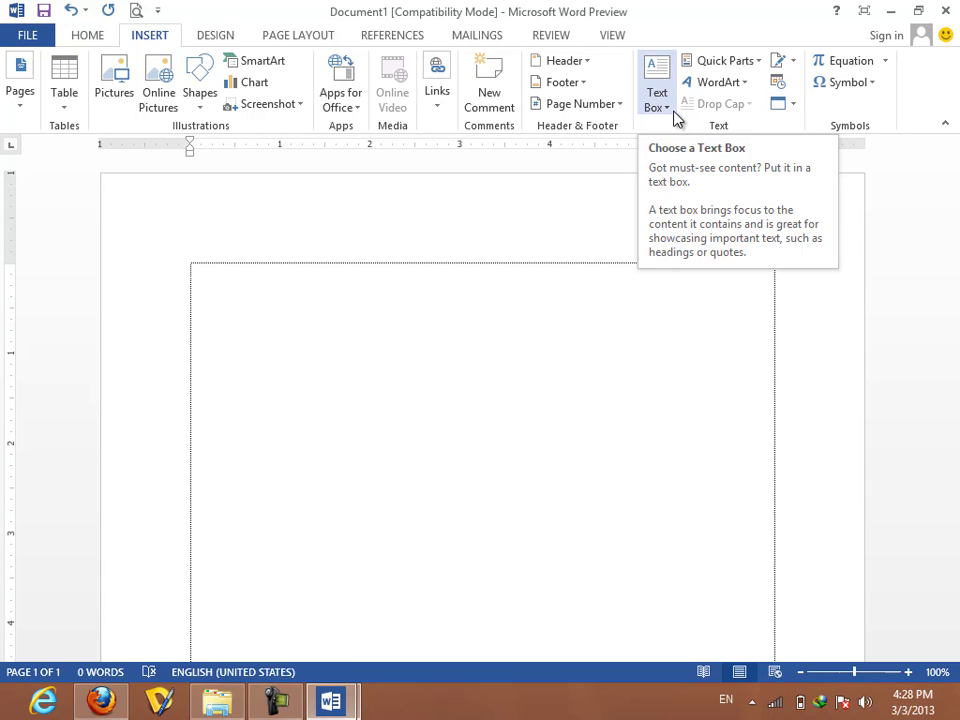
Insert a Facet Sidebar (Left) text box from the built-in Text Box gallery.
{"action": "left_click", "coordinate": [672, 110]}
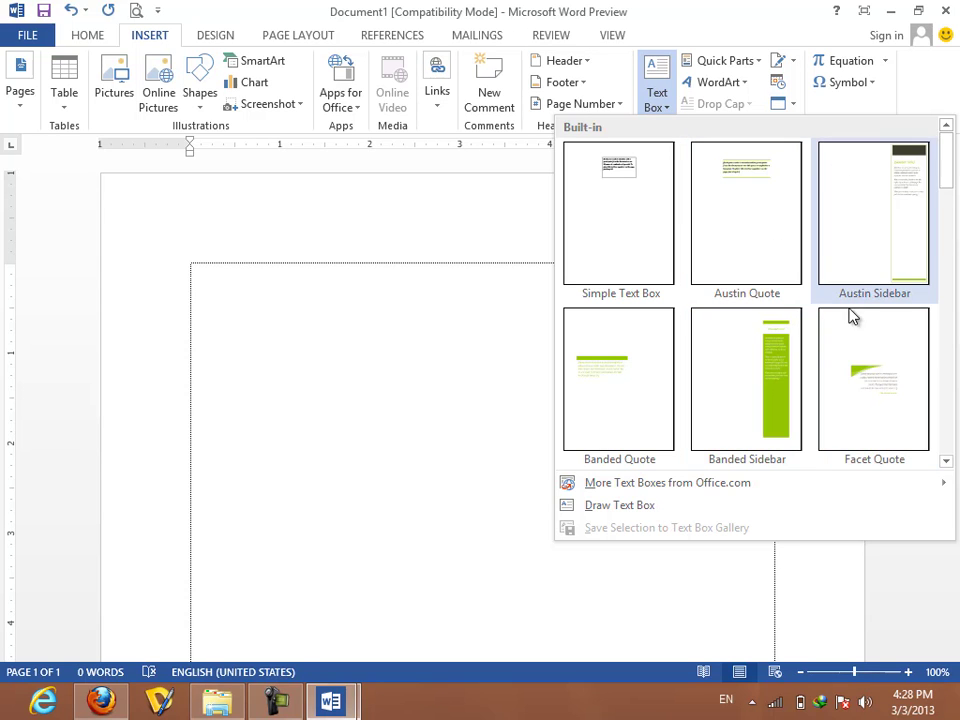
{"action": "mouse_move", "coordinate": [944, 166]}
{"action": "left_mouse_down"}
{"action": "mouse_move", "coordinate": [957, 316]}
{"action": "mouse_move", "coordinate": [953, 432]}
{"action": "mouse_move", "coordinate": [957, 212]}
{"action": "left_mouse_up"}
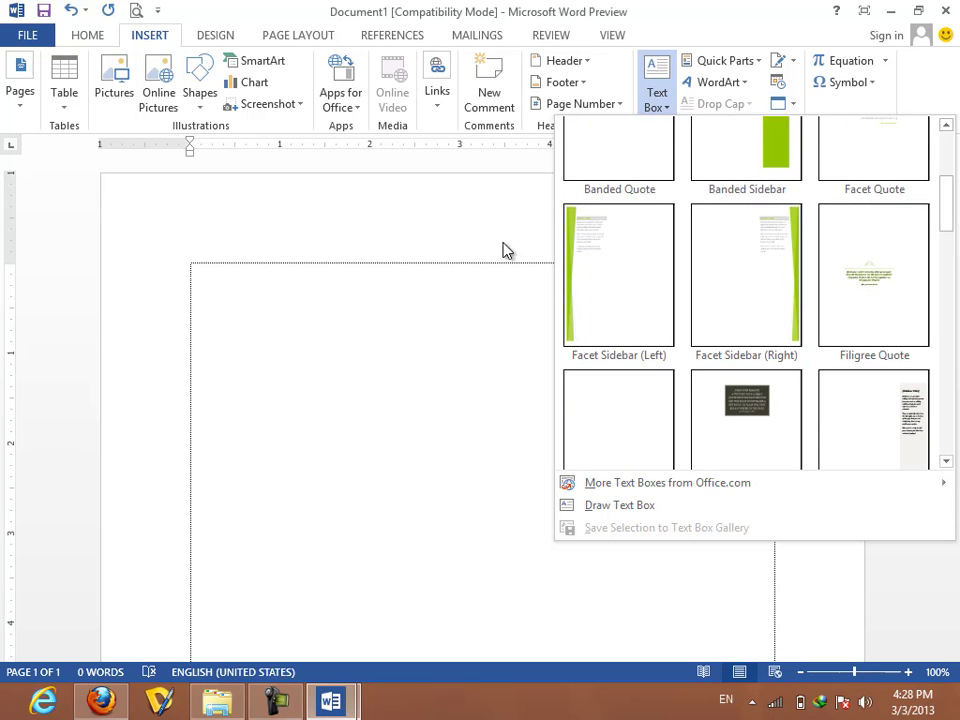
{"action": "left_click", "coordinate": [602, 234]}
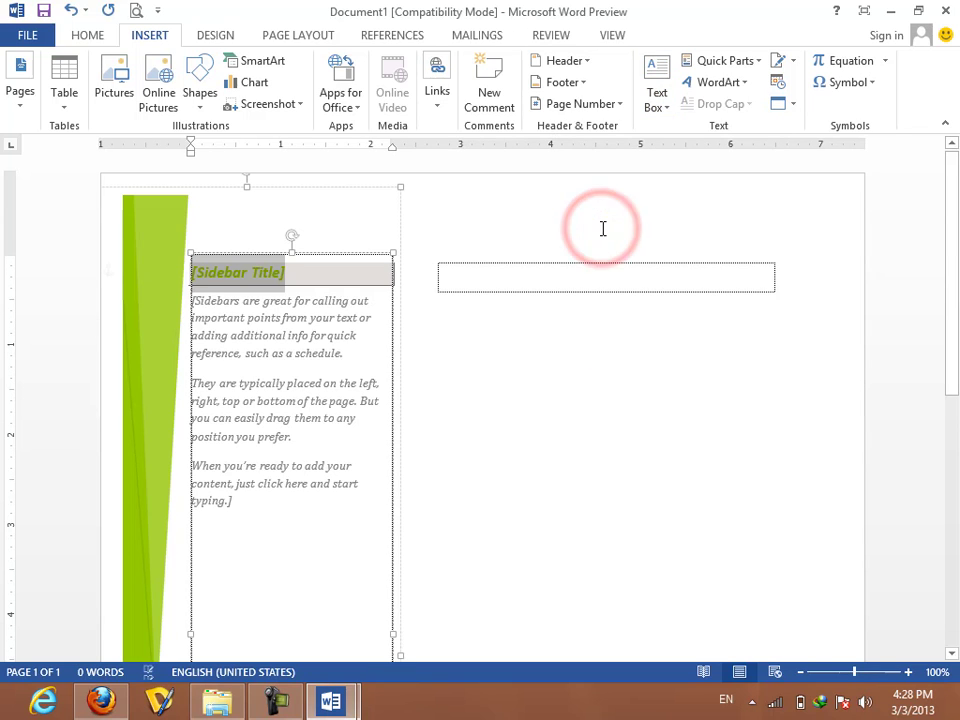
Replace the sidebar title with 'Kolbot Angkor Chey' and clear the placeholder body text.
{"action": "left_click", "coordinate": [247, 276]}
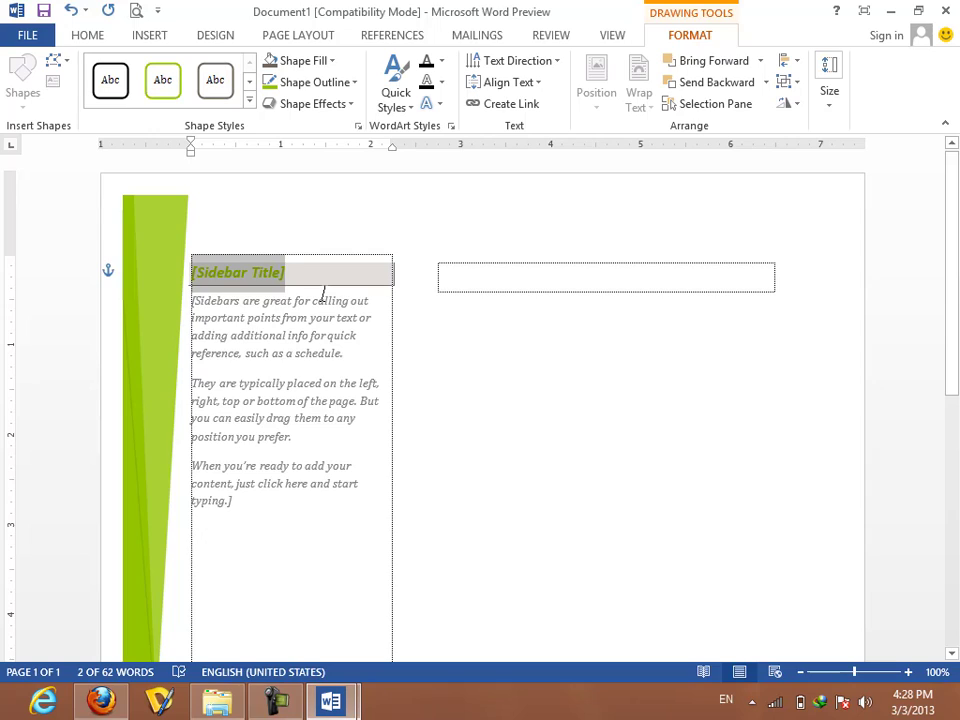
{"action": "type", "text": "Kol"}
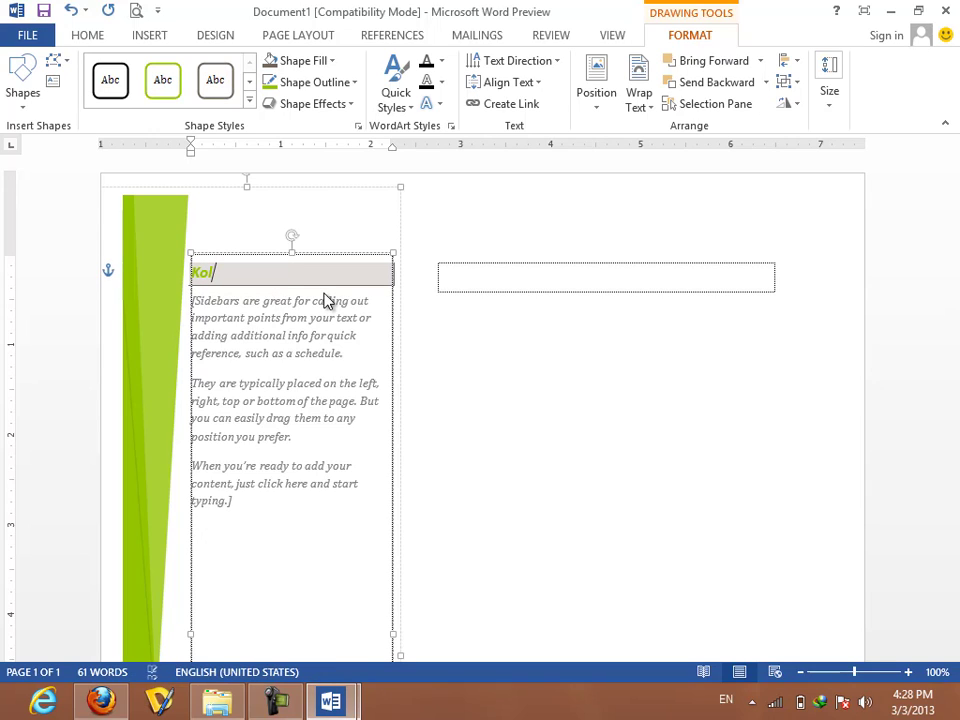
{"action": "type", "text": "bat"}
{"action": "type", "text": "nk"}
{"action": "key", "text": "BackSpace"}
{"action": "type", "text": "g"}
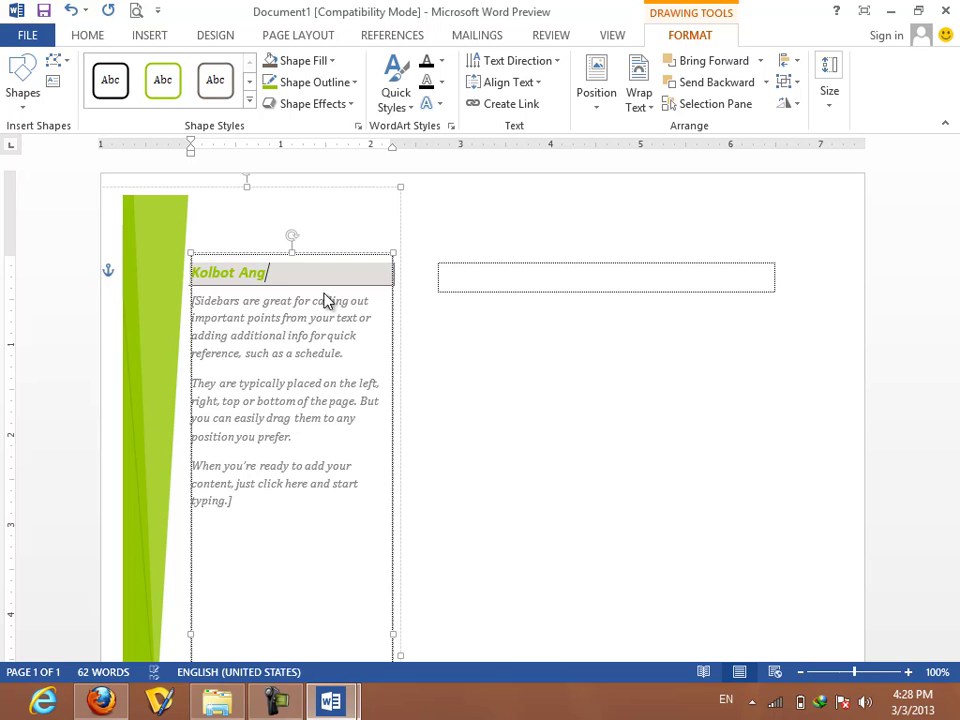
{"action": "type", "text": "kor"}
{"action": "left_click", "coordinate": [325, 301]}
{"action": "type", "text": "Ch"}
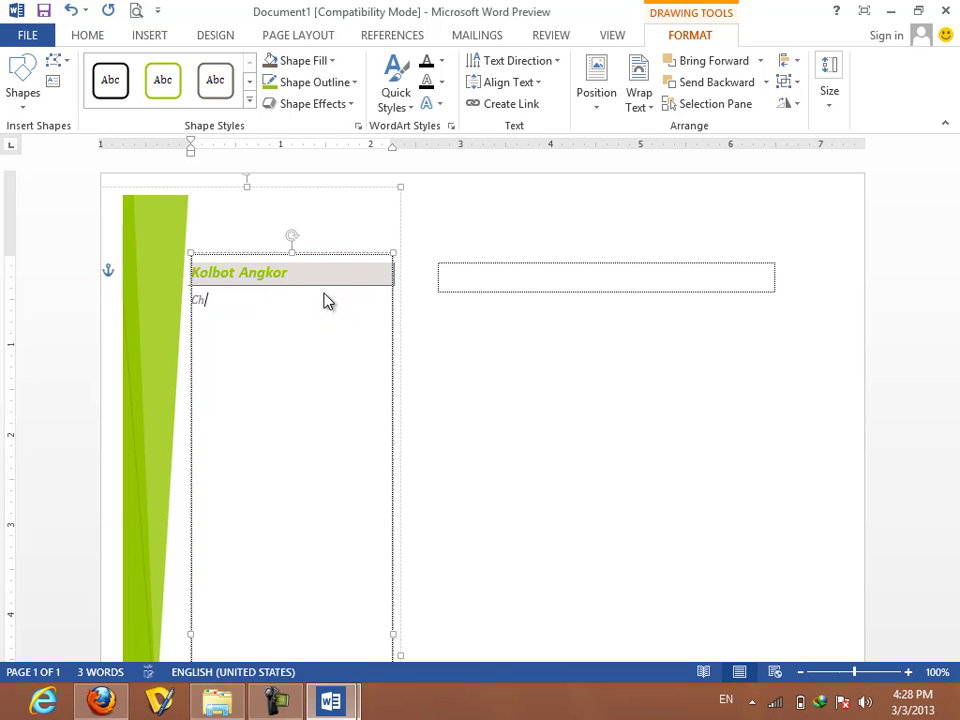
{"action": "left_click", "coordinate": [362, 278]}
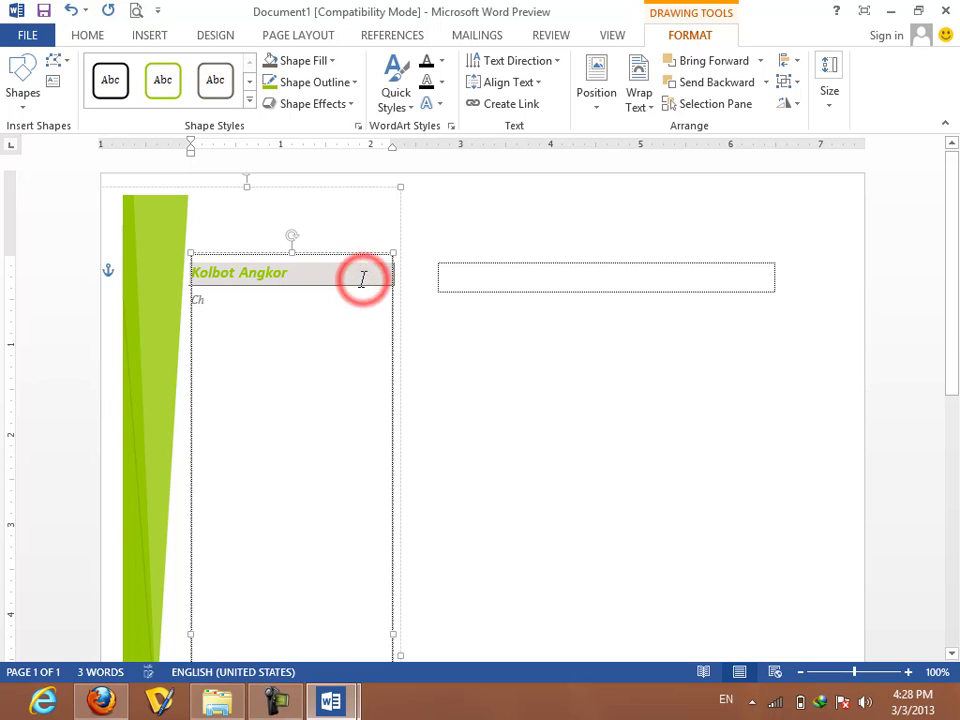
{"action": "type", "text": " Che"}
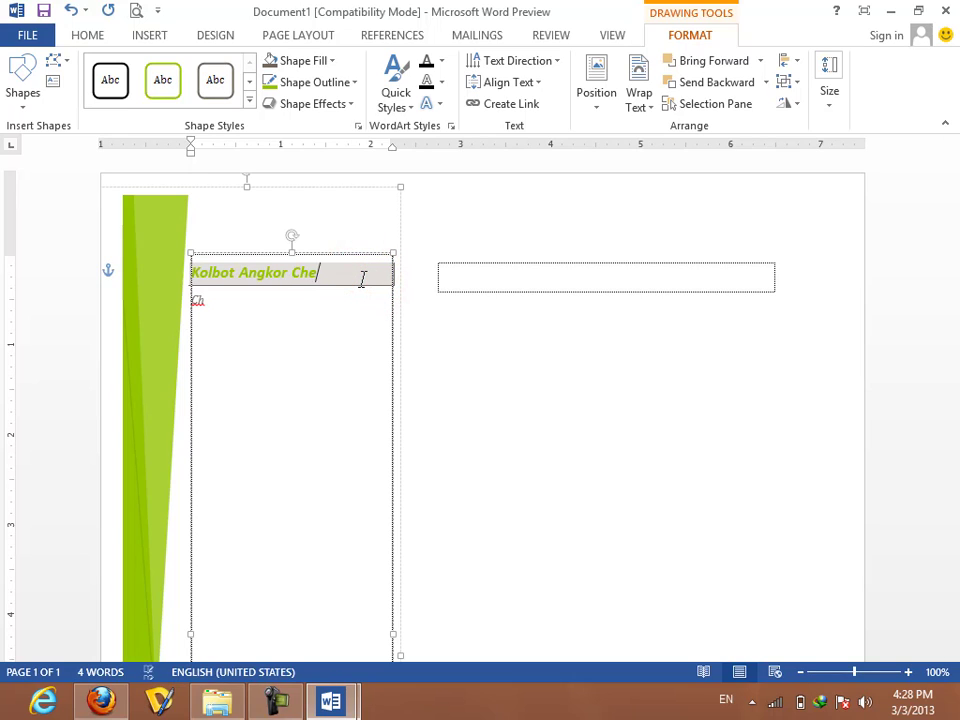
{"action": "type", "text": "y"}
{"action": "left_click", "coordinate": [270, 303]}
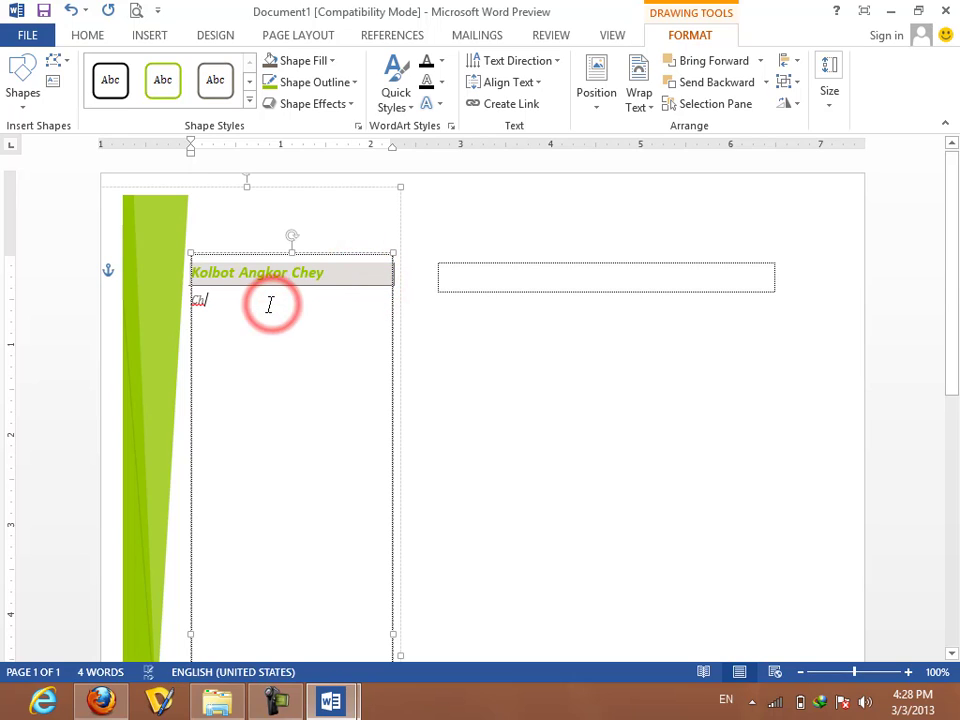
{"action": "key", "text": "BackSpace"}
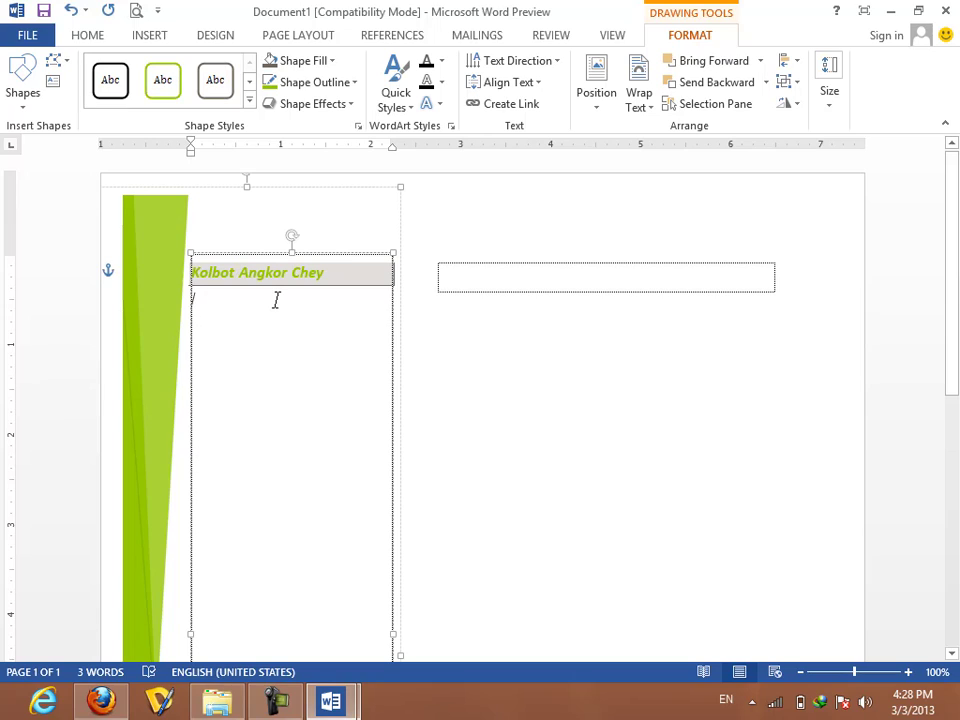
Type the course lines Computer Graphic Design, Computer Maintenance and Computer Network in the sidebar body.
{"action": "type", "text": "Computer G"}
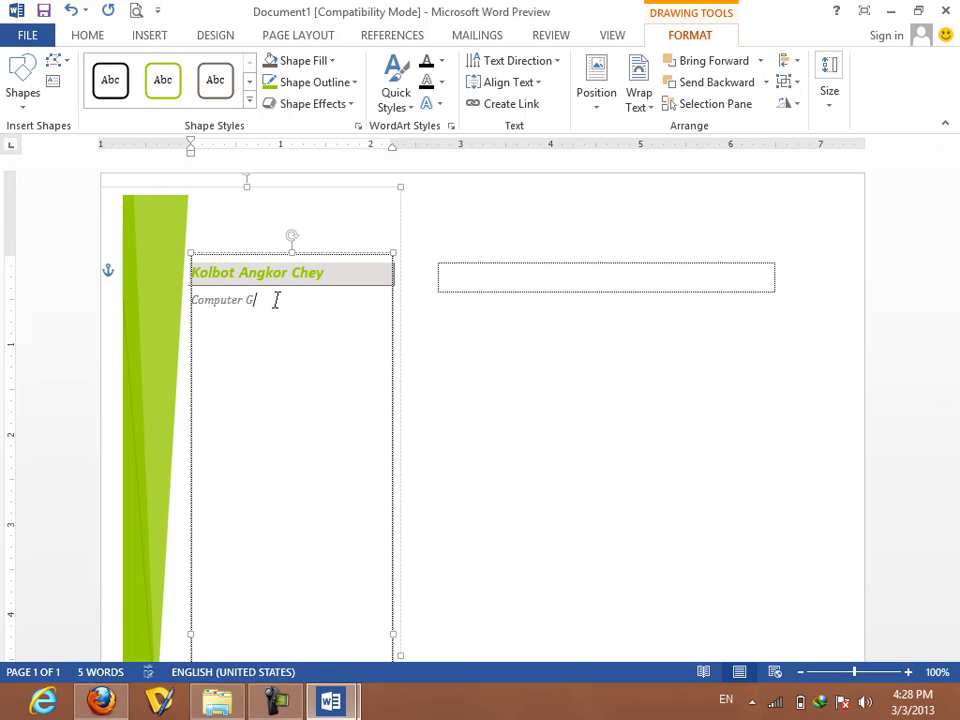
{"action": "type", "text": "raphic De"}
{"action": "type", "text": "sign"}
{"action": "key", "text": "Return"}
{"action": "type", "text": "Computer"}
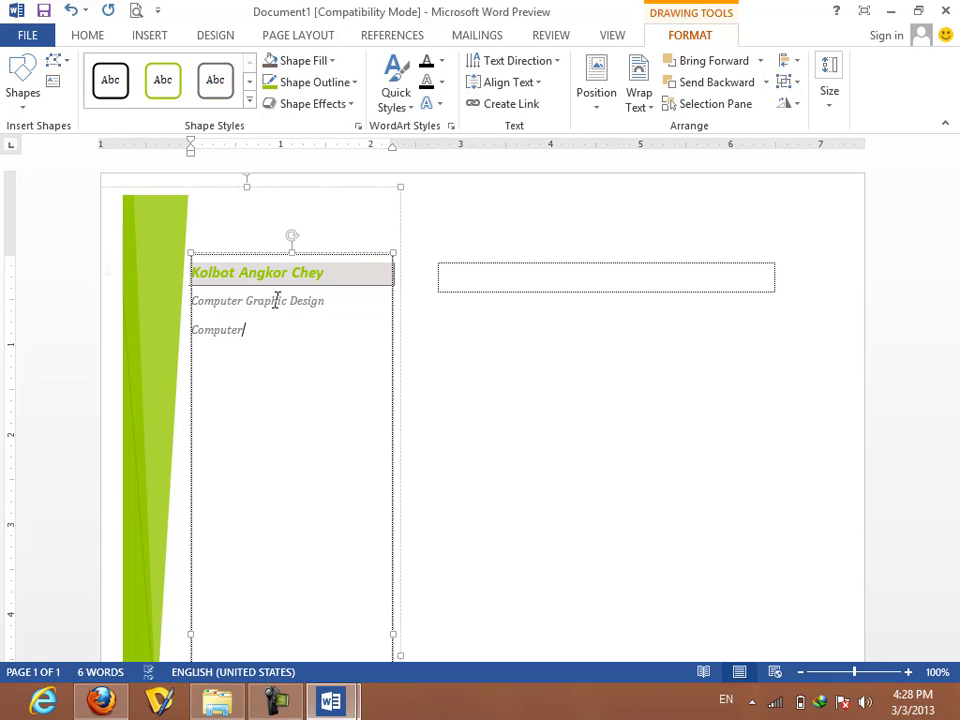
{"action": "type", "text": "ama"}
{"action": "key", "text": "BackSpace"}
{"action": "key", "text": "BackSpace"}
{"action": "key", "text": "BackSpace"}
{"action": "key", "text": "Return"}
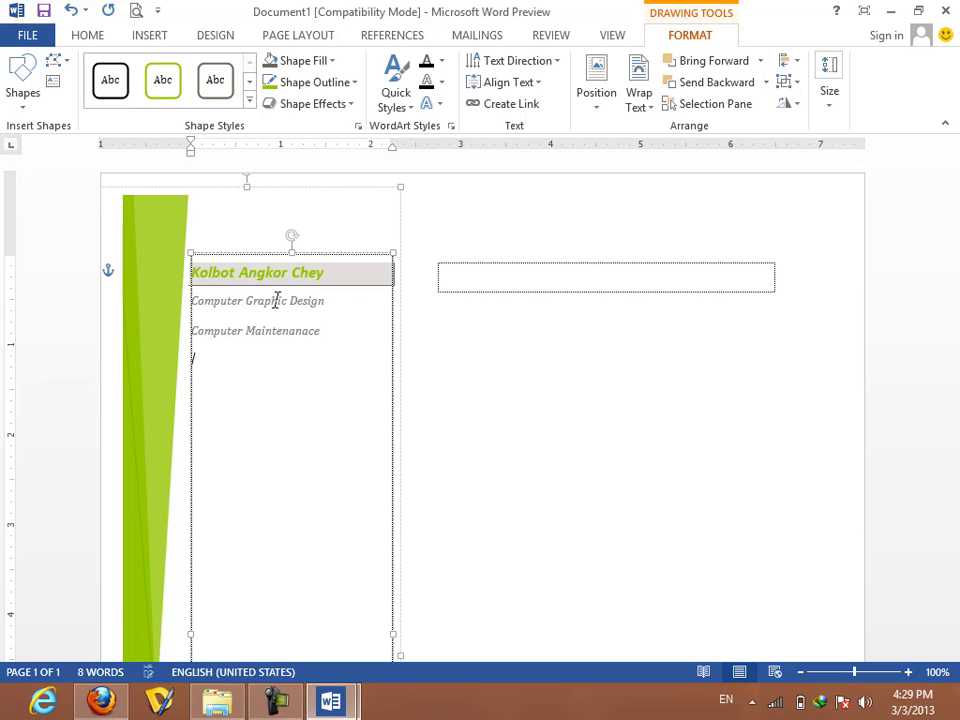
{"action": "type", "text": "Computer Net"}
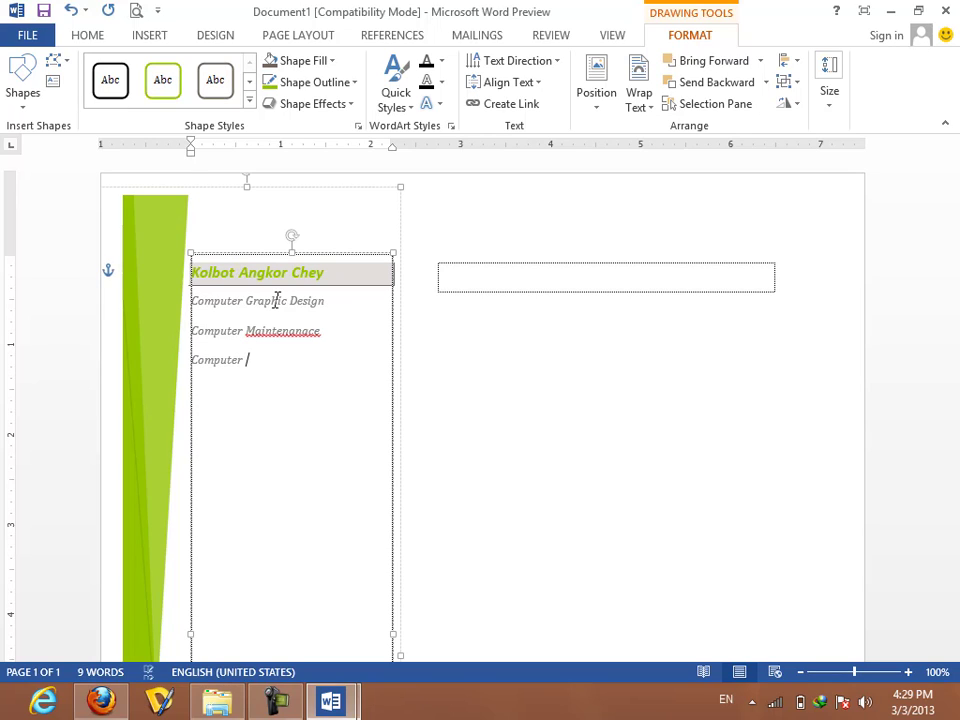
{"action": "type", "text": "work"}
{"action": "key", "text": "Return"}
{"action": "type", "text": "Comp"}
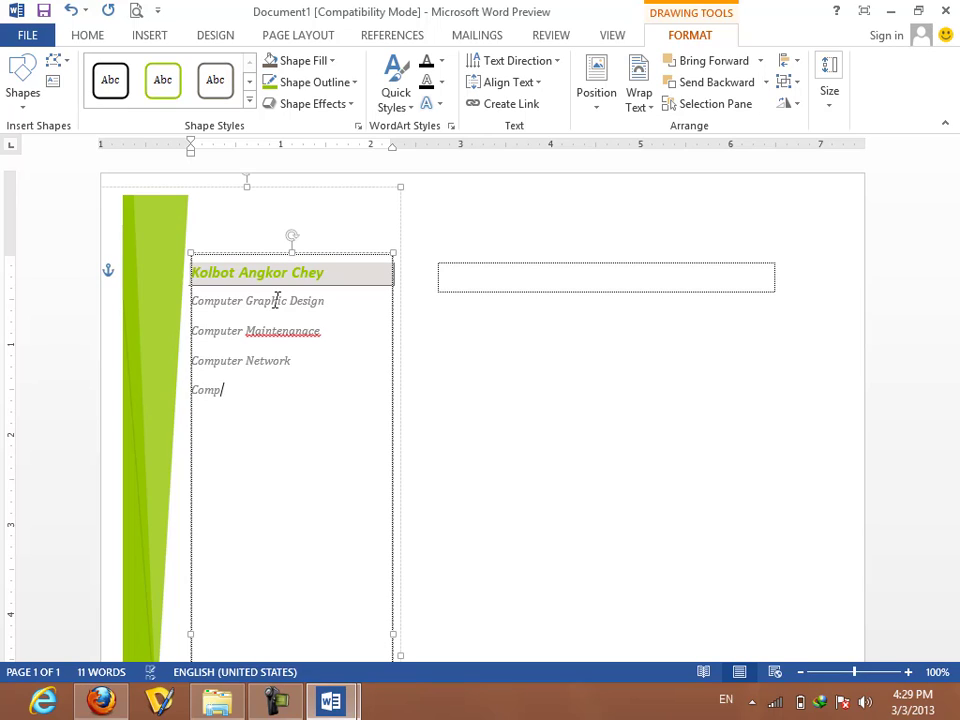
{"action": "type", "text": "ter"}
{"action": "key", "text": "BackSpace"}
{"action": "key", "text": "BackSpace"}
{"action": "key", "text": "BackSpace"}
{"action": "type", "text": "p"}
Edit the word Graphic and finish the last line as Computer Web Design.
{"action": "left_click", "coordinate": [276, 301]}
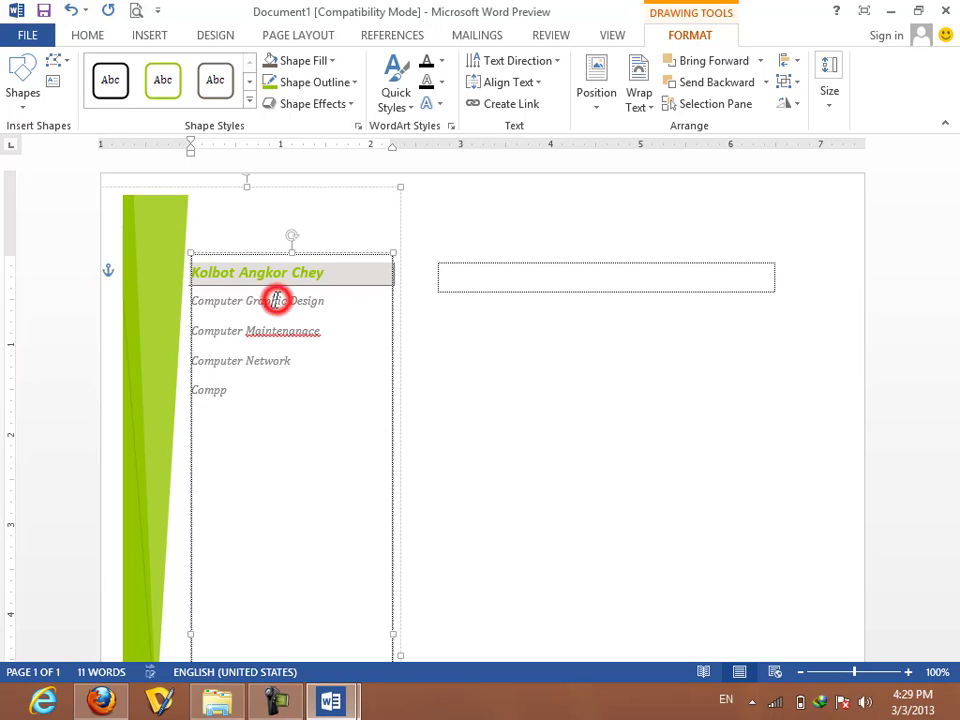
{"action": "key", "text": "BackSpace"}
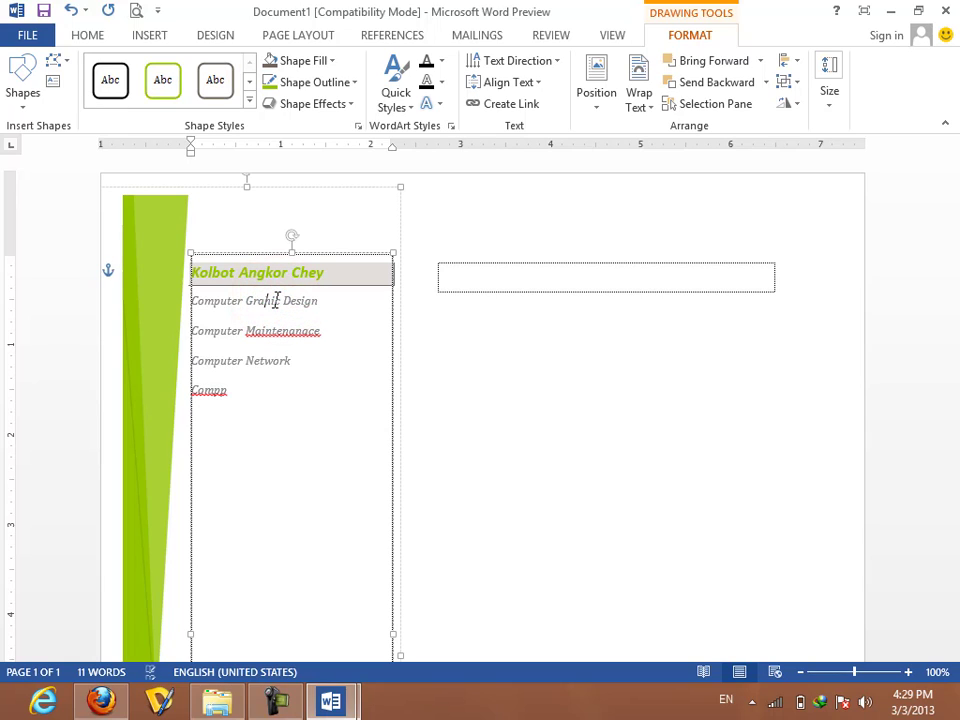
{"action": "left_click", "coordinate": [242, 391]}
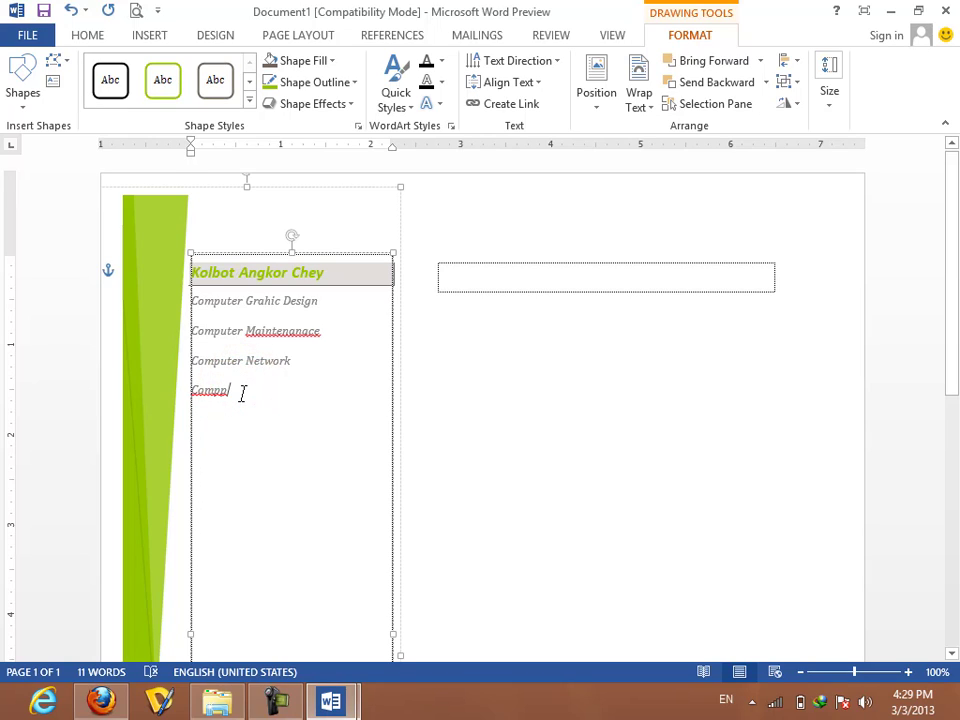
{"action": "key", "text": "BackSpace"}
{"action": "key", "text": "BackSpace"}
{"action": "key", "text": "BackSpace"}
{"action": "key", "text": "BackSpace"}
{"action": "type", "text": "omputer"}
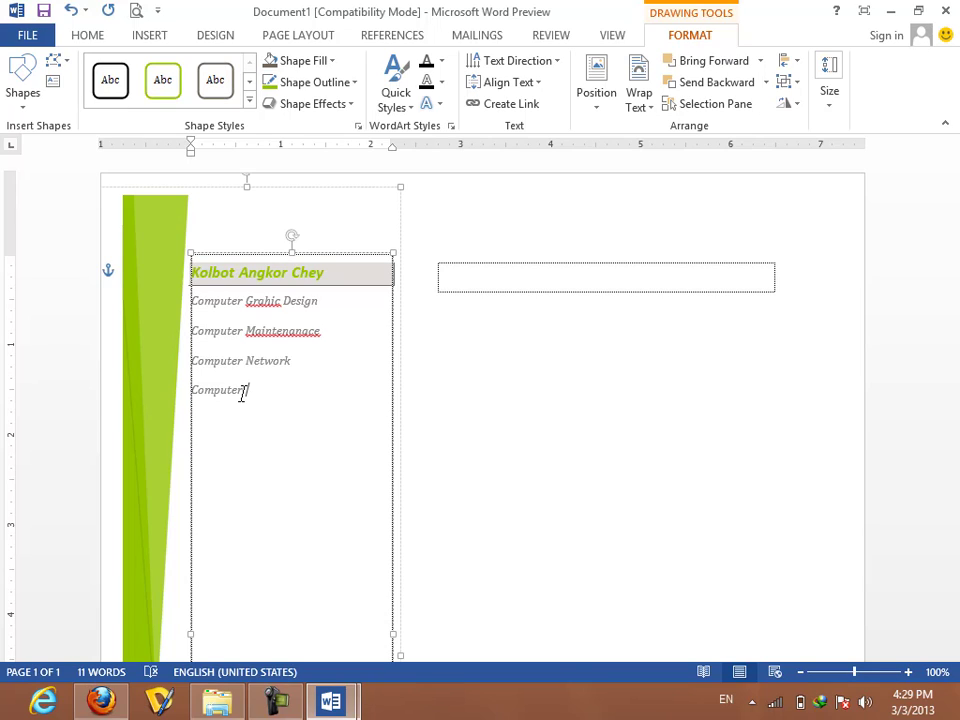
{"action": "type", "text": " M"}
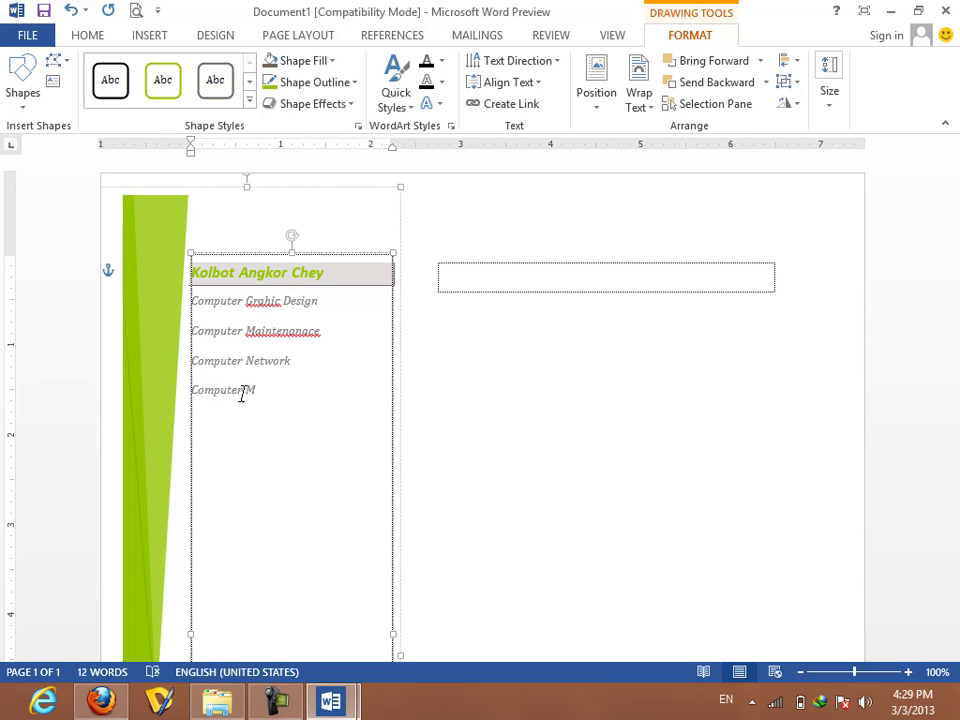
{"action": "key", "text": "BackSpace"}
{"action": "key", "text": "BackSpace"}
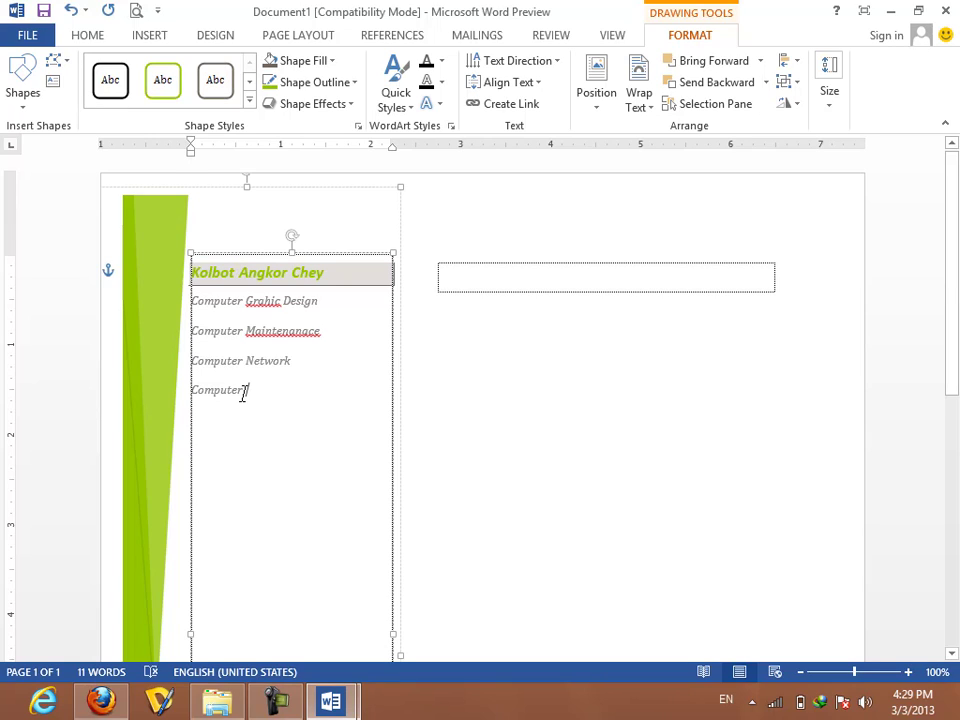
{"action": "type", "text": "Web Des"}
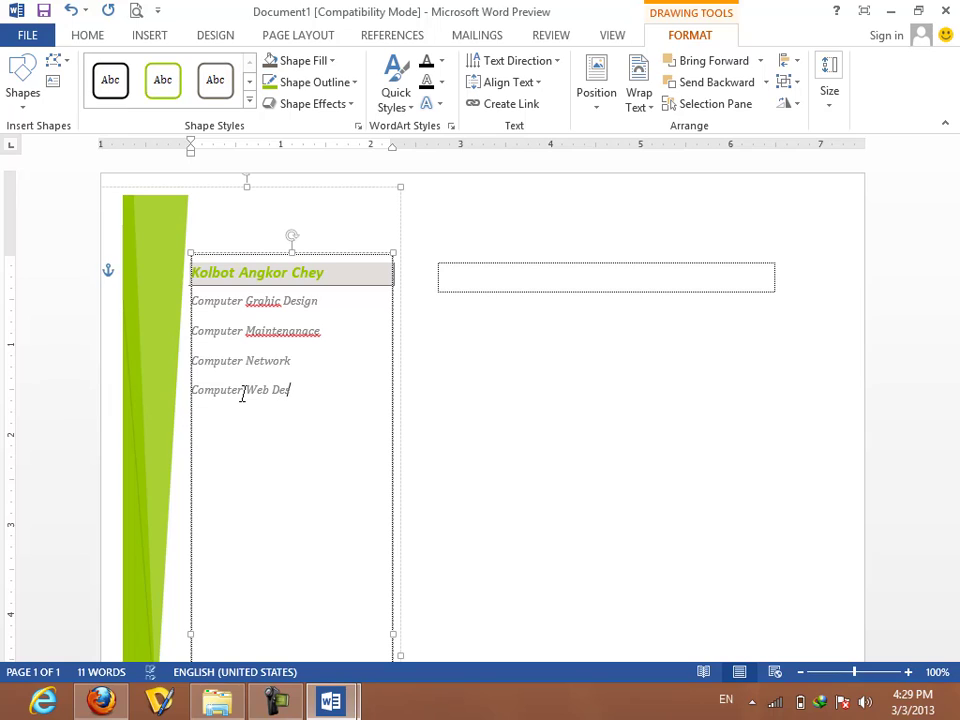
{"action": "type", "text": "ign"}
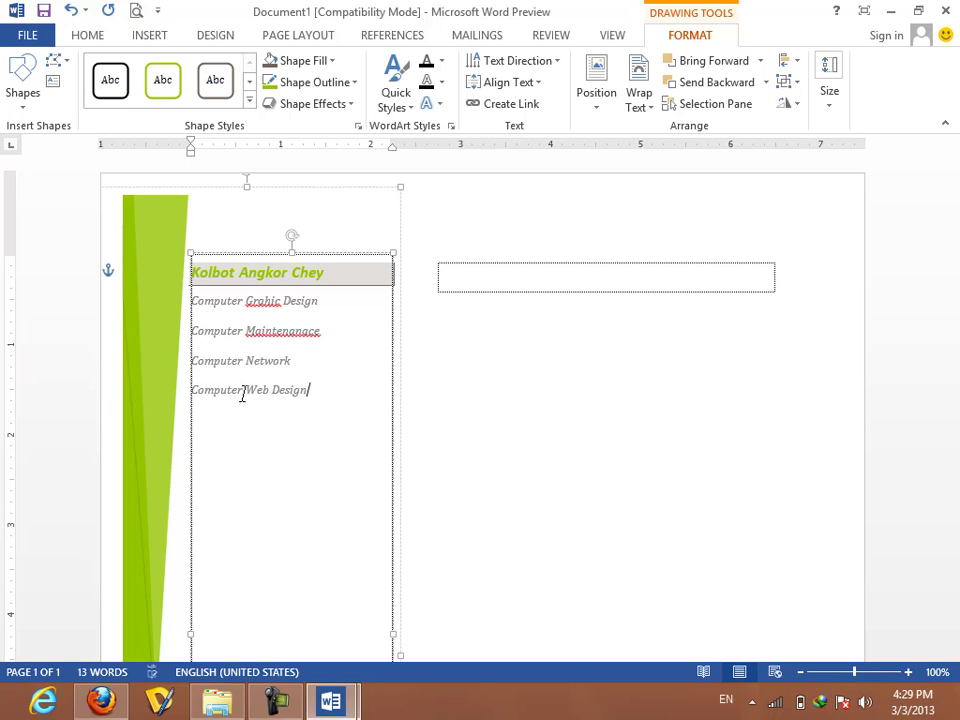
Correct the misspellings to Maintenance and Graphic using the spelling suggestions.
{"action": "right_click", "coordinate": [283, 336]}
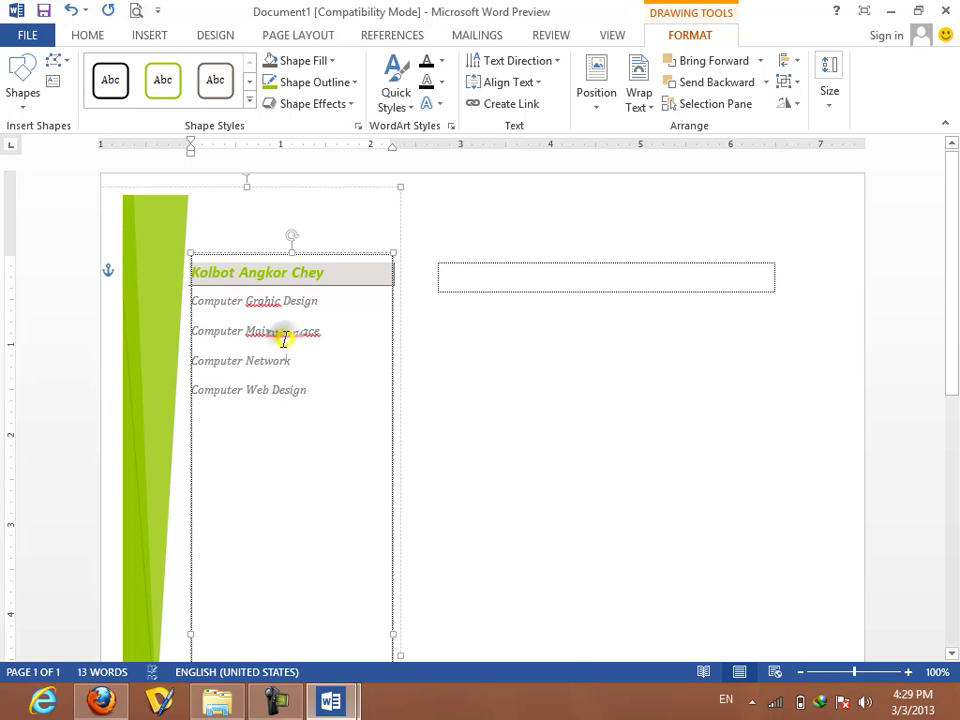
{"action": "left_click", "coordinate": [364, 366]}
{"action": "right_click", "coordinate": [270, 300]}
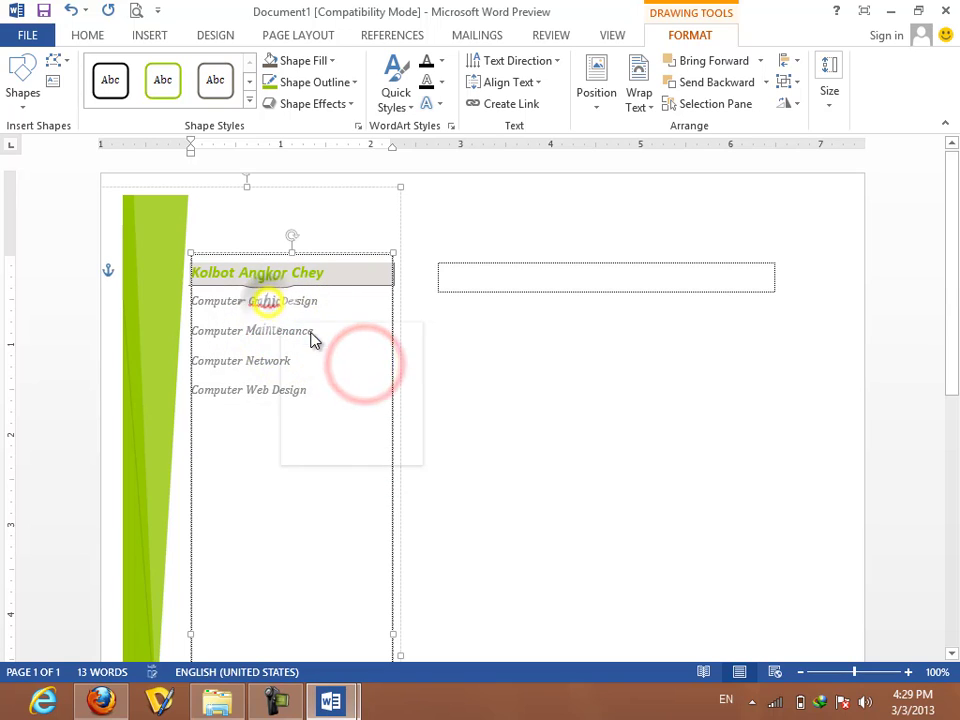
{"action": "left_click", "coordinate": [328, 334]}
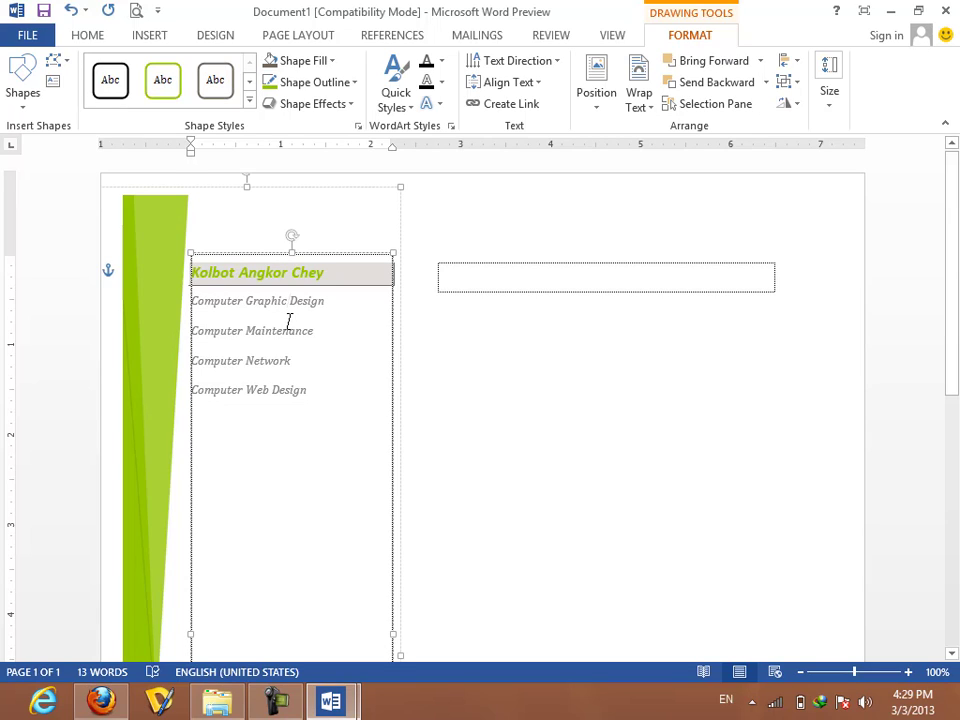
Deselect the sidebar and insert a page break before it with Ctrl+Enter.
{"action": "scroll", "coordinate": [330, 340], "scroll_direction": "down", "scroll_amount": 5}
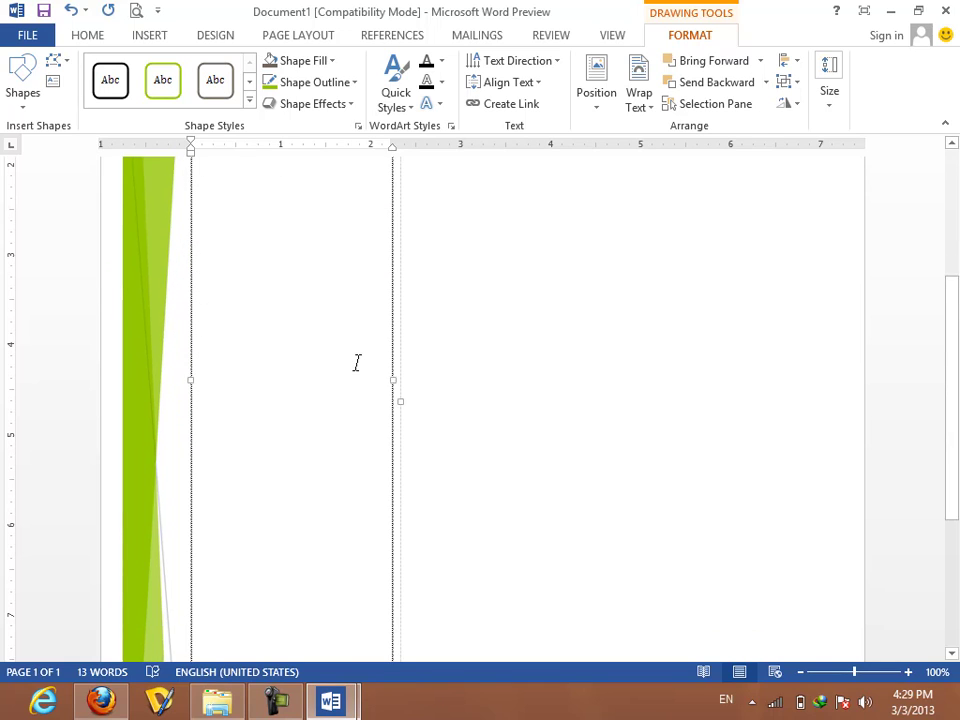
{"action": "left_click", "coordinate": [541, 383]}
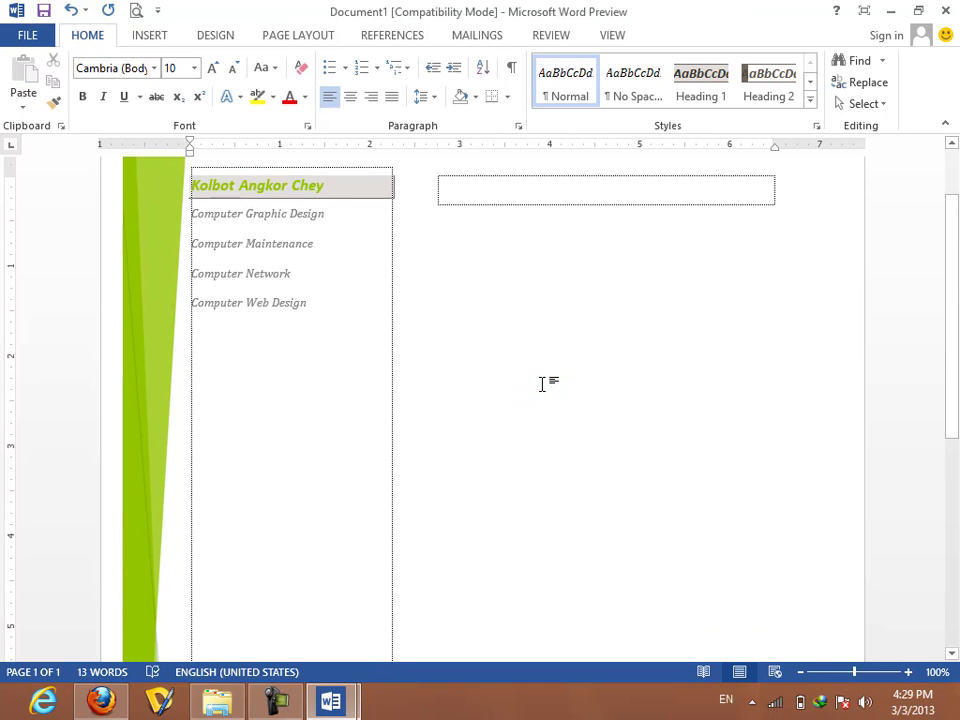
{"action": "scroll", "coordinate": [541, 383], "scroll_direction": "up", "scroll_amount": 5}
{"action": "key", "text": "ctrl+Return"}
{"action": "scroll", "coordinate": [563, 365], "scroll_direction": "up", "scroll_amount": 10}
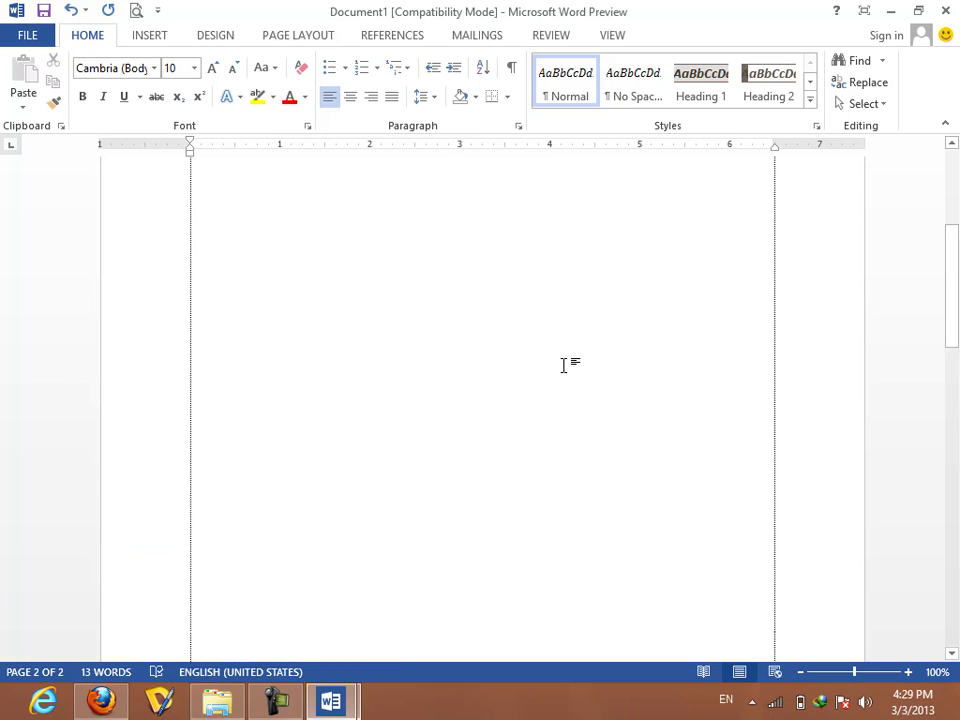
Draw a new text box and position it near the top of the page, left of centre.
{"action": "left_click", "coordinate": [143, 40]}
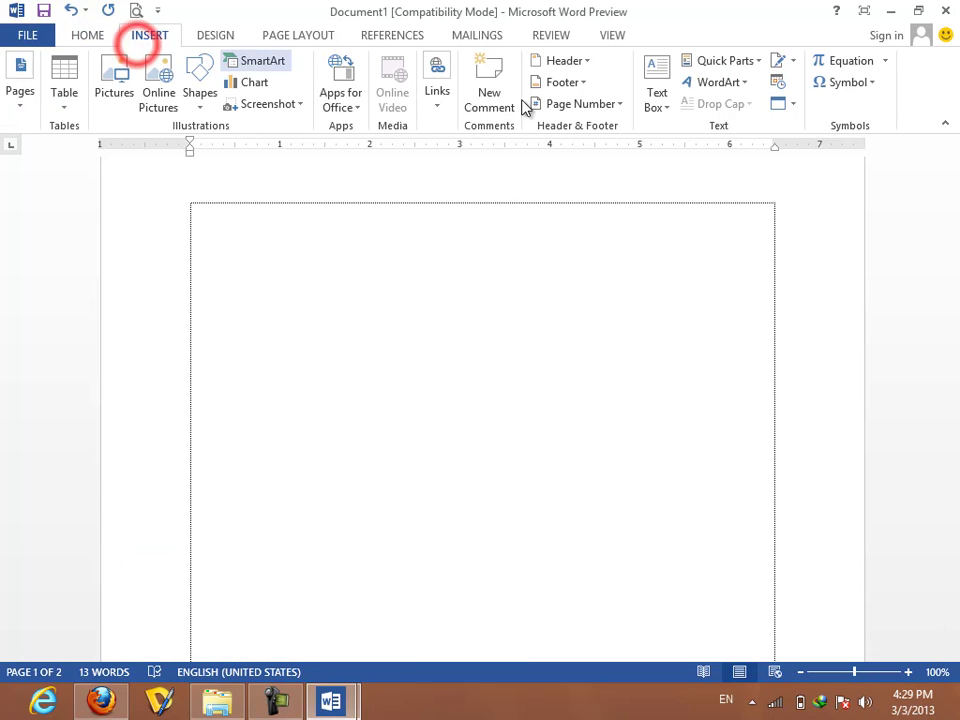
{"action": "left_click", "coordinate": [656, 105]}
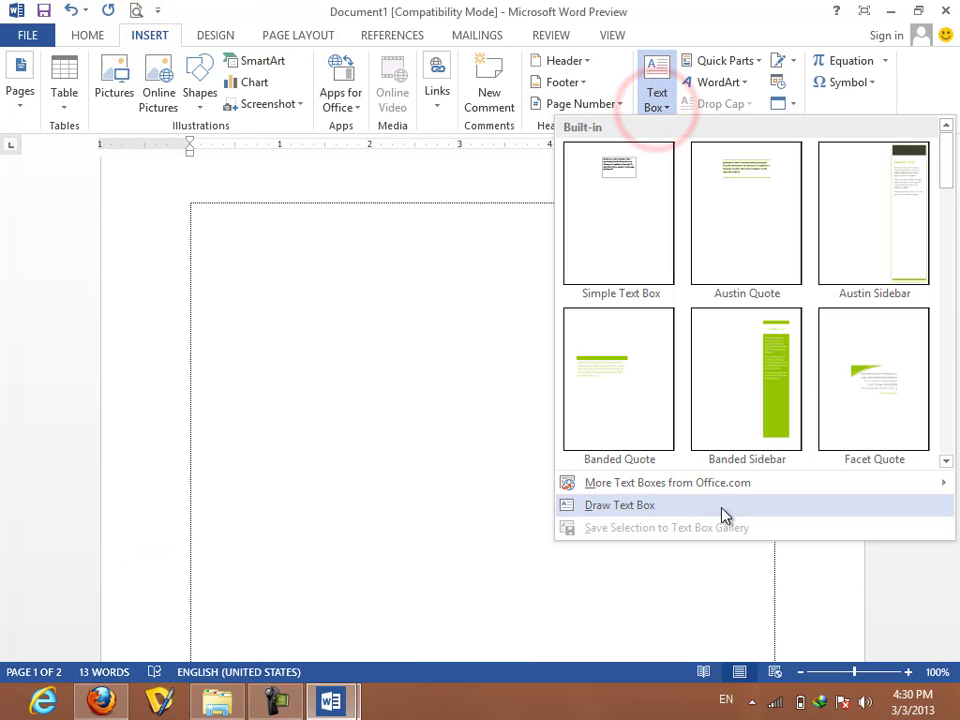
{"action": "left_click", "coordinate": [604, 515]}
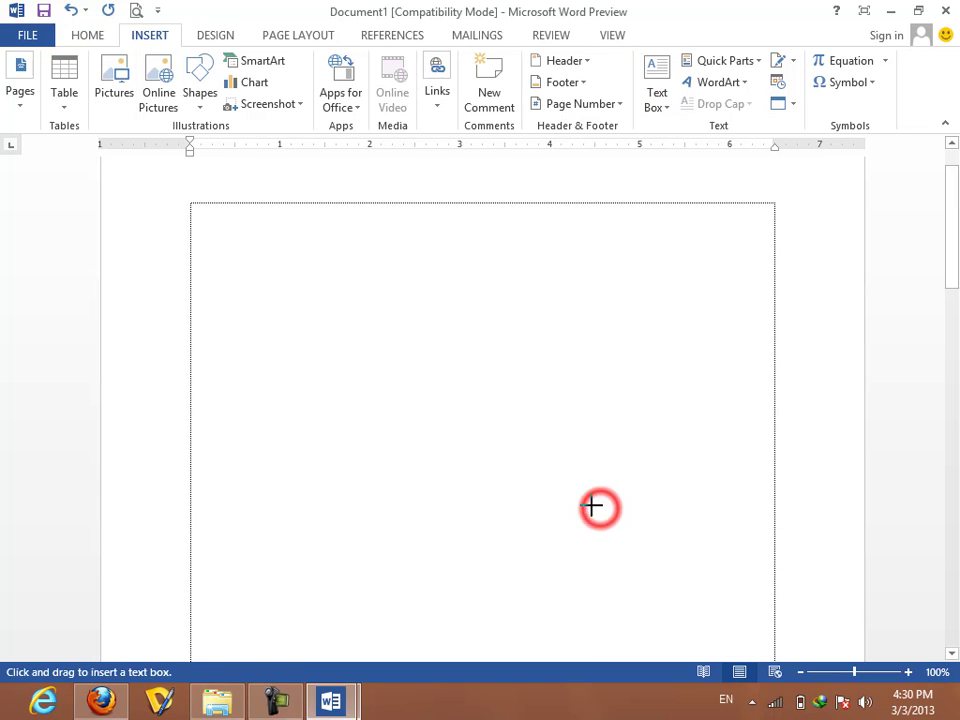
{"action": "left_click_drag", "start_coordinate": [248, 233], "coordinate": [557, 332]}
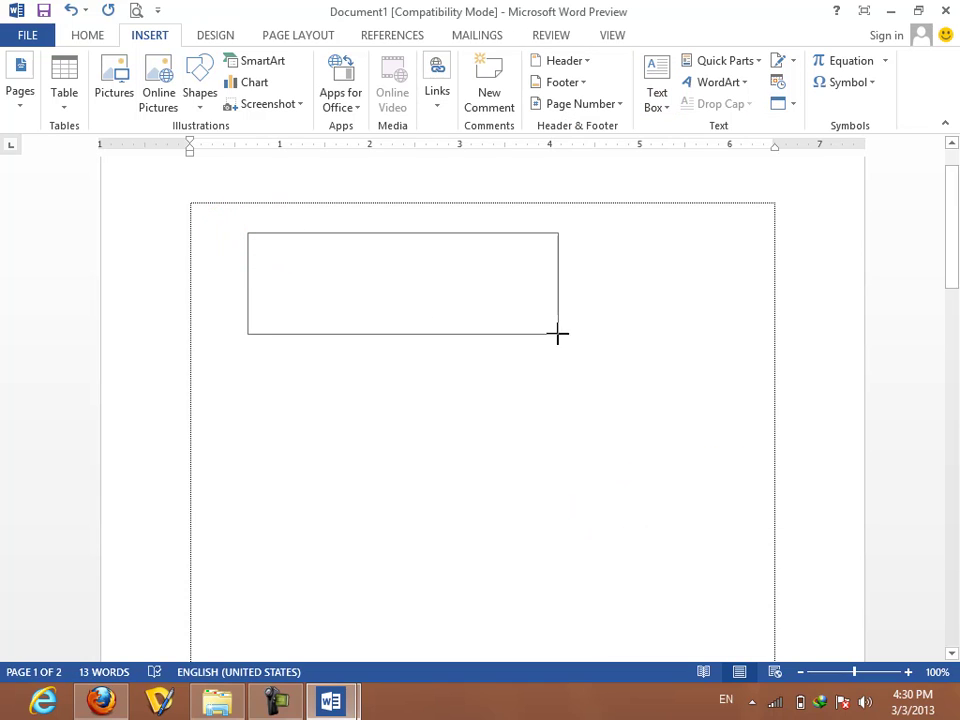
{"action": "left_click_drag", "start_coordinate": [469, 236], "coordinate": [270, 454]}
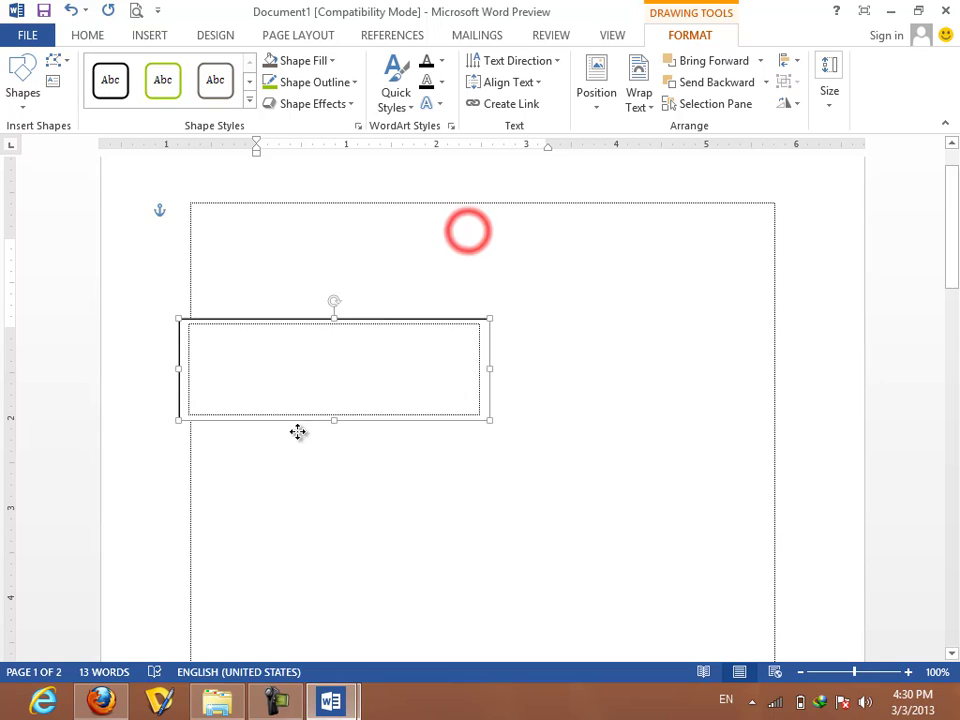
{"action": "mouse_move", "coordinate": [328, 513]}
{"action": "left_mouse_down"}
{"action": "mouse_move", "coordinate": [515, 528]}
{"action": "mouse_move", "coordinate": [463, 325]}
{"action": "left_mouse_up"}
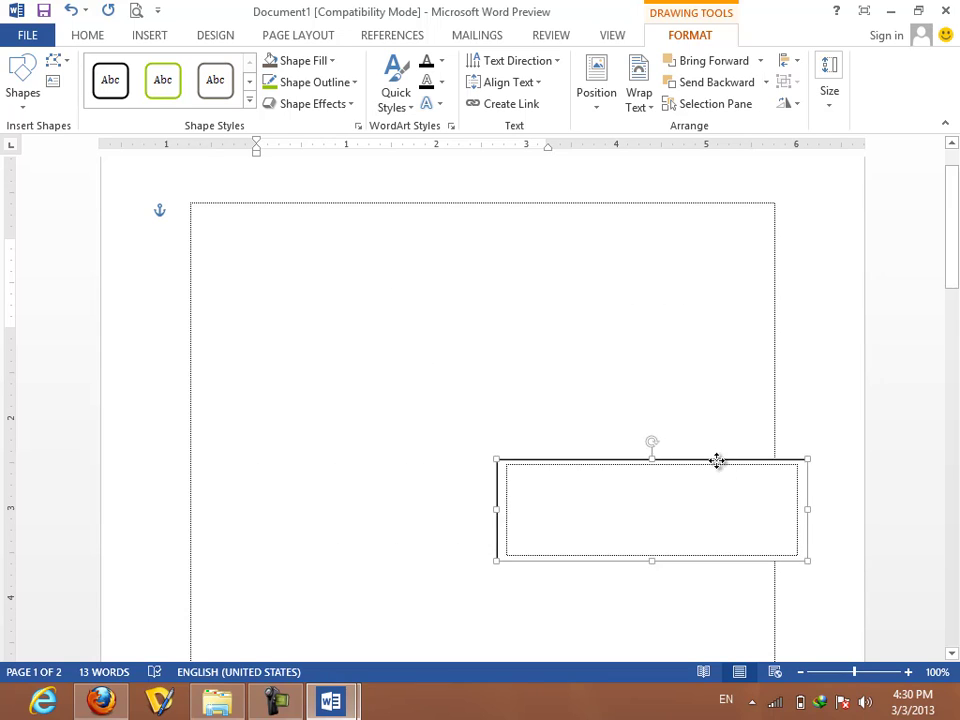
{"action": "mouse_move", "coordinate": [463, 325]}
{"action": "left_mouse_down"}
{"action": "mouse_move", "coordinate": [420, 325]}
{"action": "mouse_move", "coordinate": [661, 313]}
{"action": "mouse_move", "coordinate": [447, 334]}
{"action": "mouse_move", "coordinate": [405, 325]}
{"action": "mouse_move", "coordinate": [486, 226]}
{"action": "left_mouse_up"}
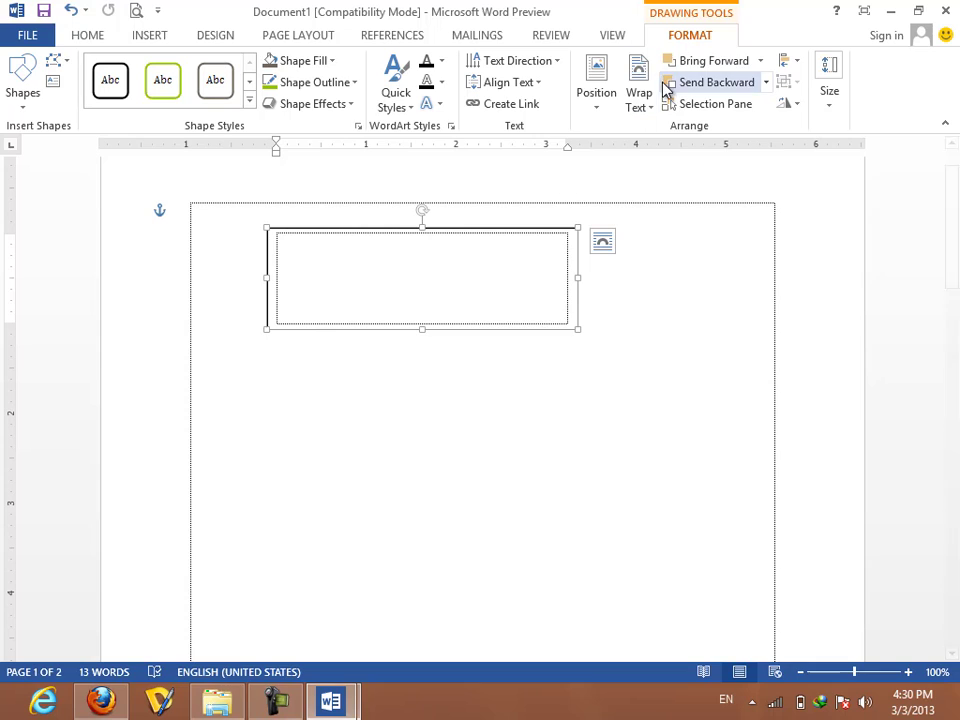
Give the text box a red outline and a yellow, then green, fill.
{"action": "left_click", "coordinate": [682, 35]}
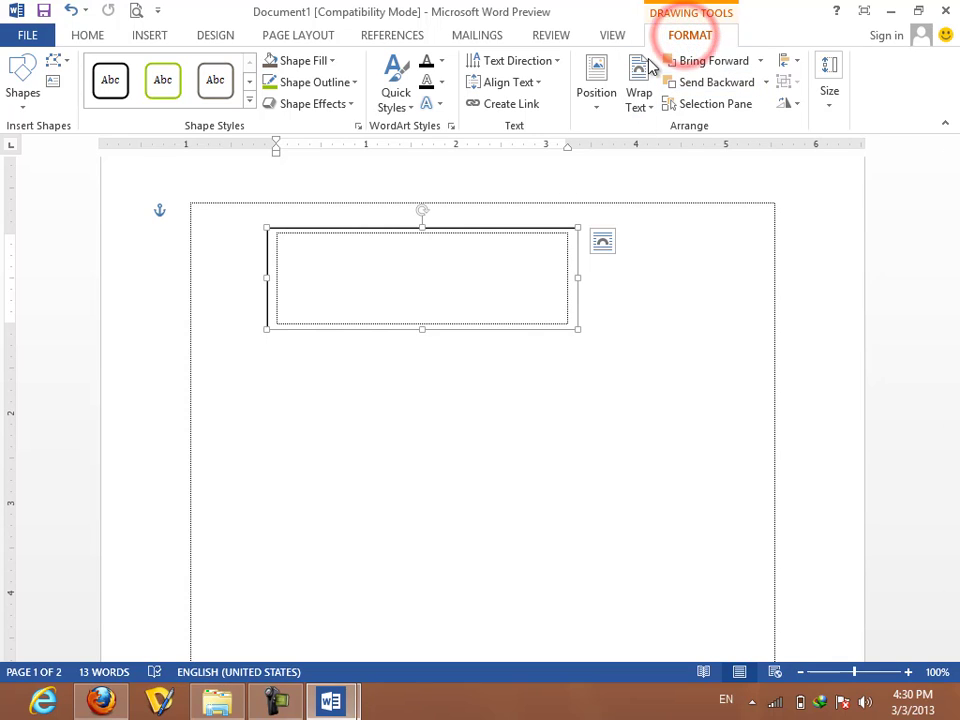
{"action": "left_click", "coordinate": [356, 83]}
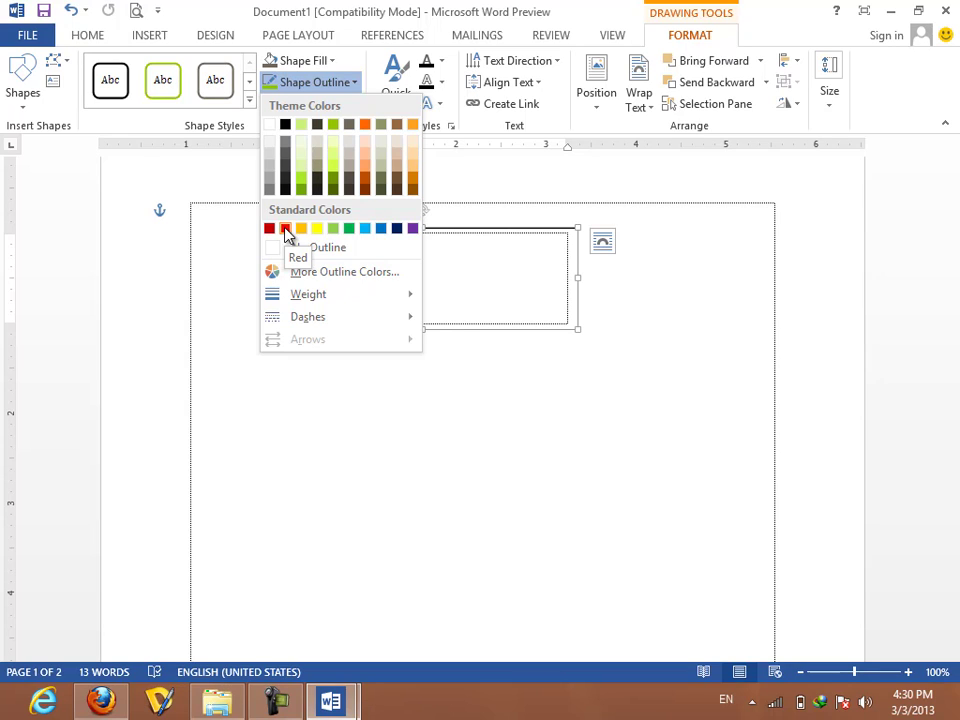
{"action": "left_click", "coordinate": [286, 231]}
{"action": "left_click", "coordinate": [394, 254]}
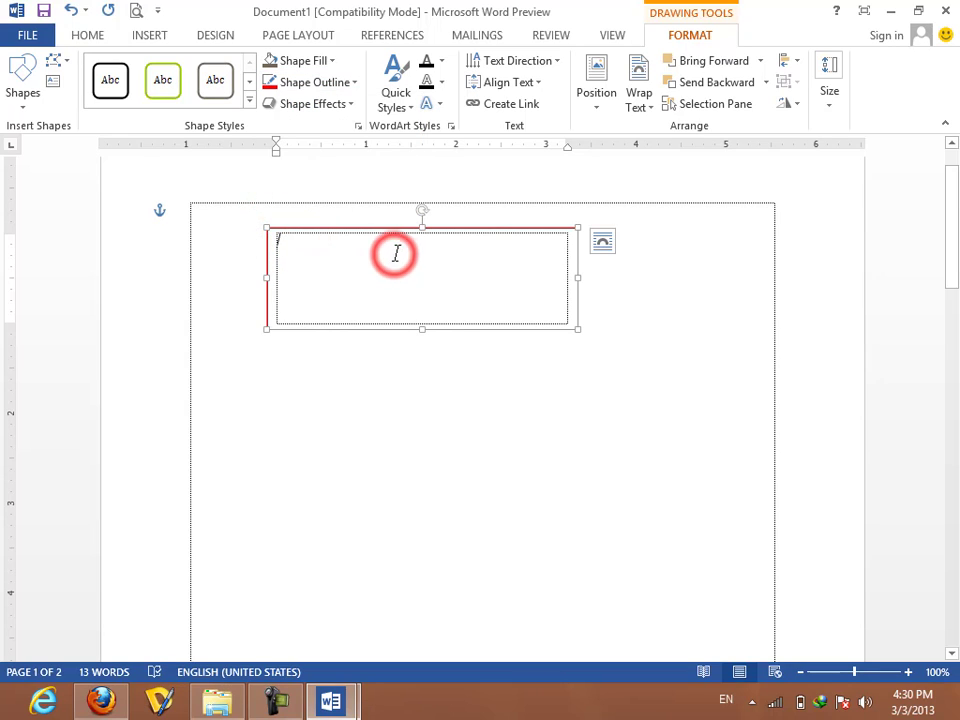
{"action": "left_click", "coordinate": [328, 60]}
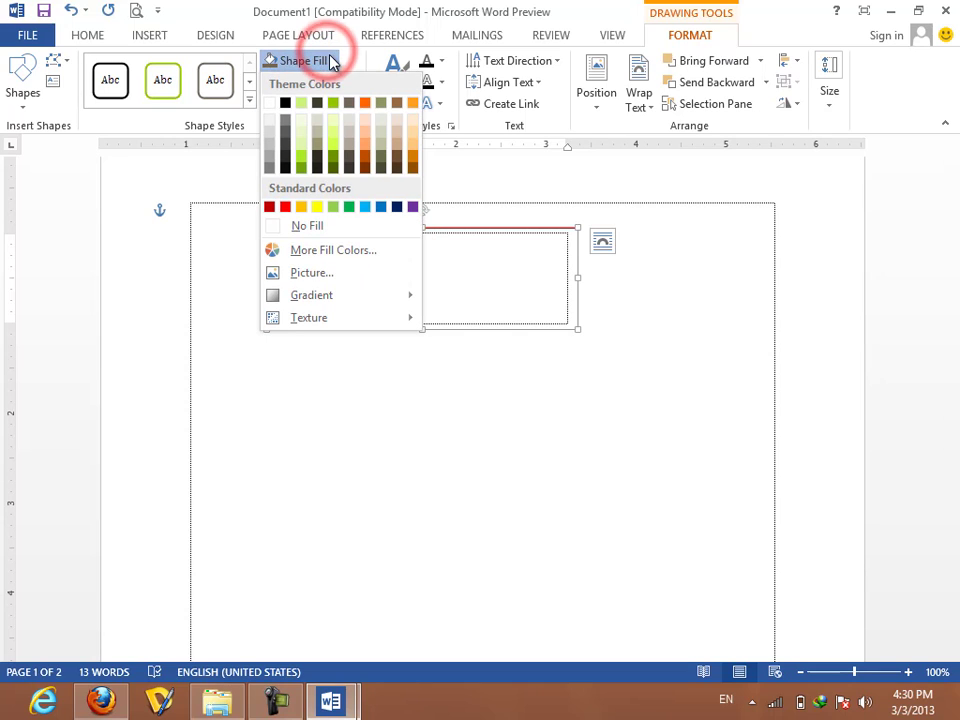
{"action": "left_click", "coordinate": [318, 209]}
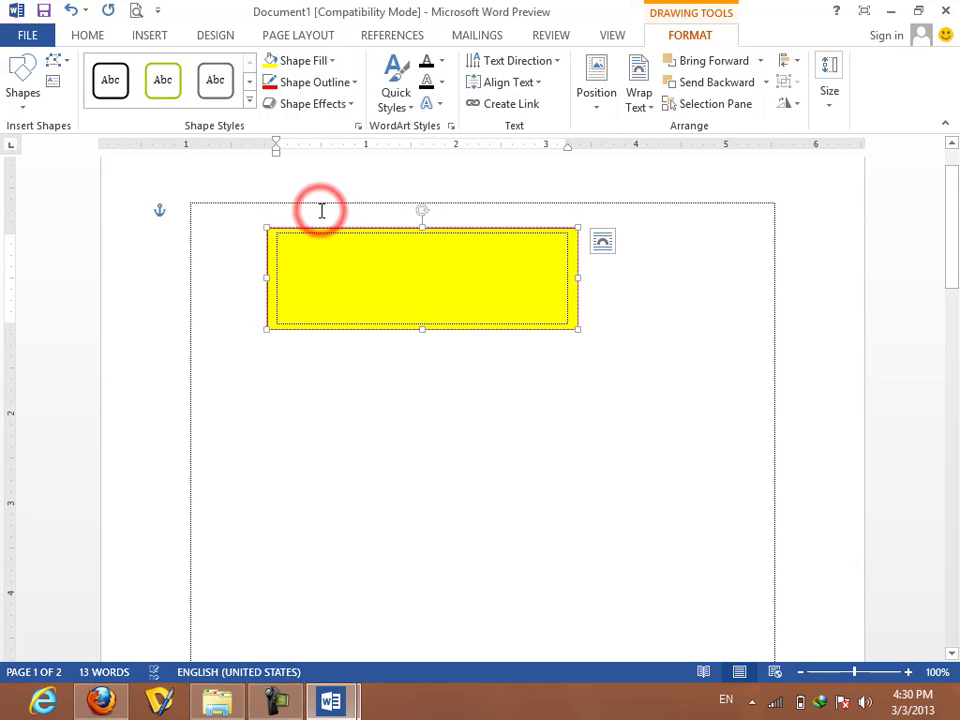
{"action": "left_click", "coordinate": [334, 62]}
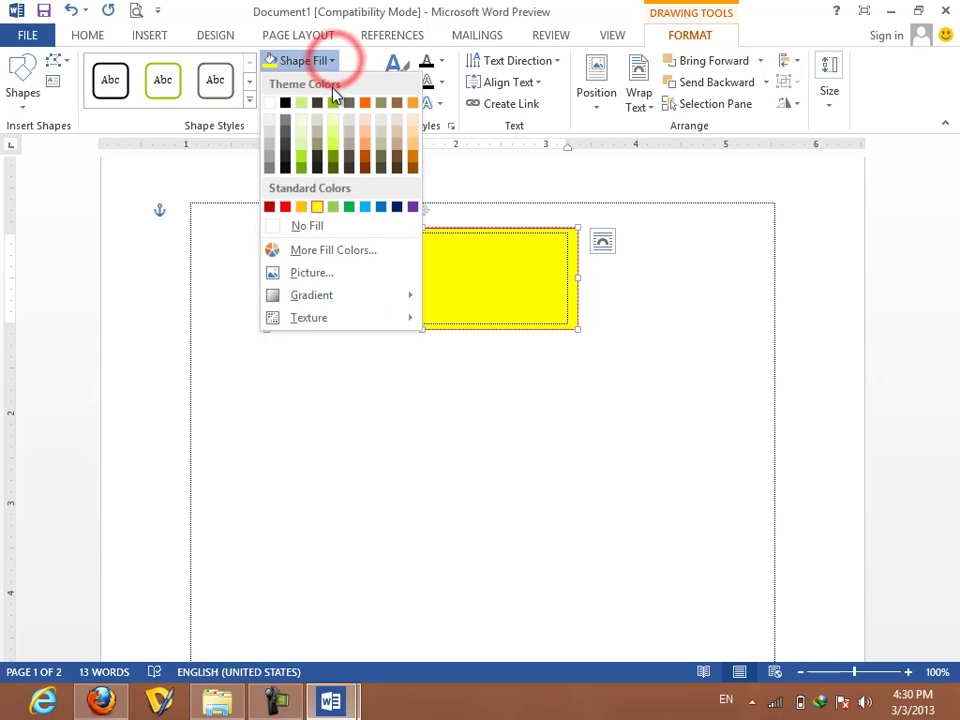
{"action": "left_click", "coordinate": [350, 207]}
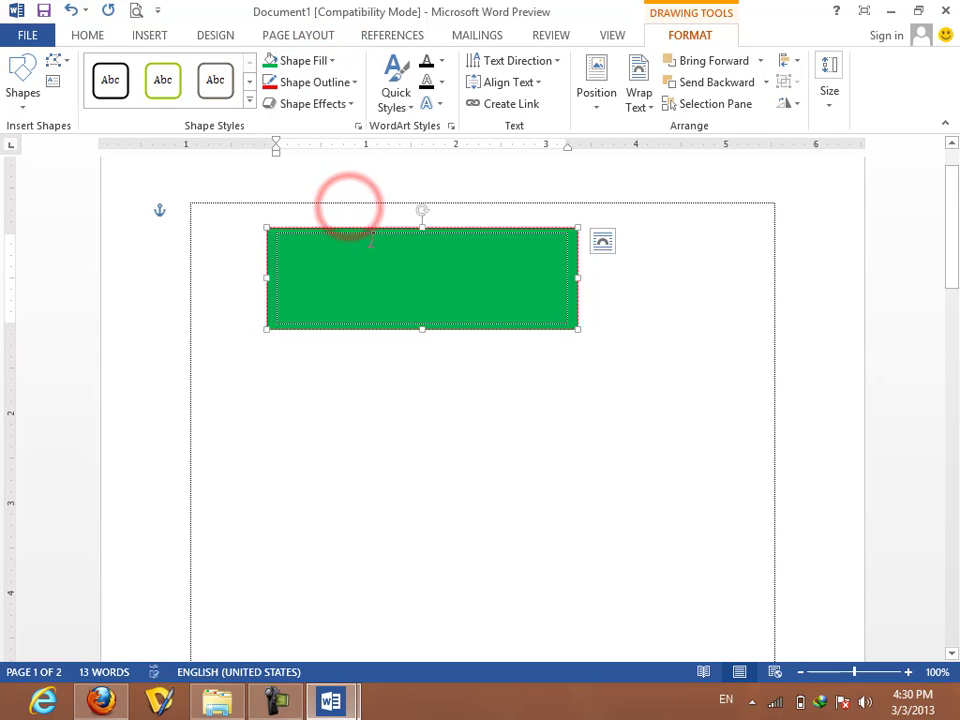
Set the text box to No Fill and No Outline.
{"action": "left_click", "coordinate": [377, 245]}
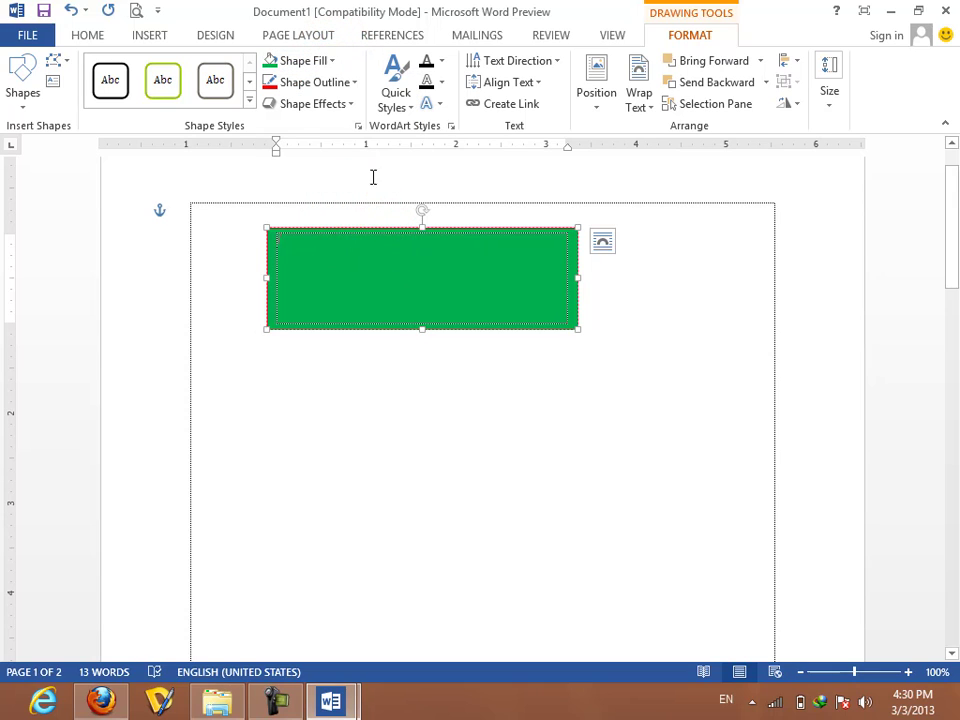
{"action": "left_click", "coordinate": [332, 61]}
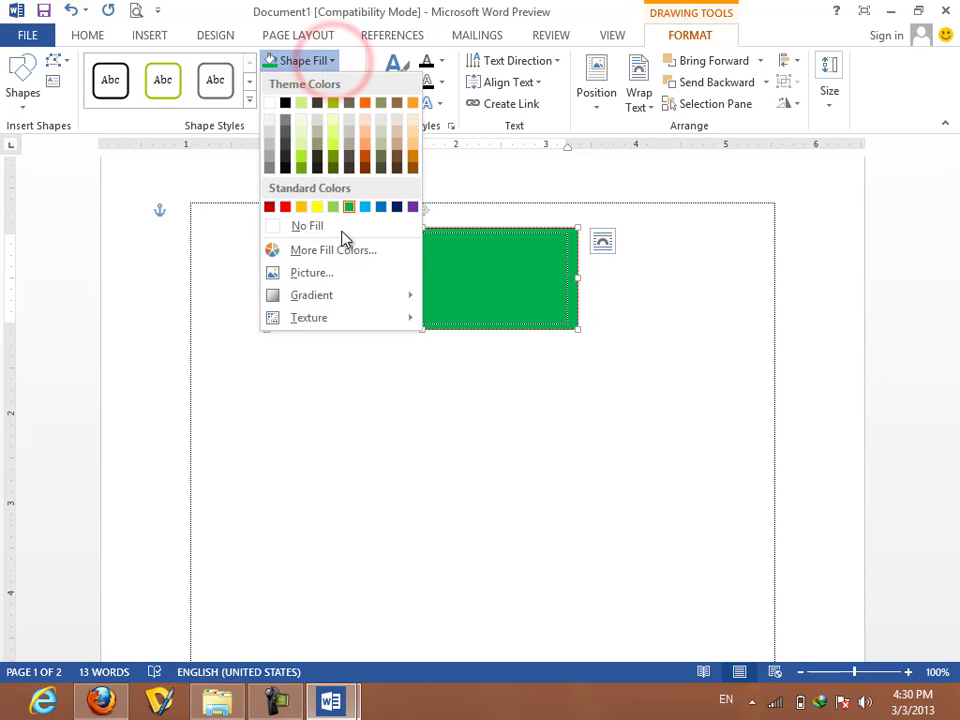
{"action": "left_click", "coordinate": [335, 224]}
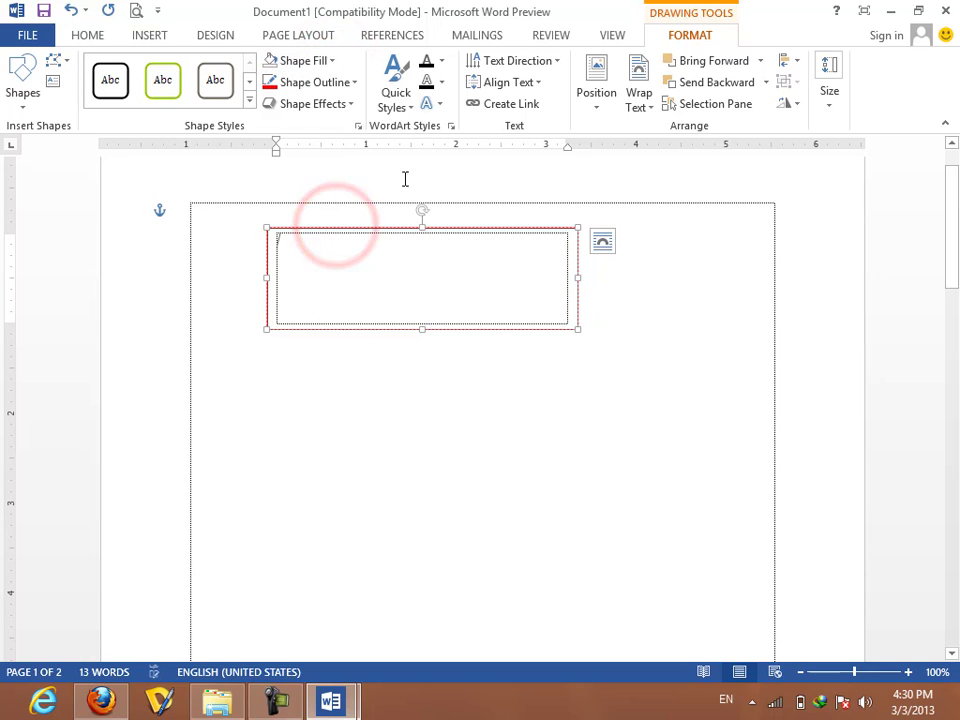
{"action": "left_click", "coordinate": [353, 88]}
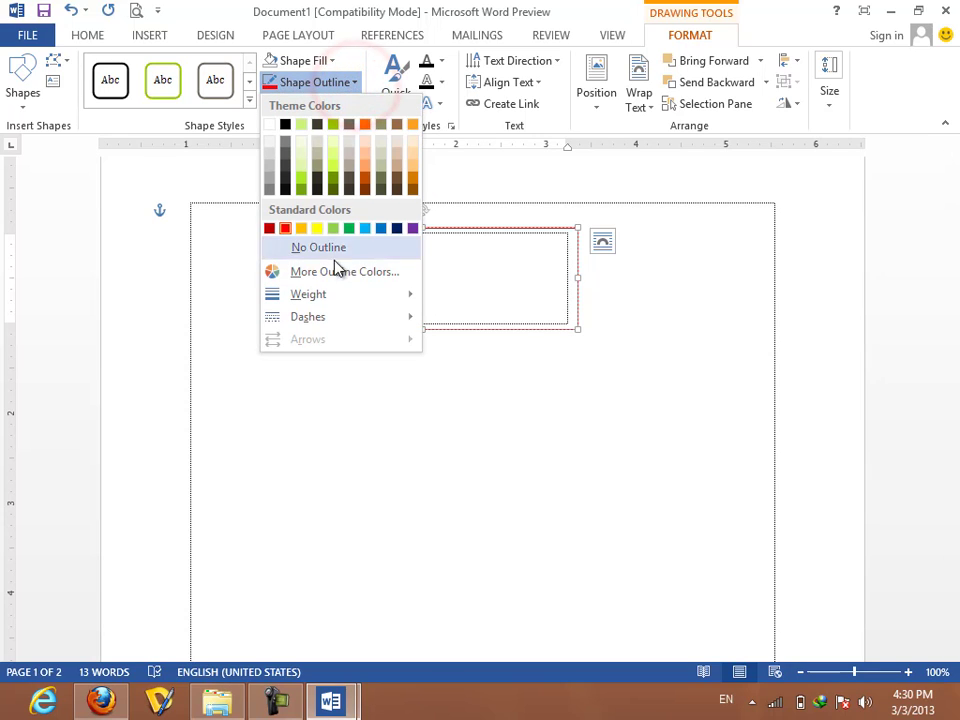
{"action": "left_click", "coordinate": [327, 250]}
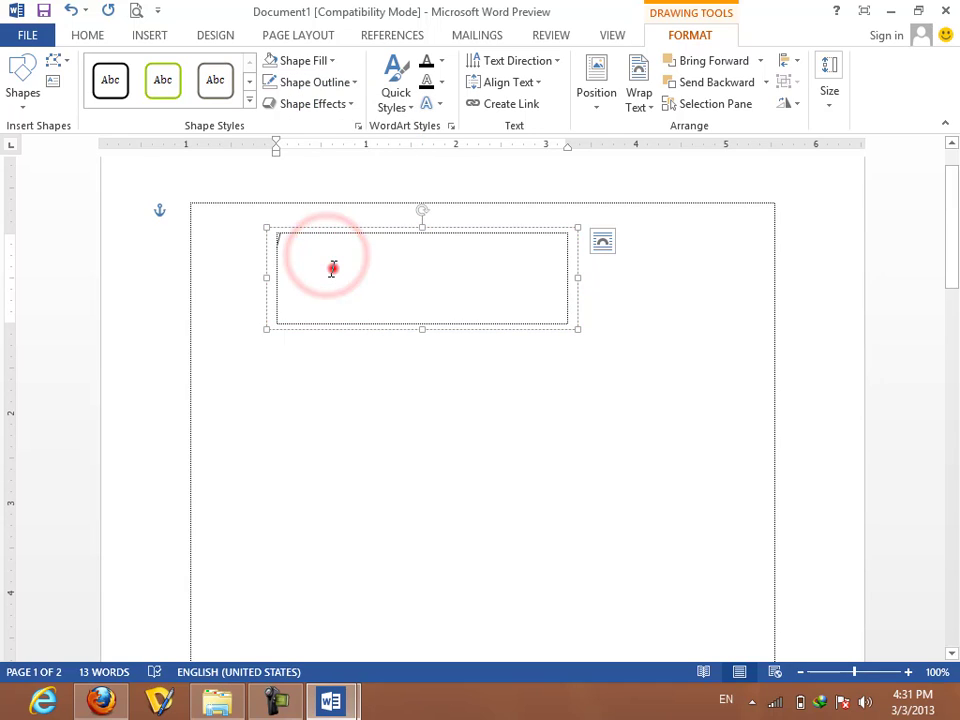
Type 'Hello World' and 'Hi All students of KACCS' as two lines in the text box.
{"action": "left_click", "coordinate": [344, 269]}
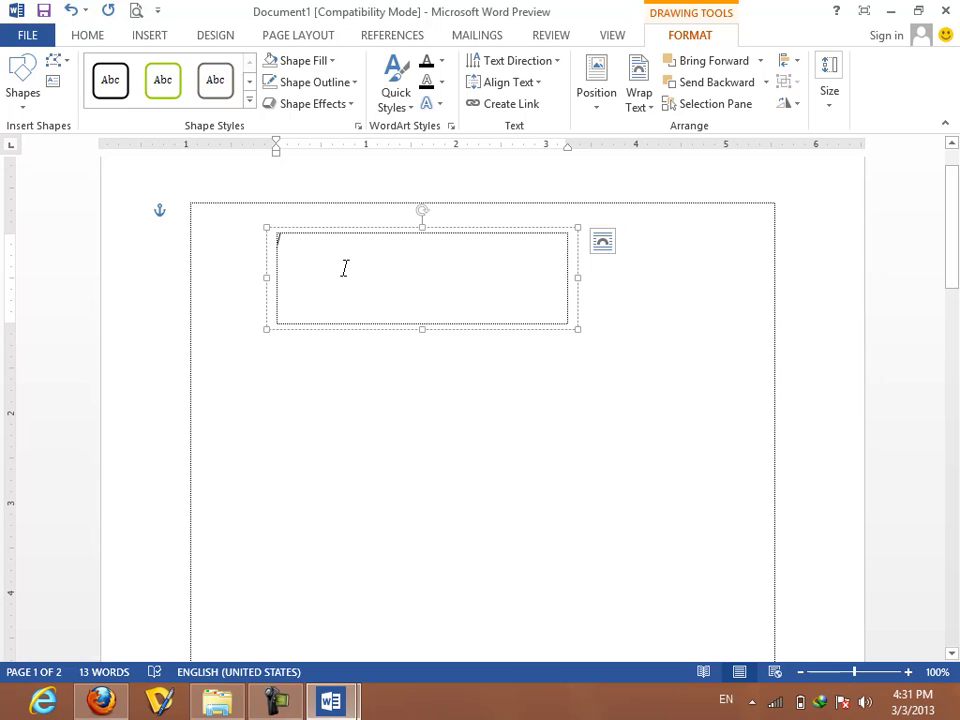
{"action": "type", "text": "Hello "}
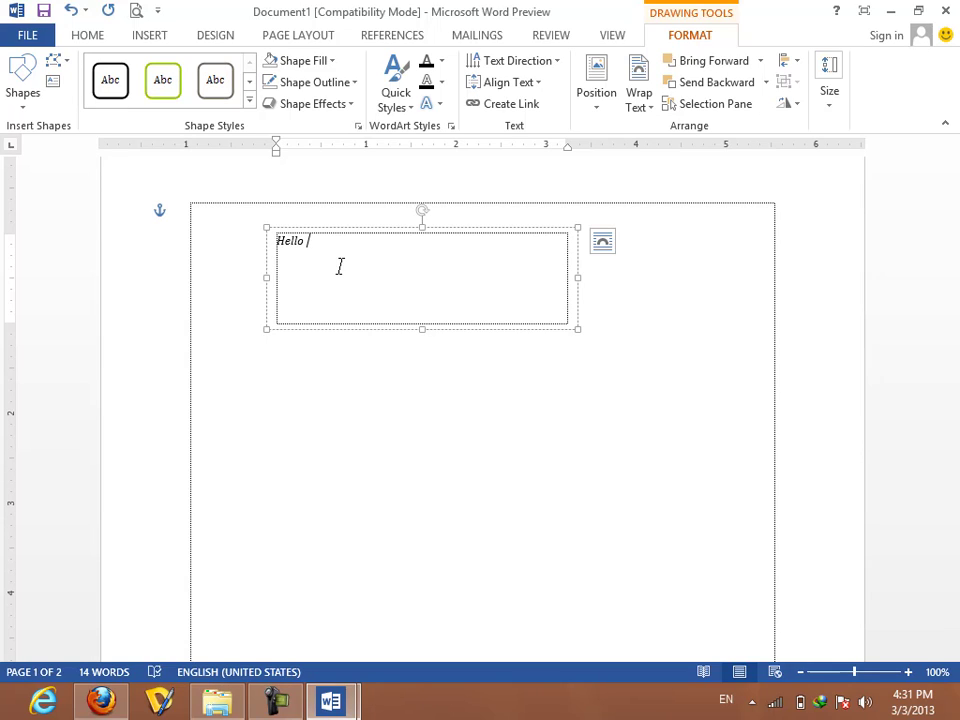
{"action": "type", "text": "World "}
{"action": "type", "text": "Hi"}
{"action": "left_click", "coordinate": [340, 267]}
{"action": "type", "text": "All "}
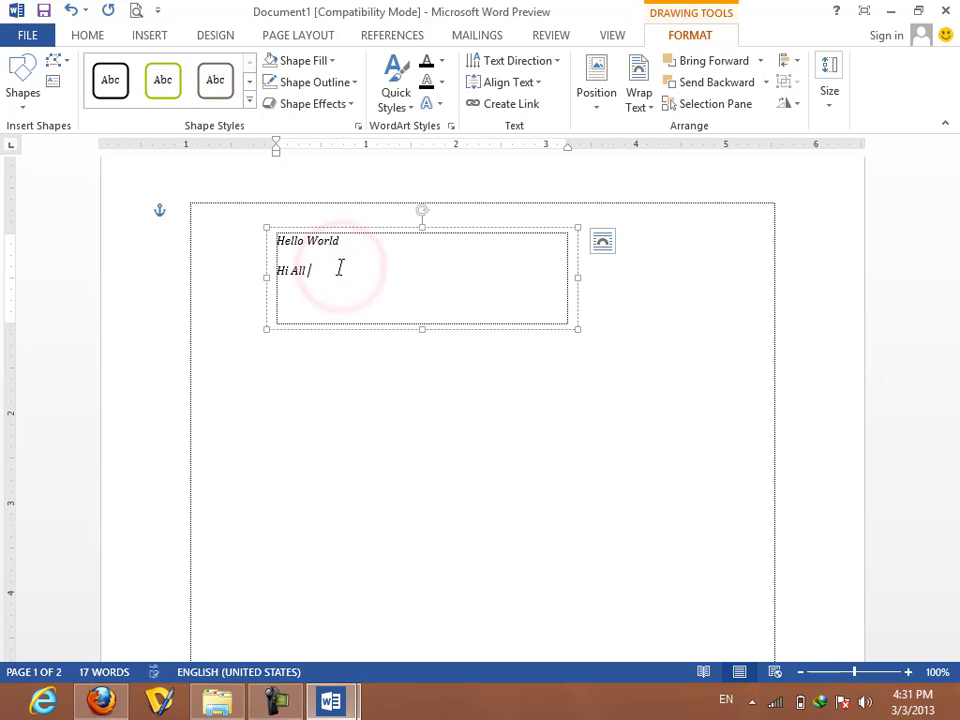
{"action": "type", "text": "tudent"}
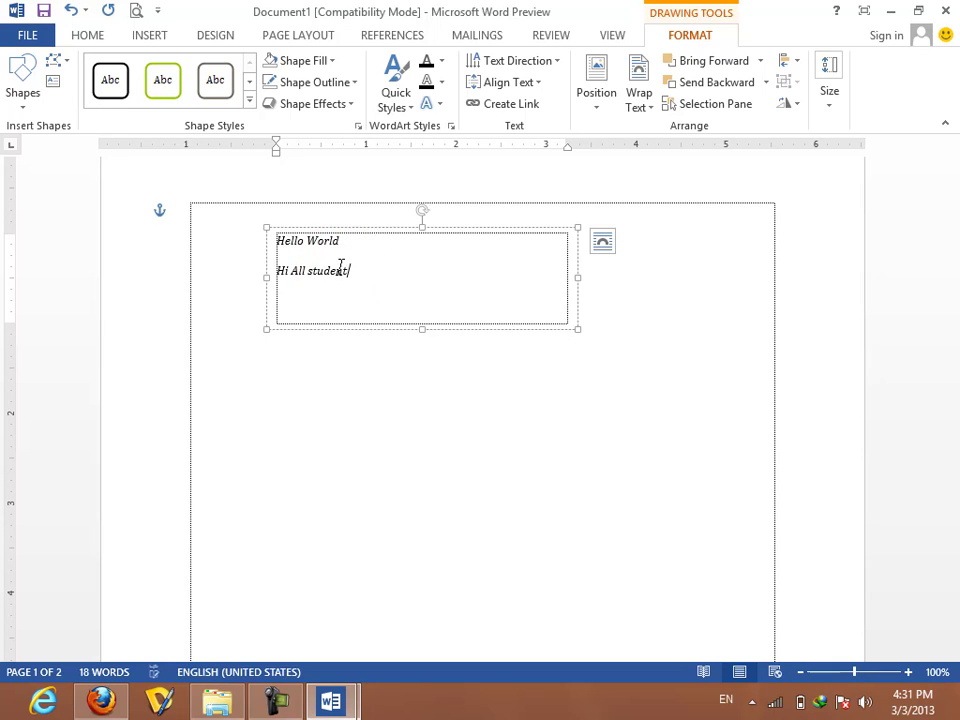
{"action": "type", "text": "KACCS"}
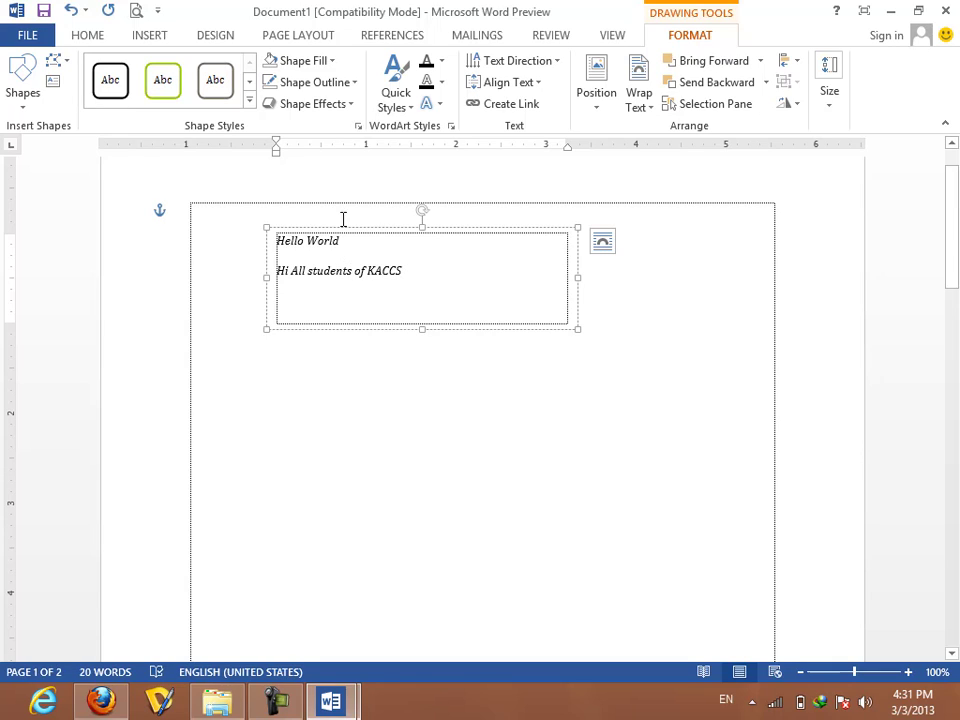
Move the text box lower right, shrink it to fit its two lines, and select its text.
{"action": "left_click_drag", "start_coordinate": [368, 230], "coordinate": [660, 410]}
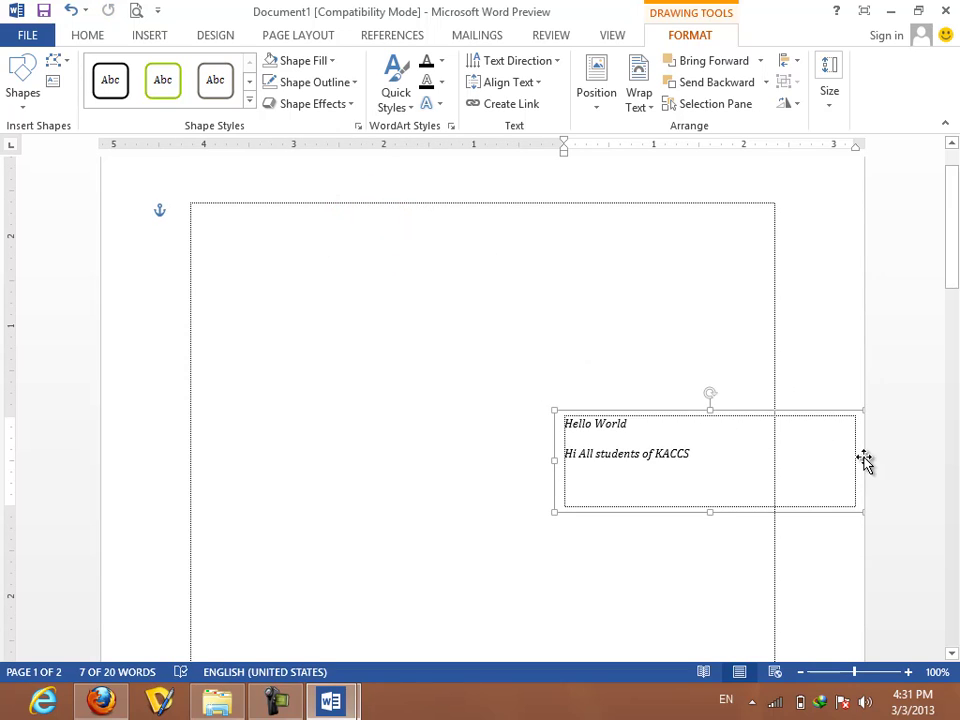
{"action": "left_click", "coordinate": [860, 459]}
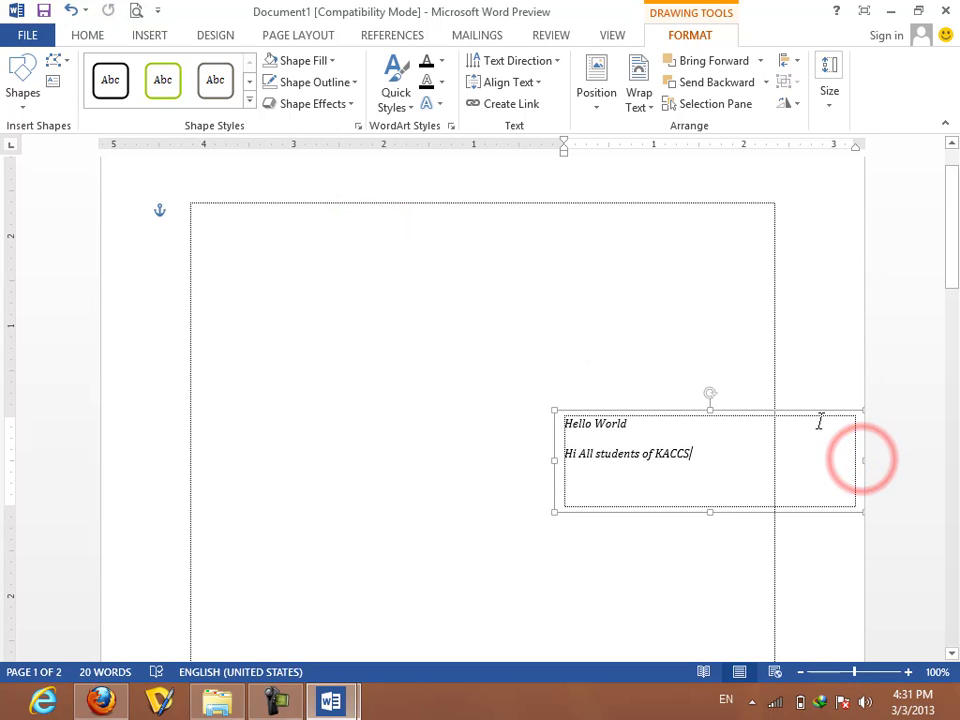
{"action": "left_click_drag", "start_coordinate": [819, 411], "coordinate": [756, 418]}
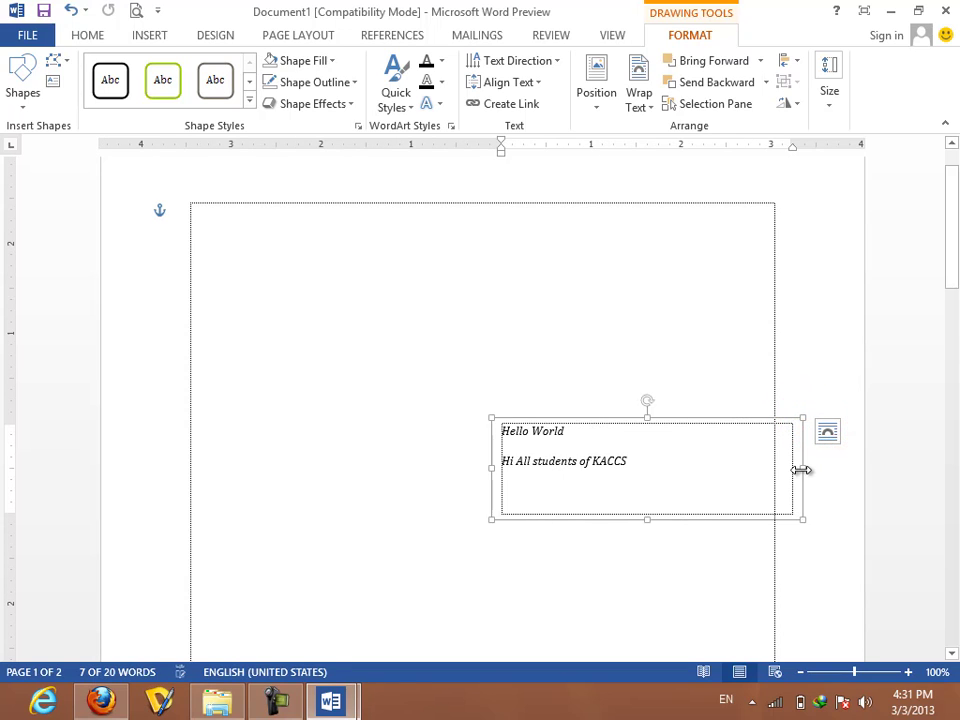
{"action": "left_click_drag", "start_coordinate": [800, 468], "coordinate": [641, 496]}
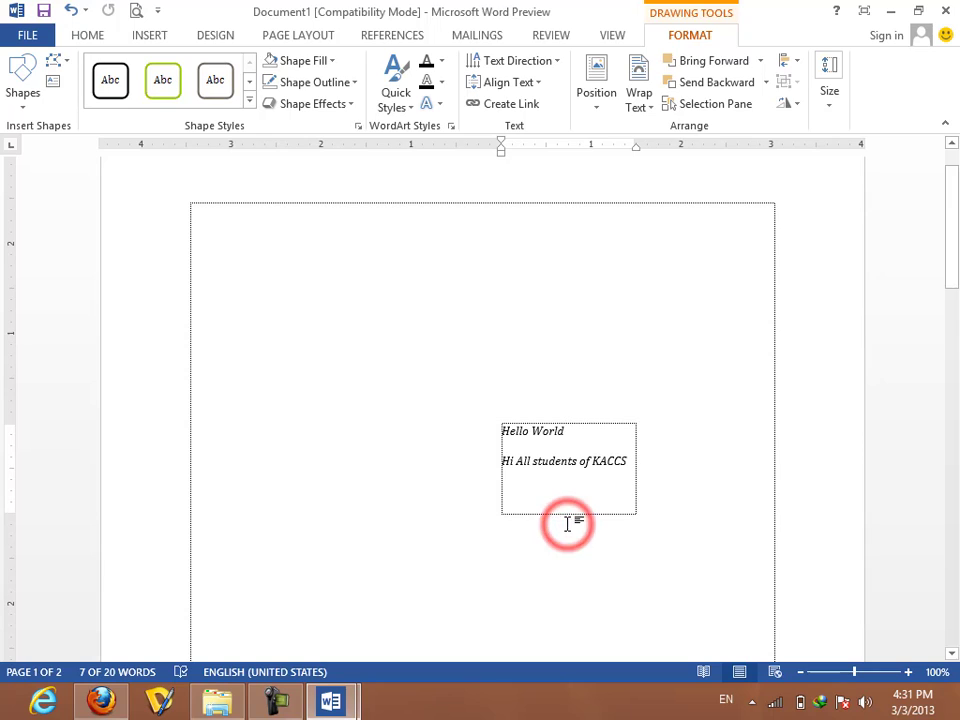
{"action": "left_click", "coordinate": [567, 522]}
{"action": "left_click_drag", "start_coordinate": [569, 519], "coordinate": [569, 487]}
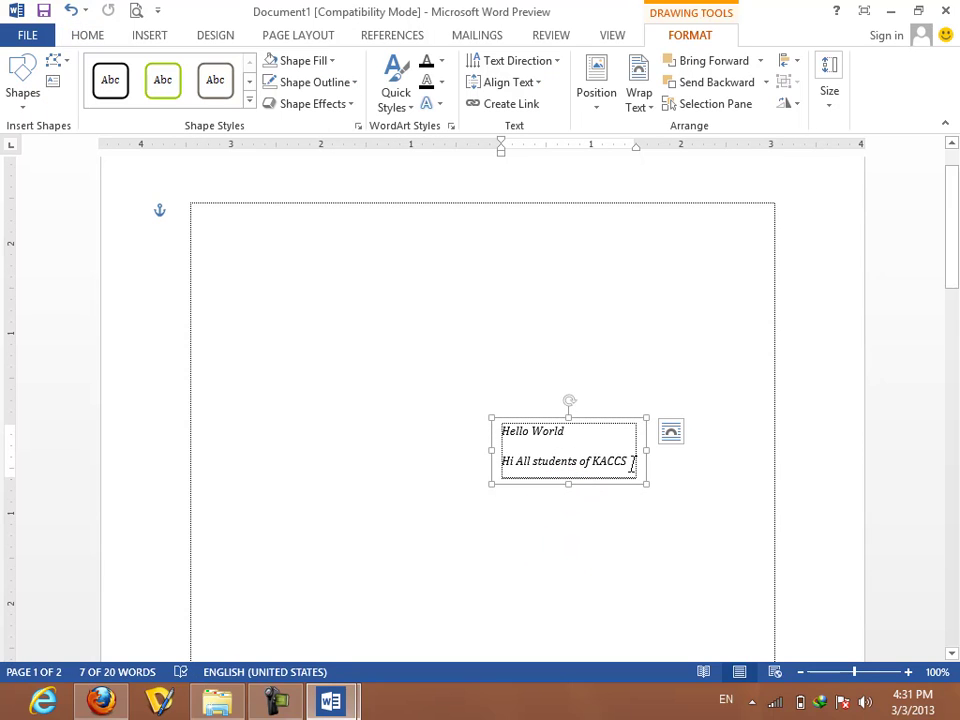
{"action": "left_click_drag", "start_coordinate": [632, 464], "coordinate": [503, 430]}
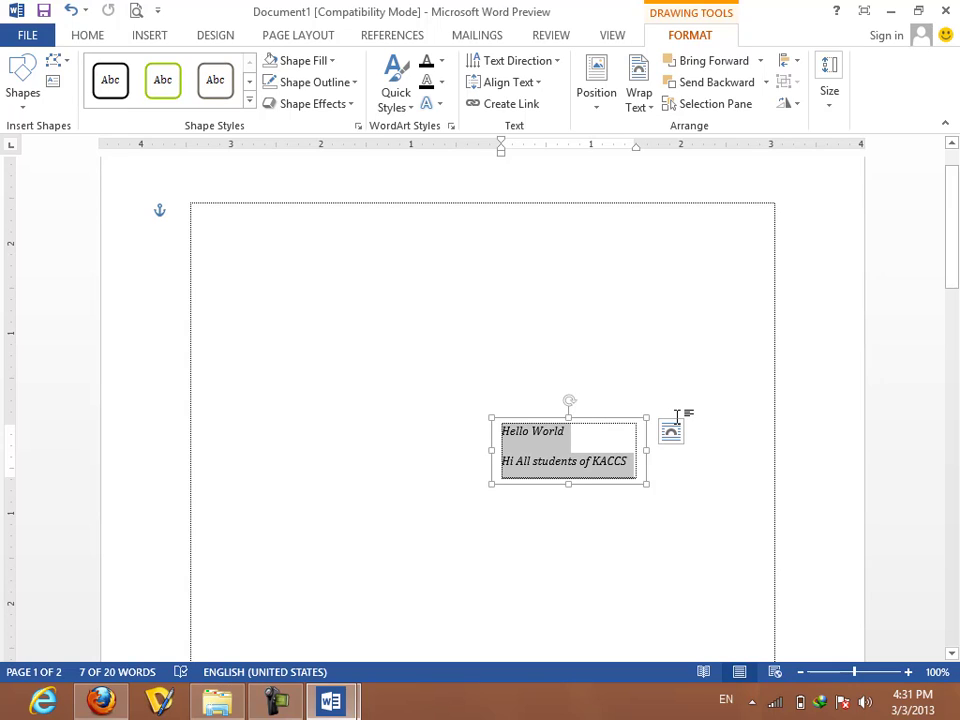
Make the text box taller and wider by dragging its edges.
{"action": "left_click", "coordinate": [553, 62]}
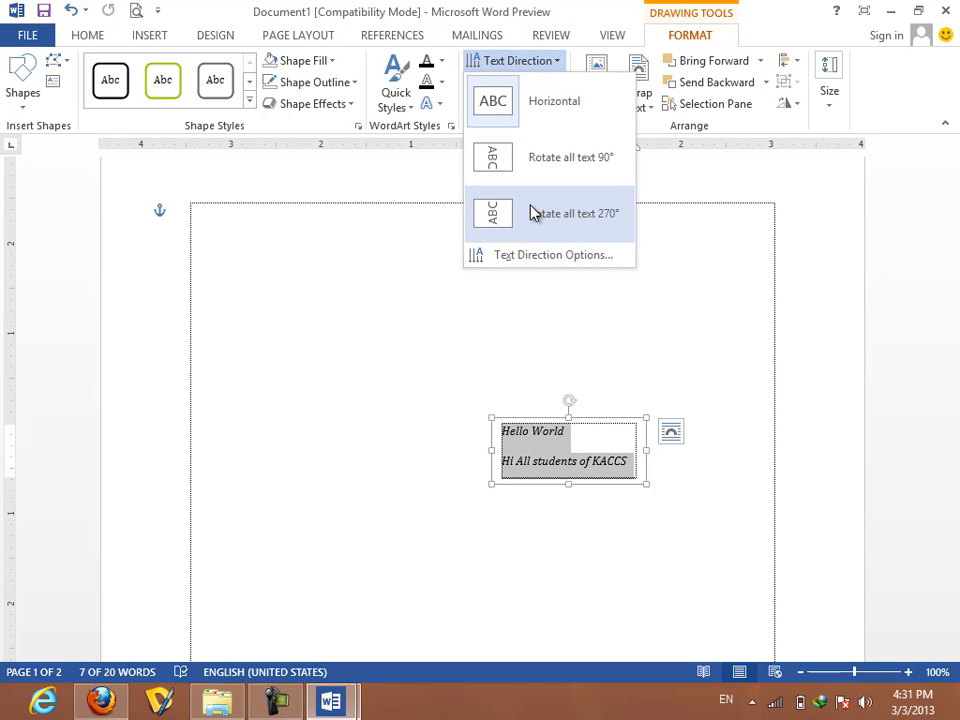
{"action": "left_click", "coordinate": [568, 484]}
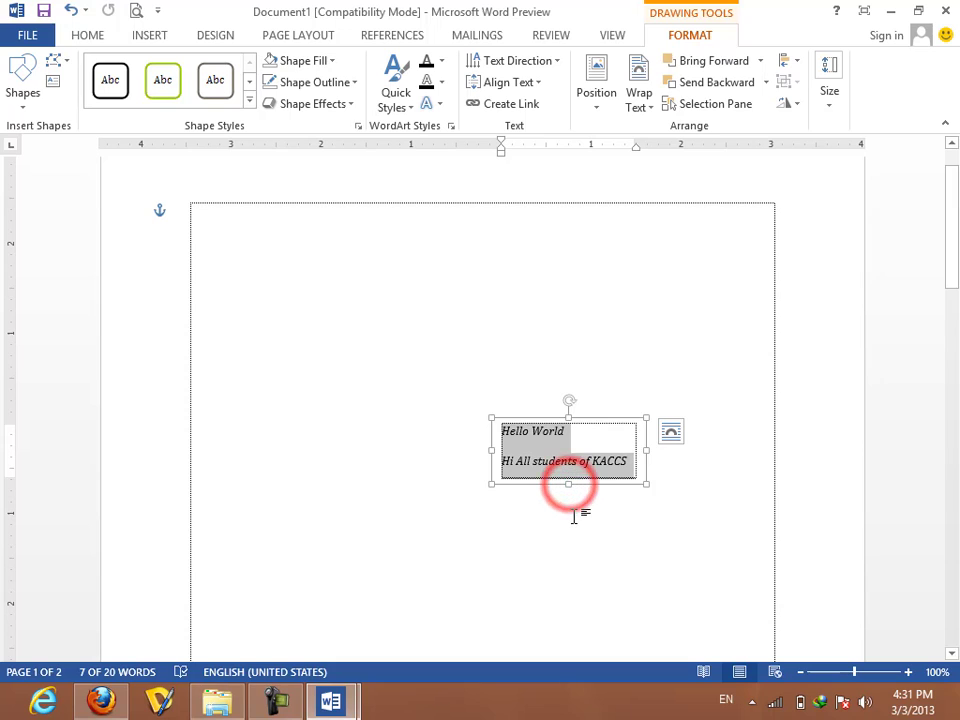
{"action": "left_click_drag", "start_coordinate": [575, 517], "coordinate": [581, 533]}
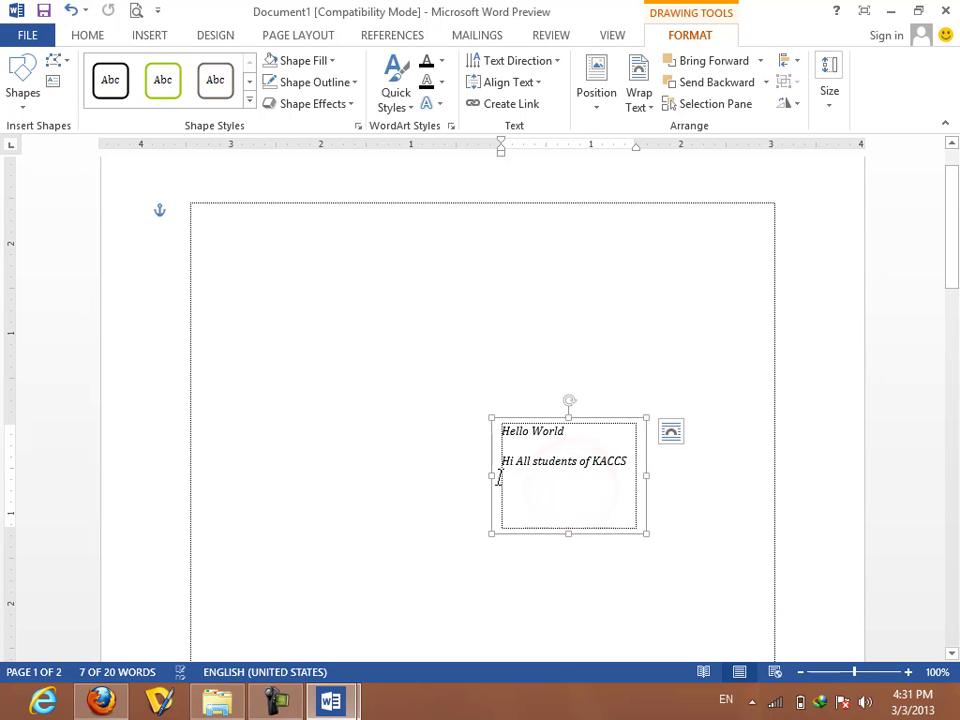
{"action": "left_click_drag", "start_coordinate": [490, 476], "coordinate": [413, 478]}
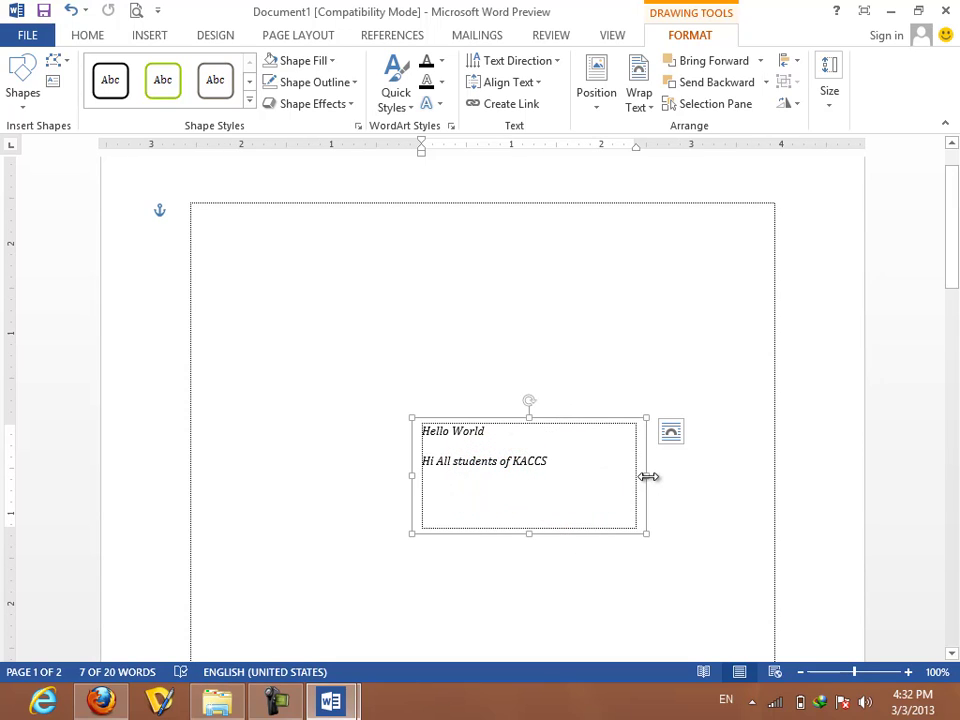
{"action": "left_click_drag", "start_coordinate": [647, 476], "coordinate": [668, 476]}
Rotate the box's text 270° so it reads bottom to top.
{"action": "left_click", "coordinate": [540, 62]}
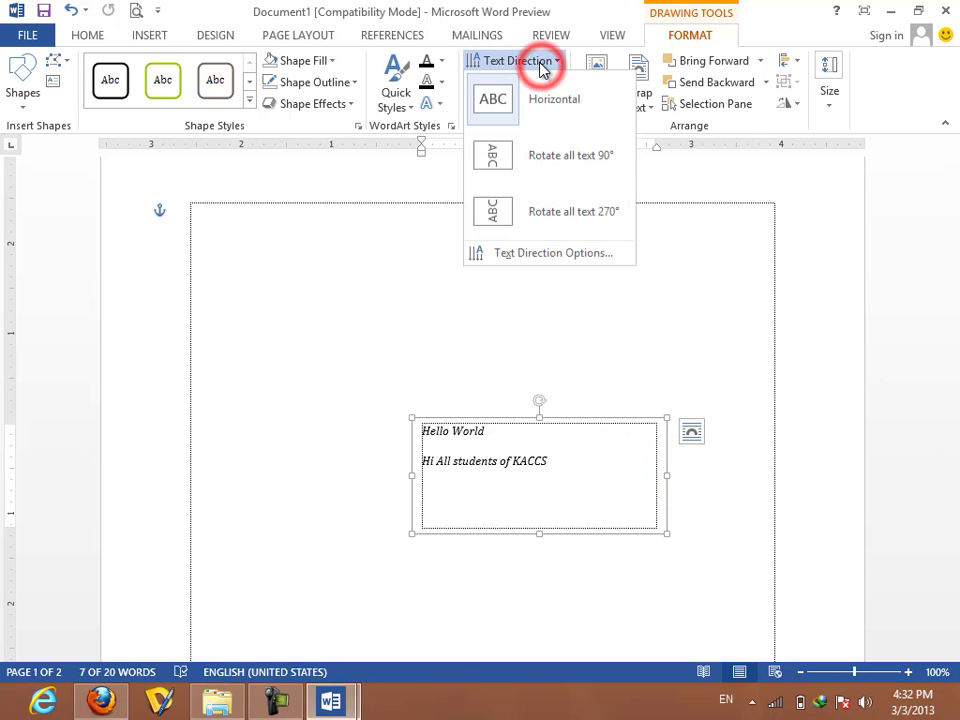
{"action": "left_click", "coordinate": [540, 152]}
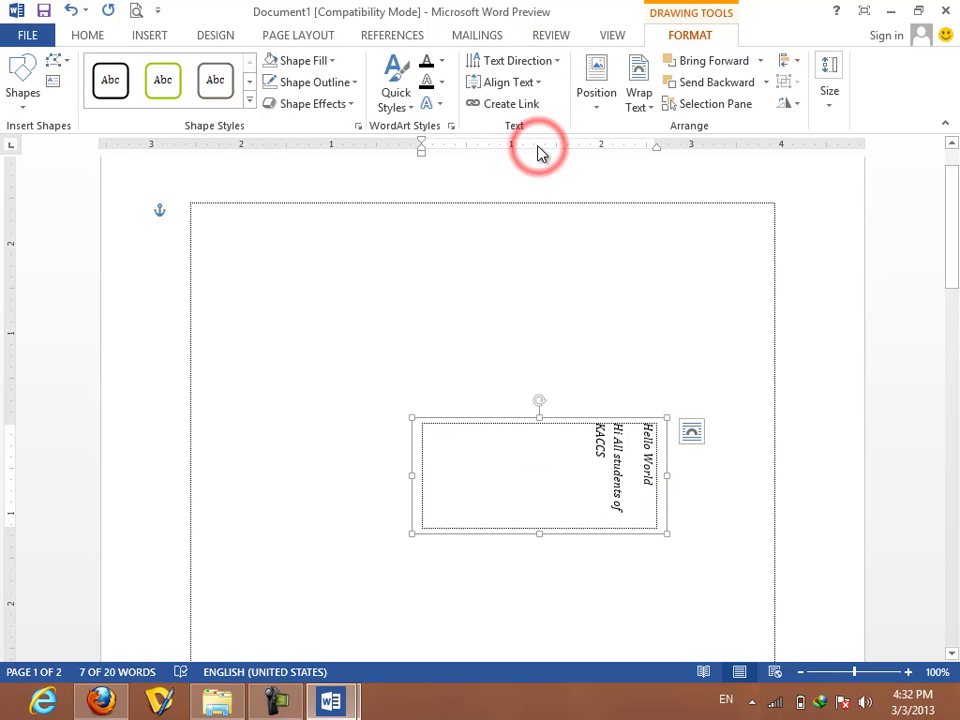
{"action": "left_click", "coordinate": [508, 59]}
{"action": "left_click", "coordinate": [508, 210]}
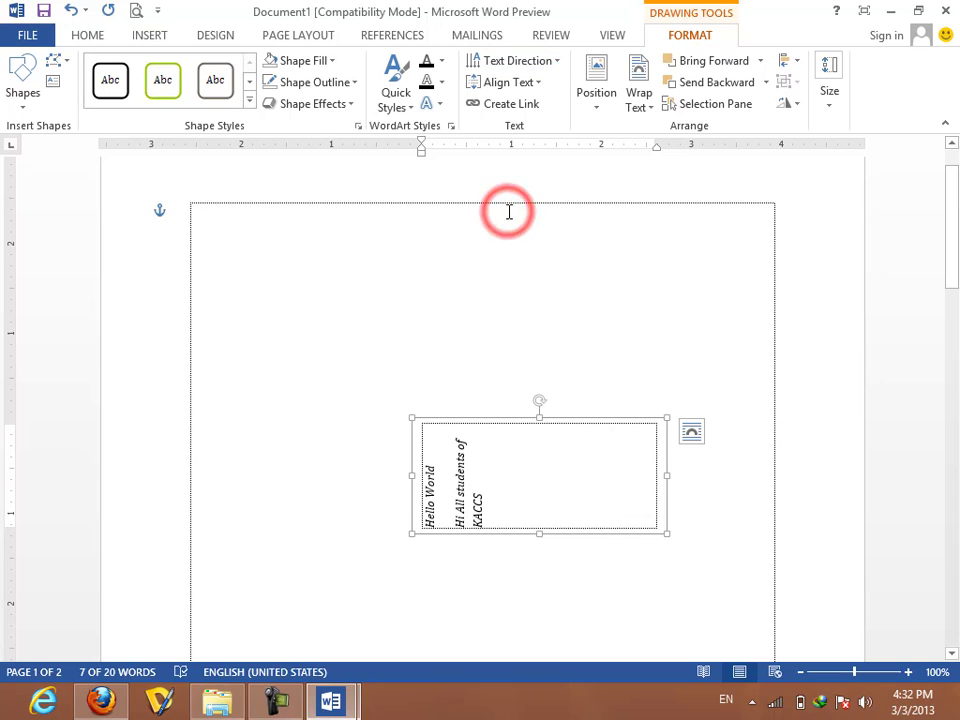
Align the rotated text to the right side of the box.
{"action": "left_click", "coordinate": [515, 82]}
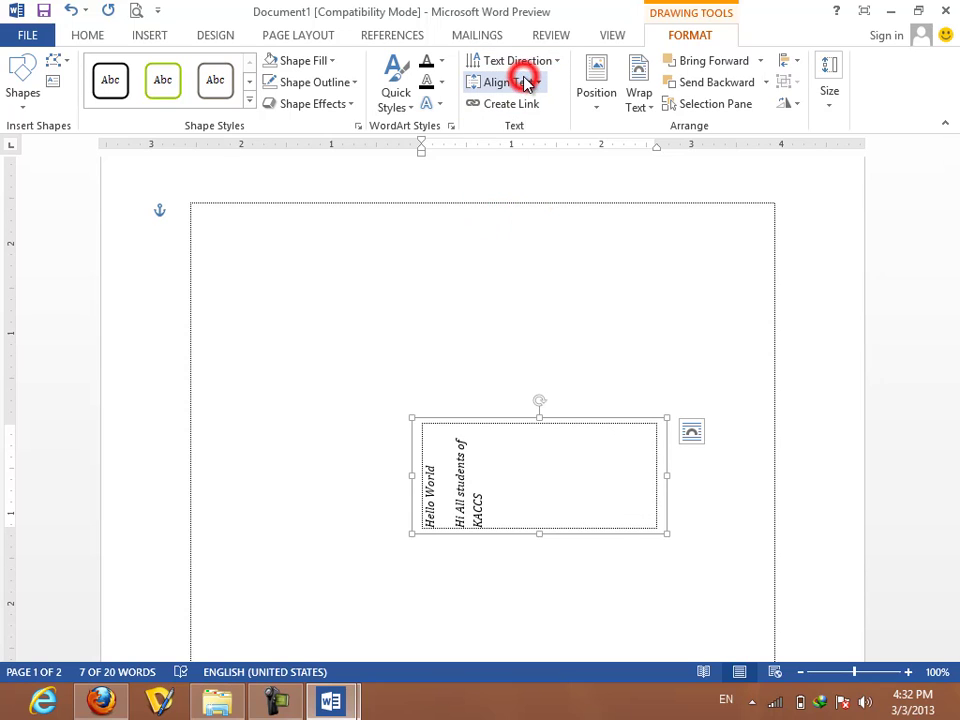
{"action": "left_click", "coordinate": [512, 178]}
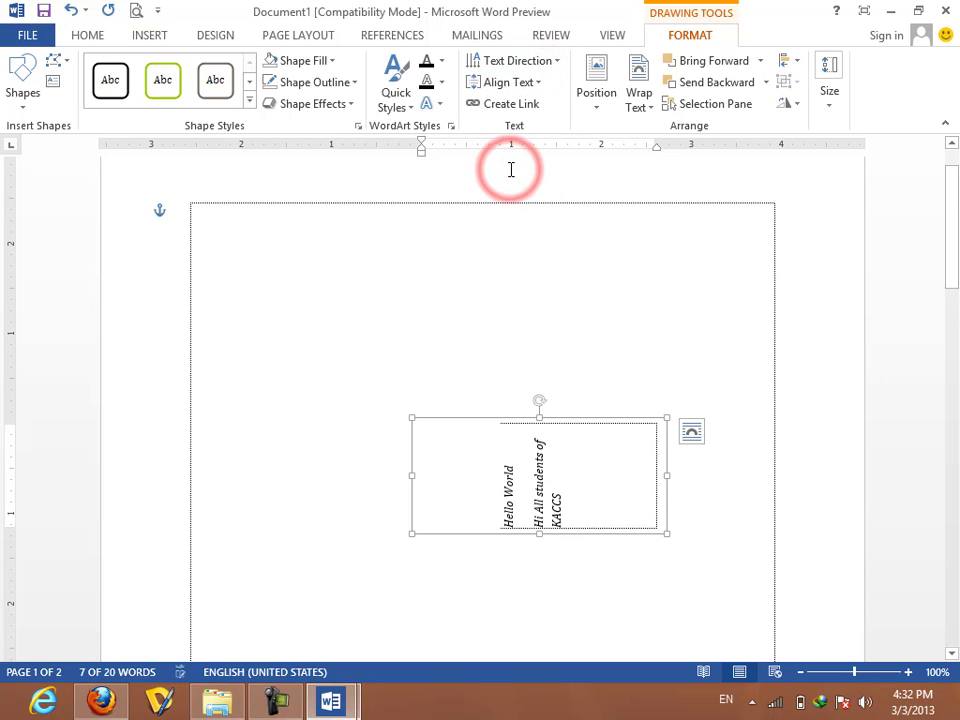
{"action": "left_click", "coordinate": [528, 84]}
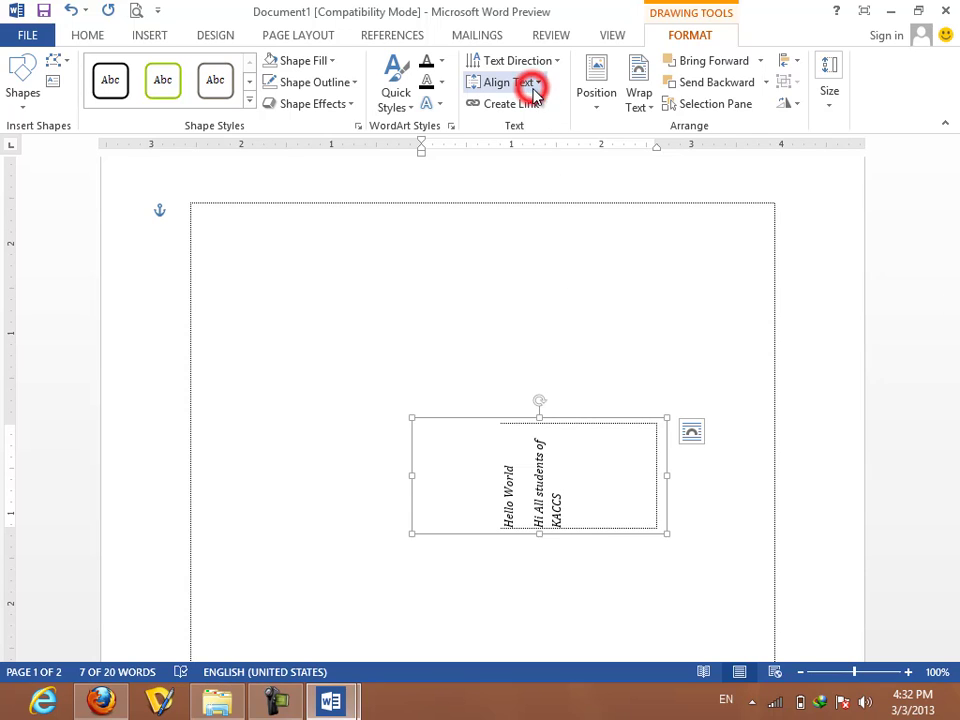
{"action": "left_click", "coordinate": [538, 124]}
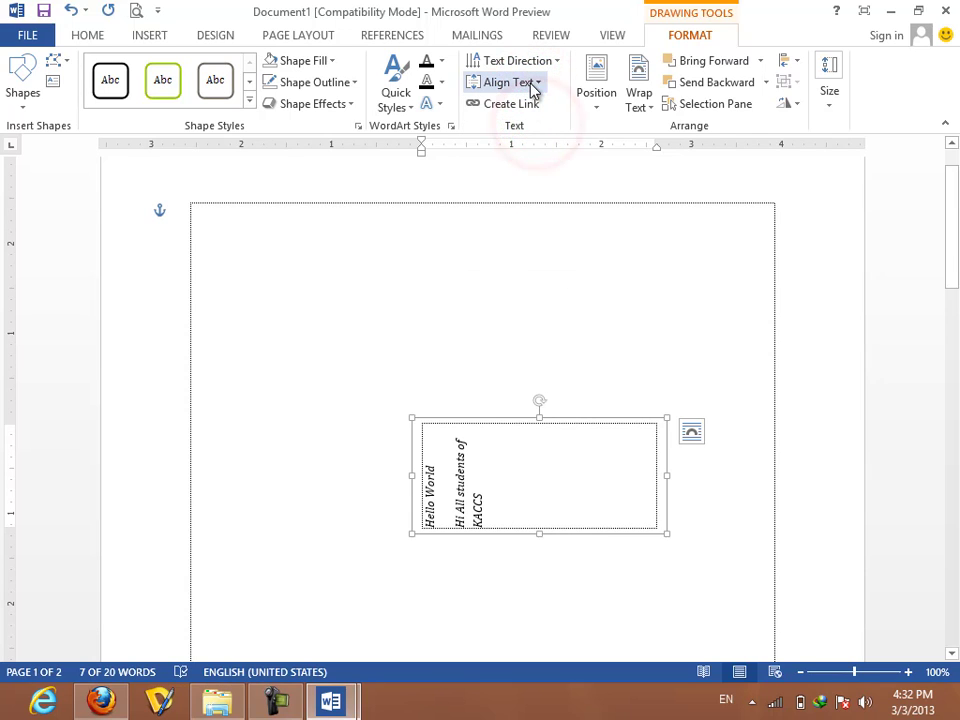
{"action": "left_click", "coordinate": [530, 82]}
{"action": "left_click", "coordinate": [541, 232]}
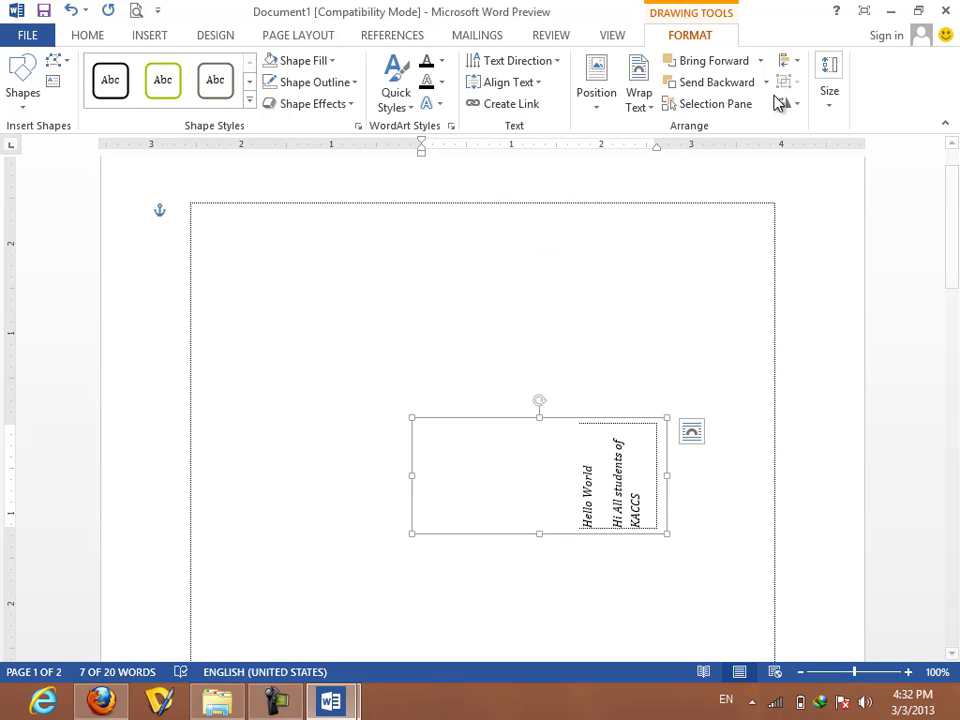
Tilt the text box about 40° clockwise using its rotation handle.
{"action": "left_click", "coordinate": [792, 104]}
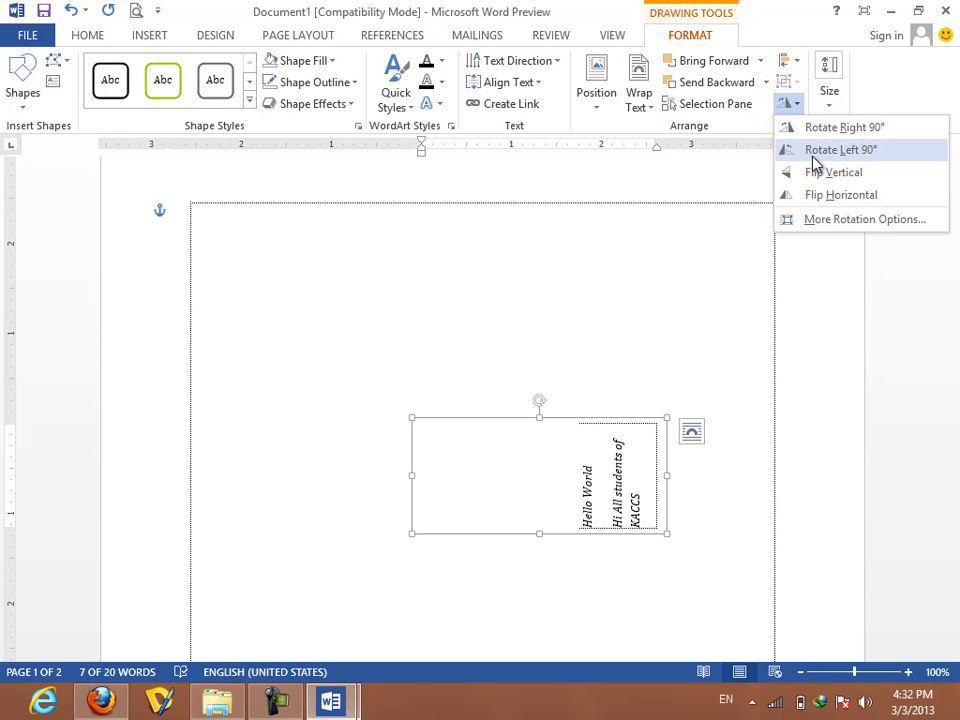
{"action": "left_click", "coordinate": [540, 403]}
{"action": "left_click_drag", "start_coordinate": [540, 403], "coordinate": [622, 422]}
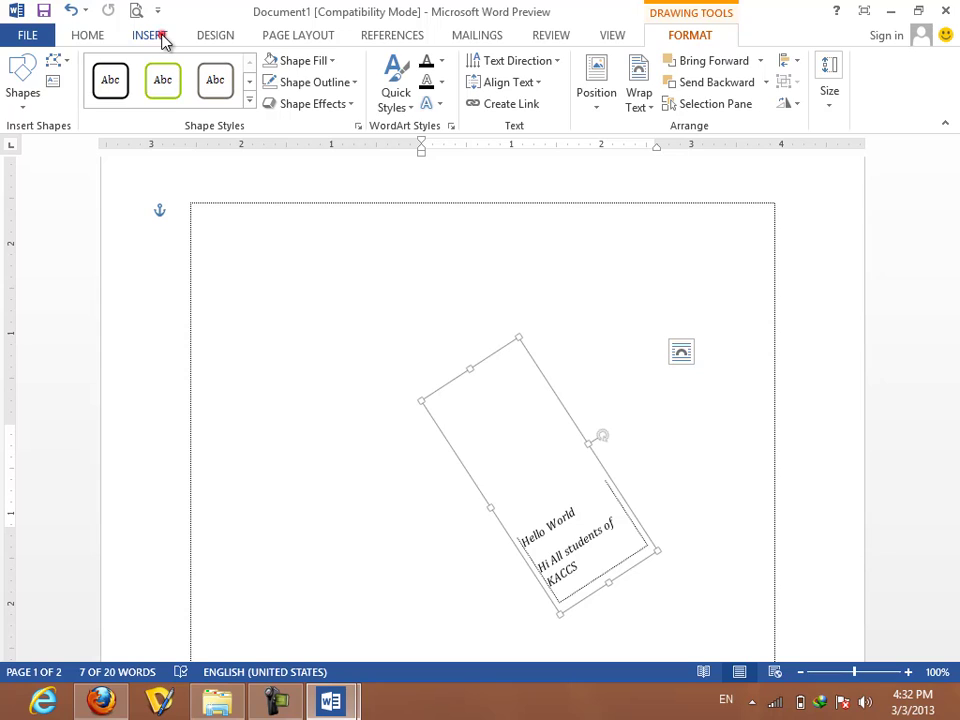
{"action": "left_click", "coordinate": [160, 35]}
Switch briefly to the Microsoft Office Word 2010 document, then return to Document1.
{"action": "left_click", "coordinate": [684, 256]}
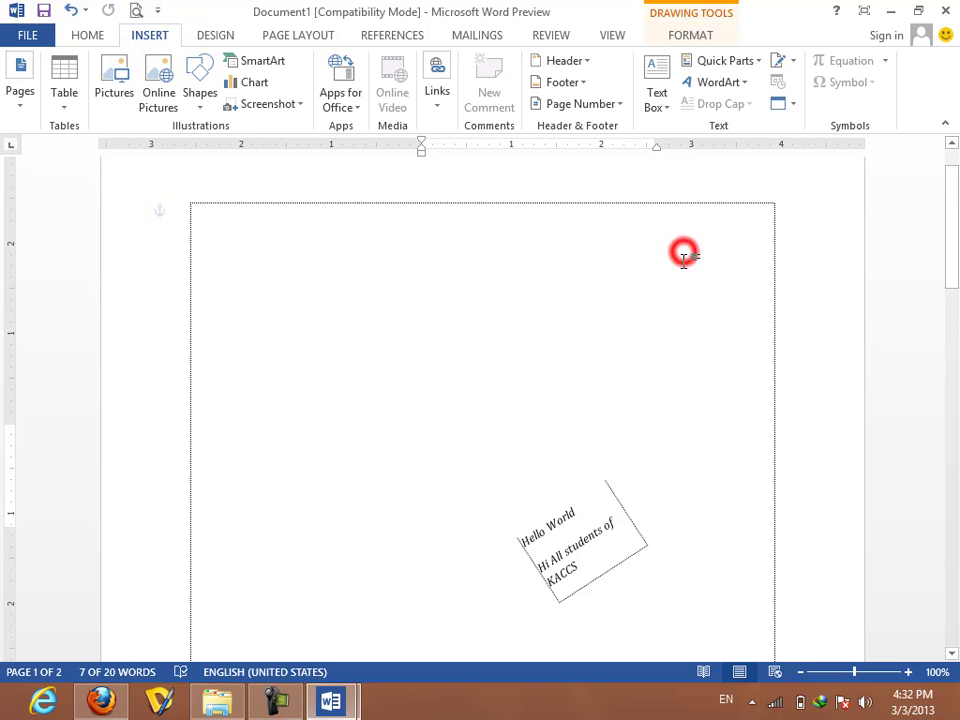
{"action": "left_click", "coordinate": [598, 480]}
{"action": "left_click", "coordinate": [352, 702]}
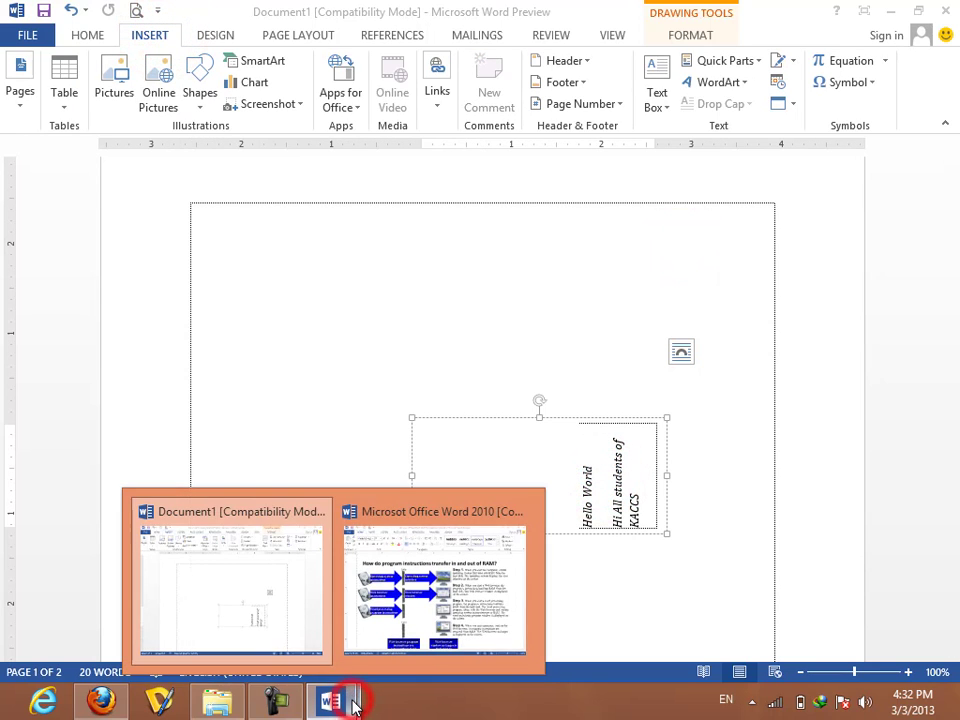
{"action": "left_click", "coordinate": [445, 662]}
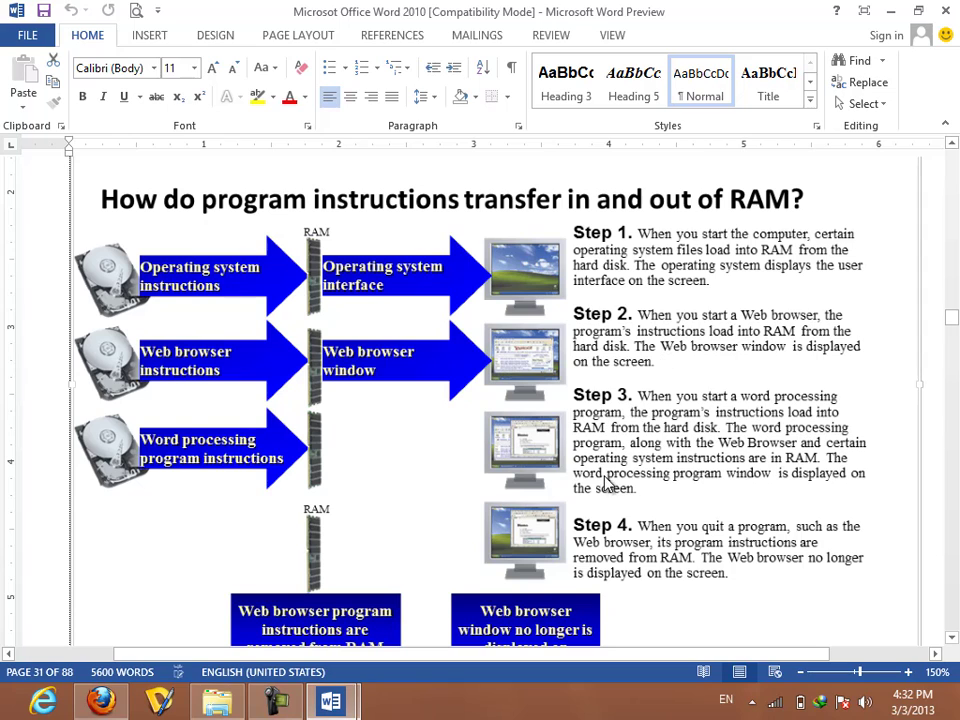
{"action": "mouse_move", "coordinate": [332, 700]}
{"action": "left_click", "coordinate": [228, 625]}
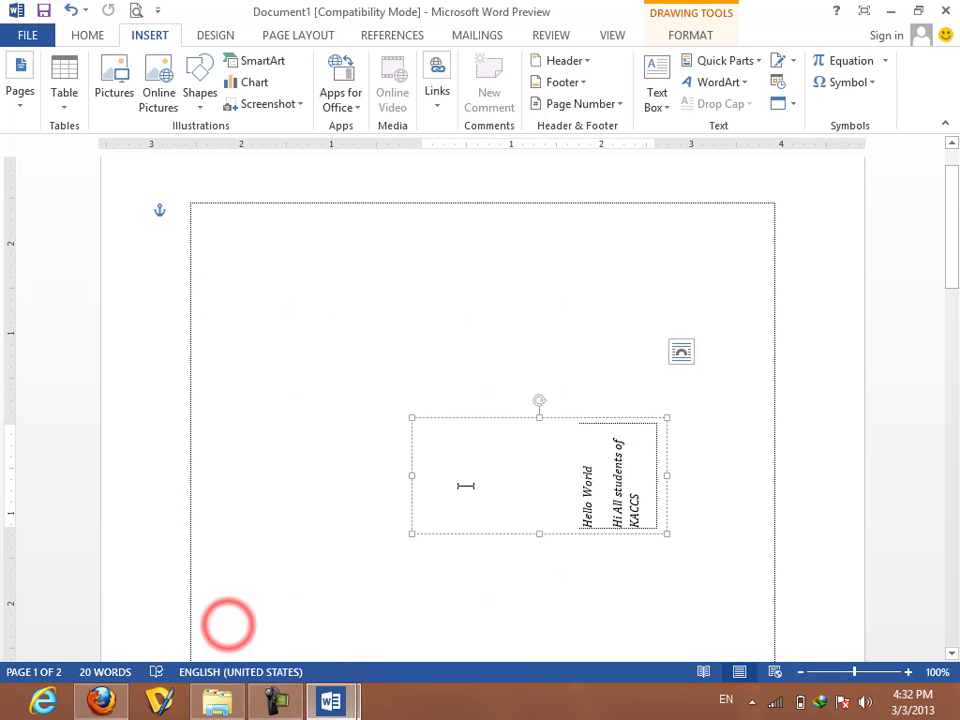
Restore horizontal text, shorten the box to fit, and Ctrl-drag it to make copies.
{"action": "left_click", "coordinate": [583, 448]}
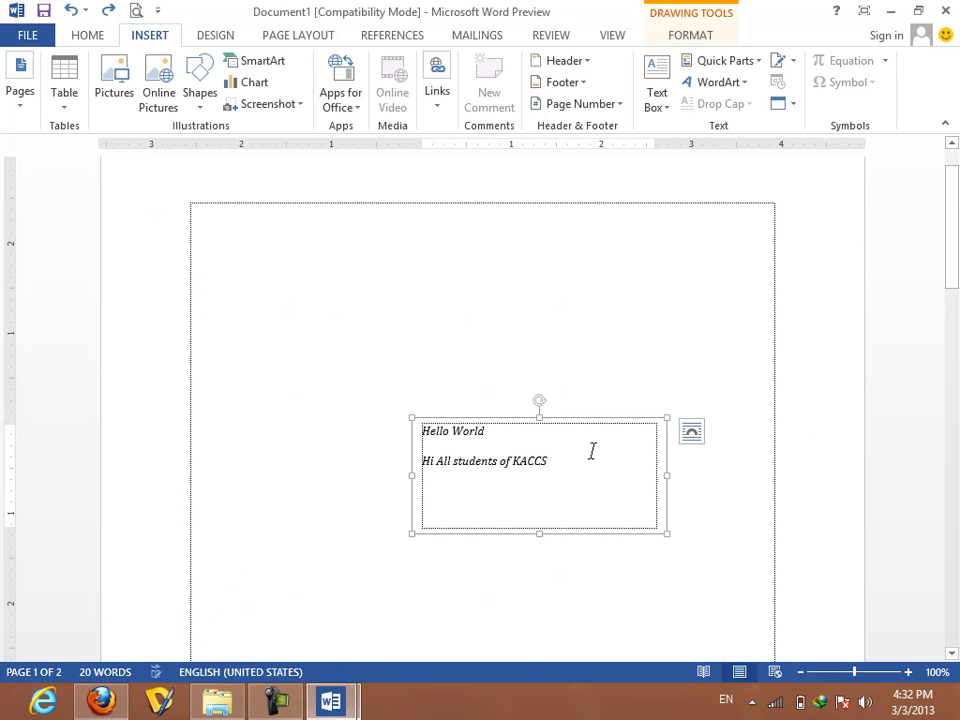
{"action": "left_click", "coordinate": [592, 451]}
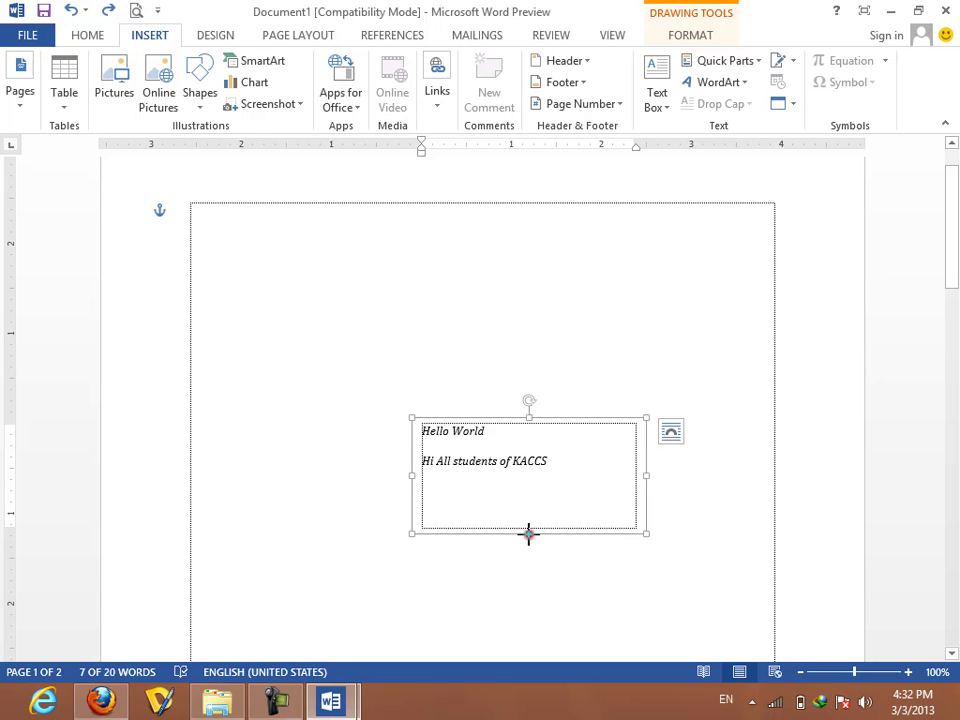
{"action": "left_click_drag", "start_coordinate": [529, 534], "coordinate": [531, 489]}
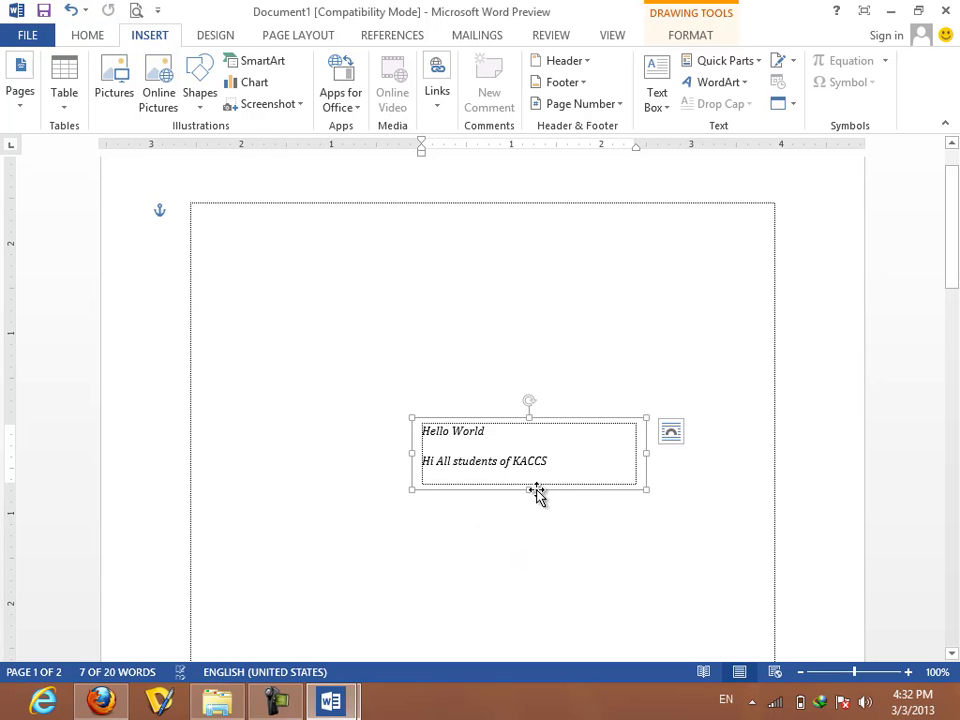
{"action": "mouse_move", "coordinate": [519, 490]}
{"action": "left_mouse_down"}
{"action": "mouse_move", "coordinate": [516, 556]}
{"action": "mouse_move", "coordinate": [505, 411]}
{"action": "mouse_move", "coordinate": [510, 432]}
{"action": "left_mouse_up"}
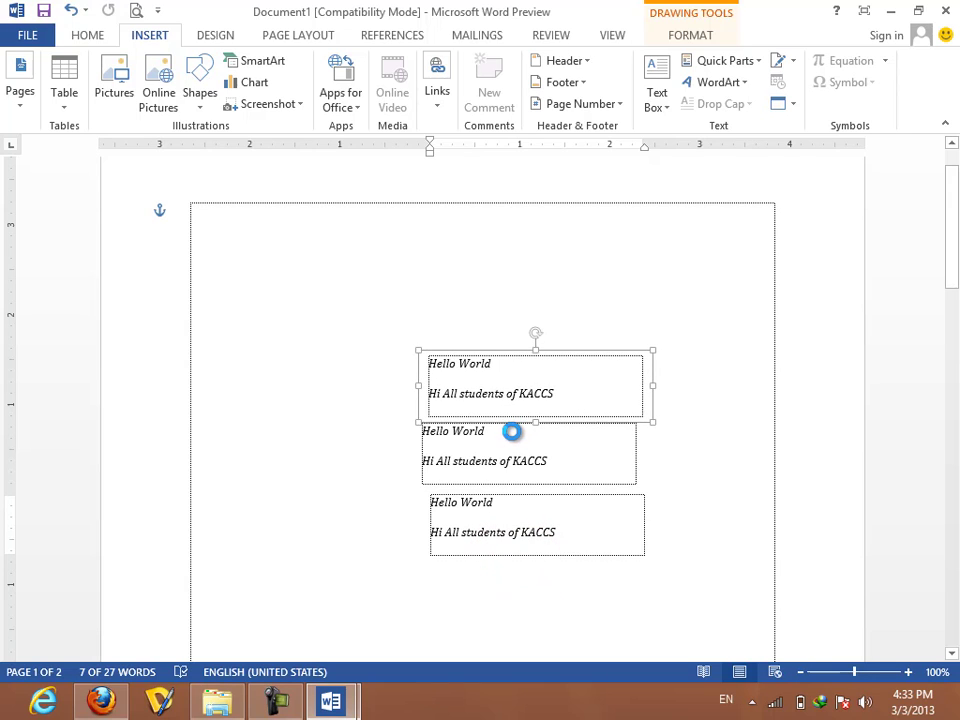
Align the top text box, then type a person's name in the top box and another name in the middle box.
{"action": "left_click_drag", "start_coordinate": [510, 432], "coordinate": [505, 432]}
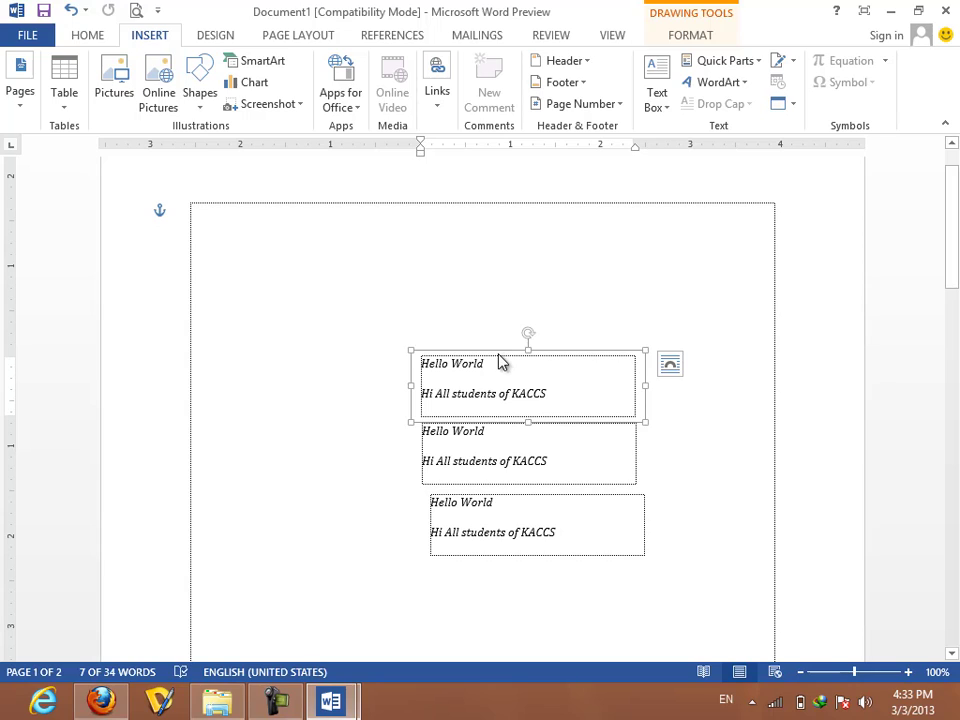
{"action": "left_click_drag", "start_coordinate": [553, 391], "coordinate": [414, 361]}
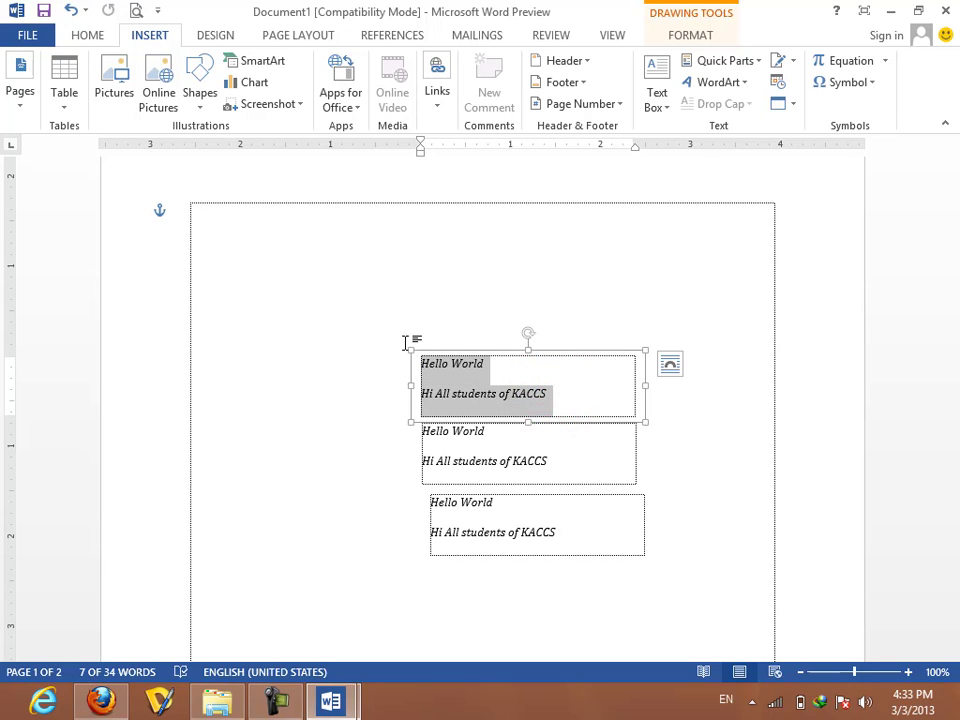
{"action": "type", "text": "Meng Niscy"}
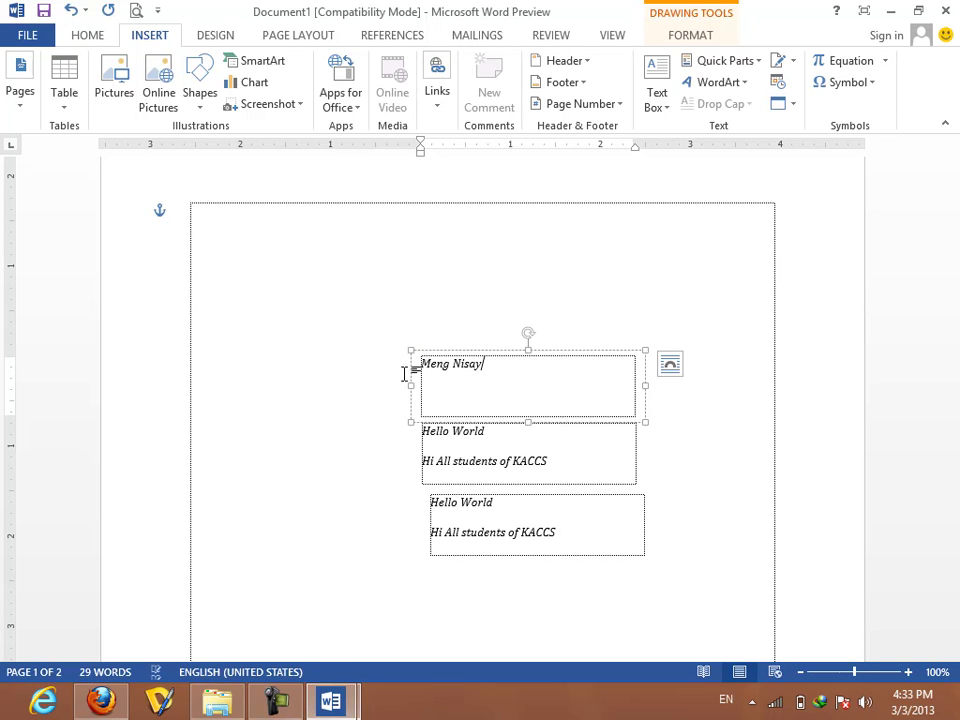
{"action": "left_click_drag", "start_coordinate": [567, 463], "coordinate": [381, 445]}
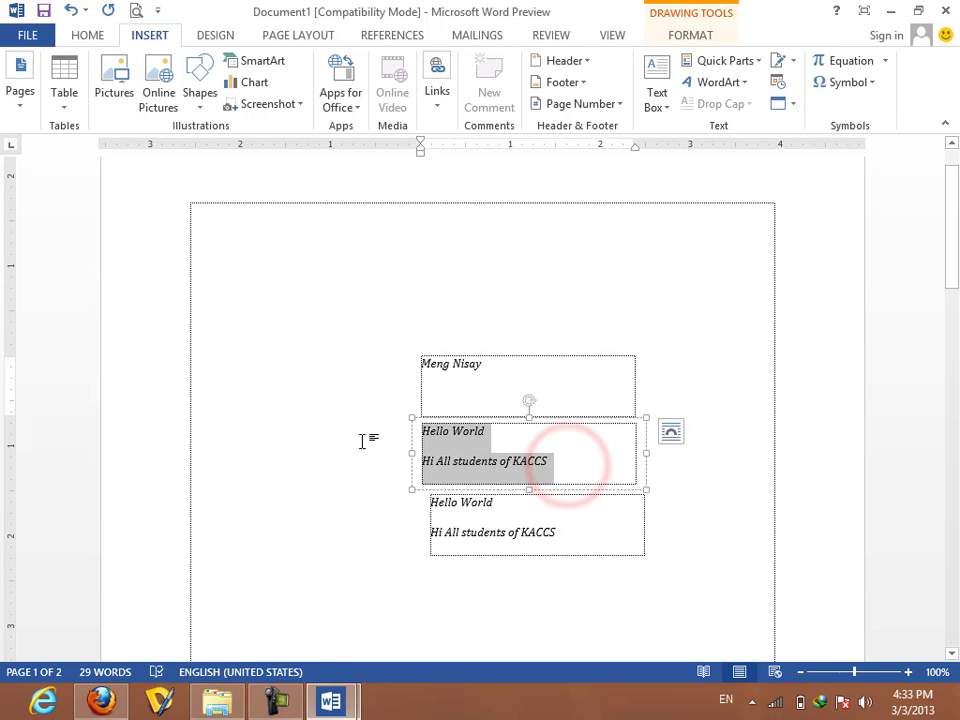
{"action": "type", "text": "Do"}
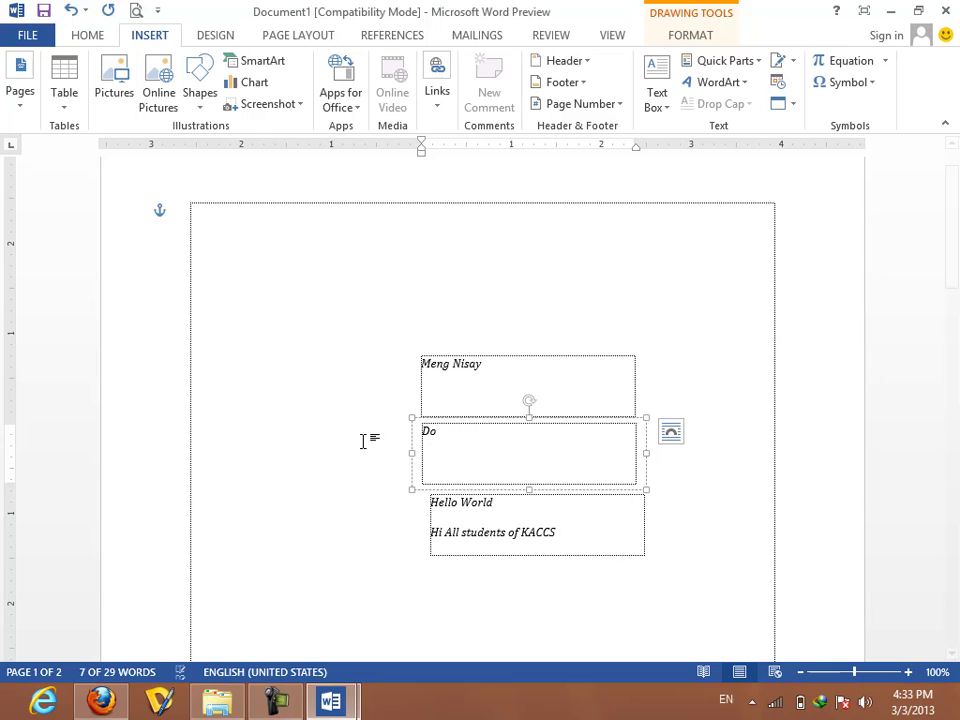
{"action": "type", "text": "ung Sela is my Wife"}
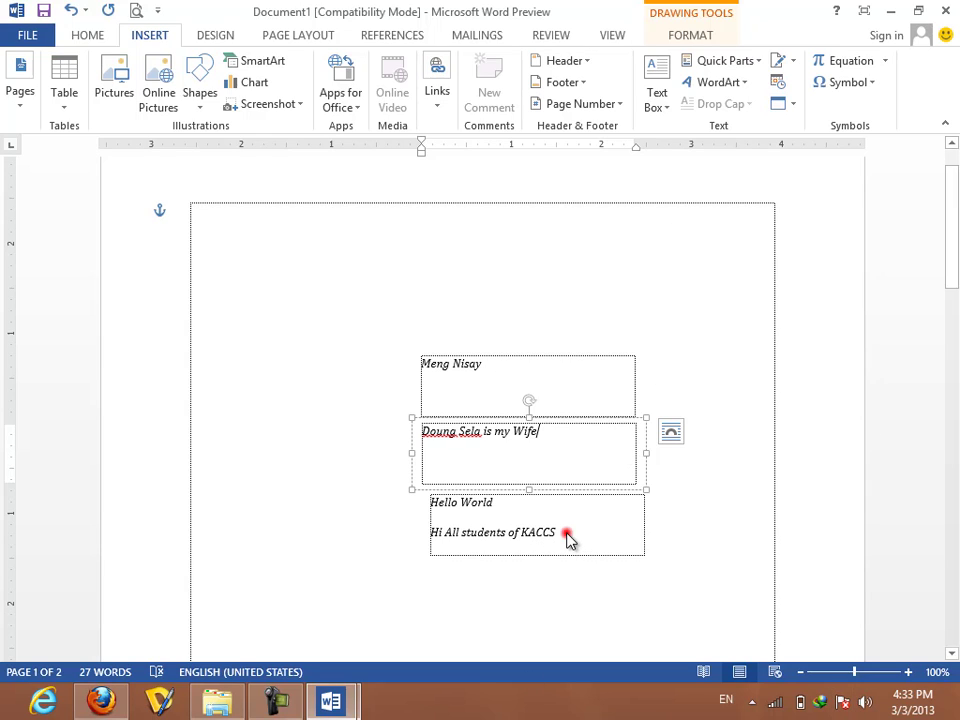
Replace the bottom box's second line with 'My KACCS'.
{"action": "left_click", "coordinate": [566, 533]}
{"action": "triple_click", "coordinate": [566, 533]}
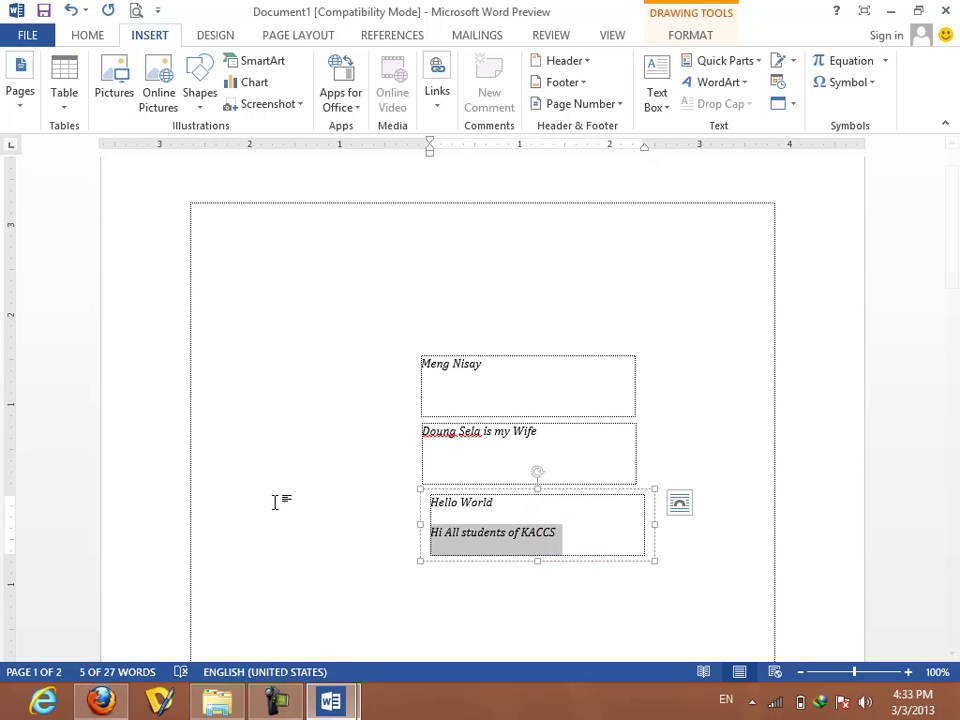
{"action": "type", "text": "My"}
{"action": "left_click", "coordinate": [275, 501]}
{"action": "left_click", "coordinate": [275, 501]}
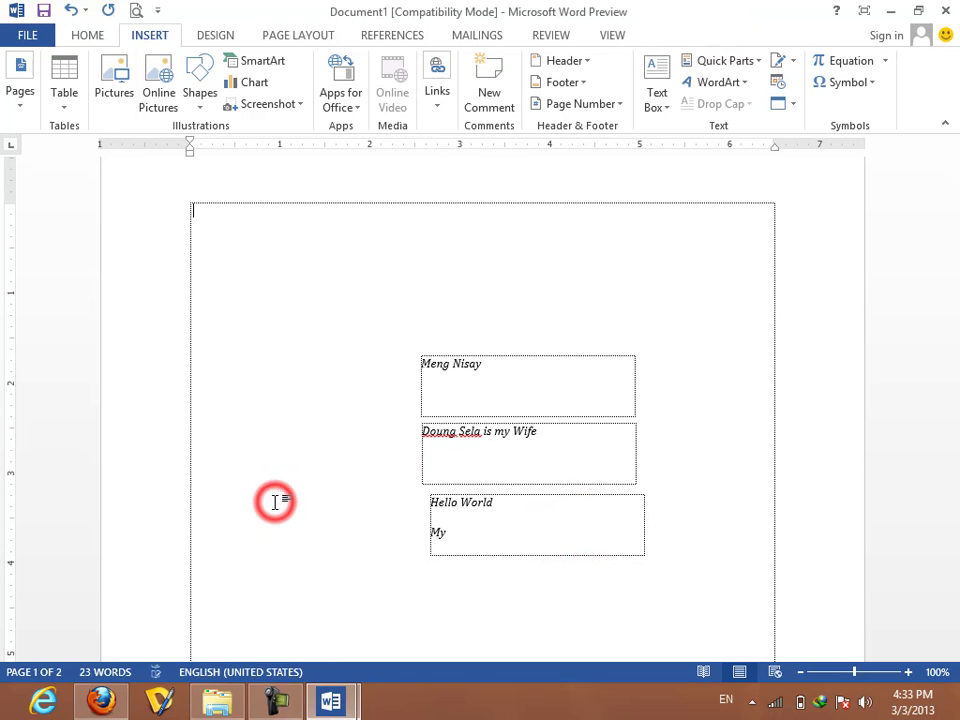
{"action": "left_click", "coordinate": [519, 545]}
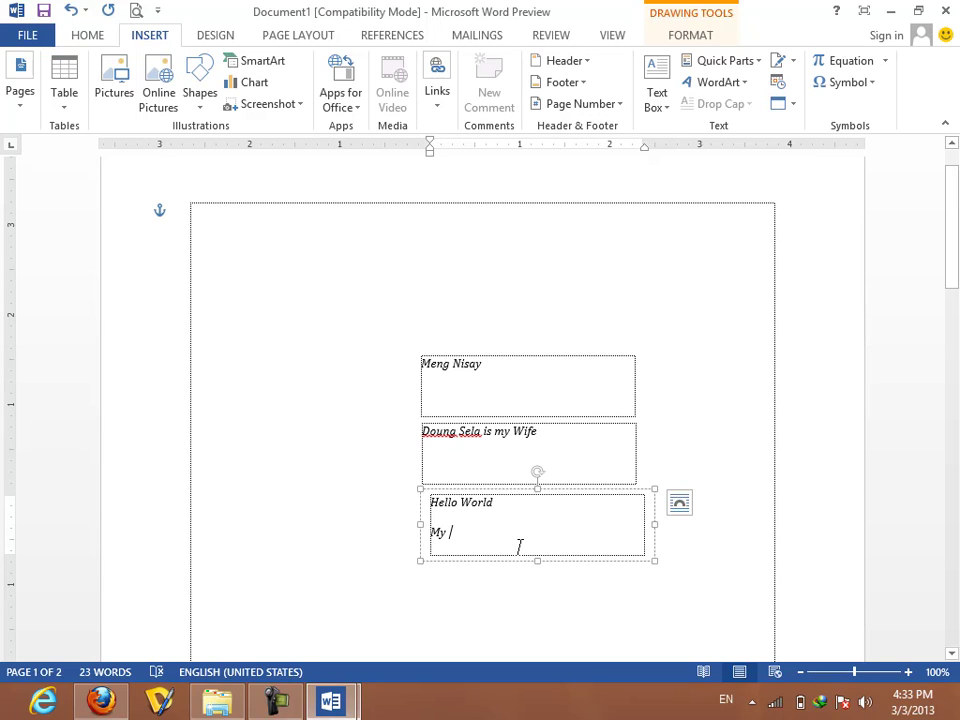
{"action": "type", "text": "KACC"}
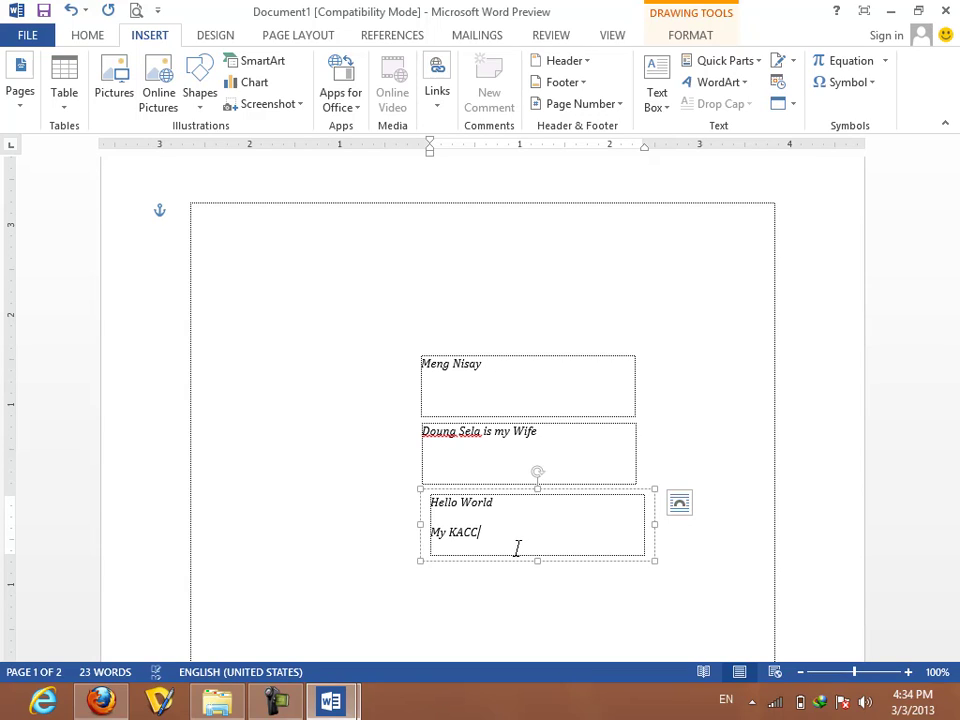
{"action": "type", "text": "S"}
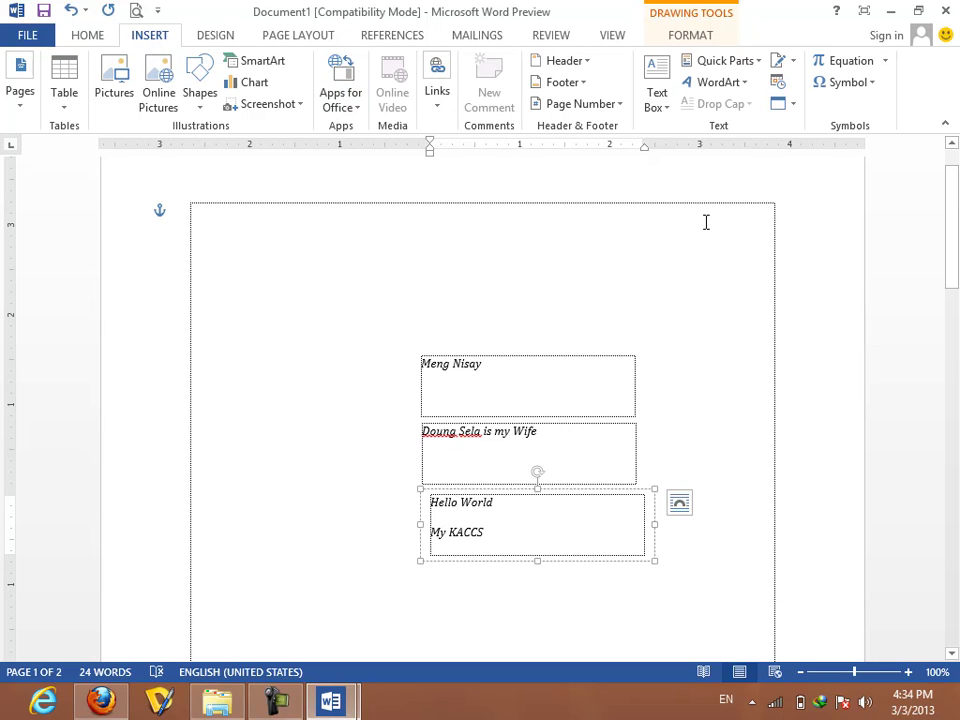
Switch to the Microsoft Office Word 2010 document and scroll to its four-colour memory diamond diagram.
{"action": "left_click", "coordinate": [345, 700]}
{"action": "left_click", "coordinate": [414, 636]}
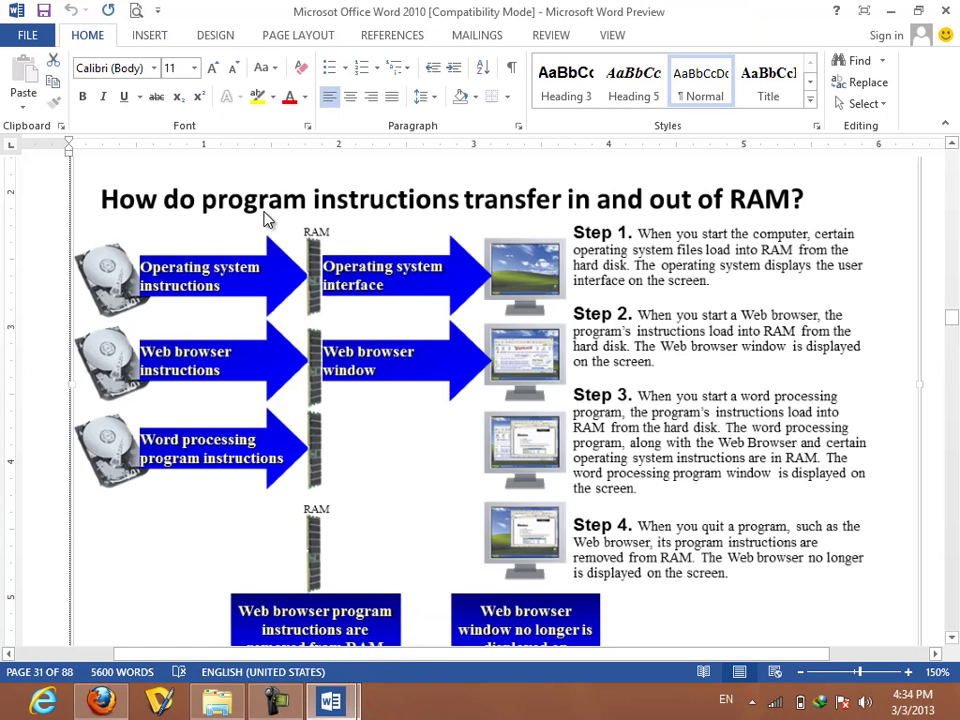
{"action": "scroll", "coordinate": [610, 288], "scroll_direction": "up", "scroll_amount": 3}
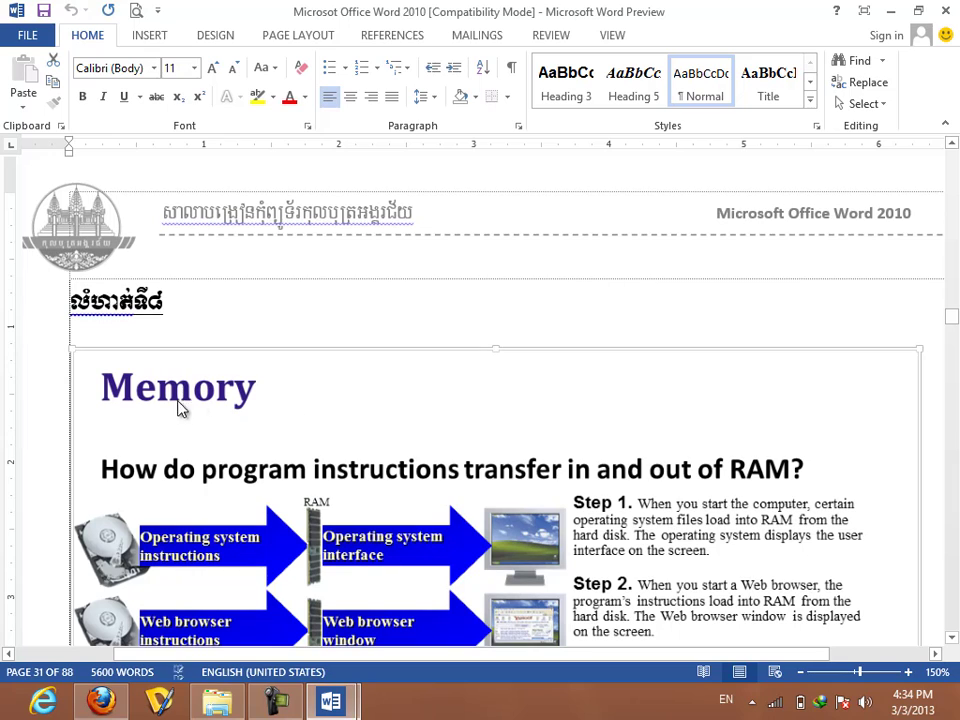
{"action": "scroll", "coordinate": [630, 333], "scroll_direction": "down", "scroll_amount": 10}
{"action": "scroll", "coordinate": [630, 333], "scroll_direction": "up", "scroll_amount": 4}
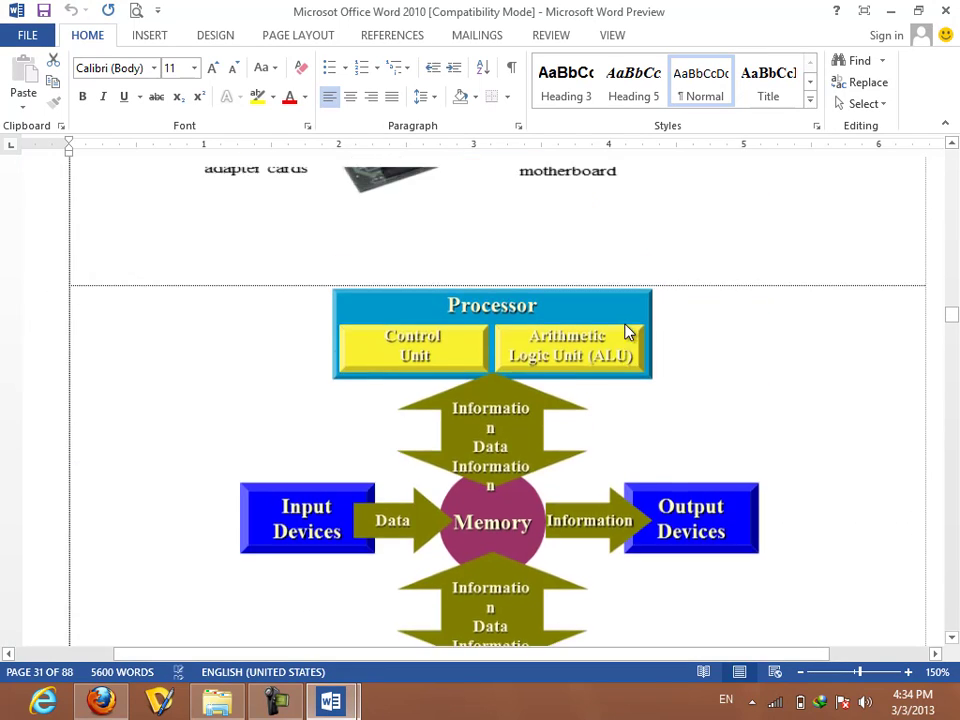
{"action": "scroll", "coordinate": [561, 467], "scroll_direction": "up", "scroll_amount": 3}
{"action": "scroll", "coordinate": [615, 458], "scroll_direction": "up", "scroll_amount": 2}
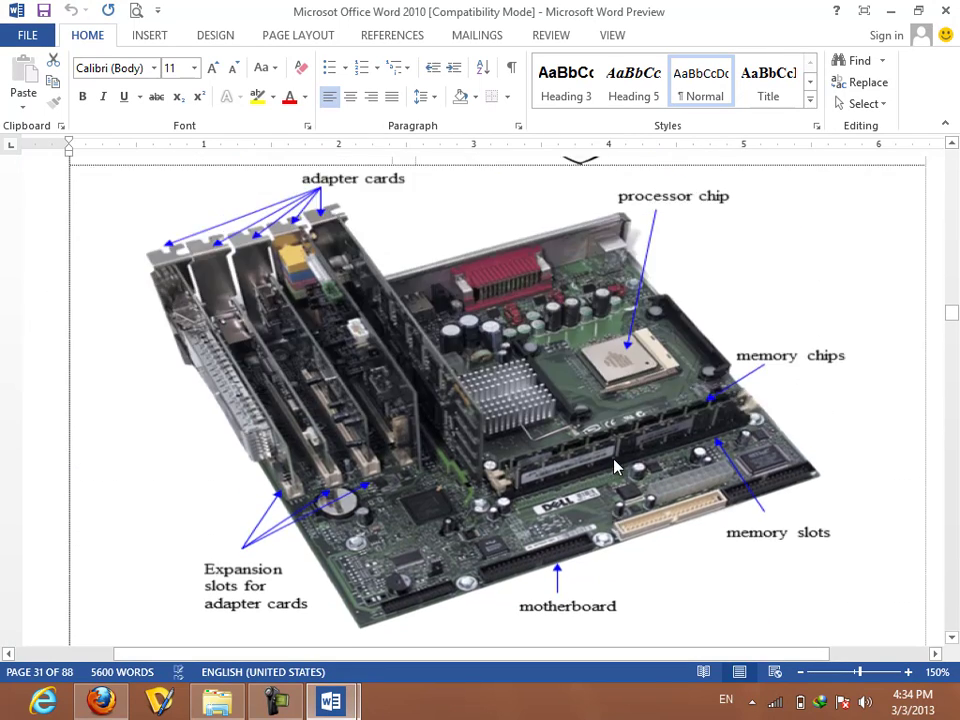
{"action": "scroll", "coordinate": [615, 460], "scroll_direction": "up", "scroll_amount": 3}
{"action": "scroll", "coordinate": [617, 467], "scroll_direction": "down", "scroll_amount": 6}
{"action": "scroll", "coordinate": [617, 467], "scroll_direction": "down", "scroll_amount": 3}
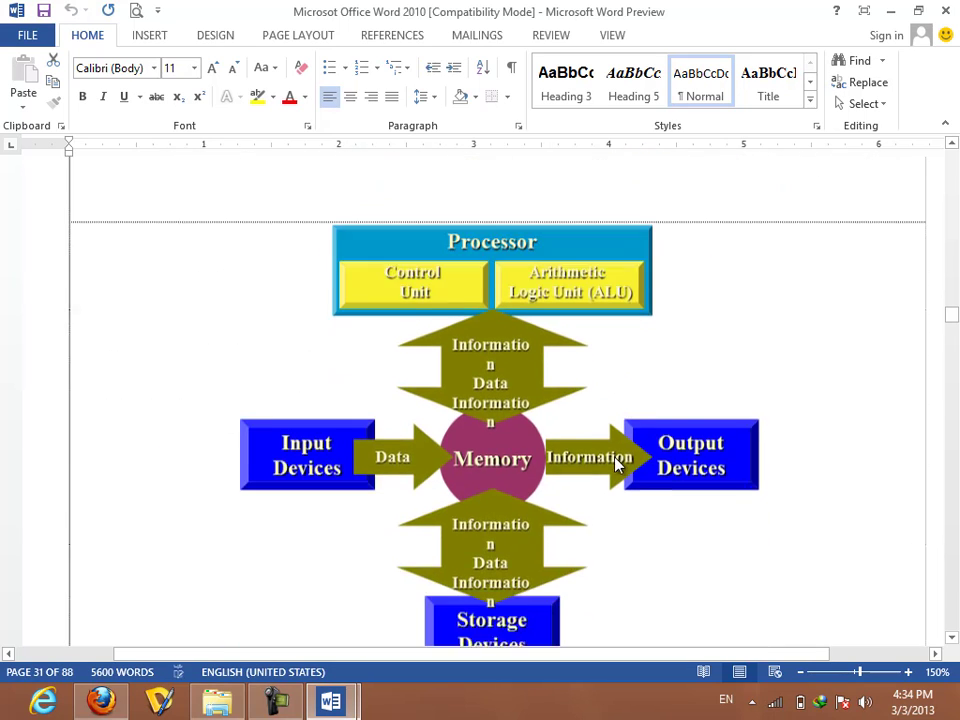
{"action": "scroll", "coordinate": [617, 463], "scroll_direction": "up", "scroll_amount": 5}
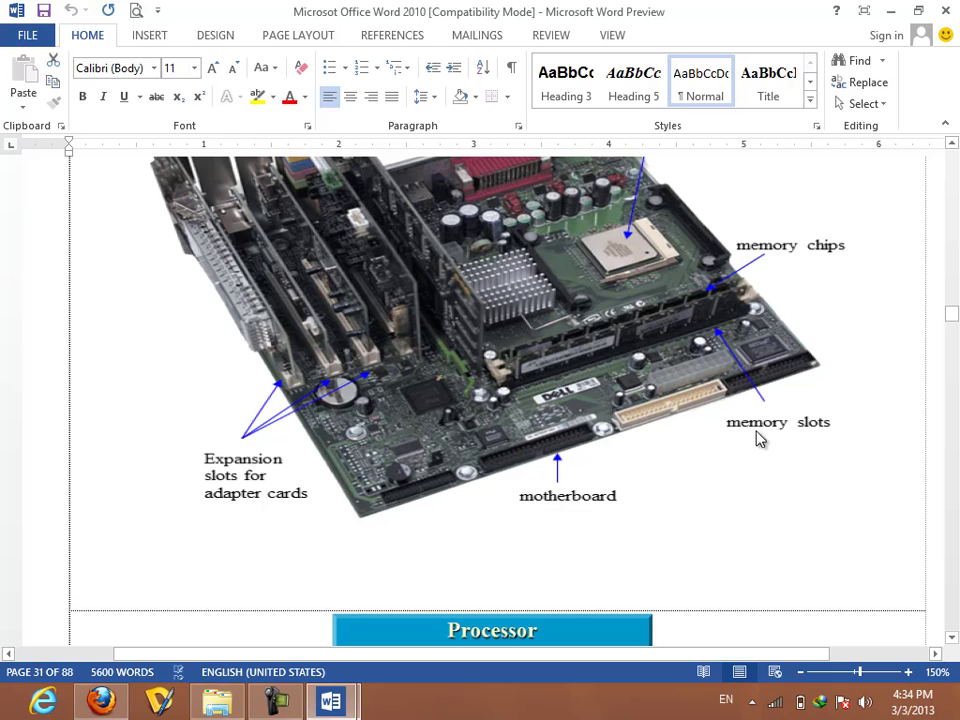
{"action": "scroll", "coordinate": [274, 439], "scroll_direction": "down", "scroll_amount": 10}
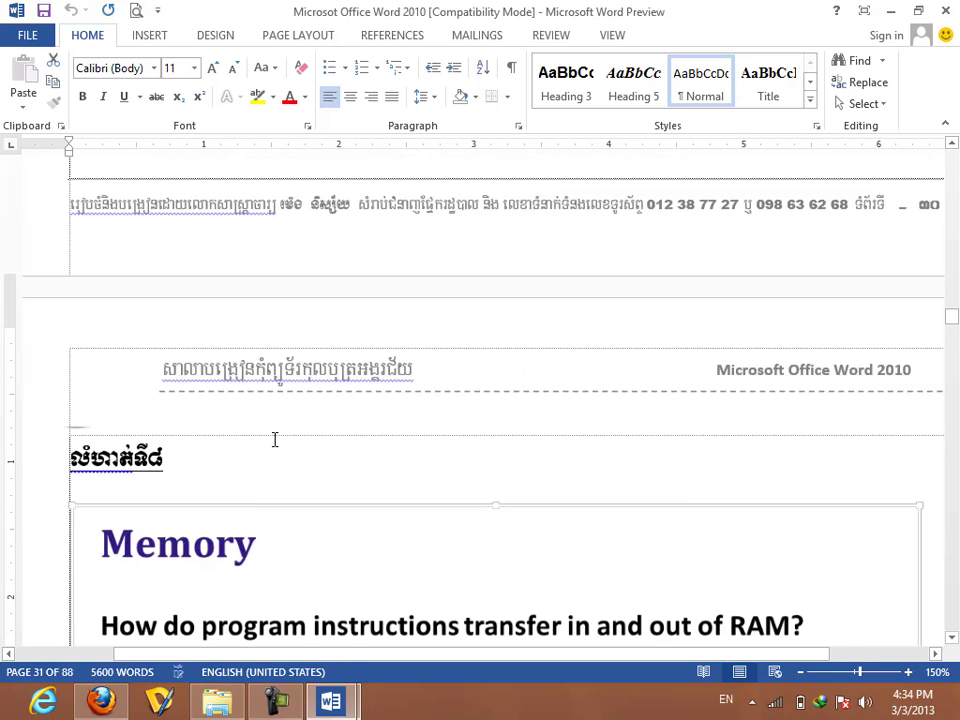
{"action": "scroll", "coordinate": [274, 445], "scroll_direction": "down", "scroll_amount": 5}
{"action": "scroll", "coordinate": [280, 435], "scroll_direction": "down", "scroll_amount": 10}
{"action": "scroll", "coordinate": [278, 437], "scroll_direction": "up", "scroll_amount": 5}
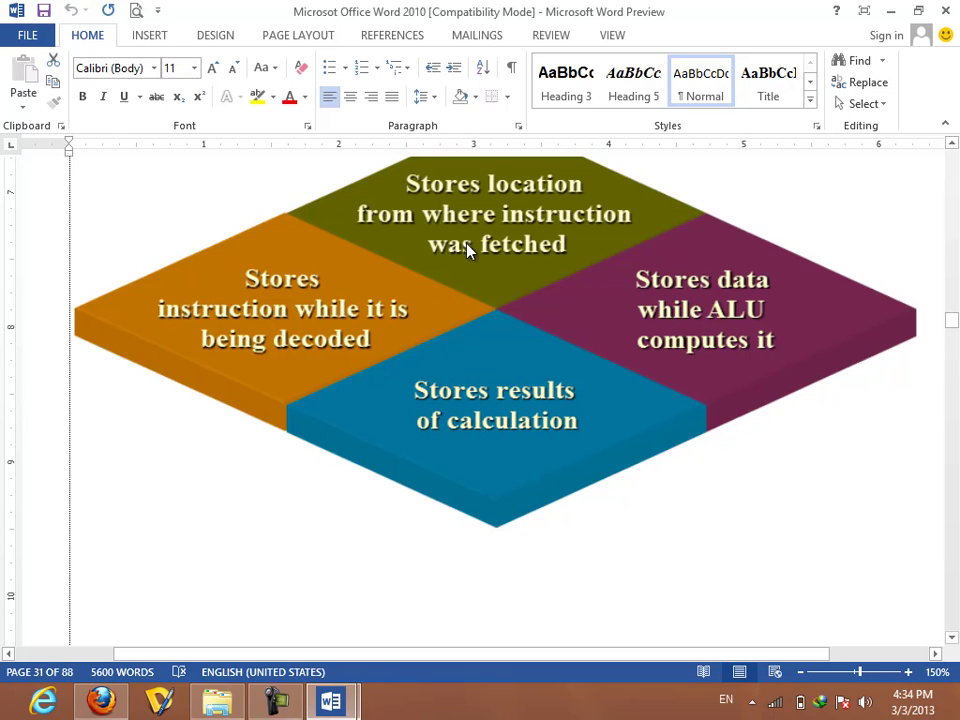
{"action": "scroll", "coordinate": [549, 453], "scroll_direction": "up", "scroll_amount": 1}
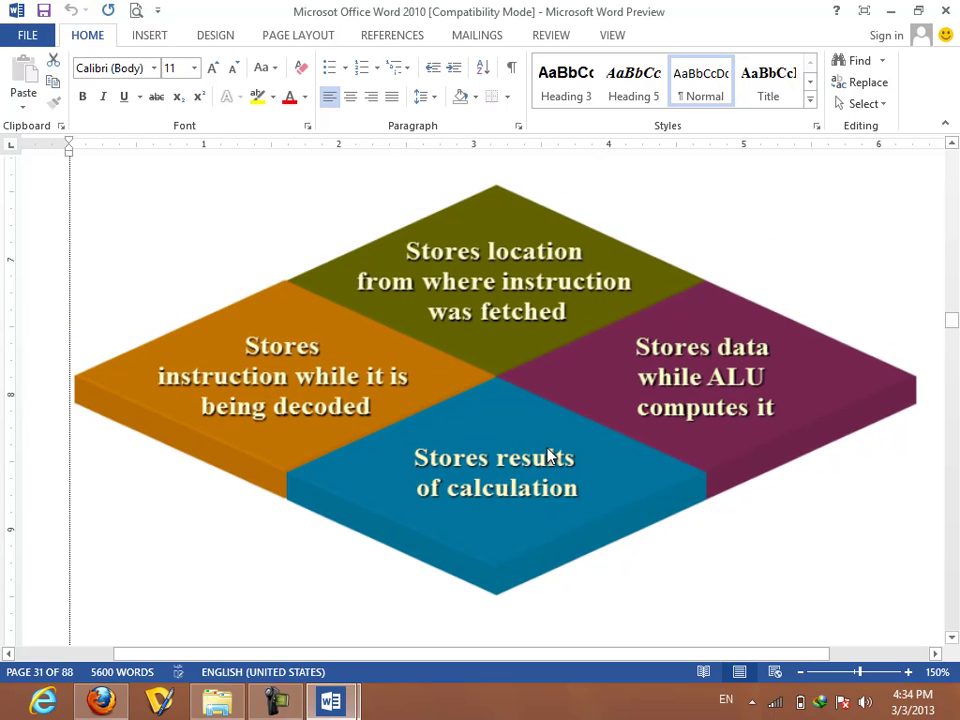
{"action": "left_click", "coordinate": [331, 700]}
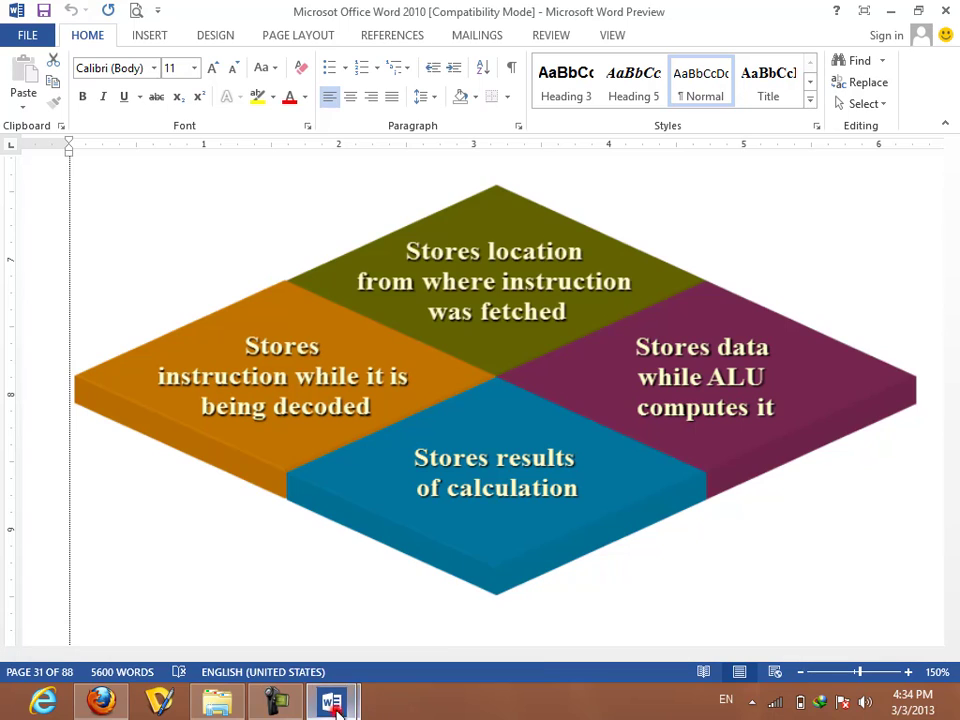
Back in Document1, insert a WordArt in the brown bevelled style.
{"action": "left_click", "coordinate": [253, 588]}
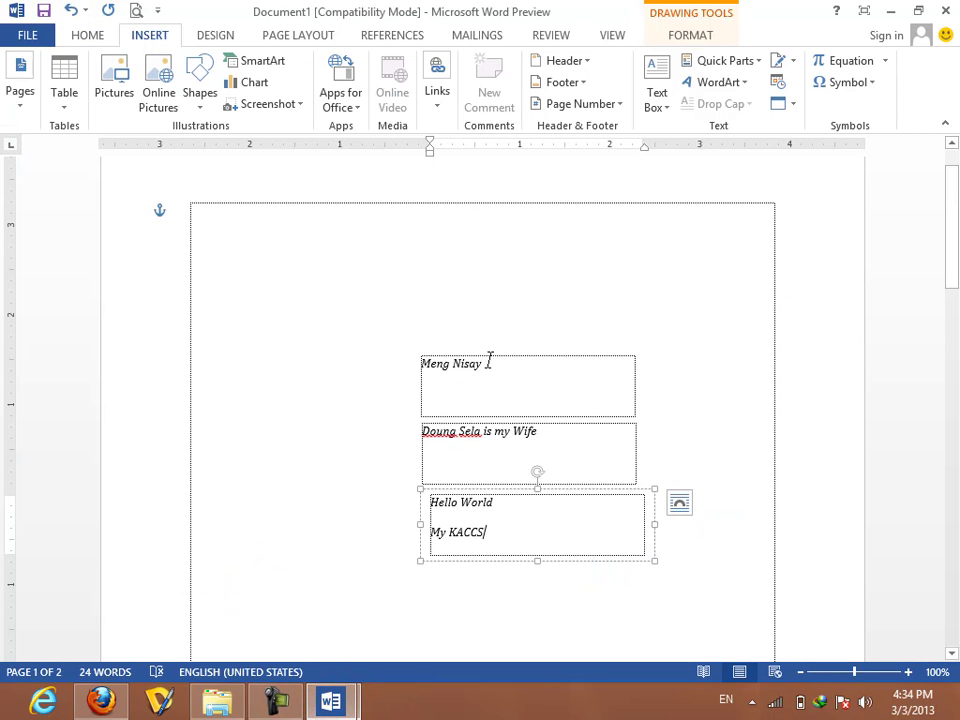
{"action": "scroll", "coordinate": [492, 380], "scroll_direction": "down", "scroll_amount": 1}
{"action": "left_click", "coordinate": [591, 356]}
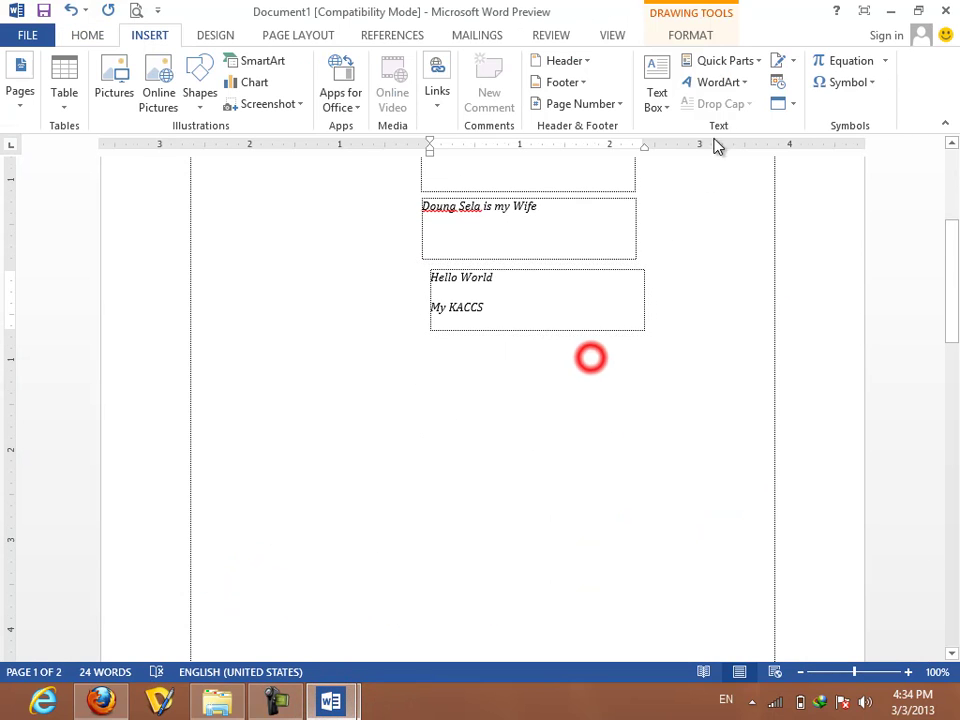
{"action": "left_click", "coordinate": [744, 82]}
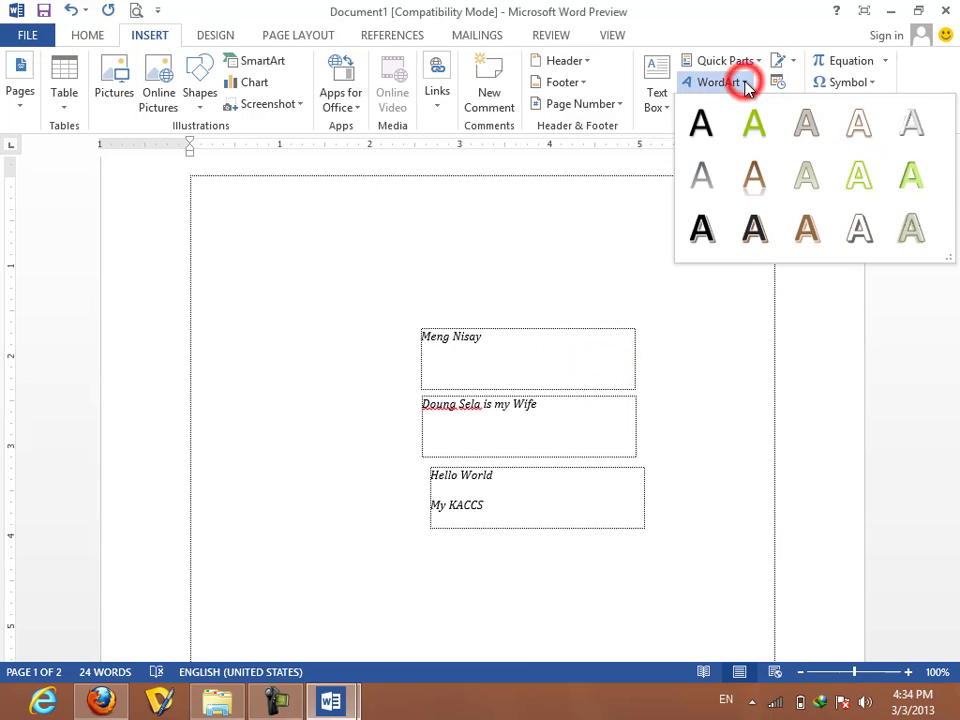
{"action": "left_click", "coordinate": [804, 232]}
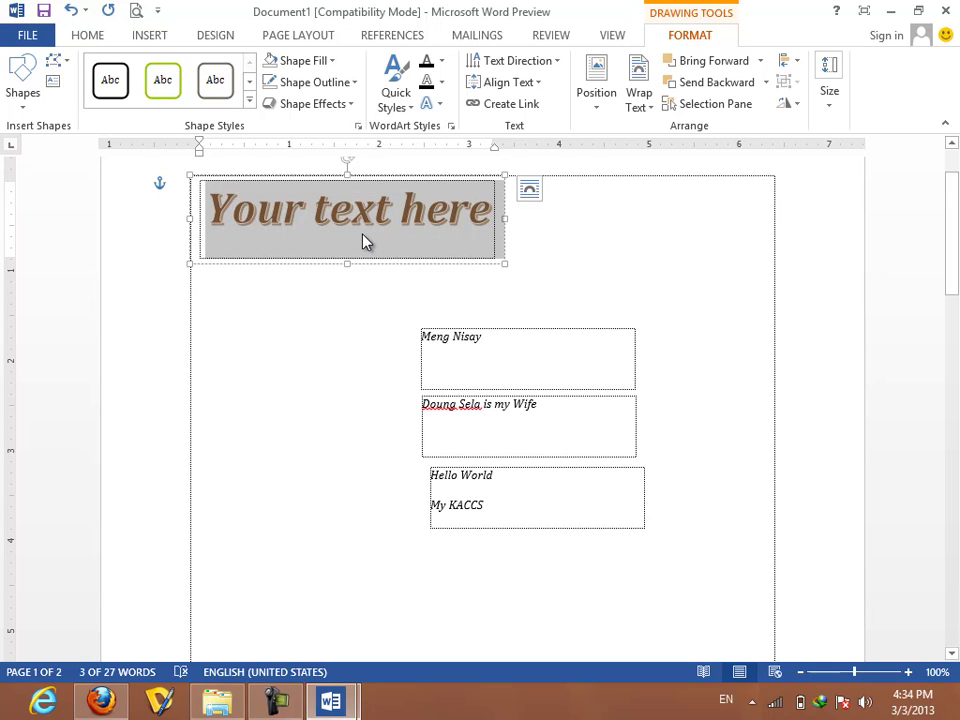
Set the WordArt font to Khmer OS Muol and replace its placeholder with the Khmer title.
{"action": "left_click", "coordinate": [90, 38]}
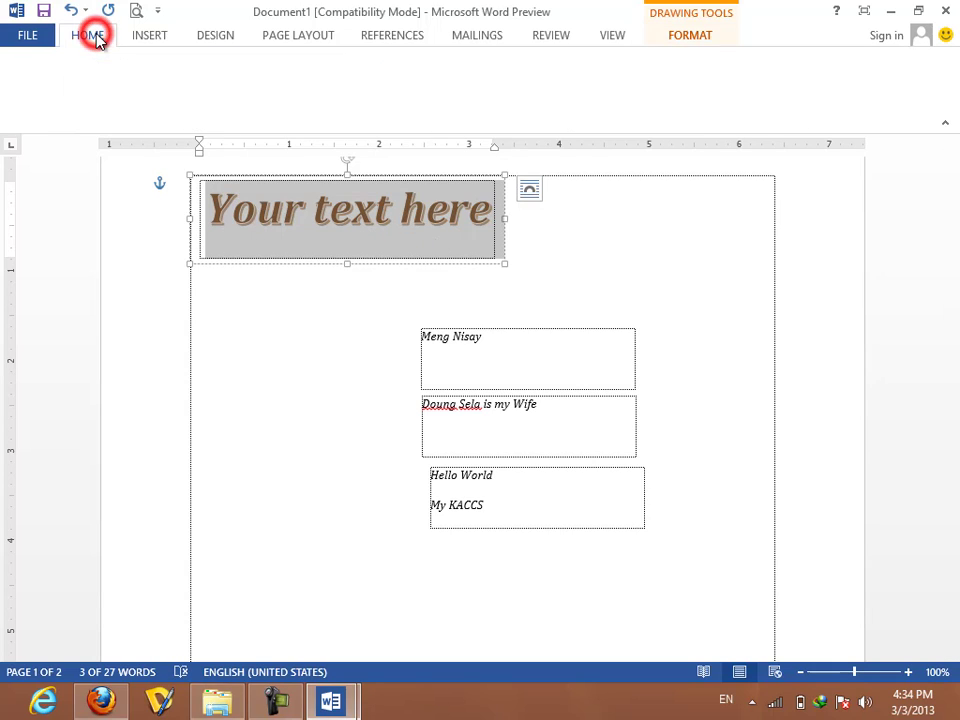
{"action": "left_click", "coordinate": [155, 68]}
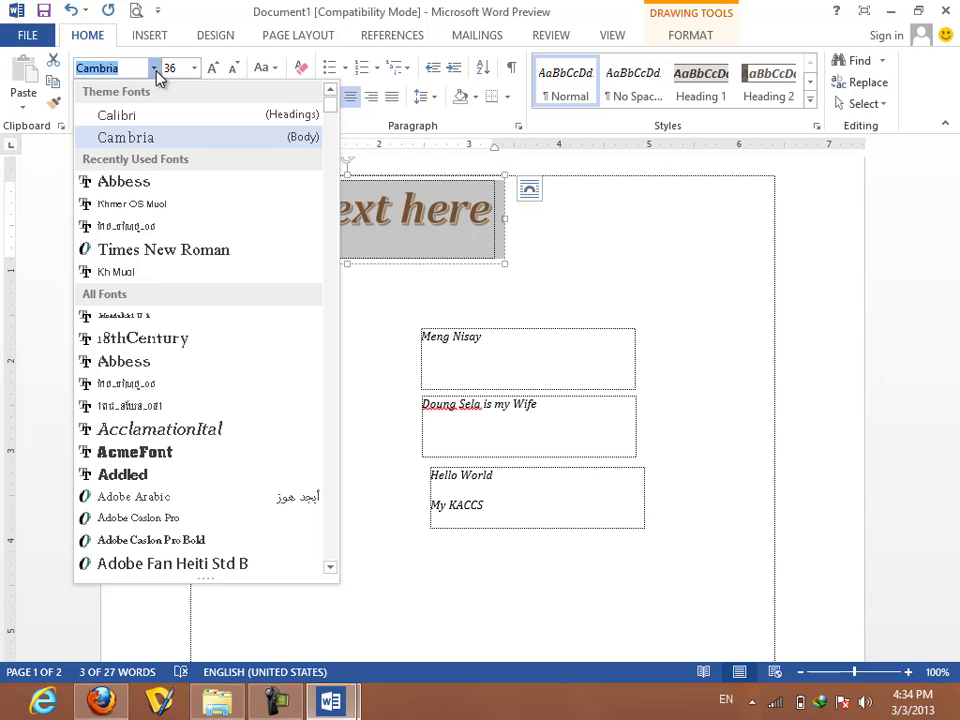
{"action": "left_click", "coordinate": [184, 206]}
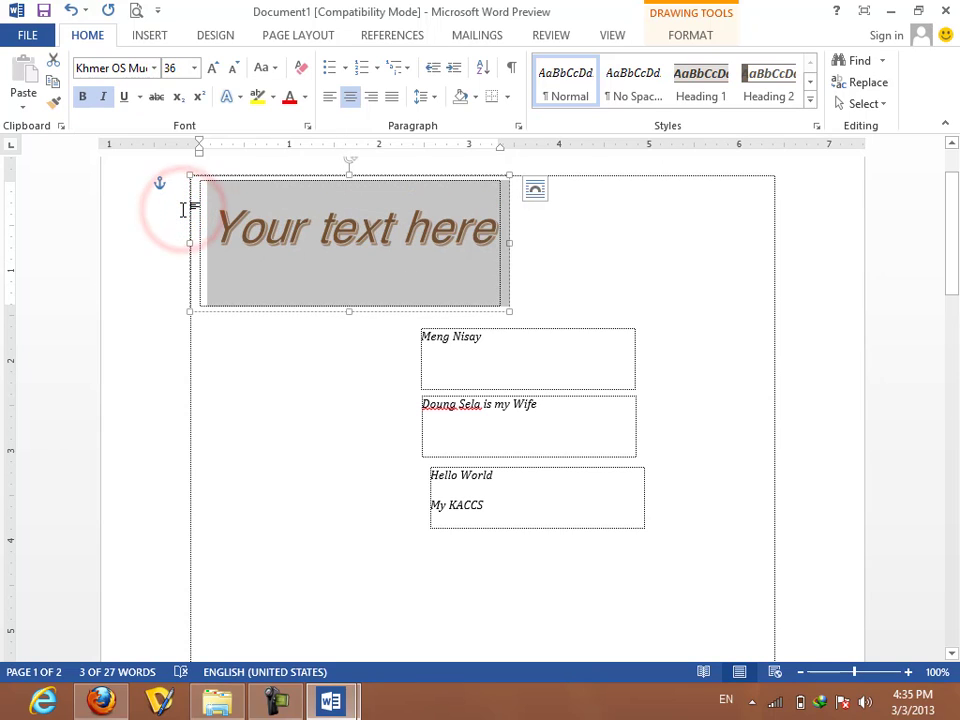
{"action": "type", "text": "kiu"}
{"action": "left_click", "coordinate": [183, 209]}
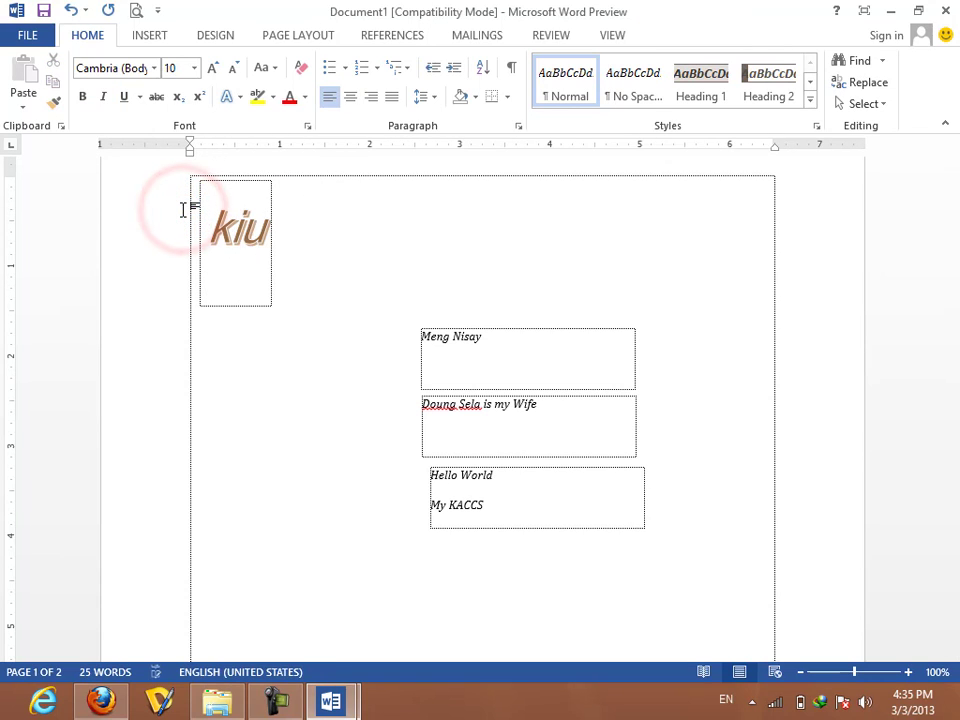
{"action": "double_click", "coordinate": [245, 230]}
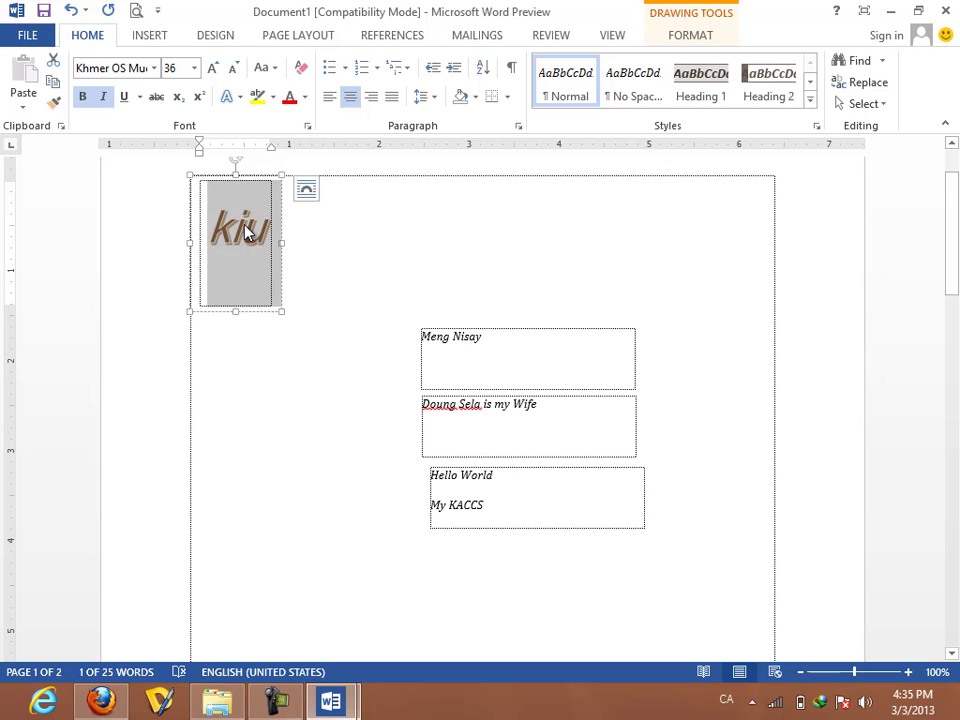
{"action": "type", "text": "គ្រូ"}
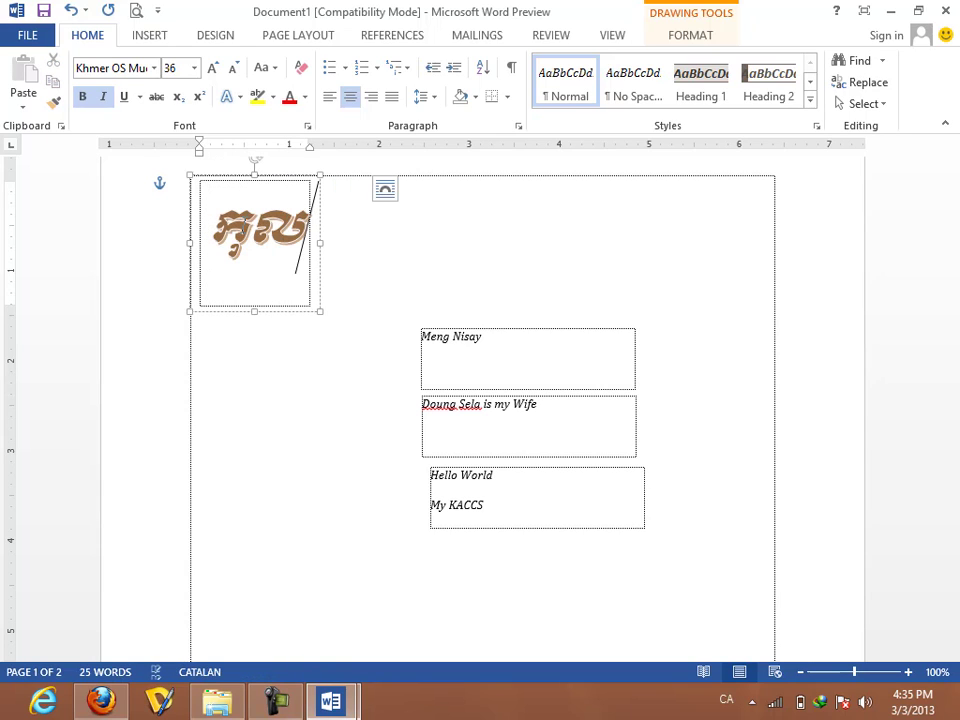
{"action": "type", "text": "បុត្"}
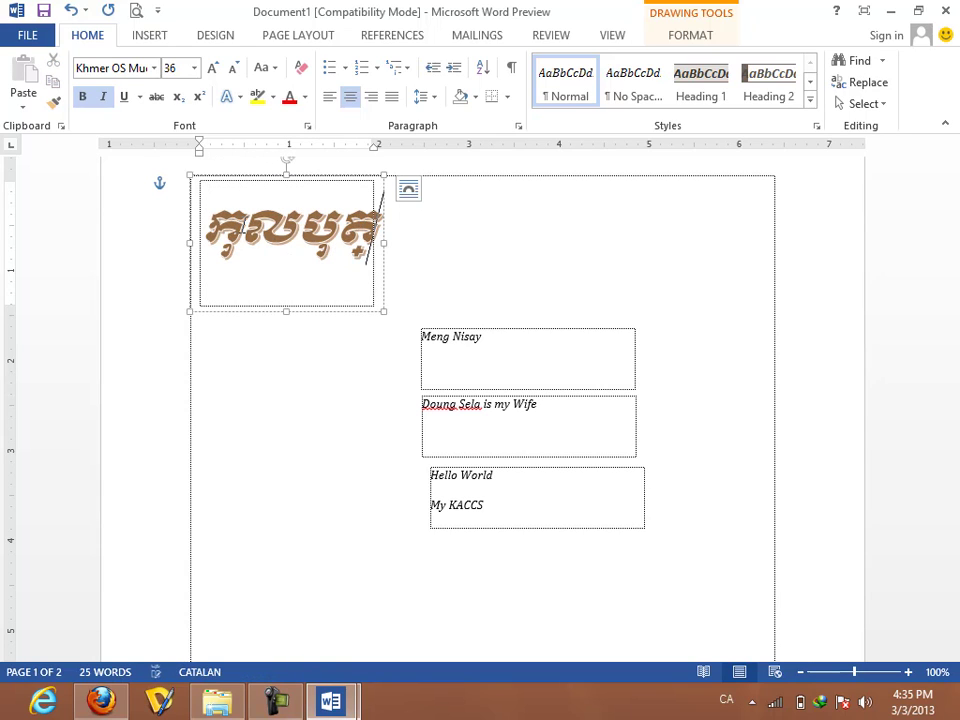
{"action": "type", "text": "្រអច"}
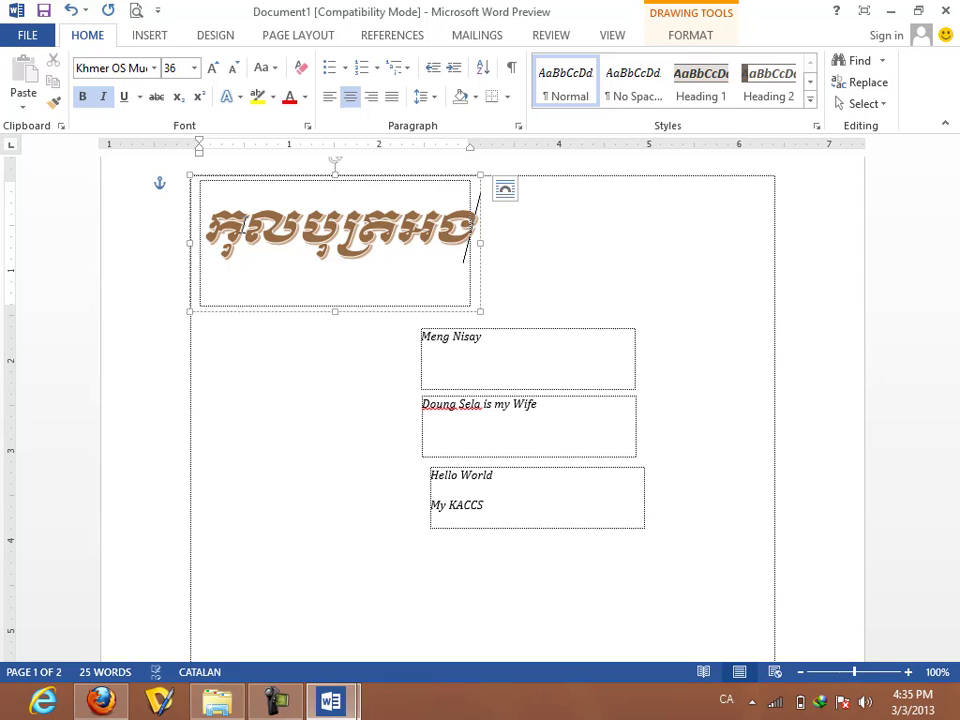
{"action": "type", "text": "្គរជ"}
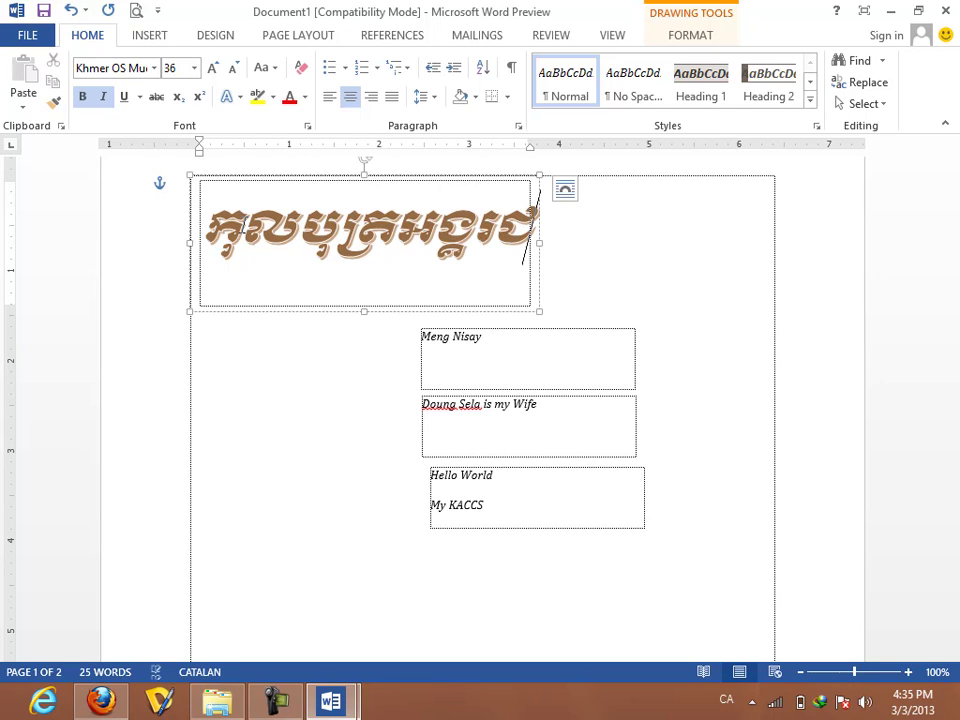
{"action": "type", "text": "យ"}
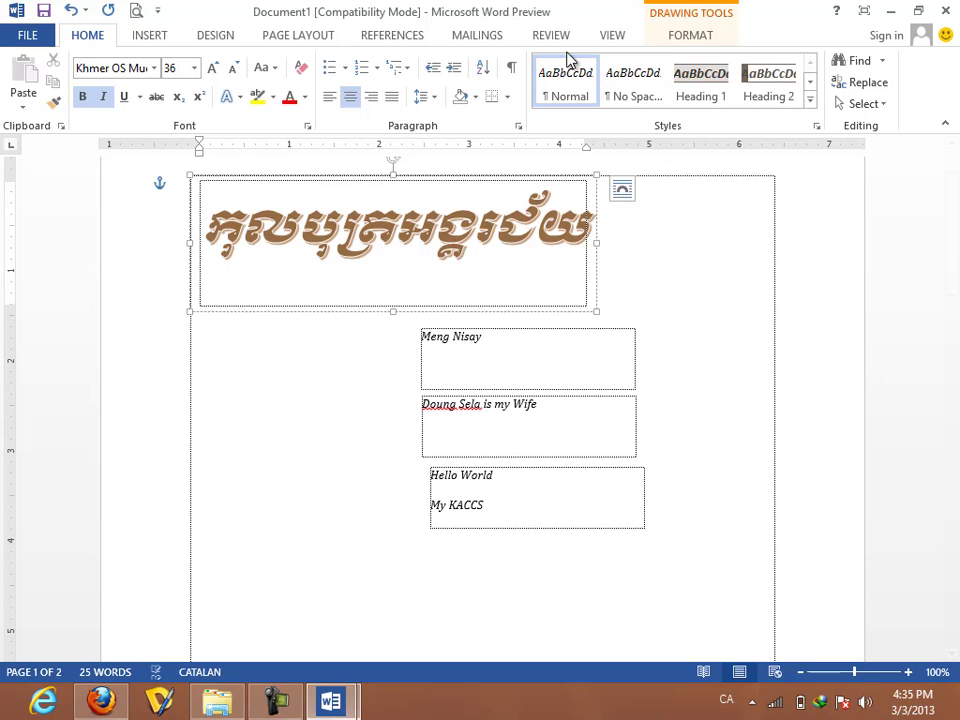
Make a green gradient WordArt copy of the Khmer title, dismiss the proofing warning, and drag it below the text boxes.
{"action": "left_click", "coordinate": [525, 173]}
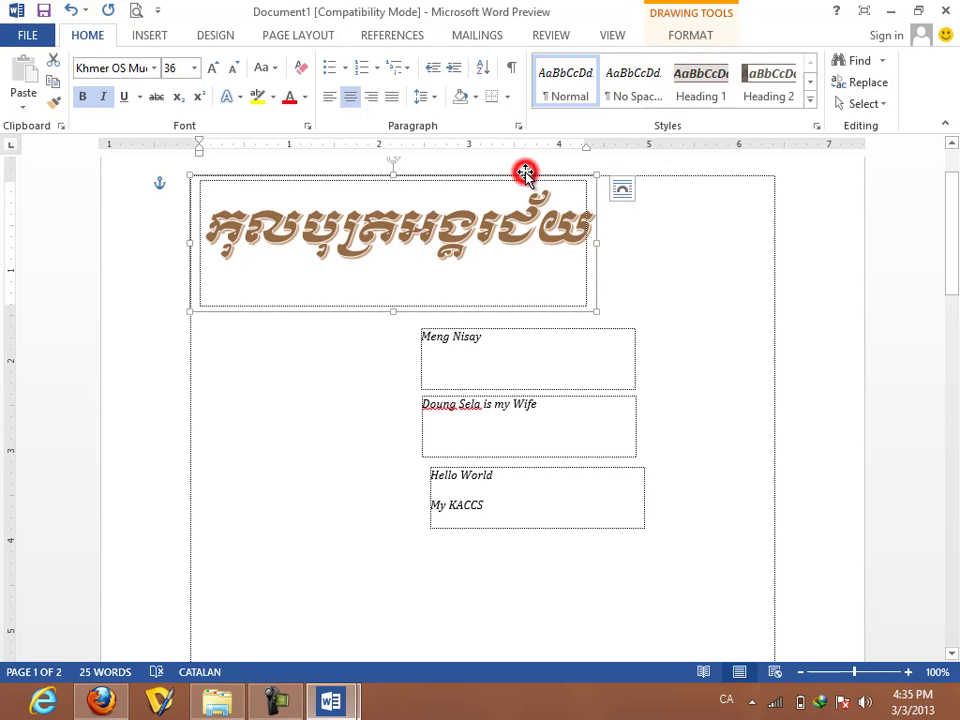
{"action": "left_click", "coordinate": [688, 38]}
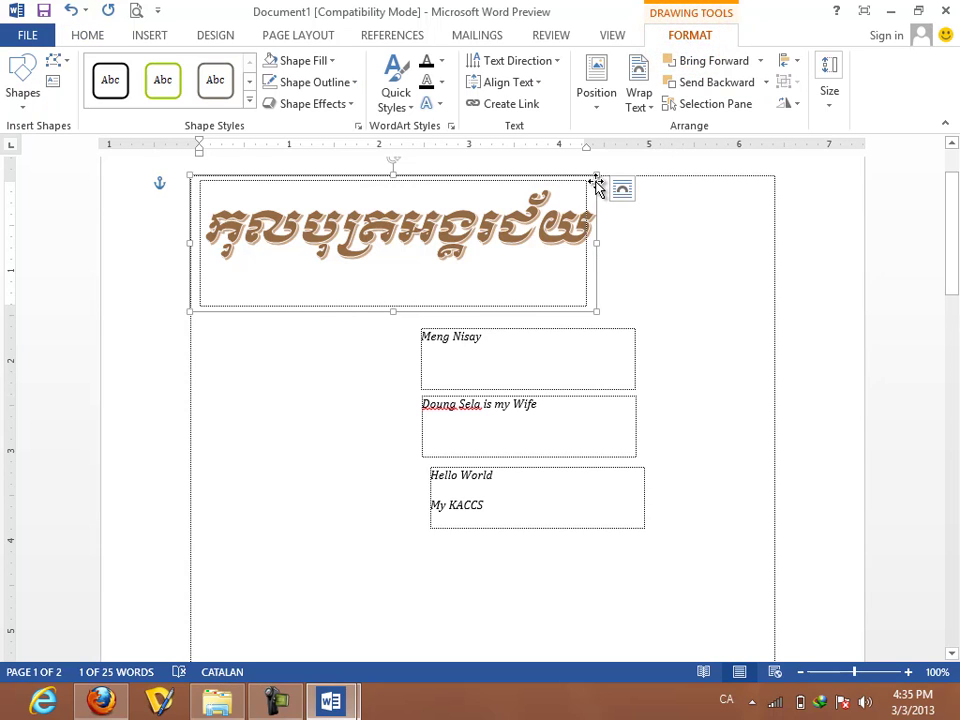
{"action": "left_click", "coordinate": [469, 184]}
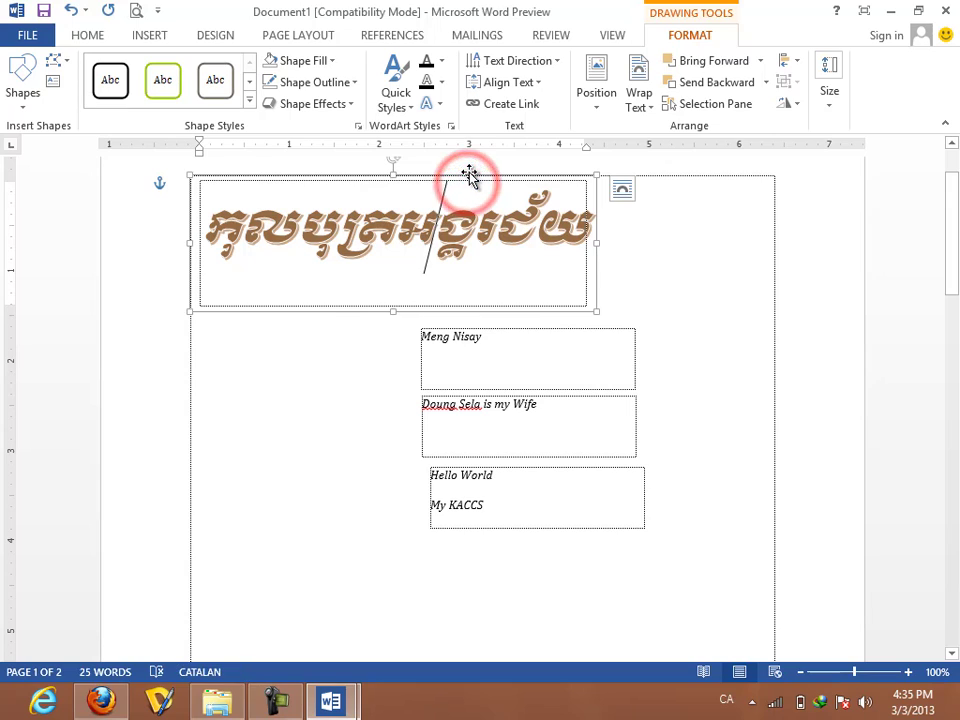
{"action": "left_click", "coordinate": [469, 175]}
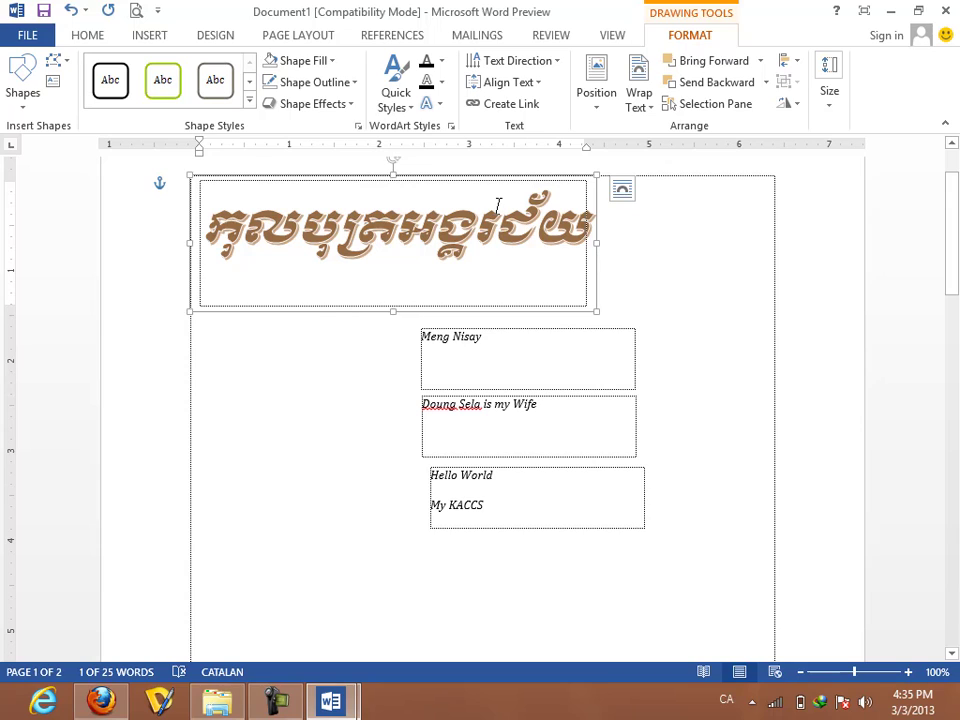
{"action": "left_click", "coordinate": [150, 38]}
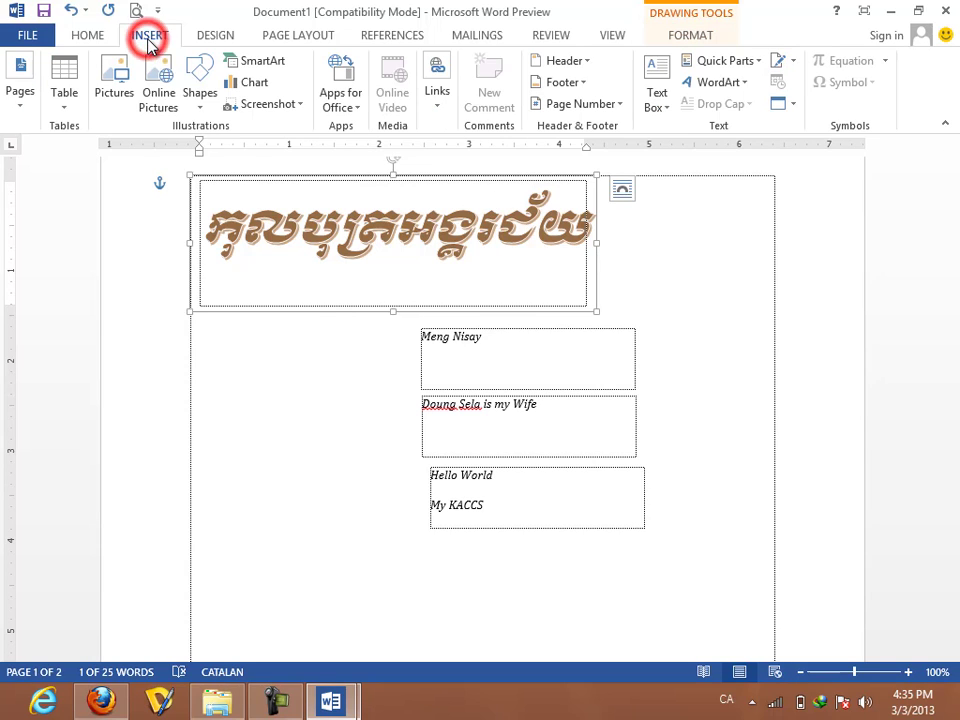
{"action": "left_click", "coordinate": [746, 83]}
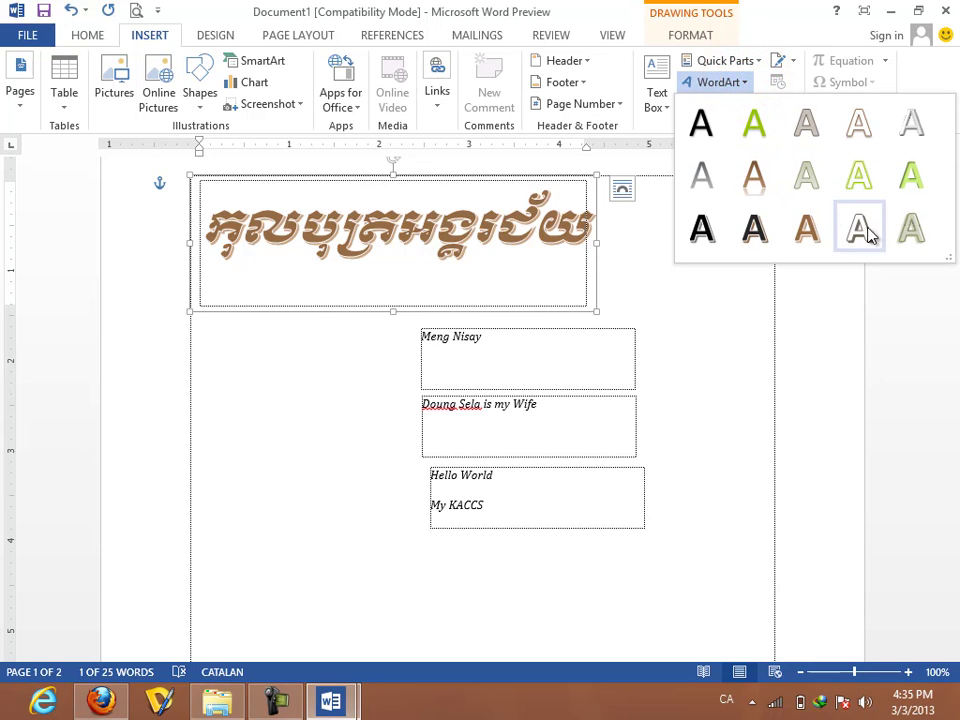
{"action": "left_click", "coordinate": [911, 172]}
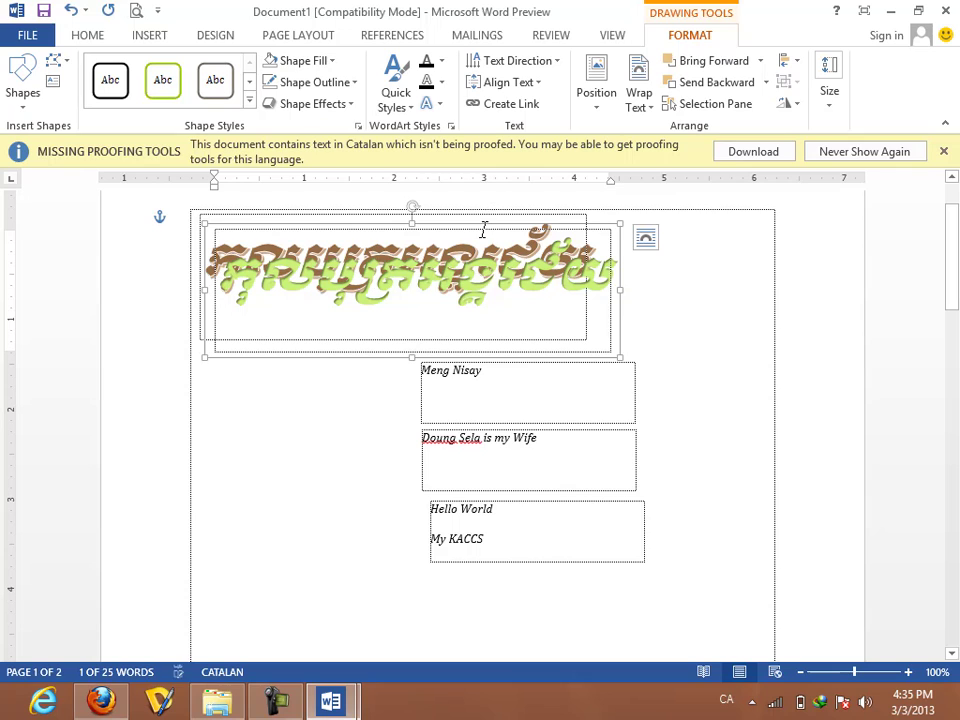
{"action": "left_click", "coordinate": [944, 151]}
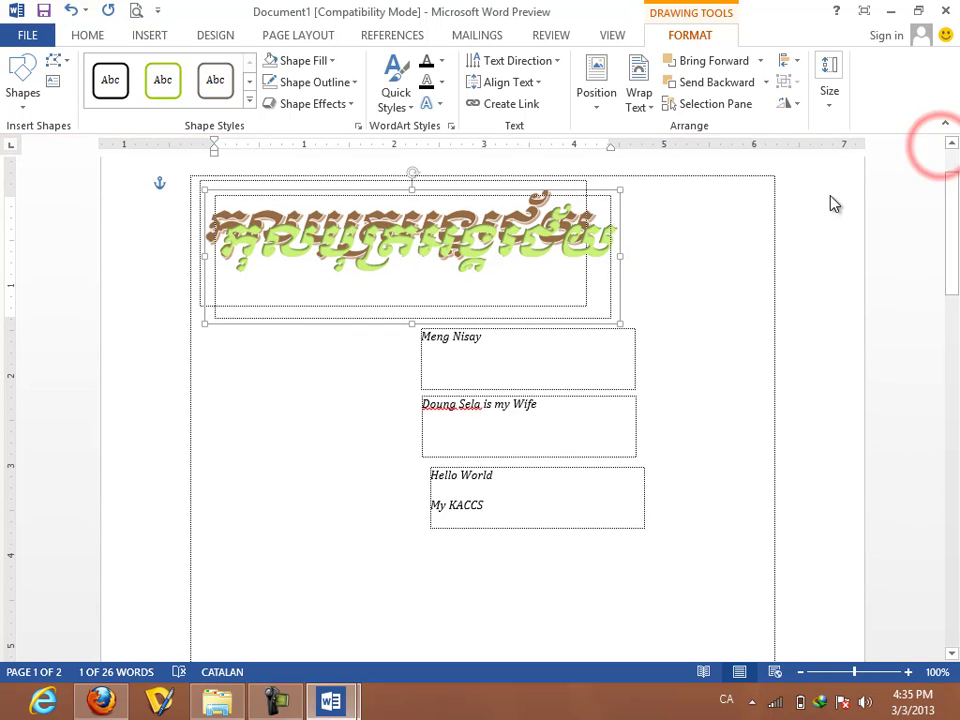
{"action": "mouse_move", "coordinate": [500, 196]}
{"action": "left_mouse_down"}
{"action": "mouse_move", "coordinate": [497, 387]}
{"action": "mouse_move", "coordinate": [513, 555]}
{"action": "left_mouse_up"}
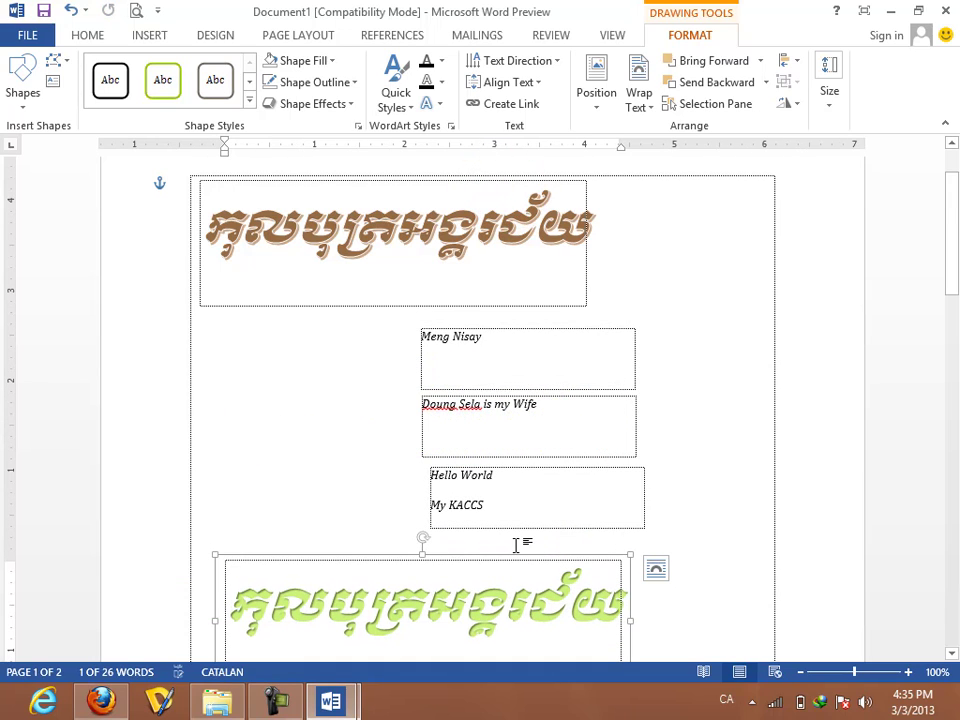
Delete the brown Khmer WordArt heading and its empty box, then start typing at the page top.
{"action": "left_click", "coordinate": [148, 35]}
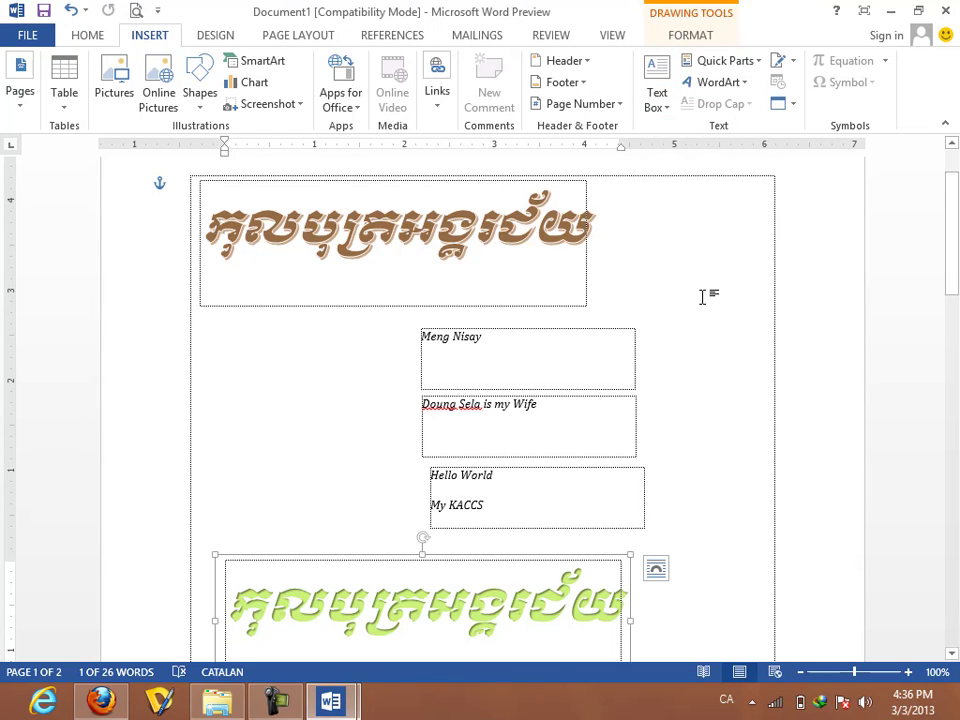
{"action": "key", "text": "ctrl+a"}
{"action": "left_click_drag", "start_coordinate": [584, 193], "coordinate": [587, 221]}
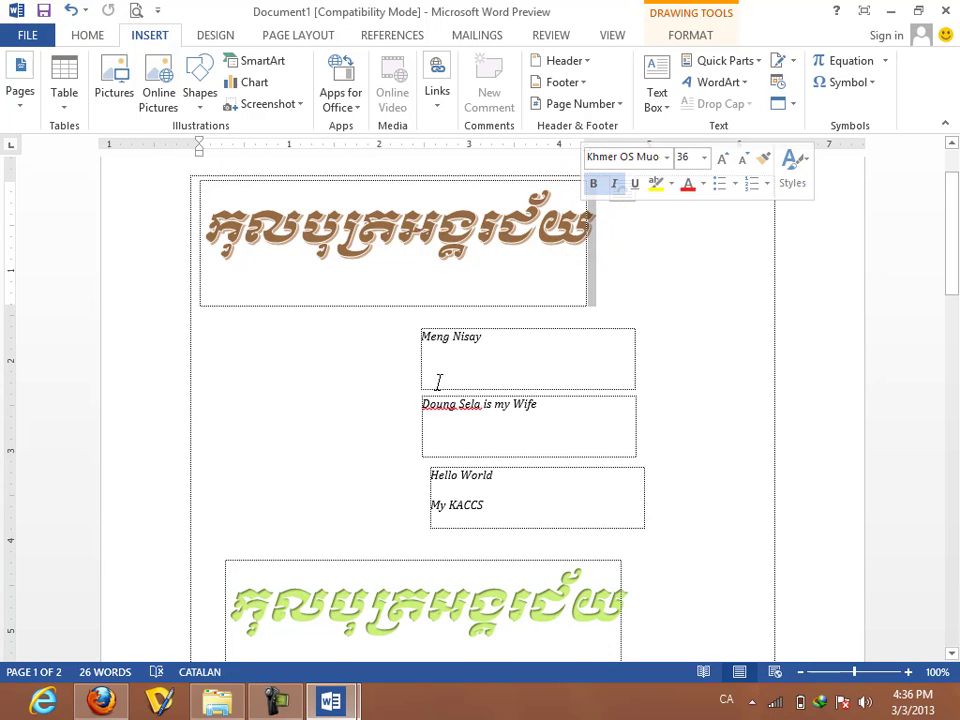
{"action": "key", "text": "ctrl+a"}
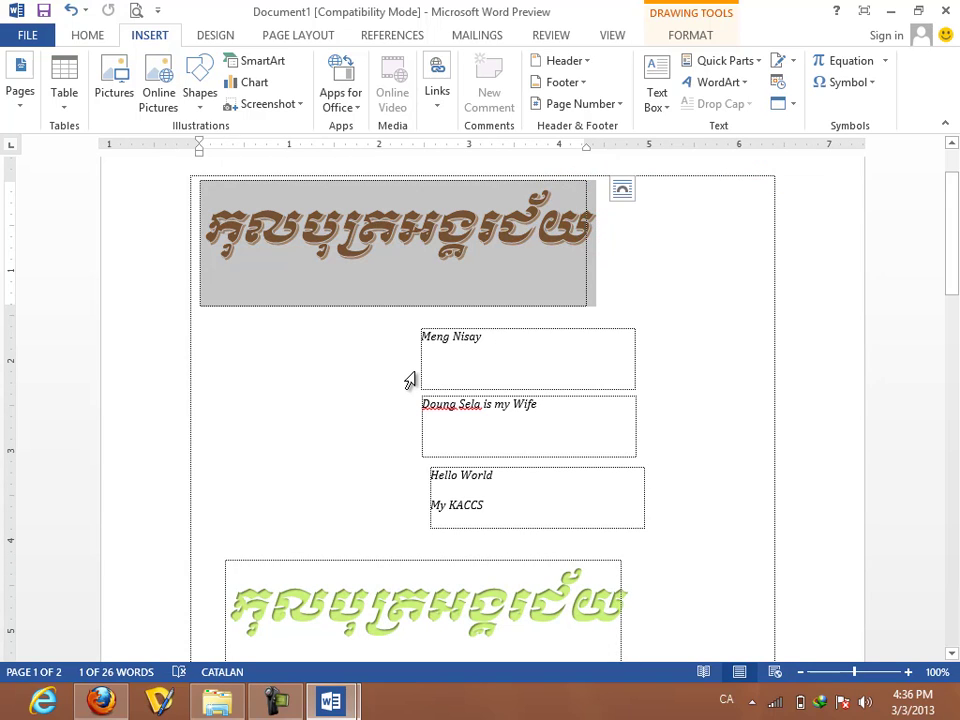
{"action": "key", "text": "Delete"}
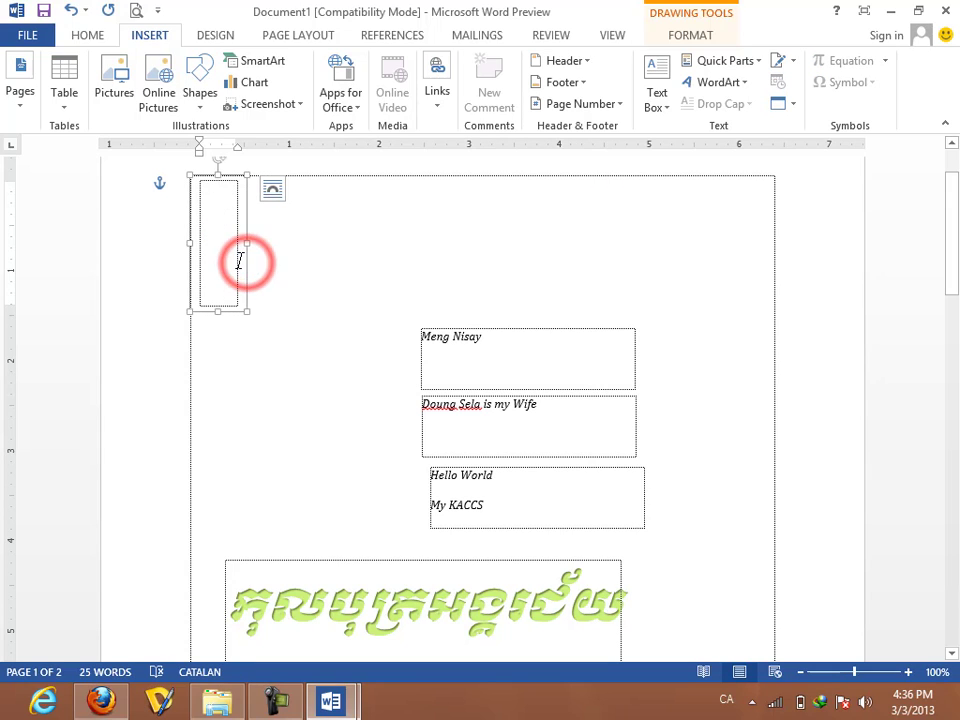
{"action": "key", "text": "Delete"}
{"action": "left_click", "coordinate": [237, 203]}
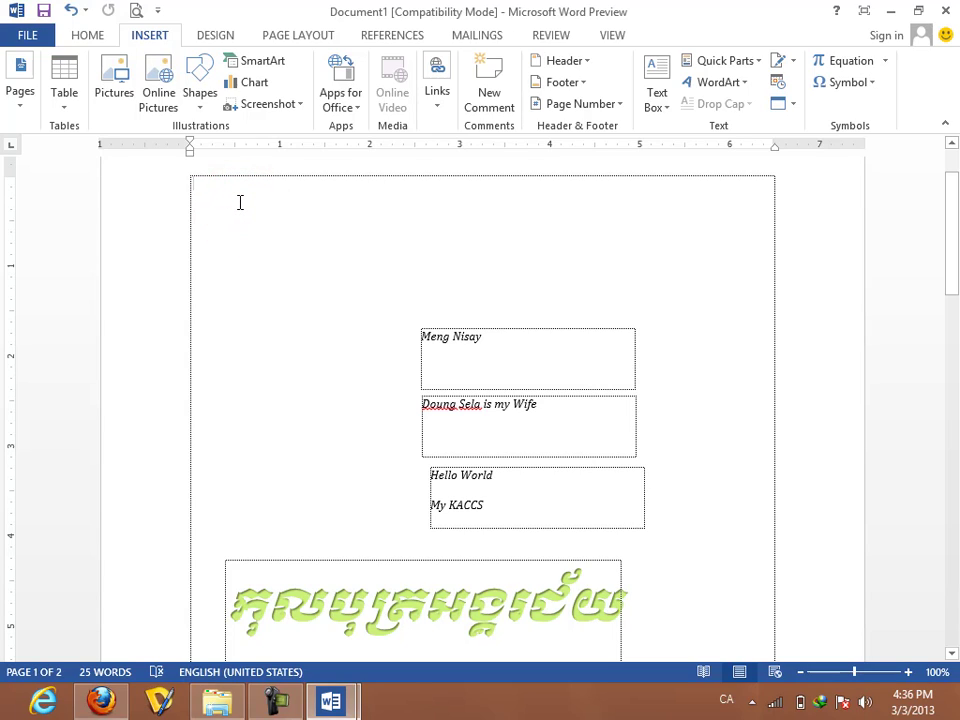
{"action": "type", "text": "ក"}
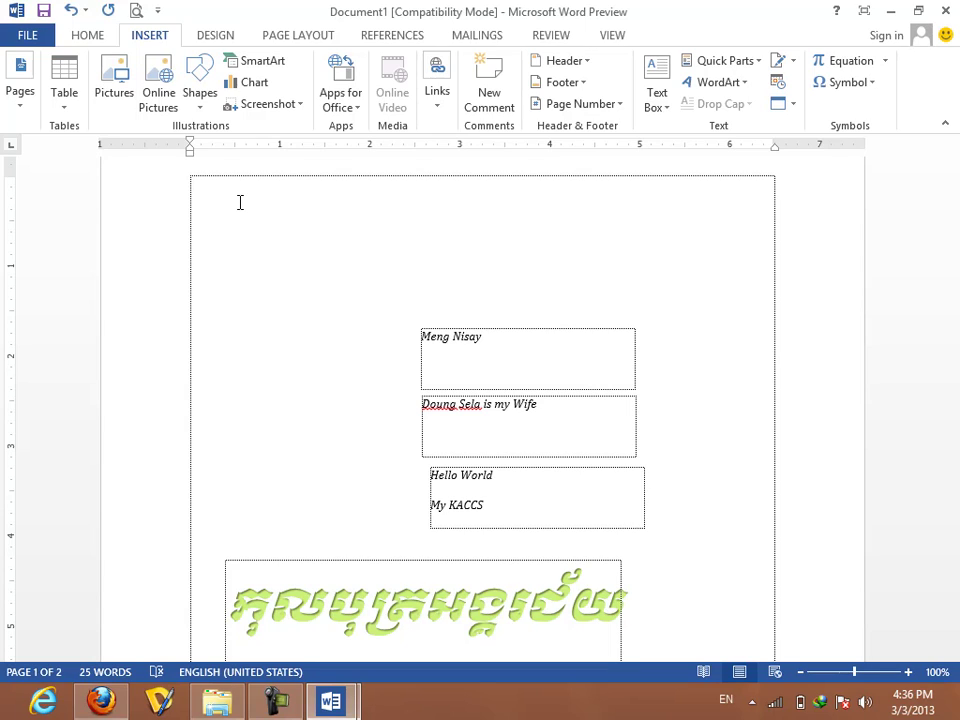
{"action": "type", "text": "o"}
Type the heading 'Kolbot Angkor Chey Computer School', correcting the 'Anergkor' typo.
{"action": "key", "text": "BackSpace"}
{"action": "type", "text": "K"}
{"action": "key", "text": "BackSpace"}
{"action": "type", "text": "Kolbot"}
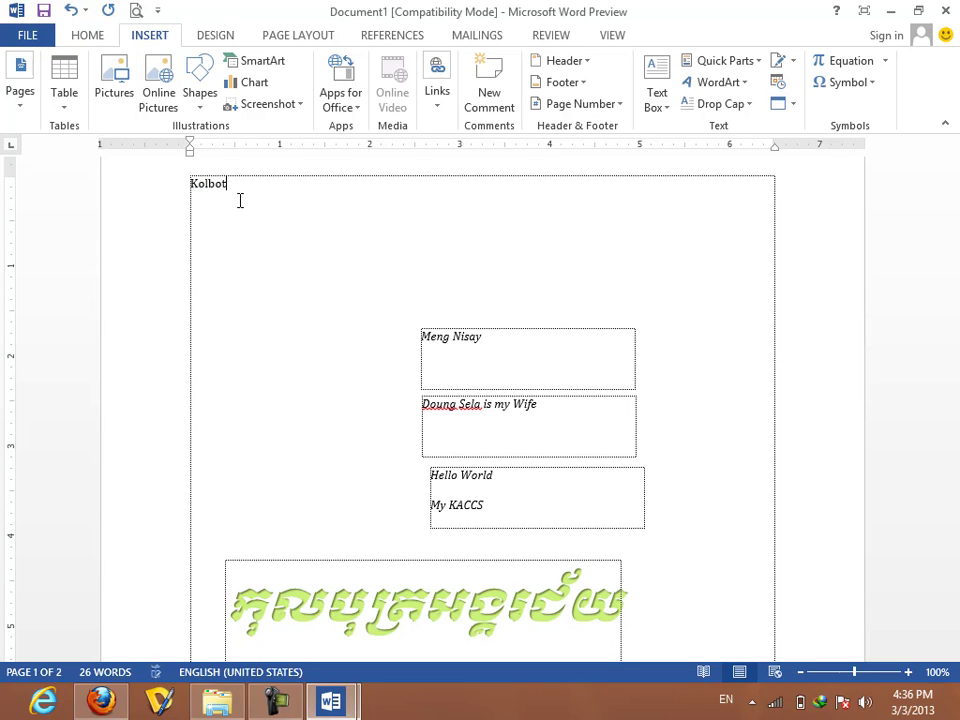
{"action": "type", "text": " A"}
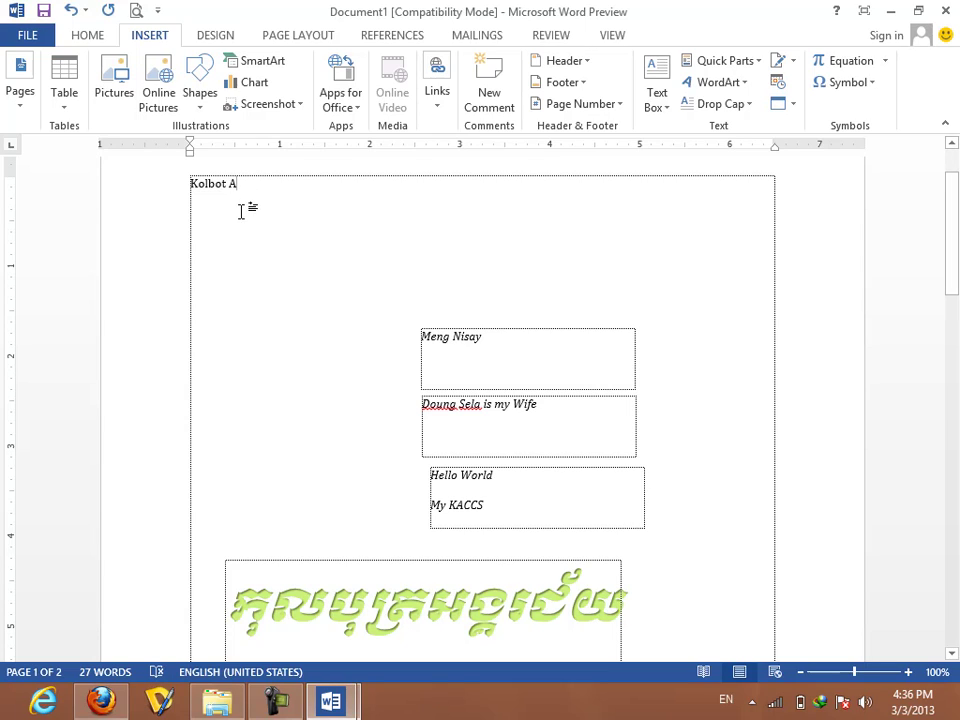
{"action": "type", "text": "ner"}
{"action": "type", "text": "gkor Che"}
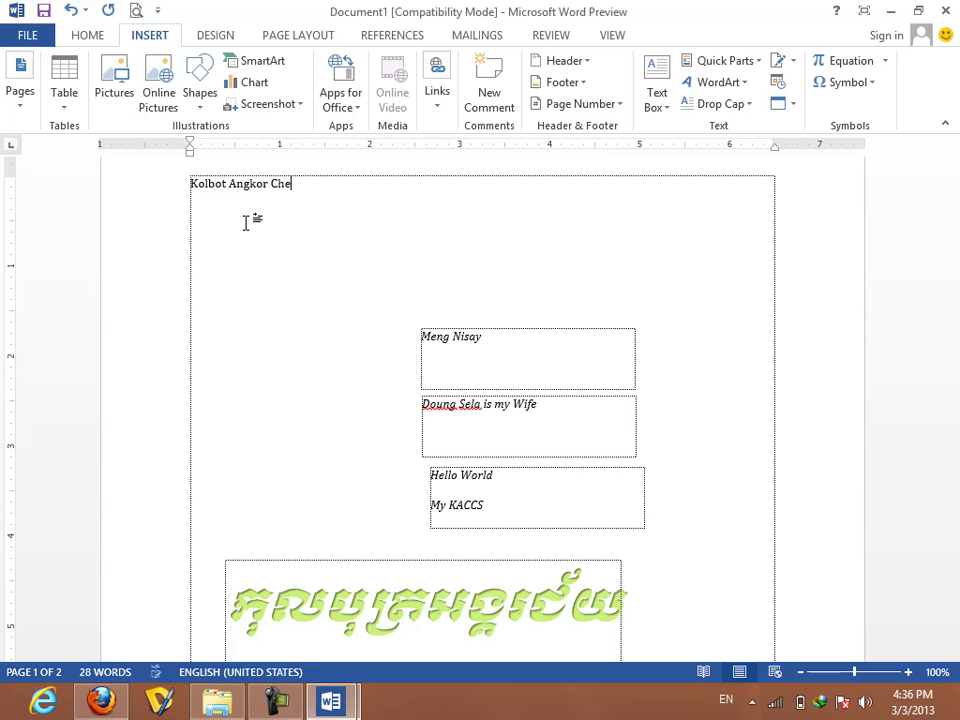
{"action": "type", "text": "y Co"}
{"action": "type", "text": "mpu"}
{"action": "left_click", "coordinate": [242, 219]}
{"action": "type", "text": "er"}
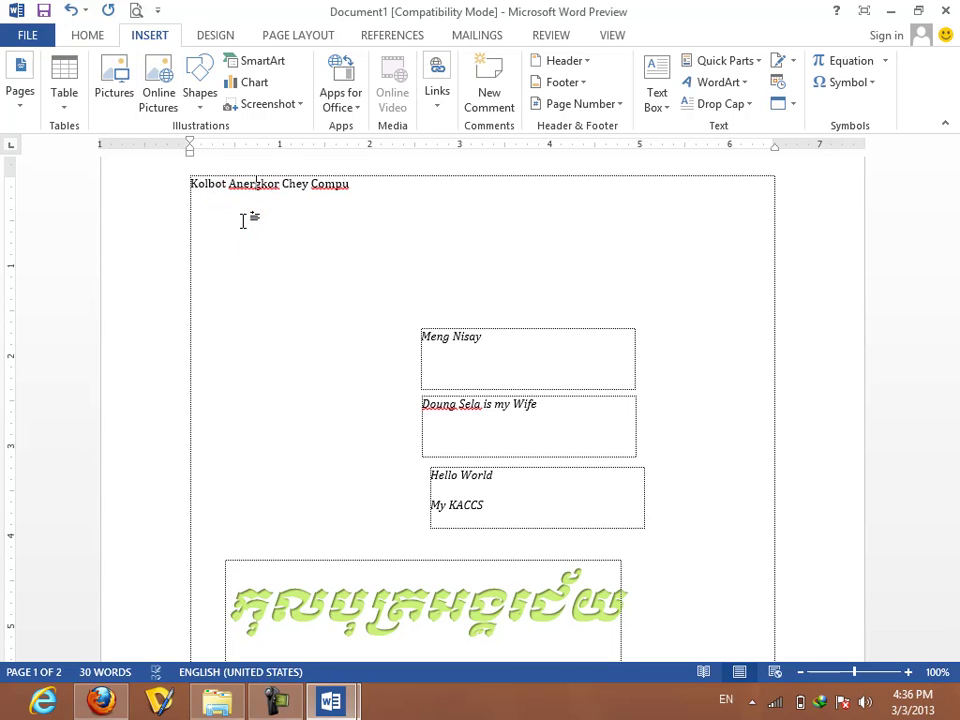
{"action": "key", "text": "BackSpace"}
{"action": "key", "text": "BackSpace"}
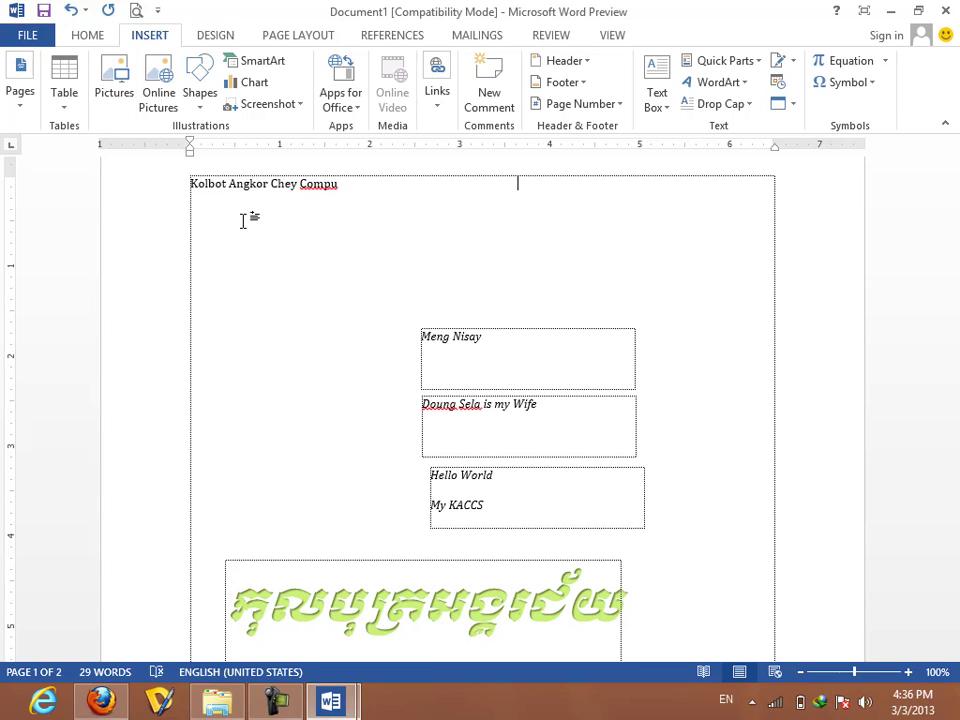
{"action": "key", "text": "BackSpace"}
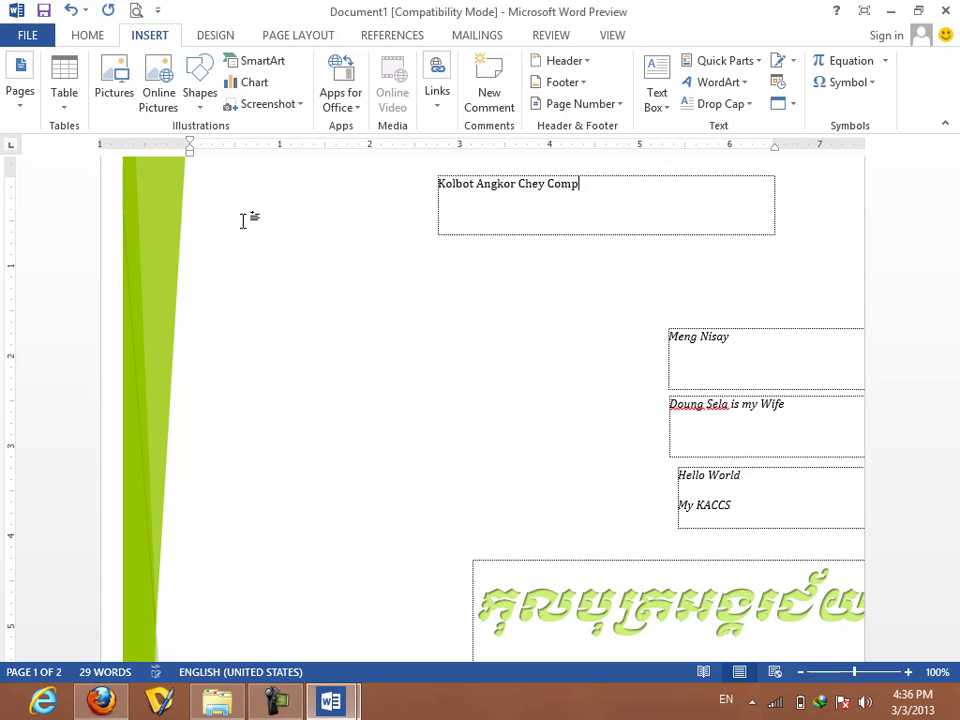
{"action": "scroll", "coordinate": [339, 260], "scroll_direction": "up", "scroll_amount": 2}
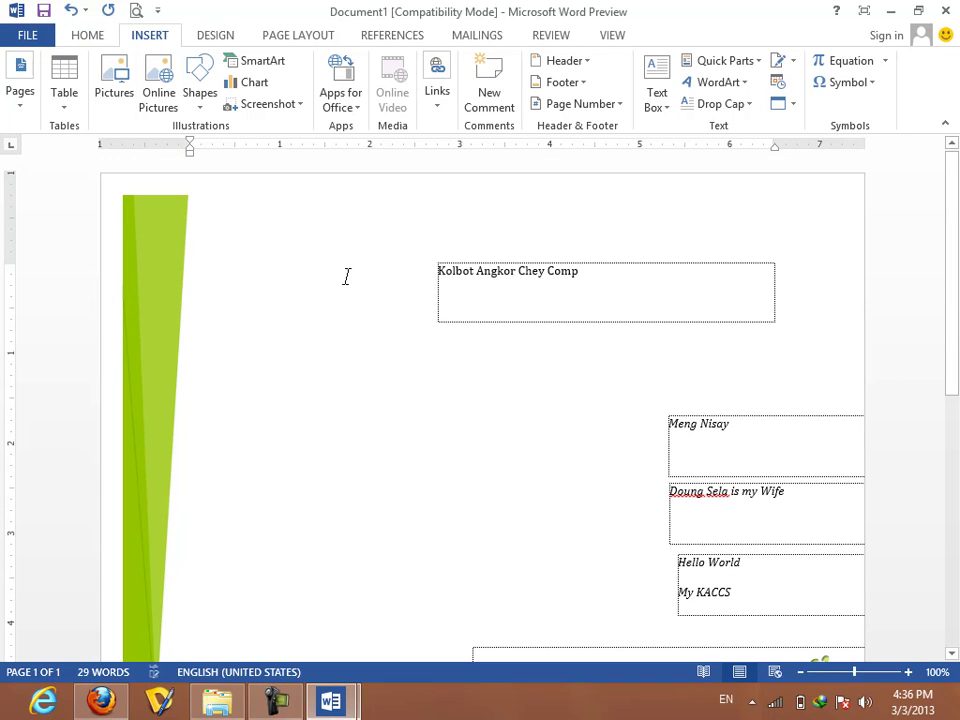
{"action": "type", "text": "u"}
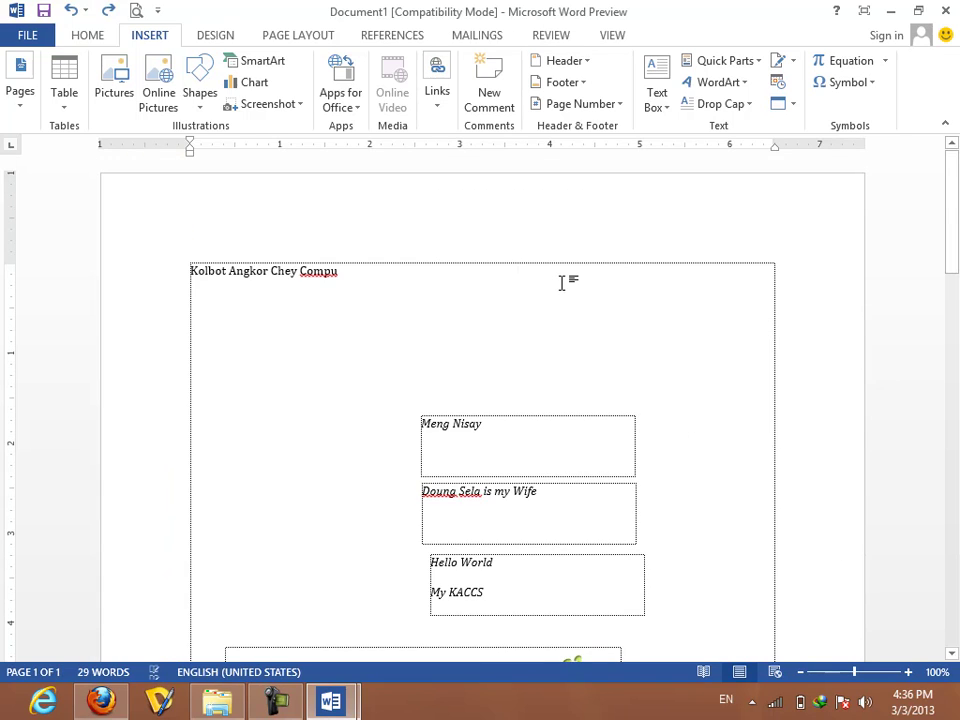
{"action": "type", "text": "t"}
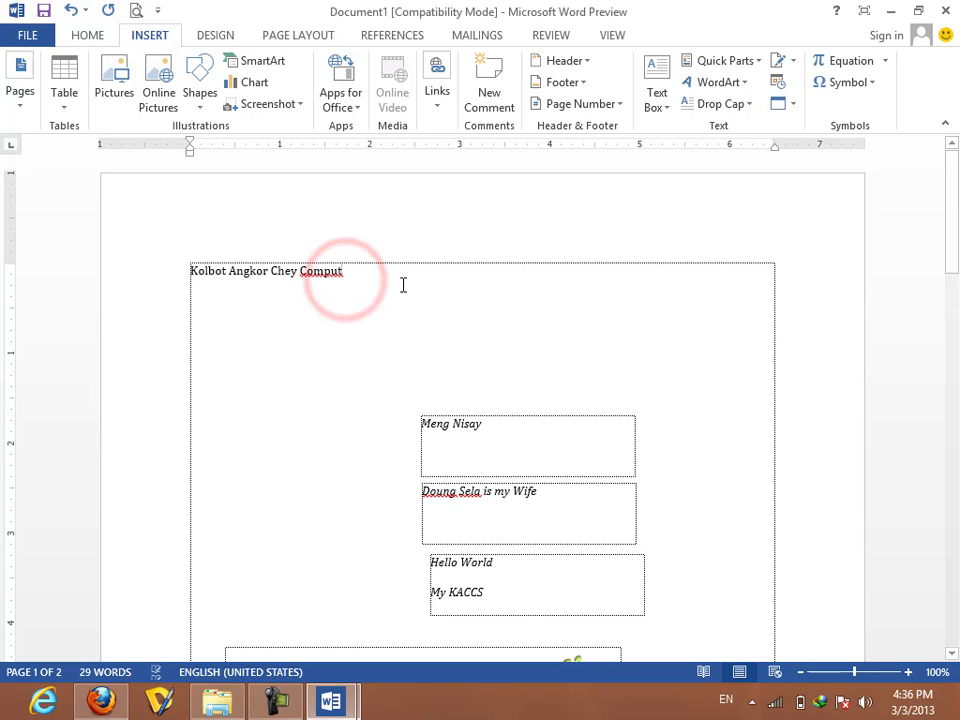
{"action": "type", "text": "er"}
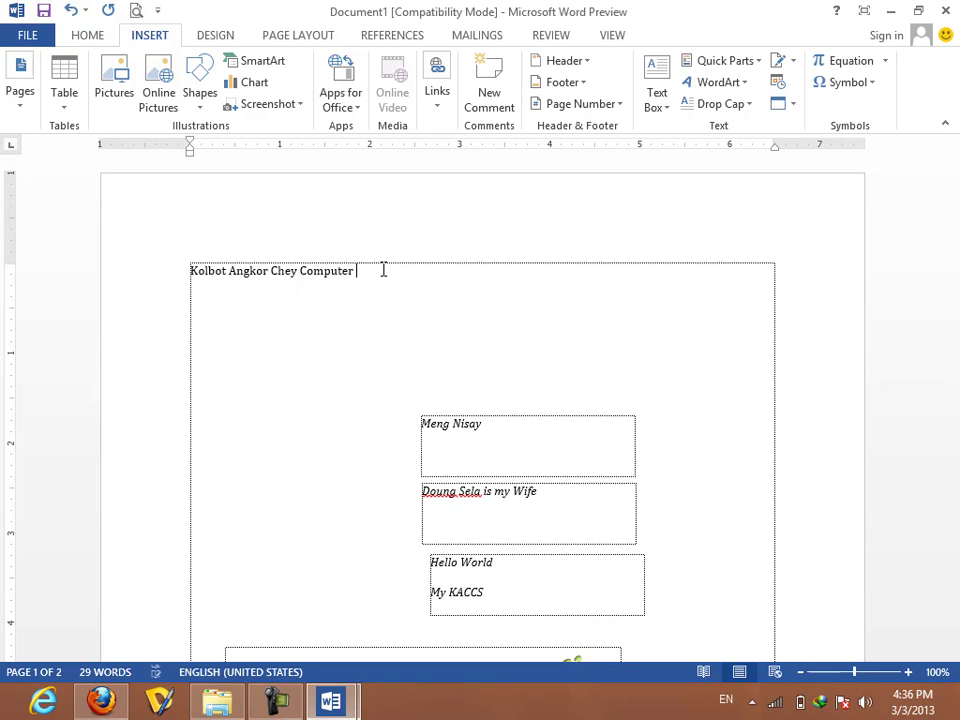
{"action": "type", "text": " Sc"}
{"action": "type", "text": "hool"}
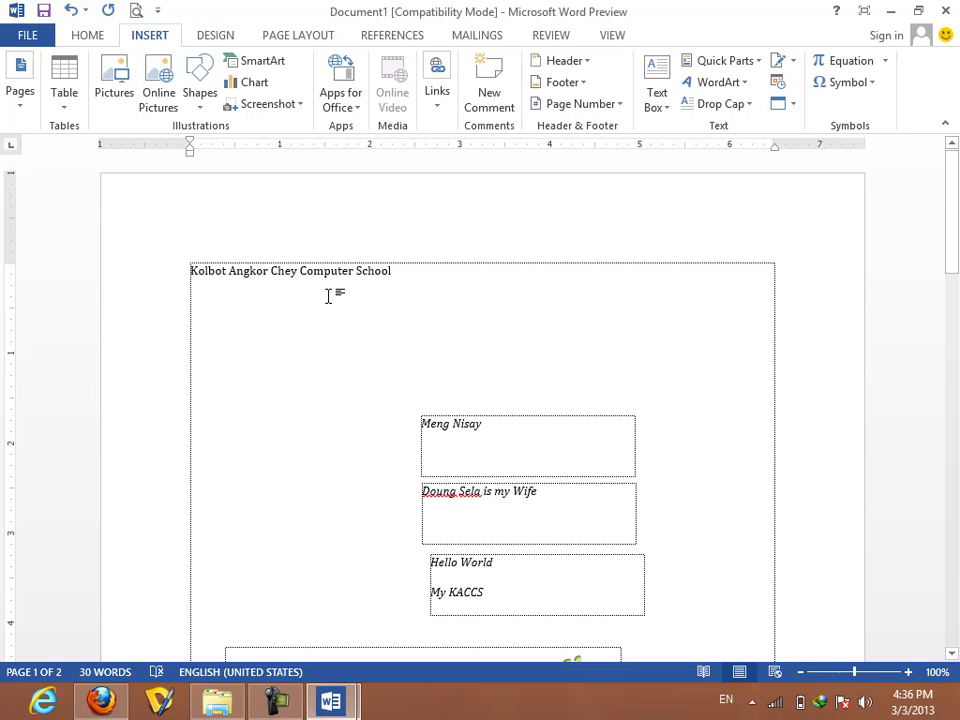
Zoom the page to 140% and bring up the Drop Cap choices for the heading line.
{"action": "left_click", "coordinate": [907, 672]}
{"action": "left_click", "coordinate": [907, 672]}
{"action": "left_click", "coordinate": [907, 672]}
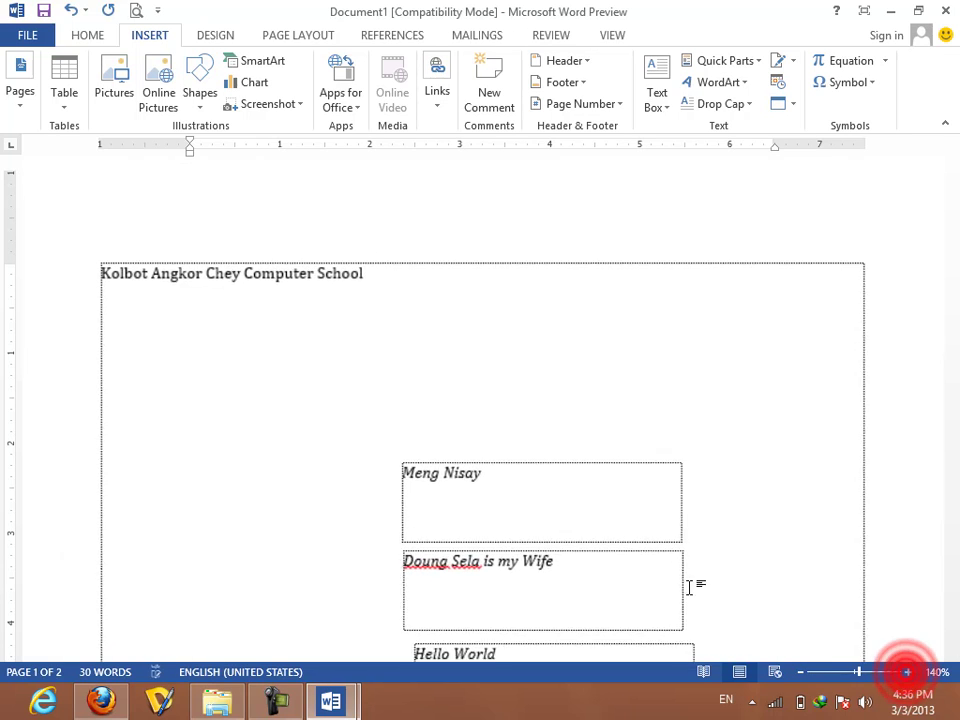
{"action": "left_click", "coordinate": [907, 672]}
{"action": "left_click", "coordinate": [76, 273]}
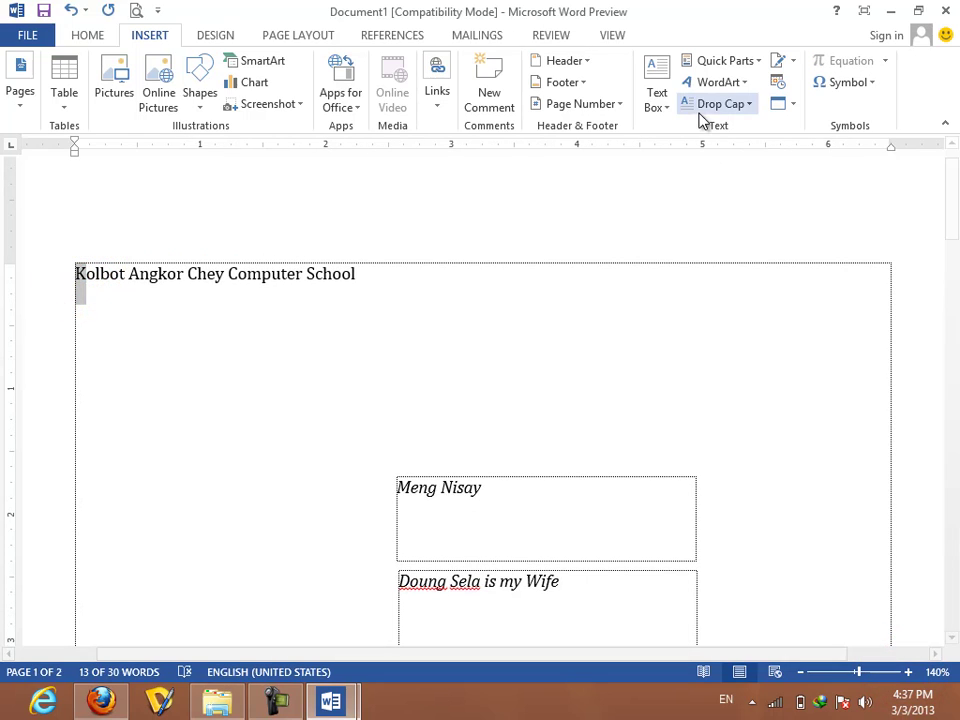
{"action": "left_click", "coordinate": [749, 105]}
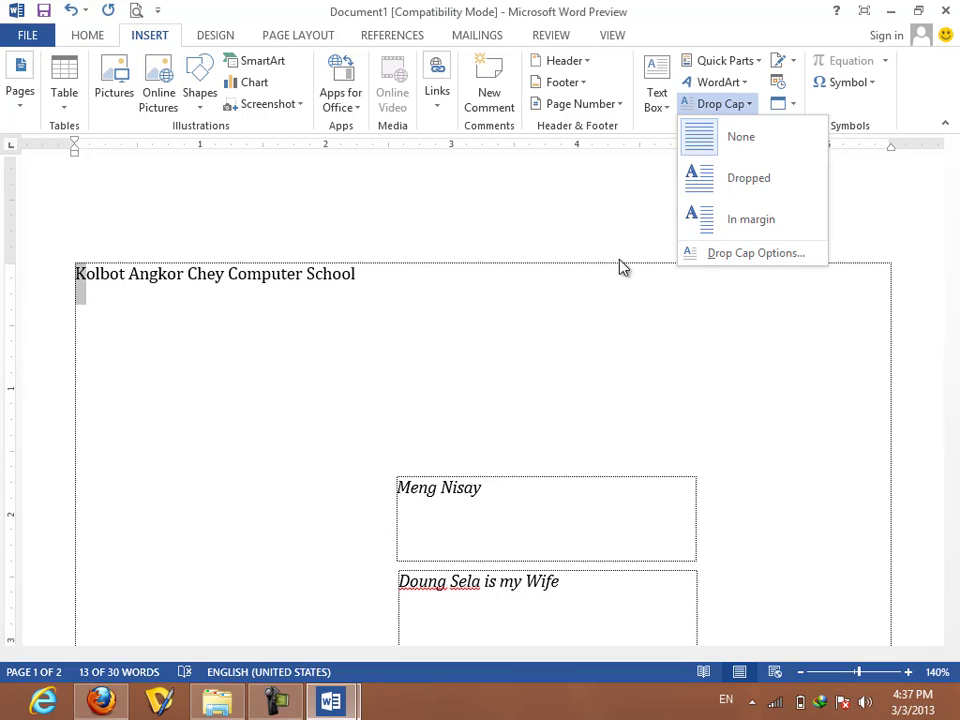
Make the heading's K a dropped capital and add lines 'Computer Training School' and 'Advertising of KACCS'.
{"action": "left_click", "coordinate": [695, 177]}
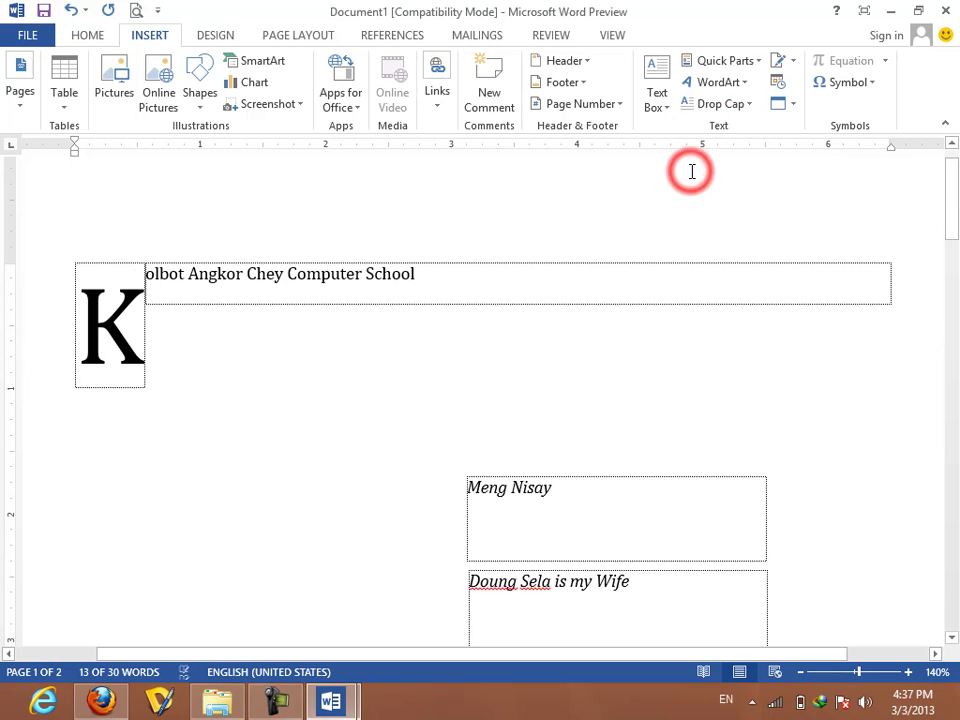
{"action": "left_click", "coordinate": [421, 281]}
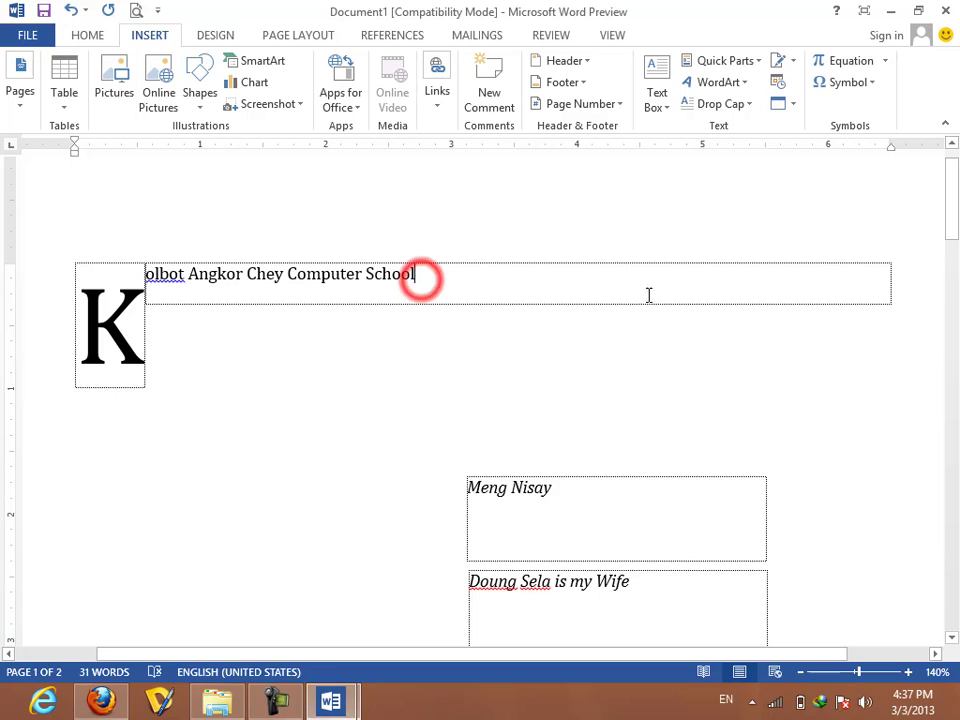
{"action": "key", "text": "Return"}
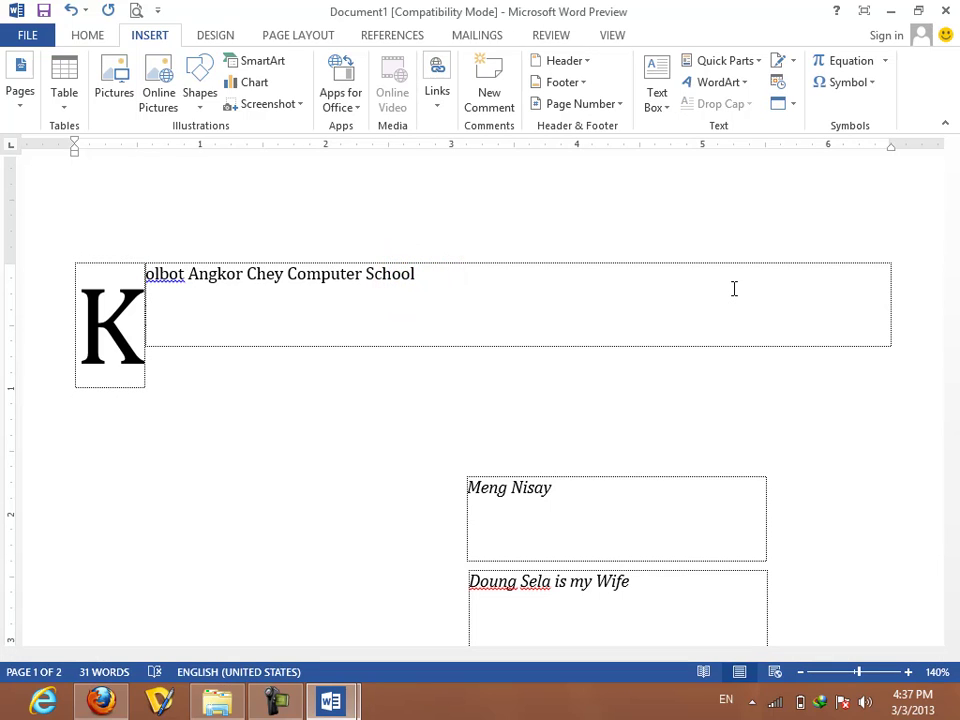
{"action": "type", "text": "Com"}
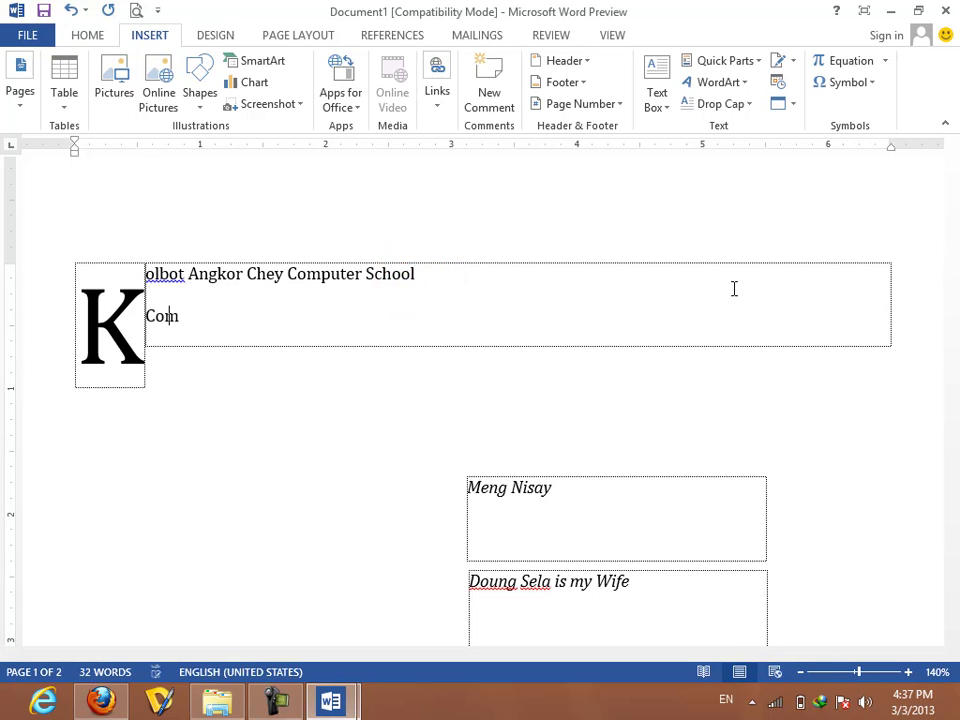
{"action": "type", "text": "puter "}
{"action": "type", "text": "Traini"}
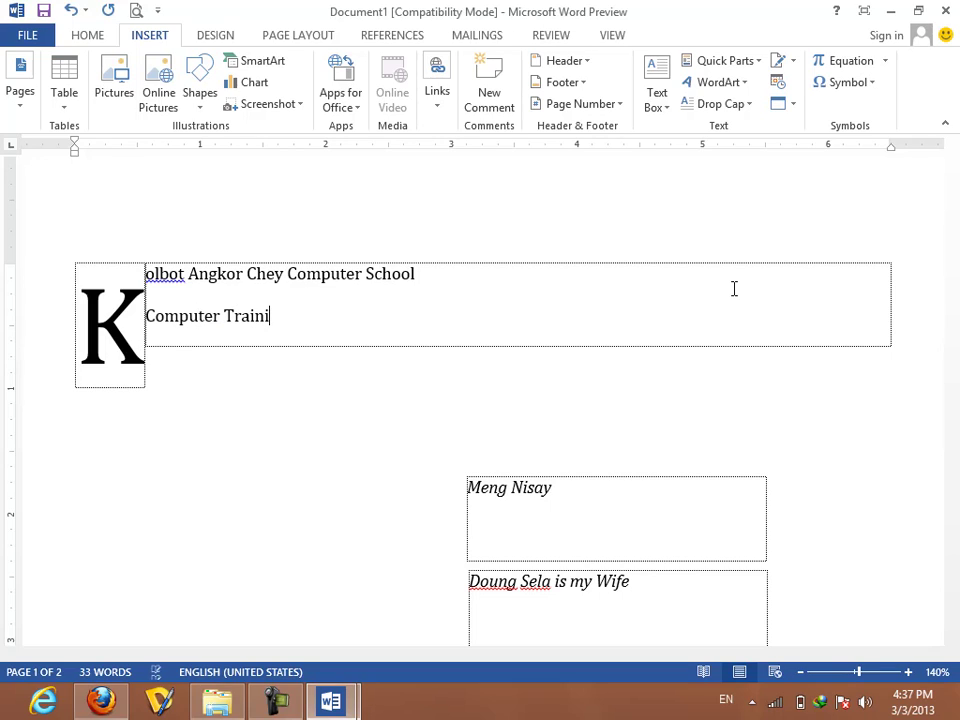
{"action": "type", "text": "ng S"}
{"action": "type", "text": "cho"}
{"action": "type", "text": "ol"}
{"action": "key", "text": "Return"}
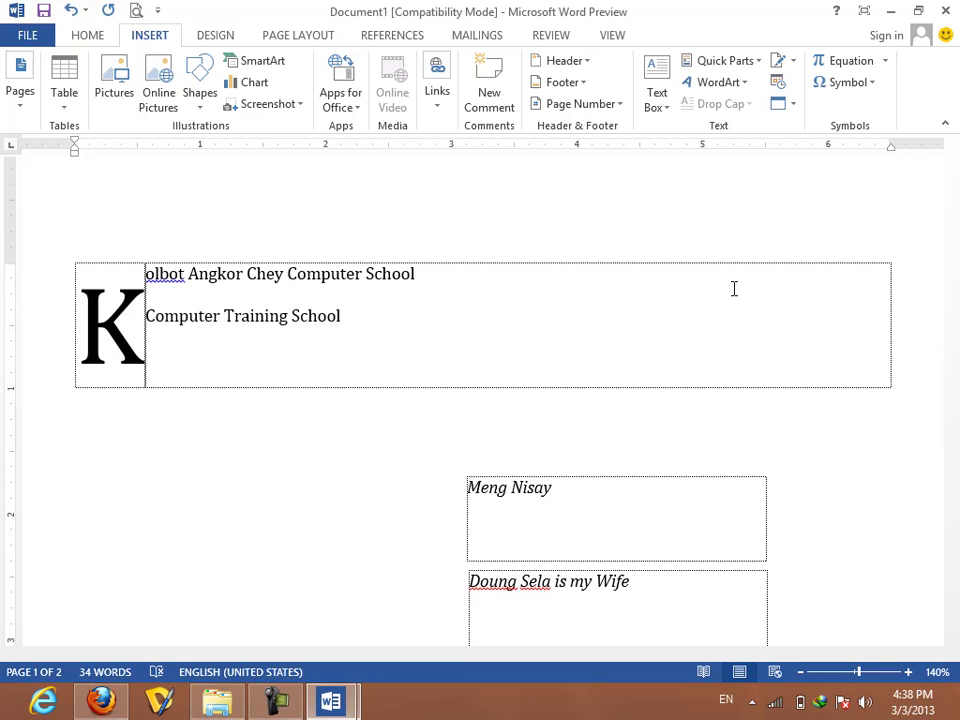
{"action": "type", "text": "Ad"}
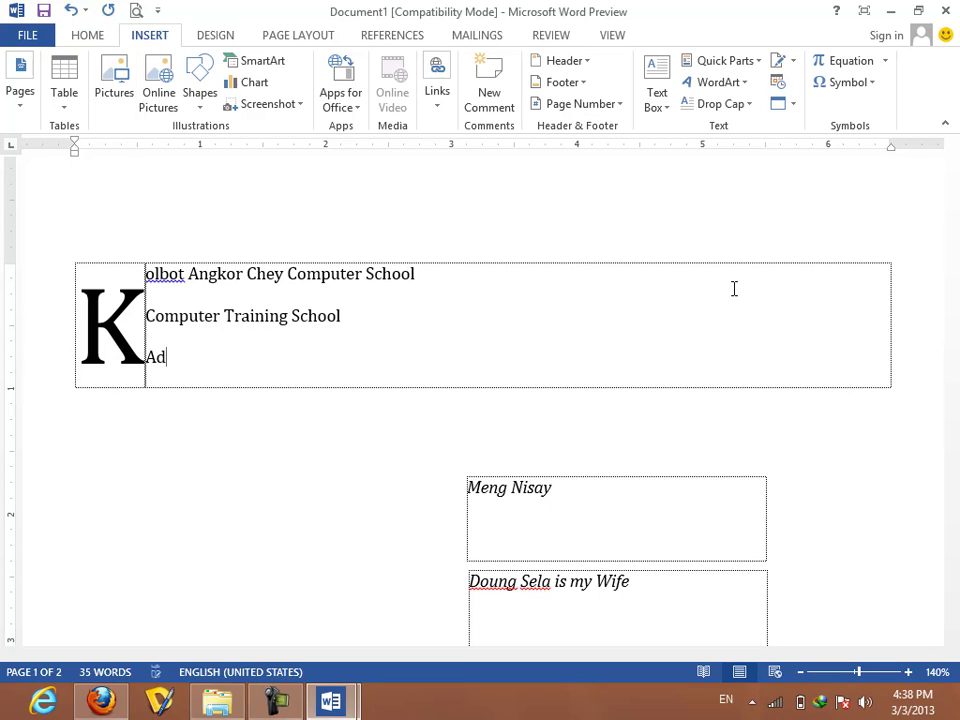
{"action": "type", "text": "ver"}
{"action": "type", "text": "tising o"}
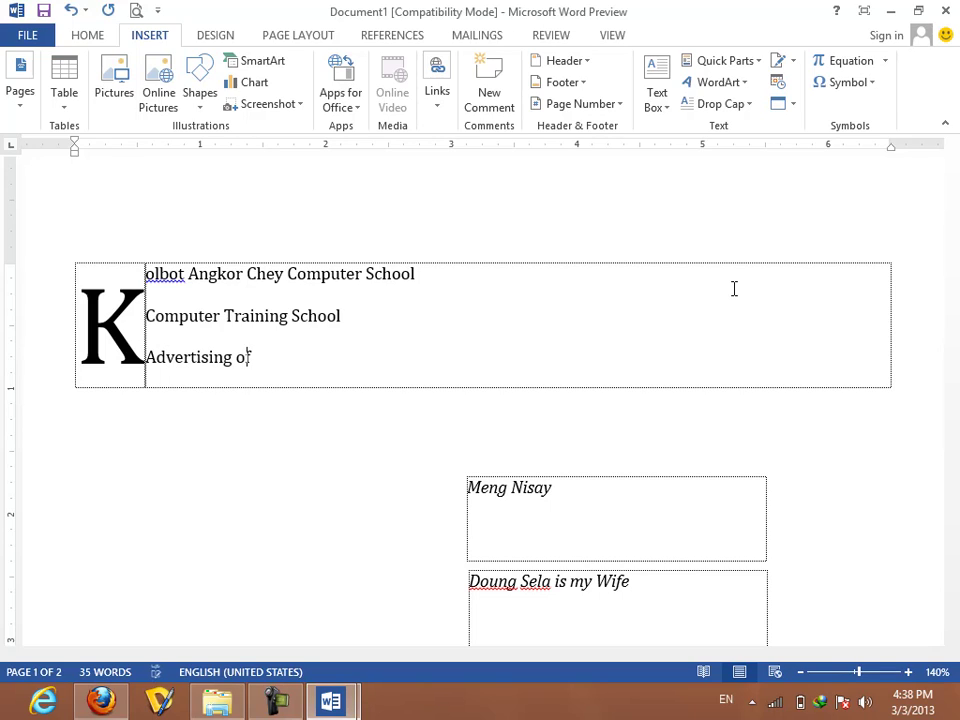
{"action": "type", "text": "f KACCS"}
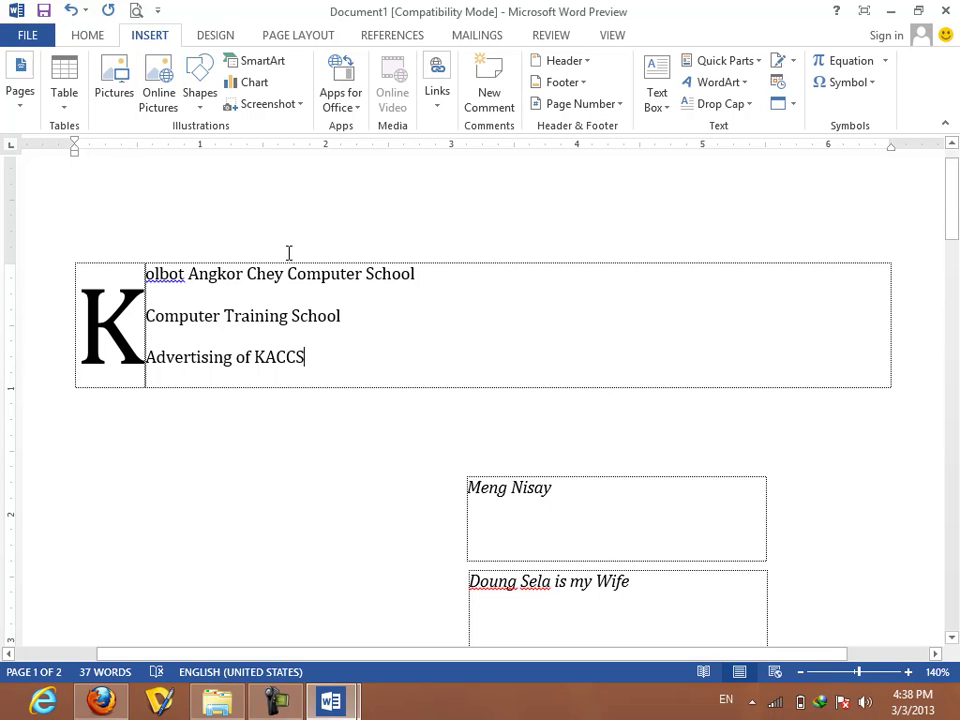
{"action": "left_click", "coordinate": [118, 300]}
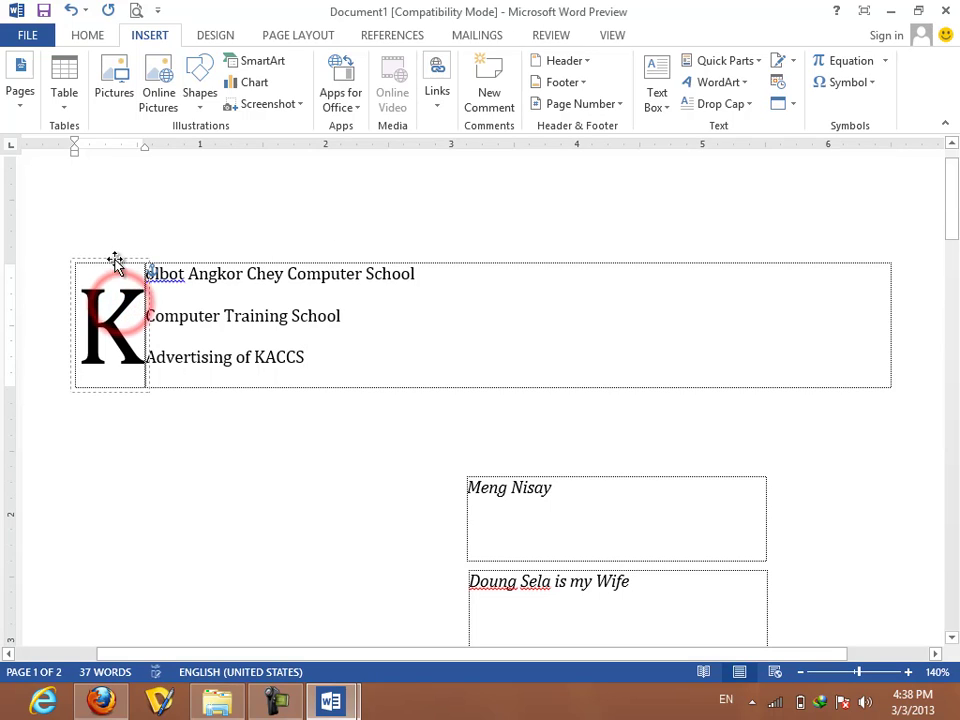
Increase the dropped capital K to span 5 lines in the Drop Cap settings.
{"action": "right_click", "coordinate": [115, 262]}
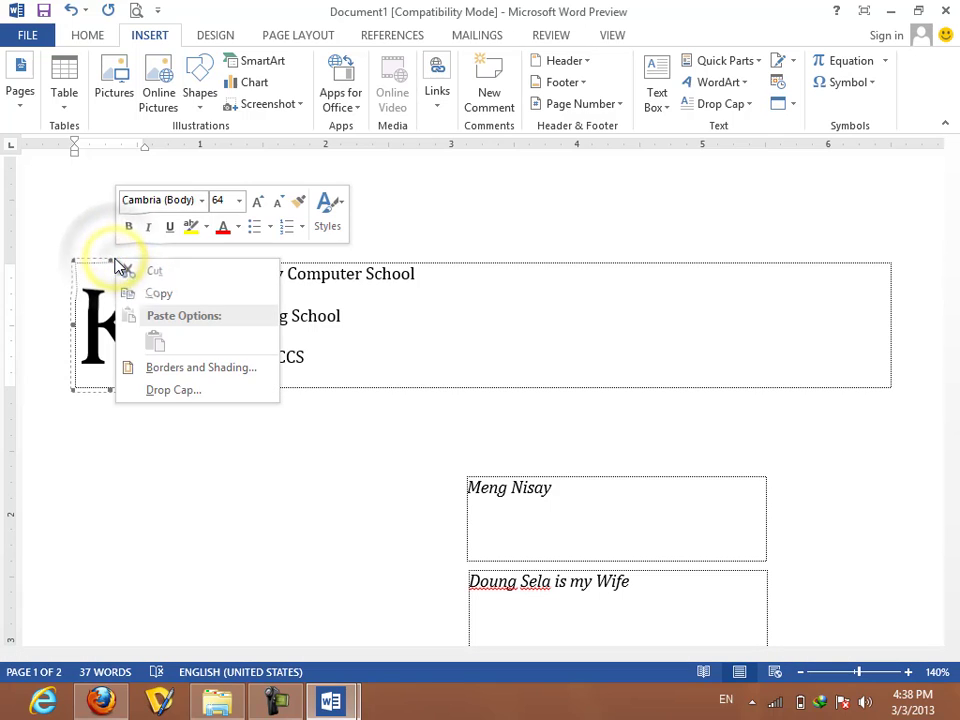
{"action": "left_click", "coordinate": [171, 390]}
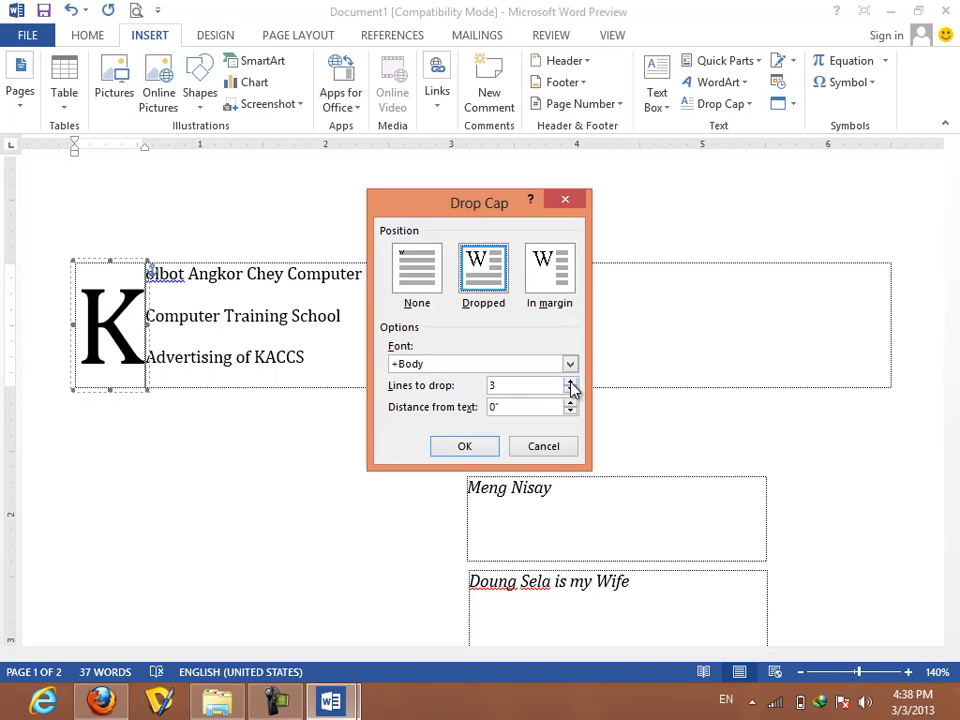
{"action": "left_click", "coordinate": [570, 382]}
{"action": "left_click", "coordinate": [570, 382]}
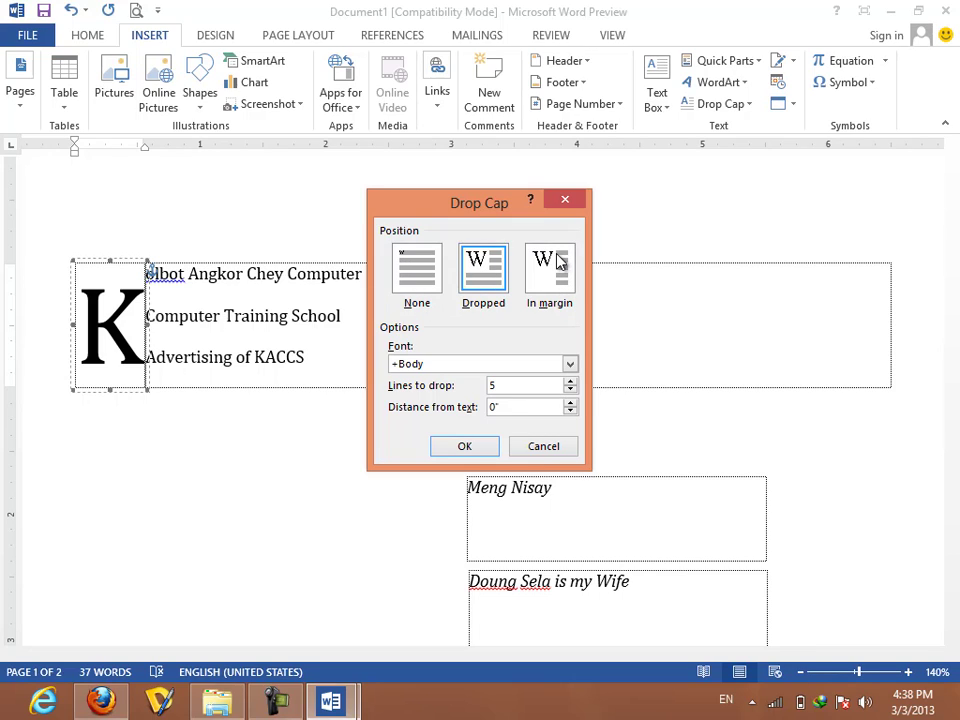
{"action": "left_click", "coordinate": [452, 448]}
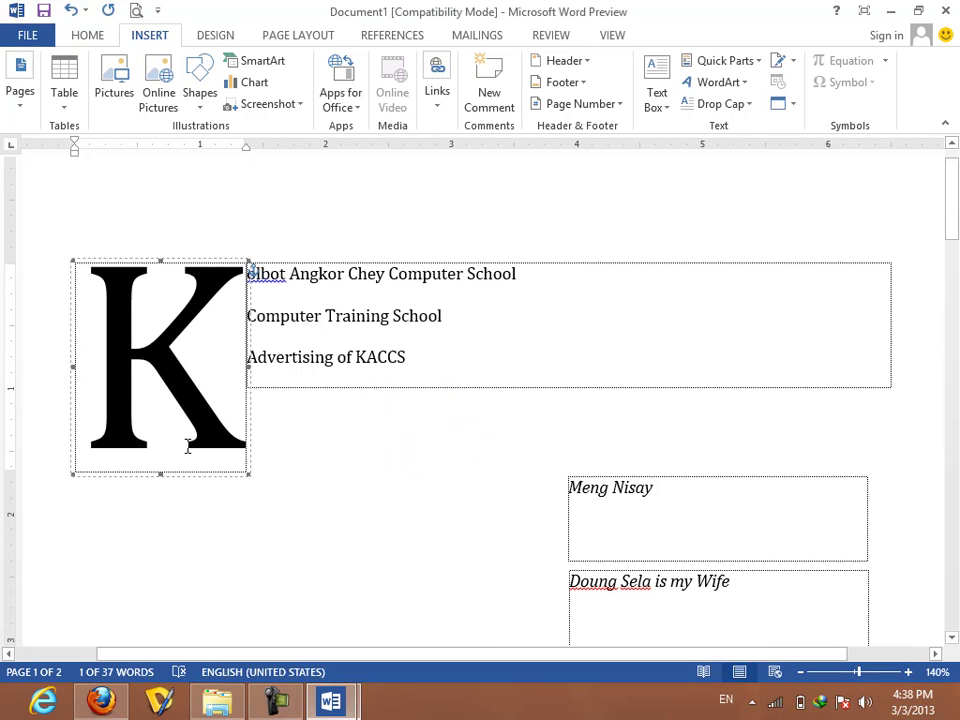
Move the large K drop cap into the left margin.
{"action": "left_click", "coordinate": [746, 105]}
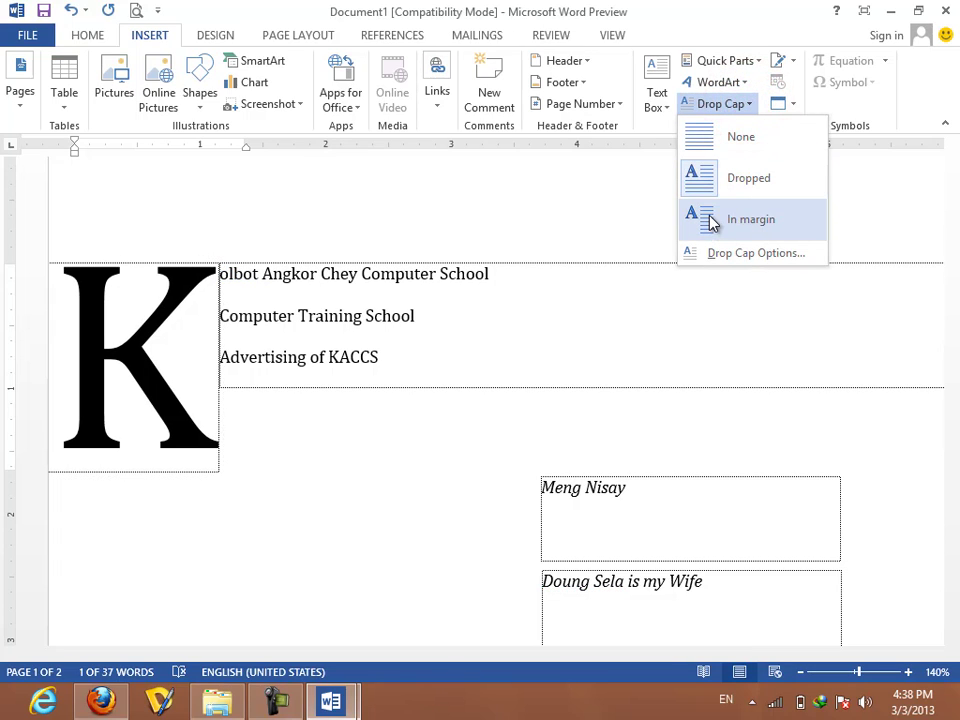
{"action": "left_click", "coordinate": [710, 218]}
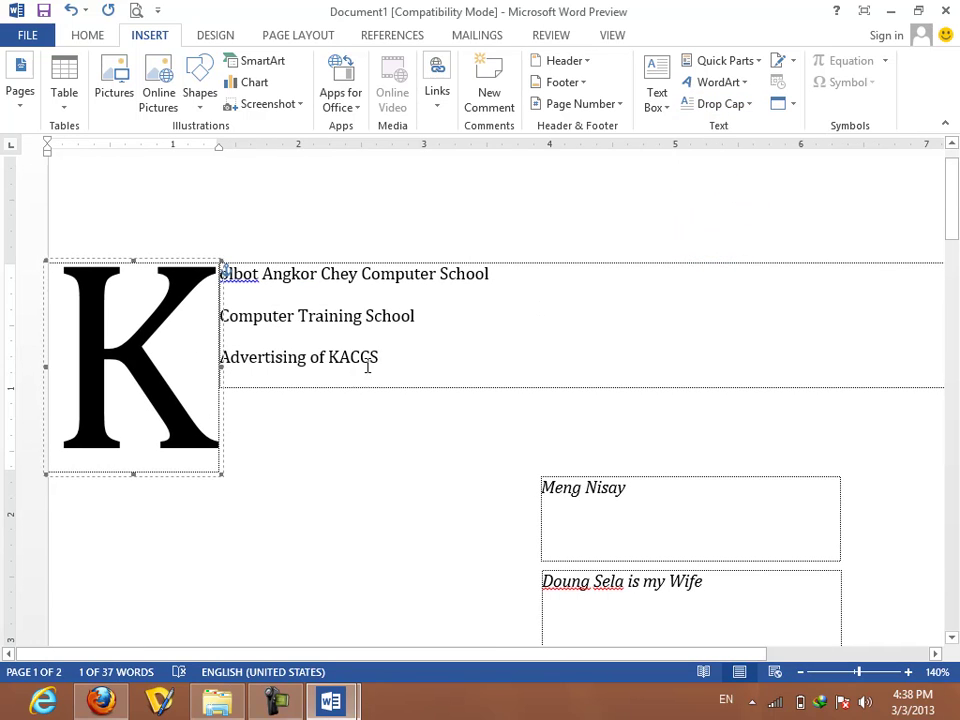
{"action": "left_click", "coordinate": [748, 106]}
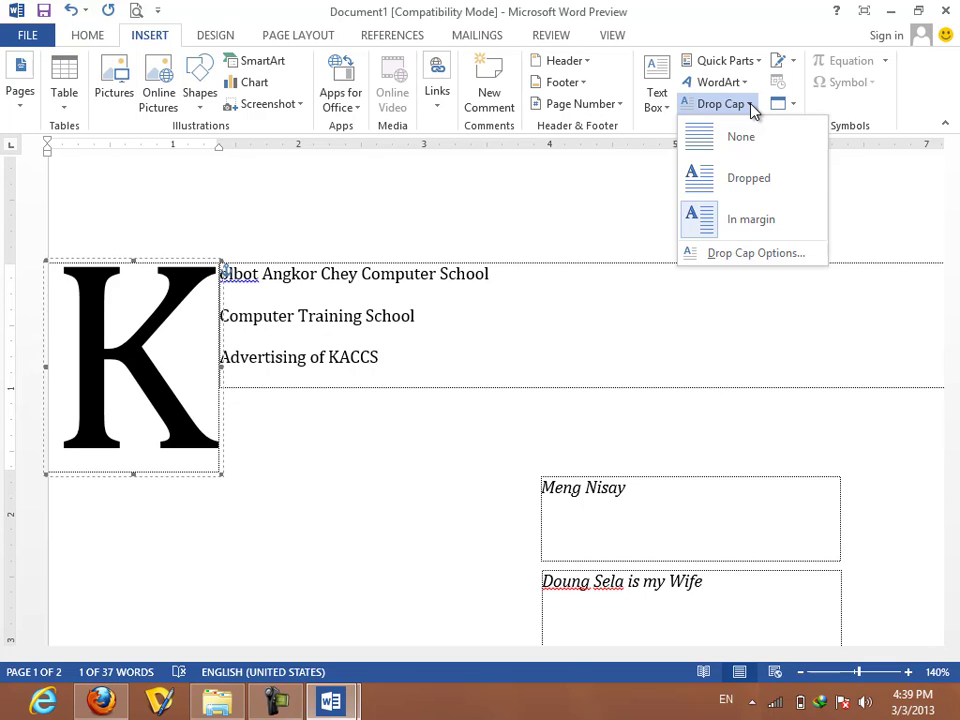
{"action": "left_click", "coordinate": [186, 311]}
Add an empty line after 'Advertising of KACCS'.
{"action": "left_click", "coordinate": [394, 366]}
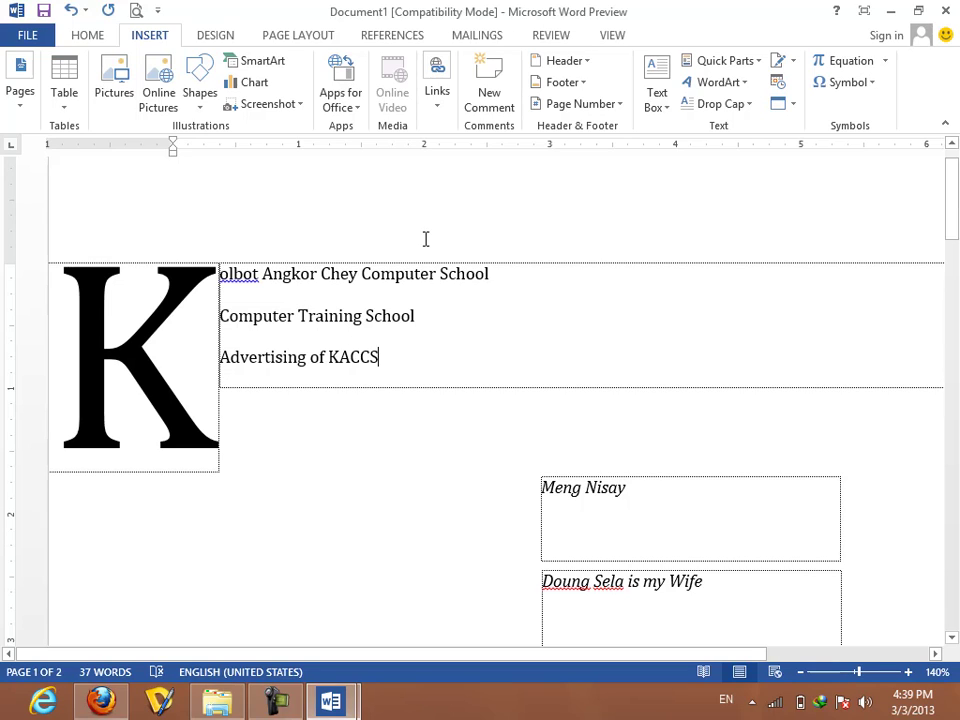
{"action": "left_click", "coordinate": [459, 350]}
{"action": "key", "text": "Return"}
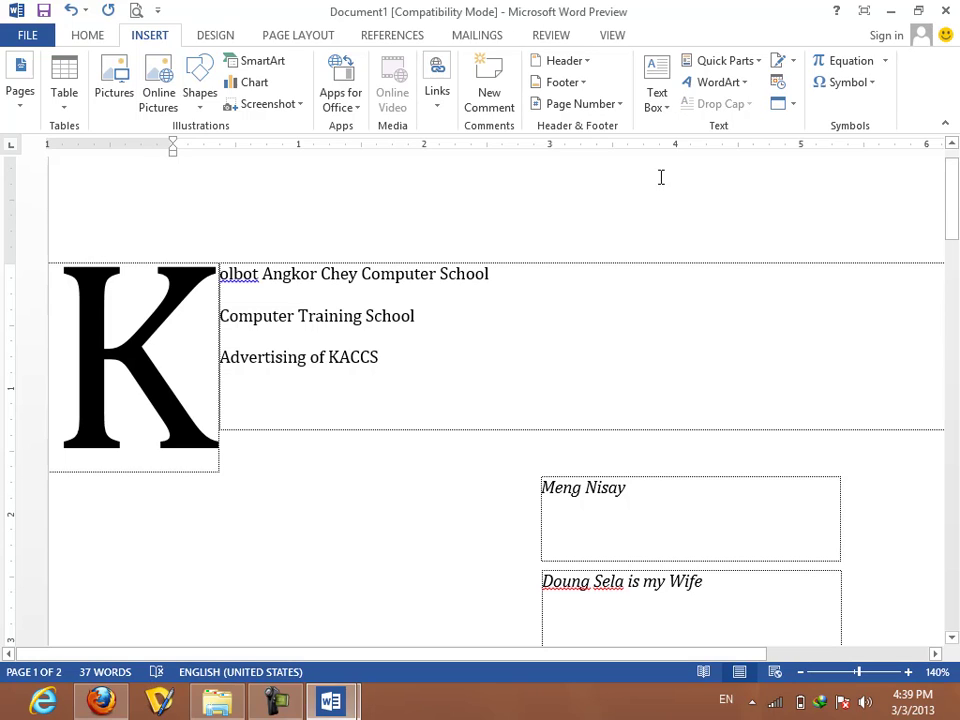
Insert today's date as 'Sunday, March 3, 2013' in English (United States) below 'Advertising of KACCS'.
{"action": "left_click", "coordinate": [784, 84]}
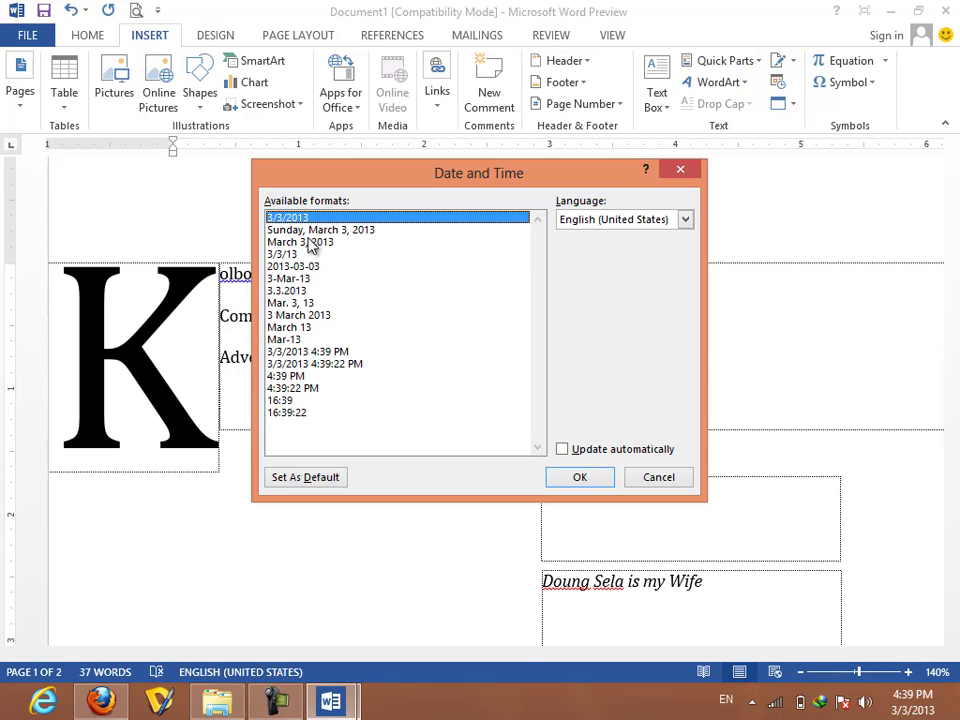
{"action": "left_click", "coordinate": [685, 219]}
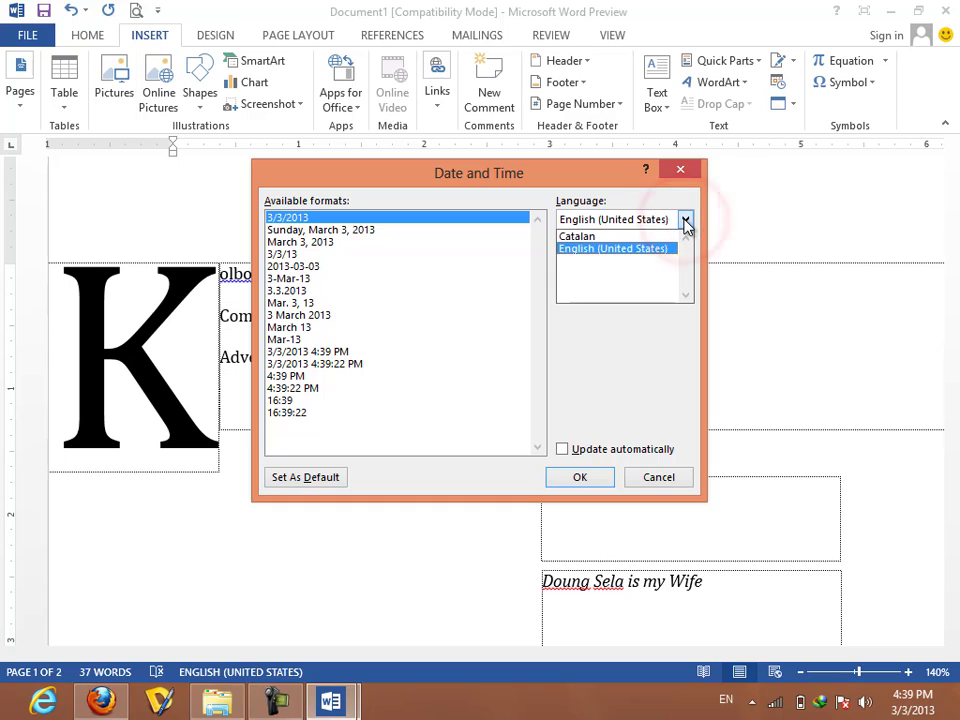
{"action": "left_click", "coordinate": [638, 250]}
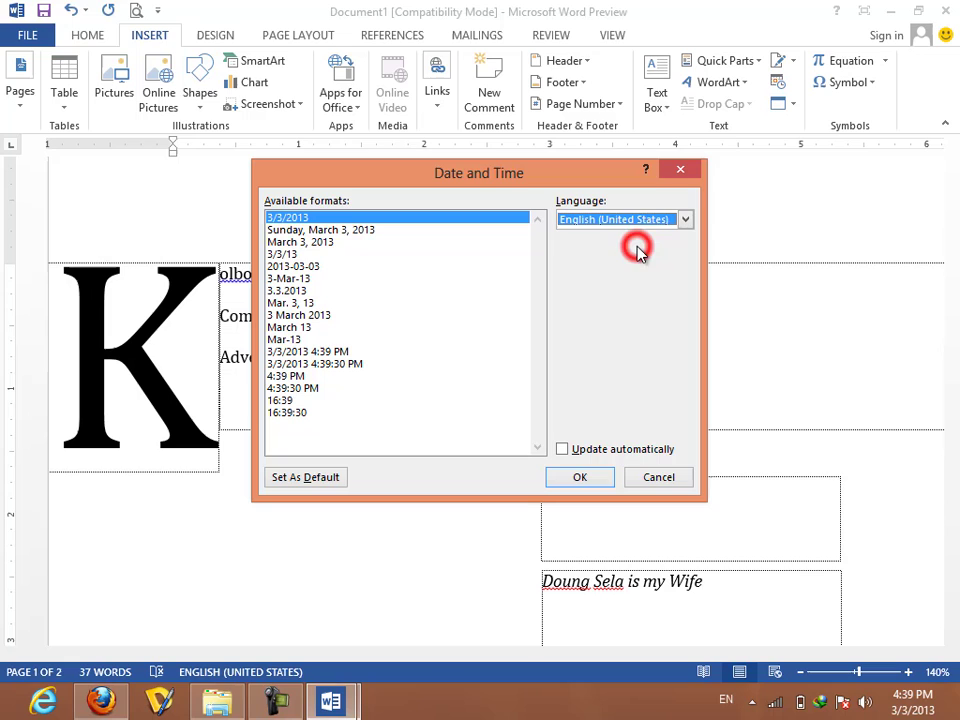
{"action": "left_click", "coordinate": [344, 230]}
{"action": "left_click", "coordinate": [337, 265]}
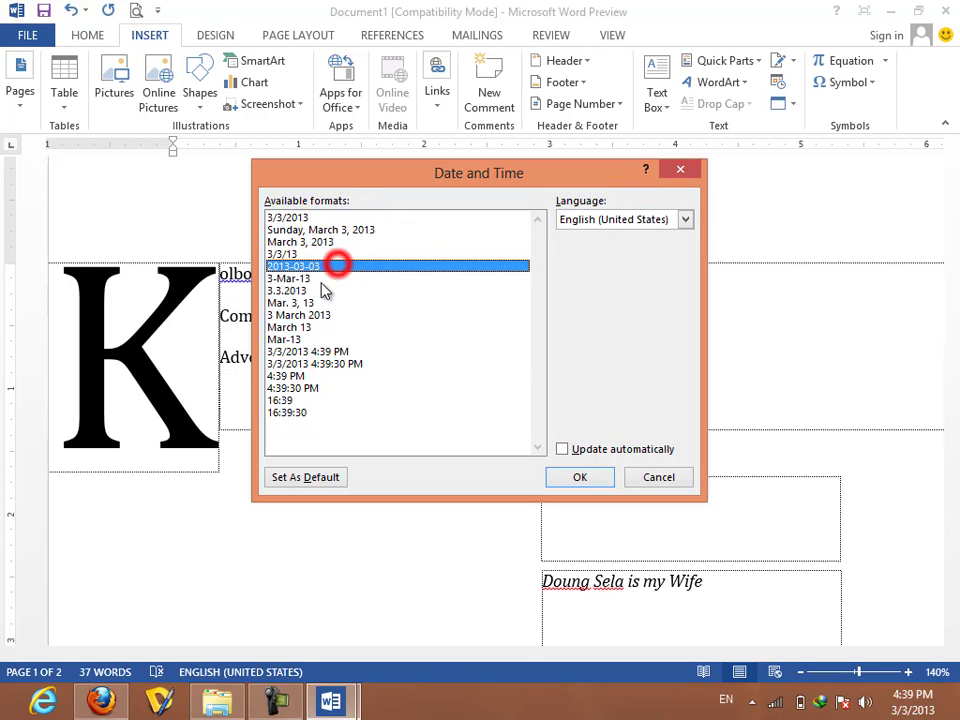
{"action": "left_click_drag", "start_coordinate": [317, 360], "coordinate": [305, 250]}
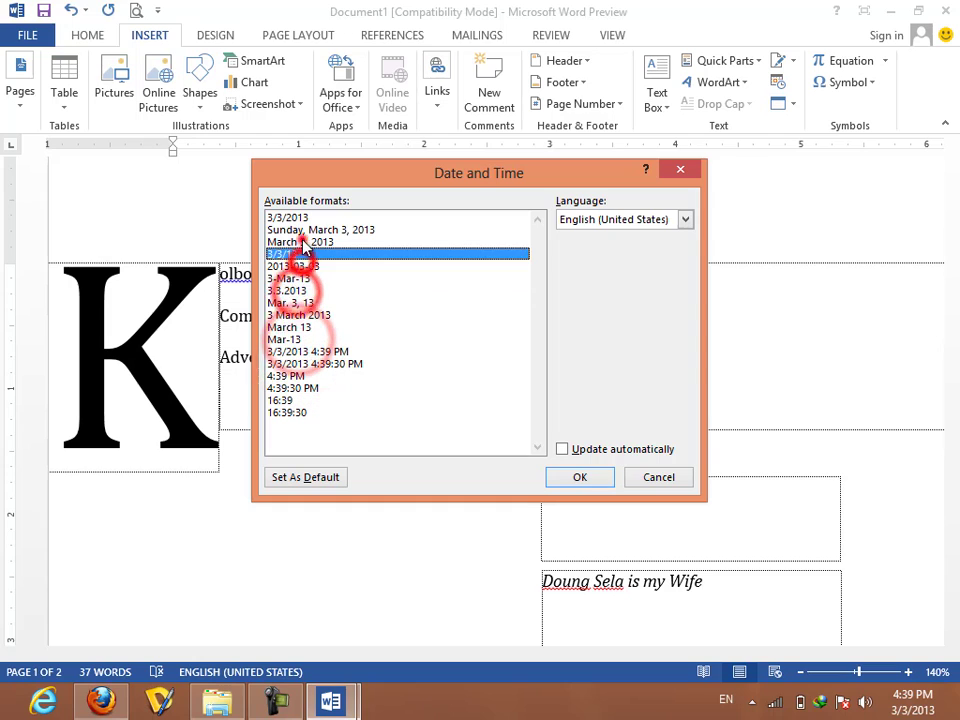
{"action": "left_click_drag", "start_coordinate": [305, 250], "coordinate": [338, 386]}
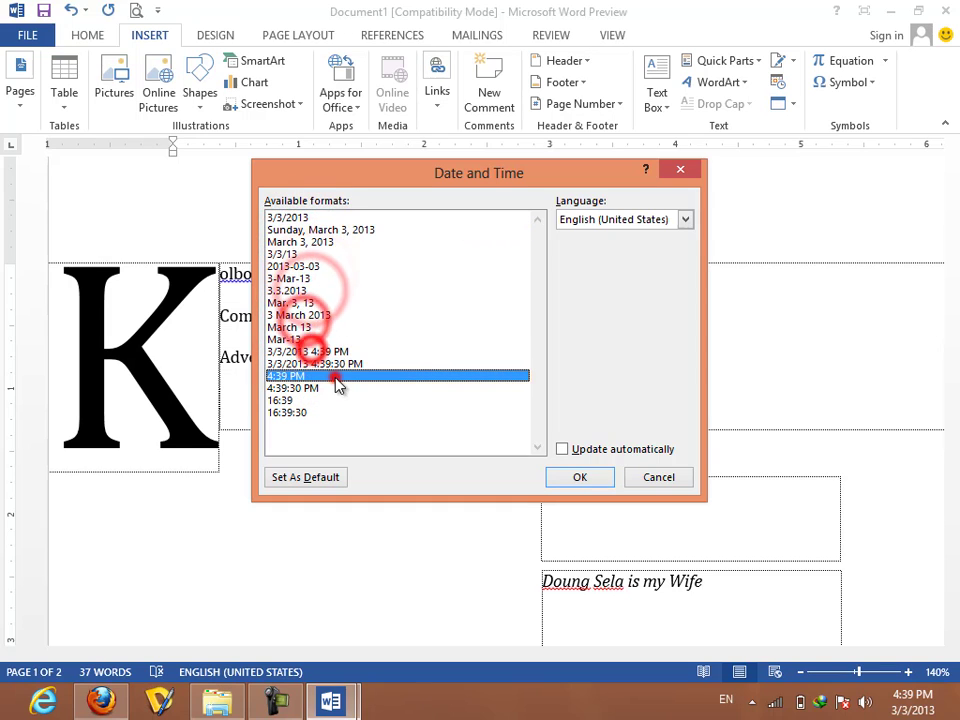
{"action": "left_click", "coordinate": [350, 230]}
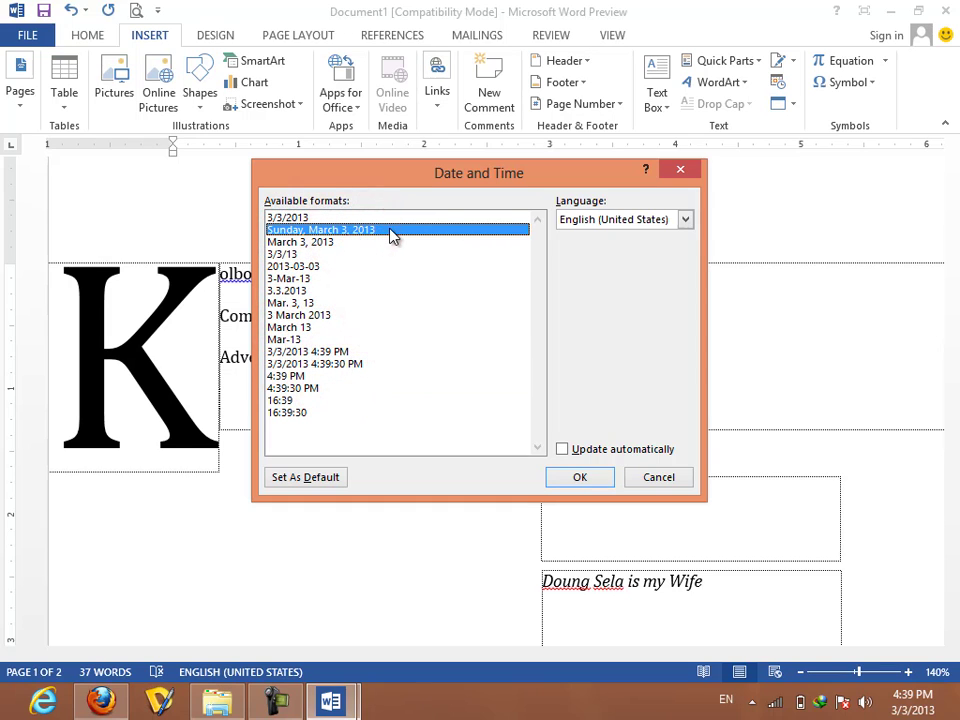
{"action": "left_click", "coordinate": [588, 478]}
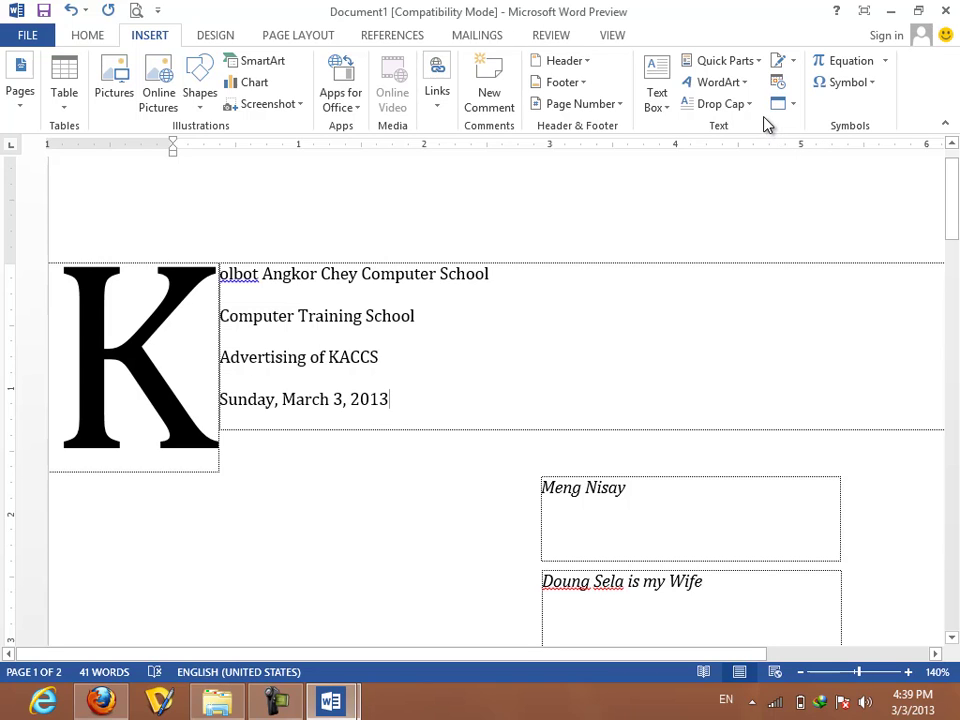
{"action": "scroll", "coordinate": [681, 407], "scroll_direction": "down", "scroll_amount": 4}
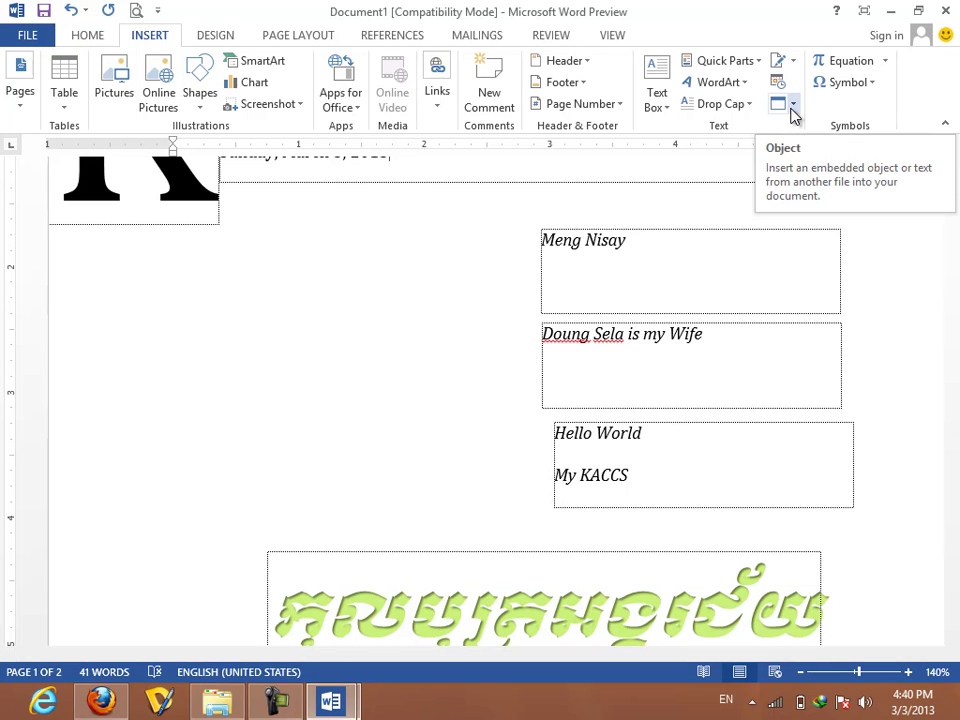
{"action": "left_click", "coordinate": [416, 350]}
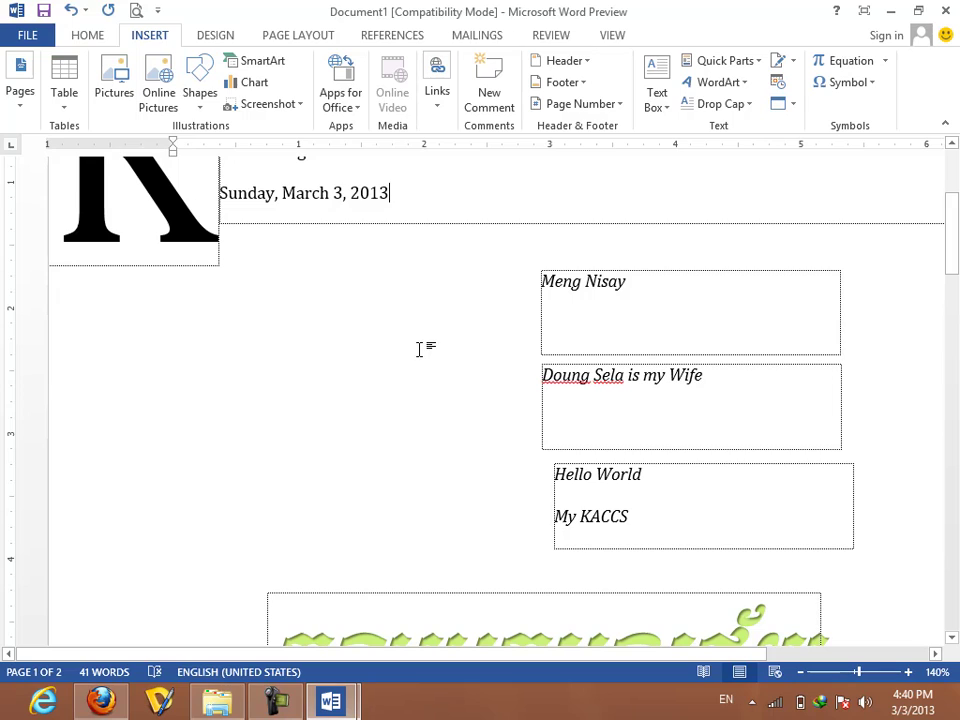
{"action": "left_click", "coordinate": [420, 348]}
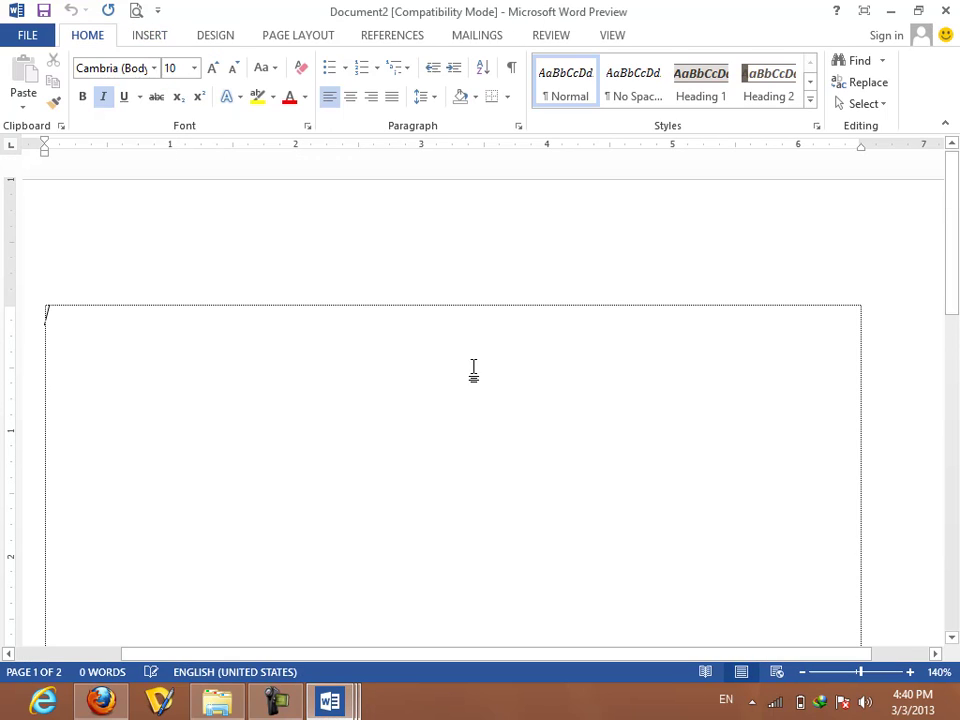
Embed the existing Xara file Untitled5.xar into Document2 as an object created from file.
{"action": "left_click", "coordinate": [156, 36]}
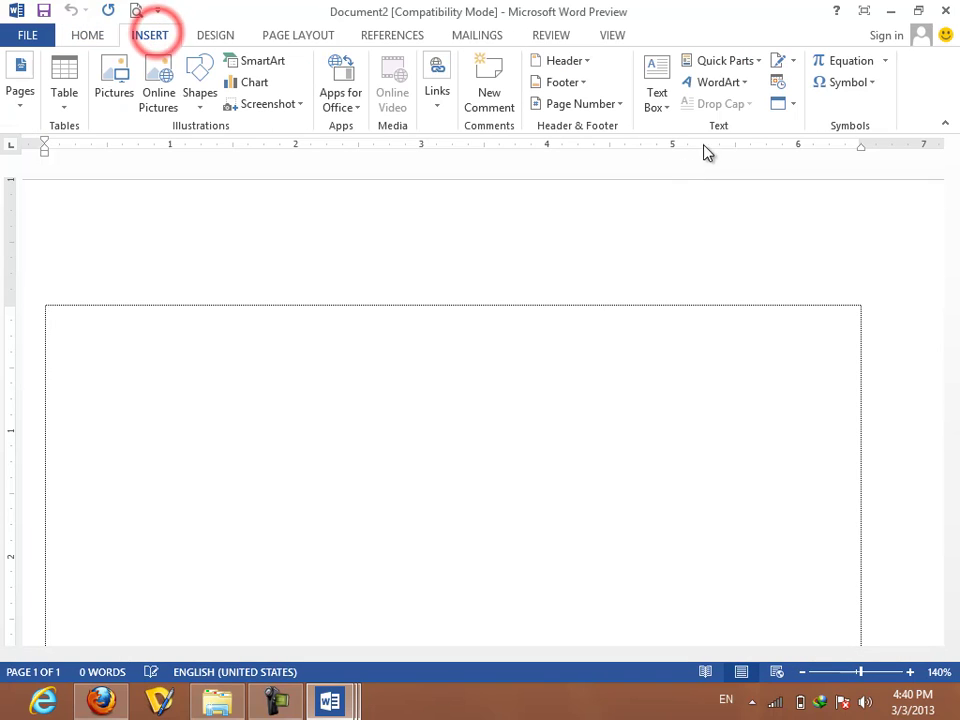
{"action": "left_click", "coordinate": [795, 108]}
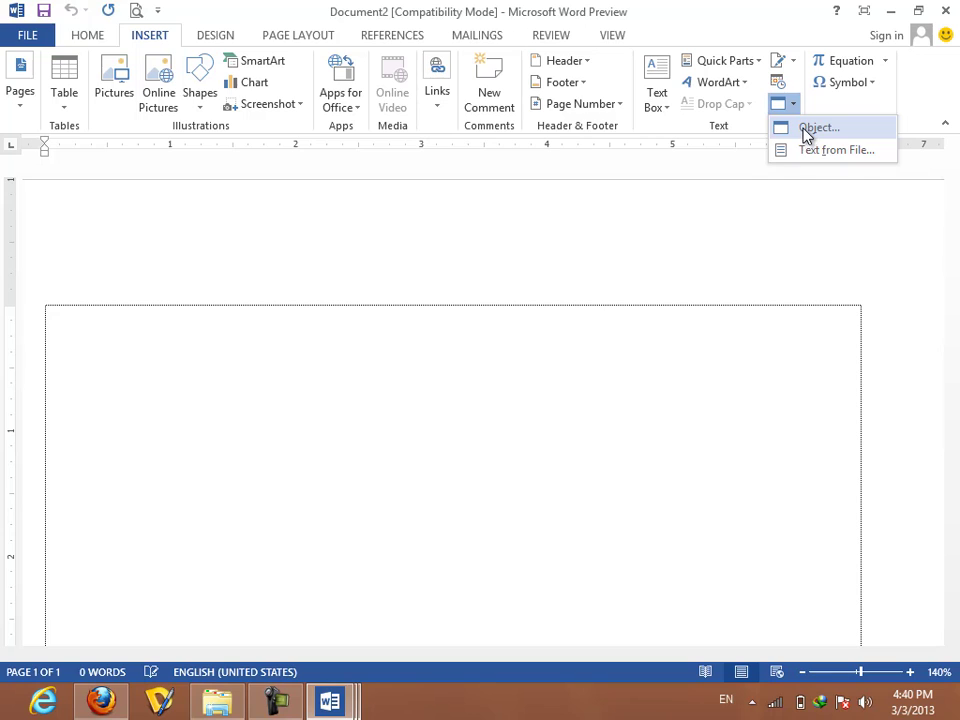
{"action": "left_click", "coordinate": [801, 128]}
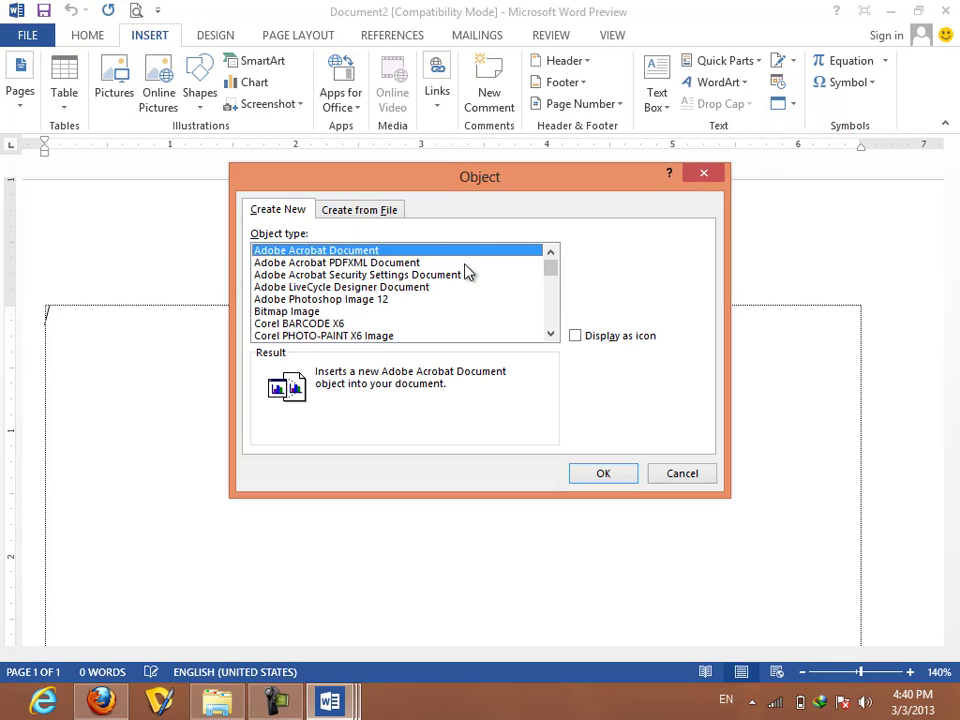
{"action": "left_click", "coordinate": [378, 210]}
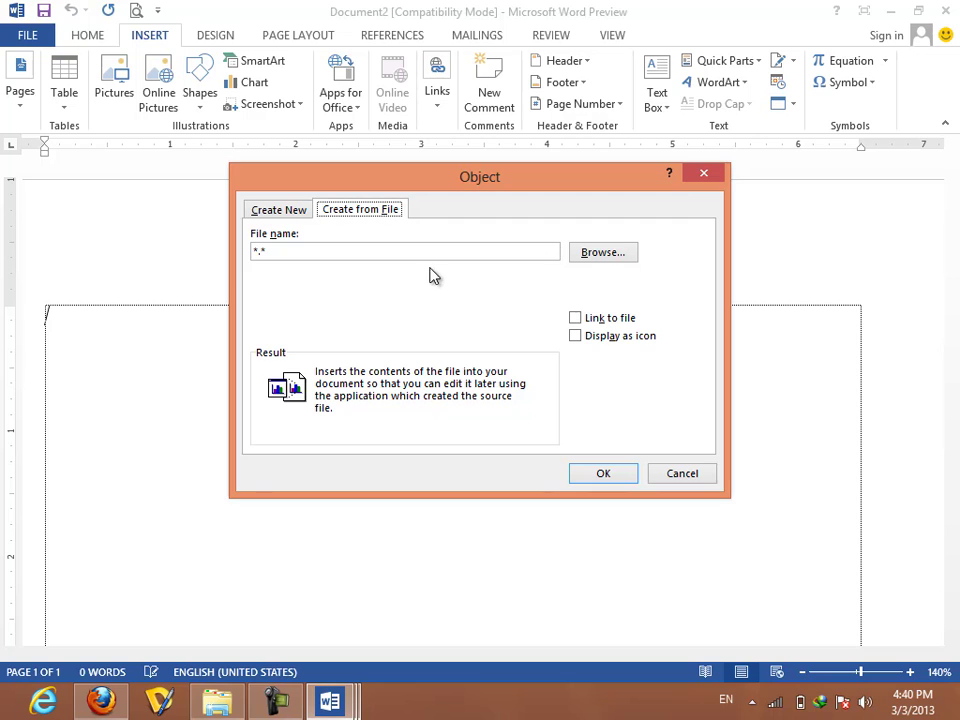
{"action": "left_click", "coordinate": [578, 255]}
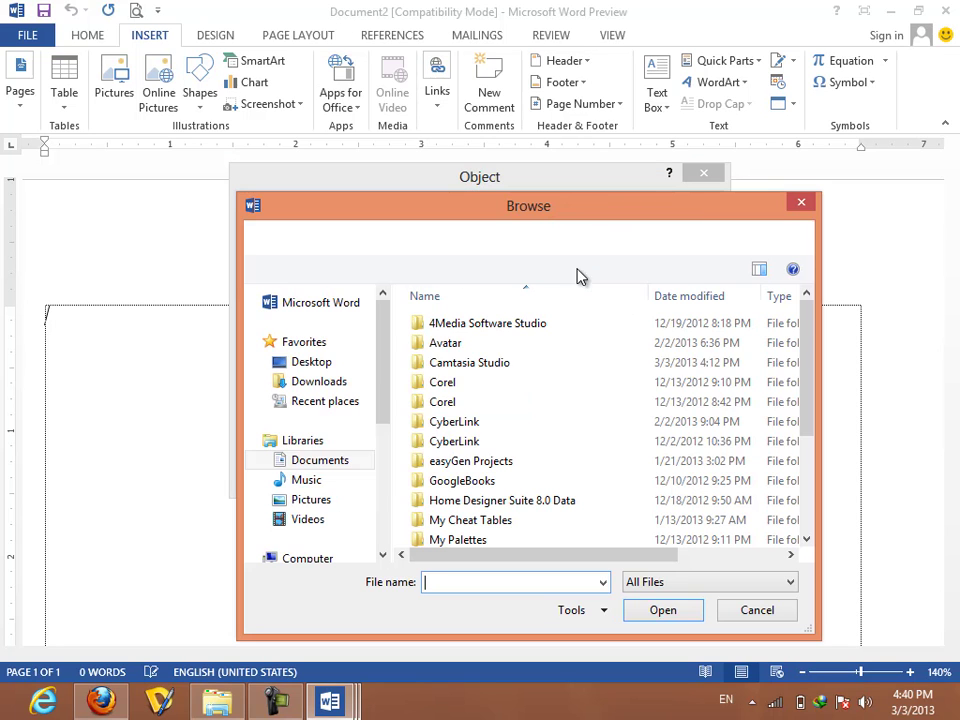
{"action": "left_click_drag", "start_coordinate": [806, 355], "coordinate": [831, 501]}
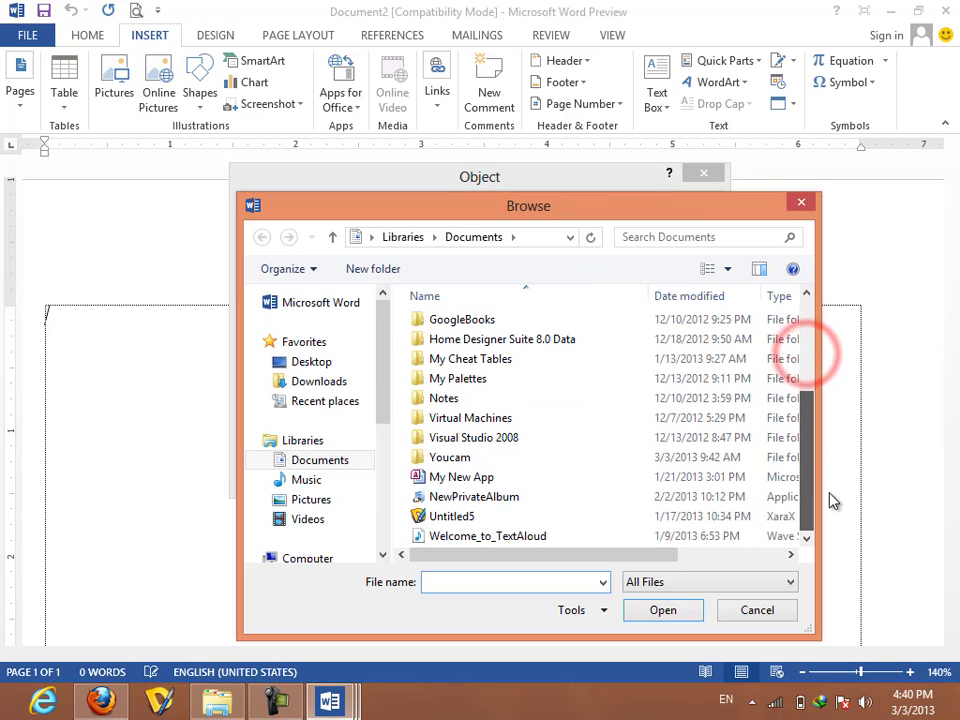
{"action": "left_click", "coordinate": [460, 515]}
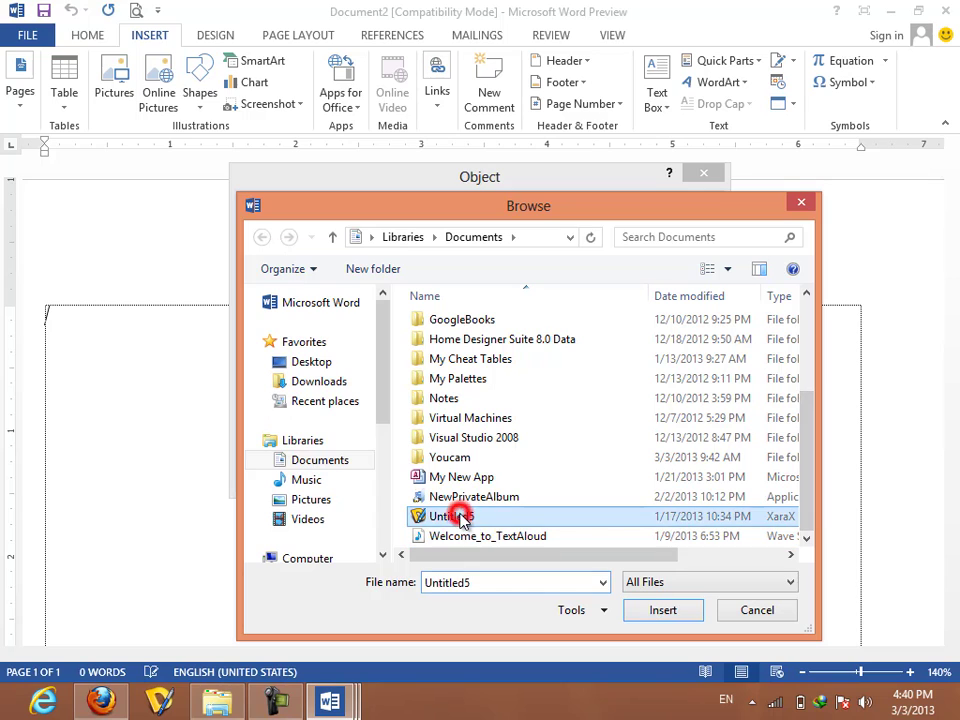
{"action": "left_click", "coordinate": [660, 609]}
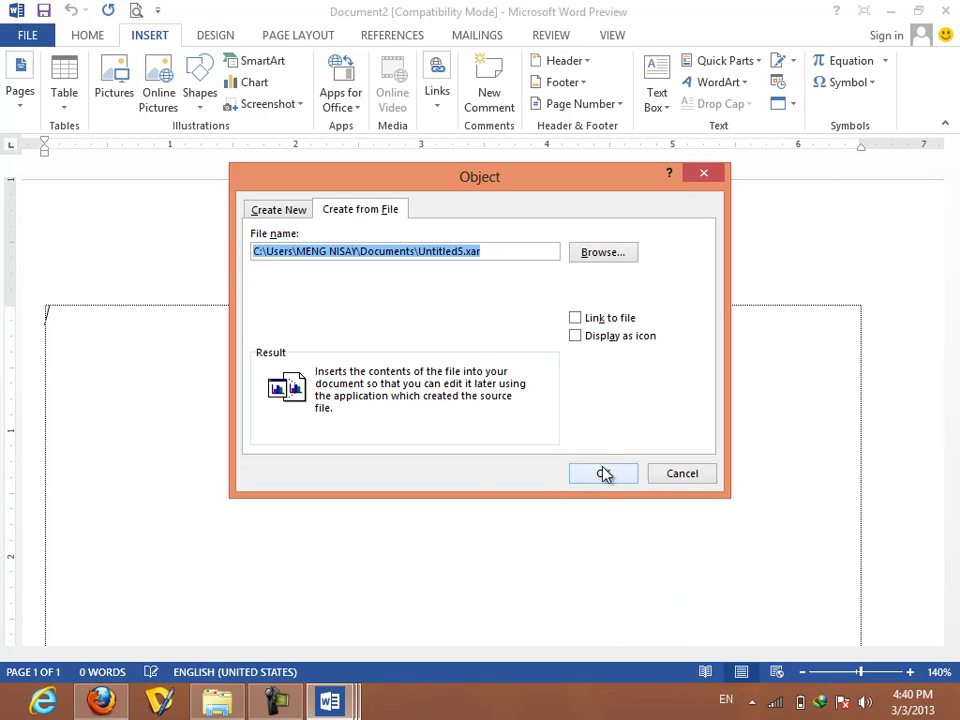
{"action": "left_click", "coordinate": [604, 473]}
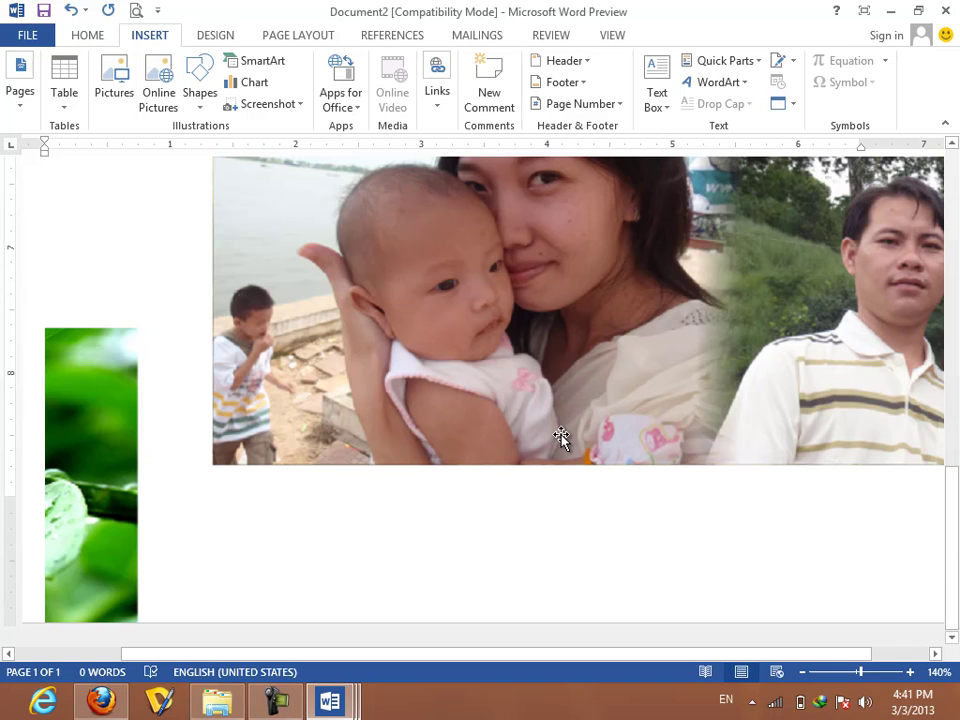
Scroll up to the top of Document2's embedded pictures, then close Document2.
{"action": "scroll", "coordinate": [561, 432], "scroll_direction": "up", "scroll_amount": 5}
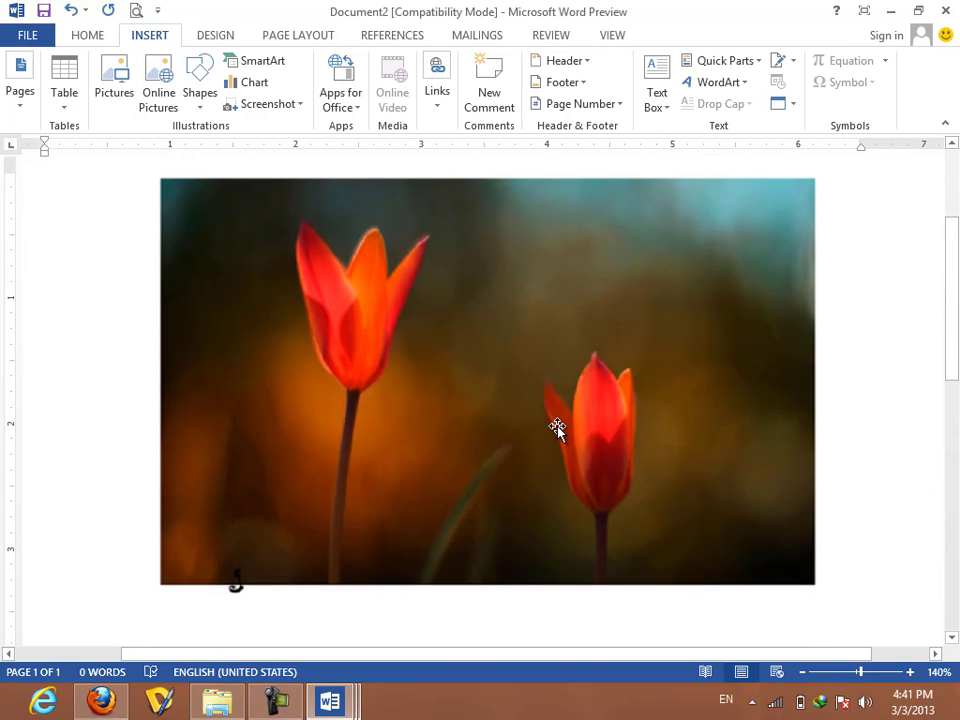
{"action": "scroll", "coordinate": [557, 430], "scroll_direction": "up", "scroll_amount": 3}
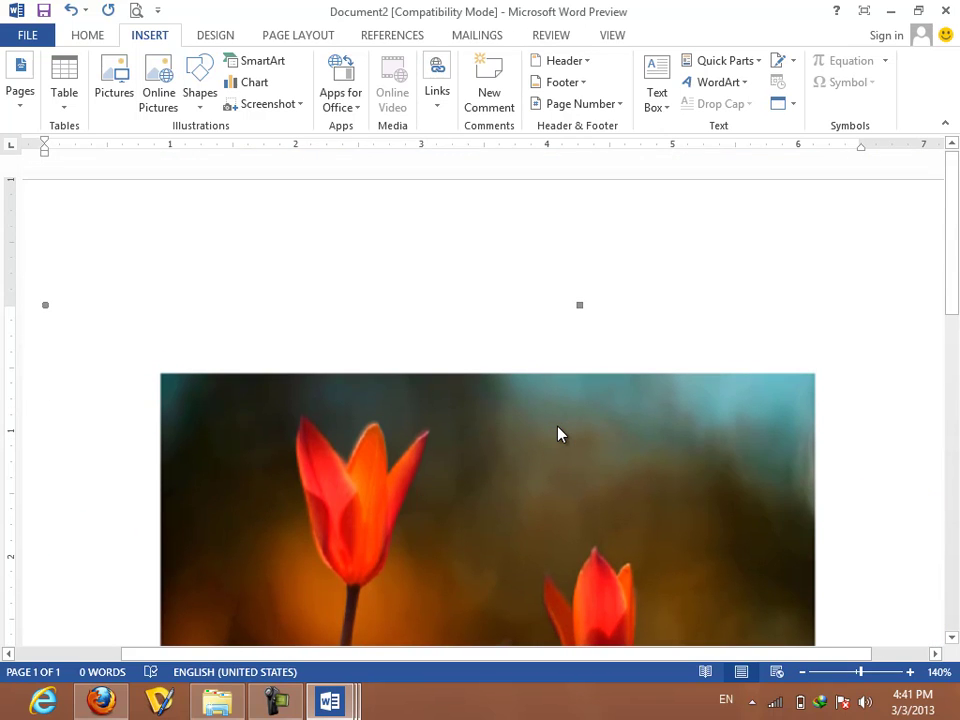
{"action": "left_click", "coordinate": [940, 12]}
Discard Document2 without saving and delete all content from Document1, leaving 0 words.
{"action": "left_click", "coordinate": [485, 390]}
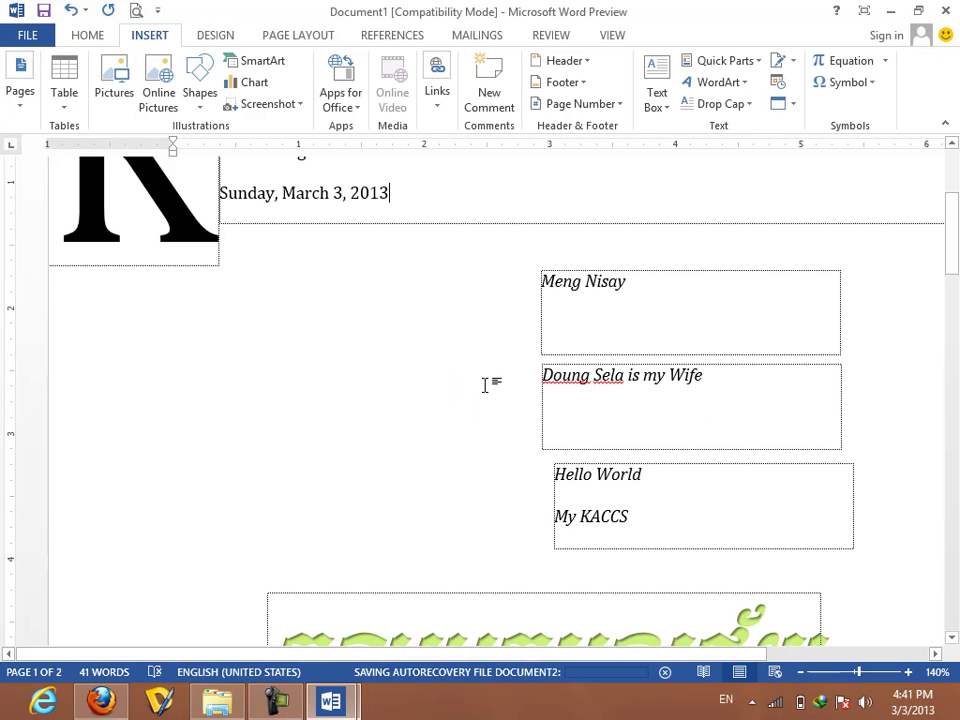
{"action": "scroll", "coordinate": [542, 312], "scroll_direction": "up", "scroll_amount": 3}
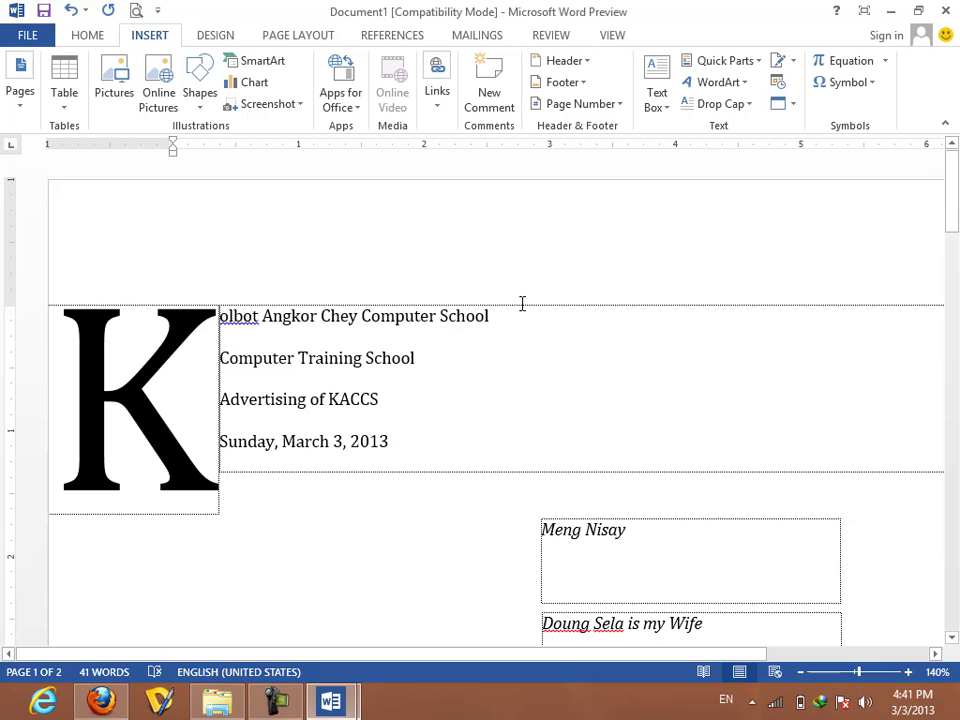
{"action": "key", "text": "ctrl+a"}
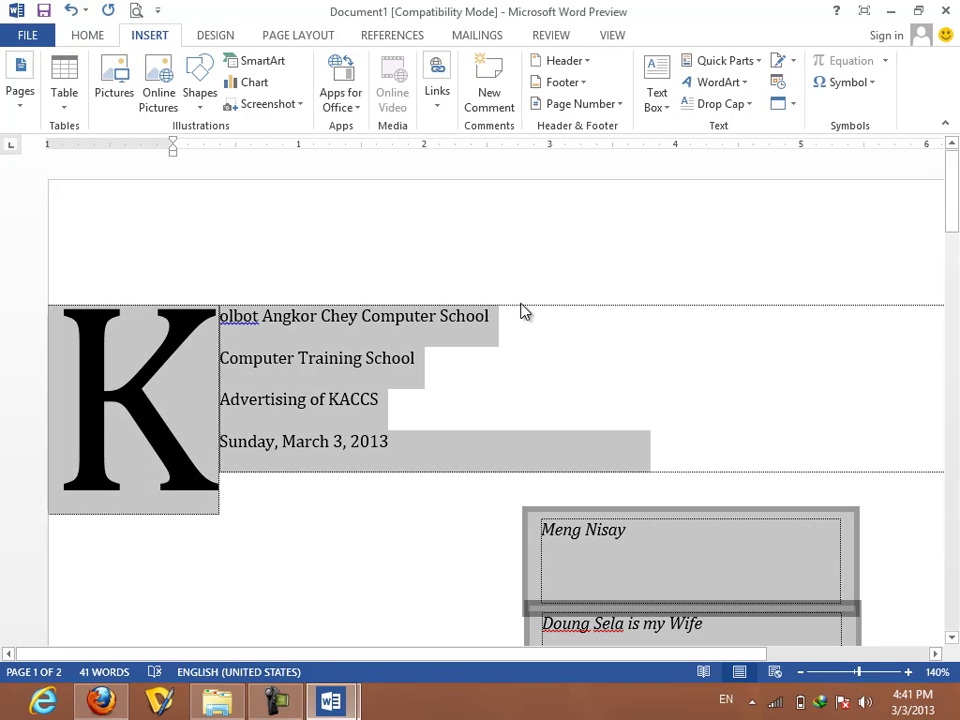
{"action": "key", "text": "Delete"}
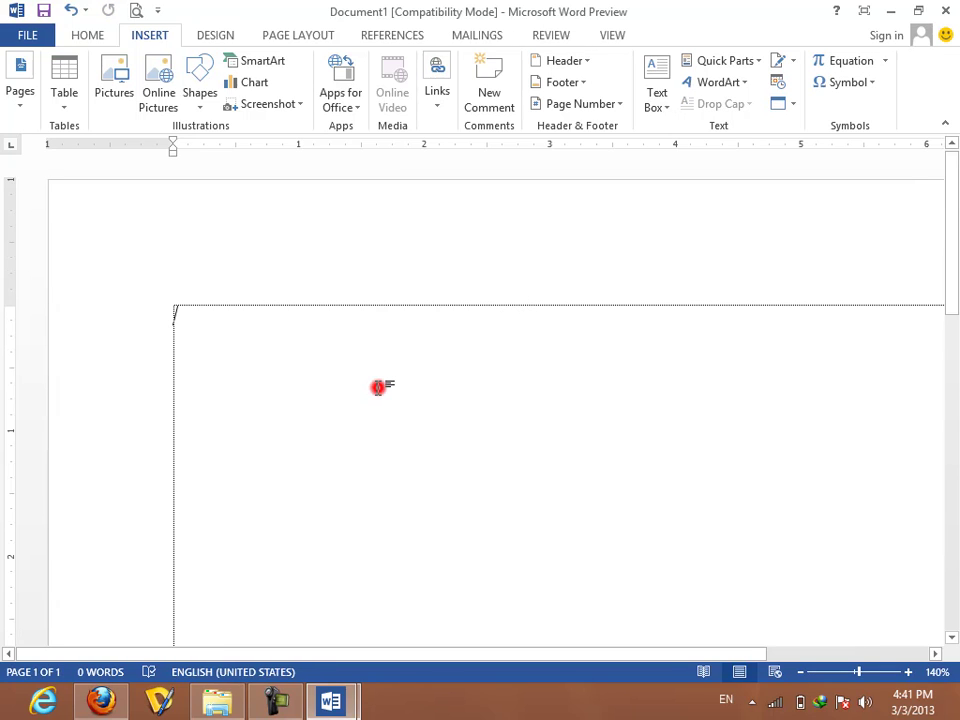
Embed a new XaraX Document object from the Create New list into Document1.
{"action": "left_click", "coordinate": [775, 106]}
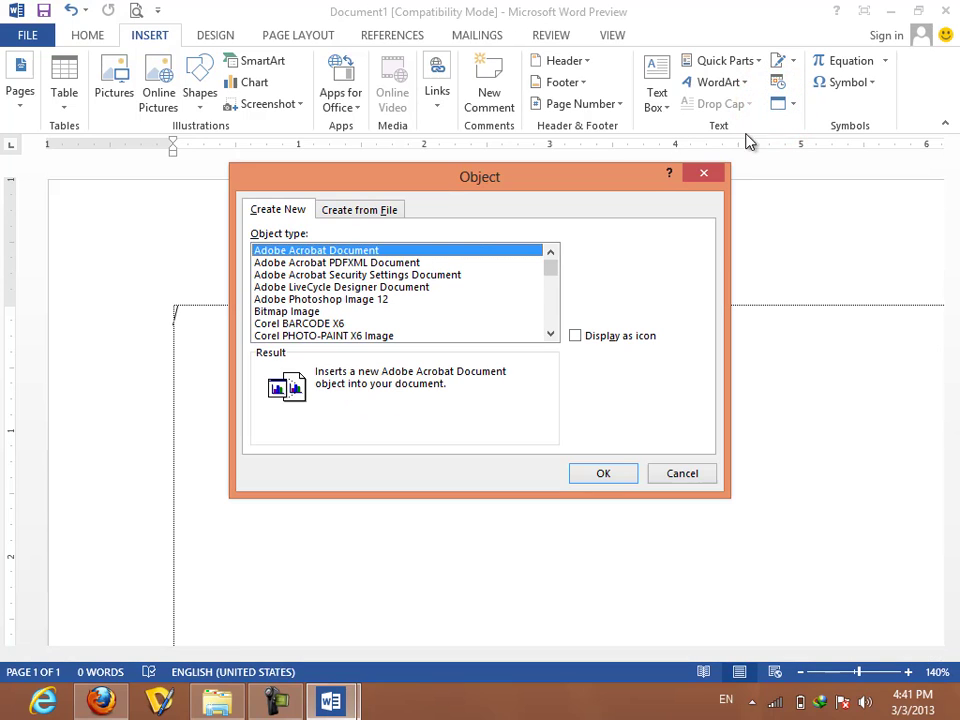
{"action": "left_click_drag", "start_coordinate": [551, 268], "coordinate": [560, 318]}
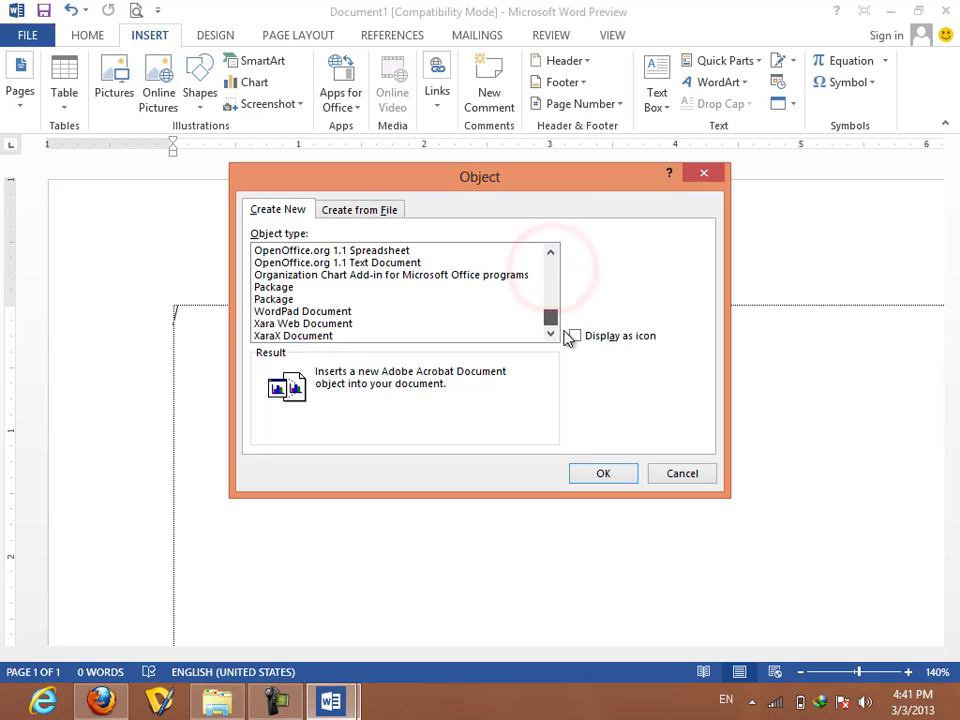
{"action": "left_click", "coordinate": [311, 323]}
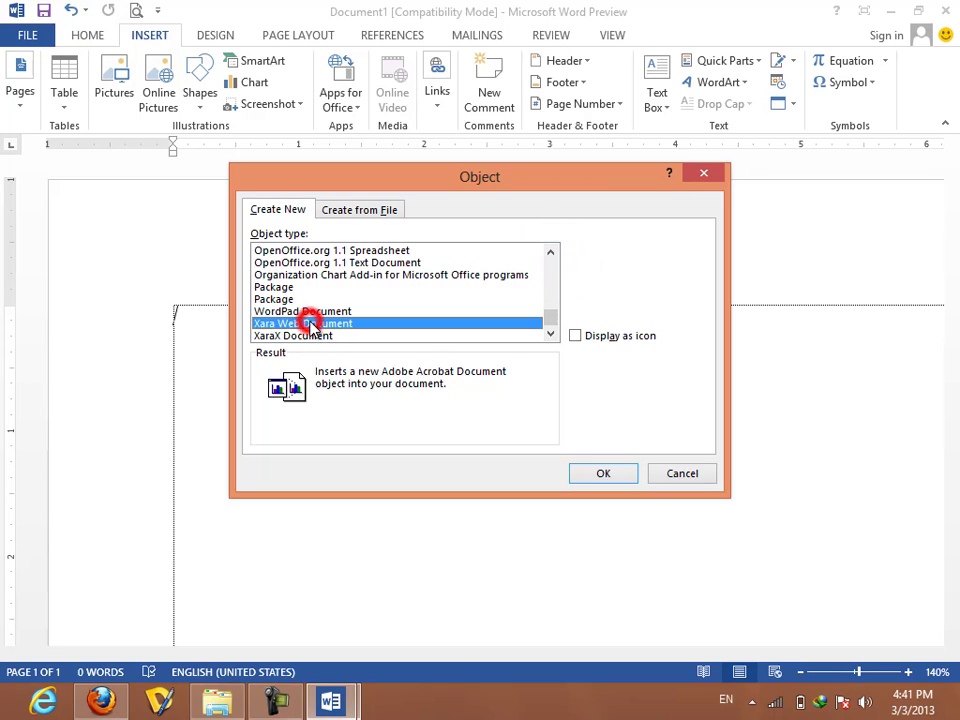
{"action": "left_click", "coordinate": [305, 336]}
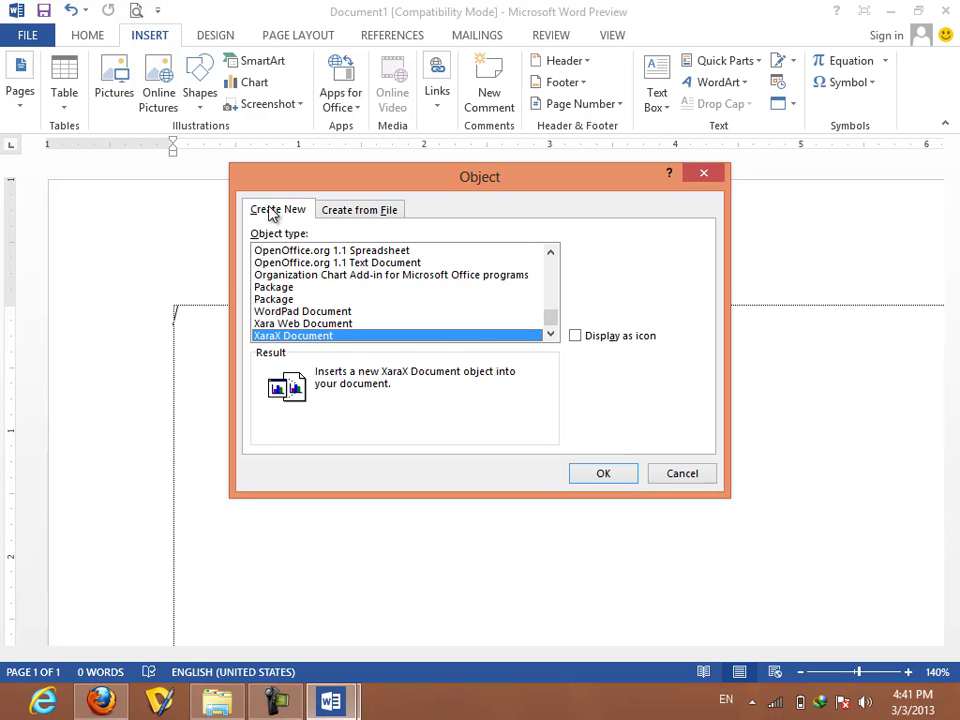
{"action": "left_click", "coordinate": [592, 470]}
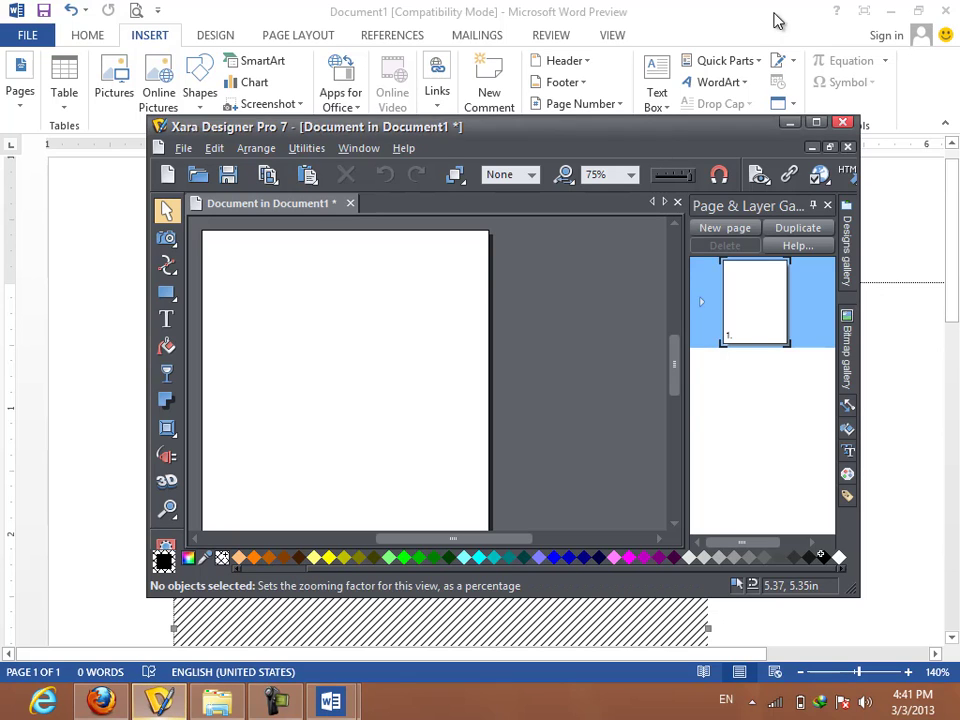
Maximize the Xara window, zoom into the page's upper area, and start a text line there.
{"action": "left_click", "coordinate": [817, 125]}
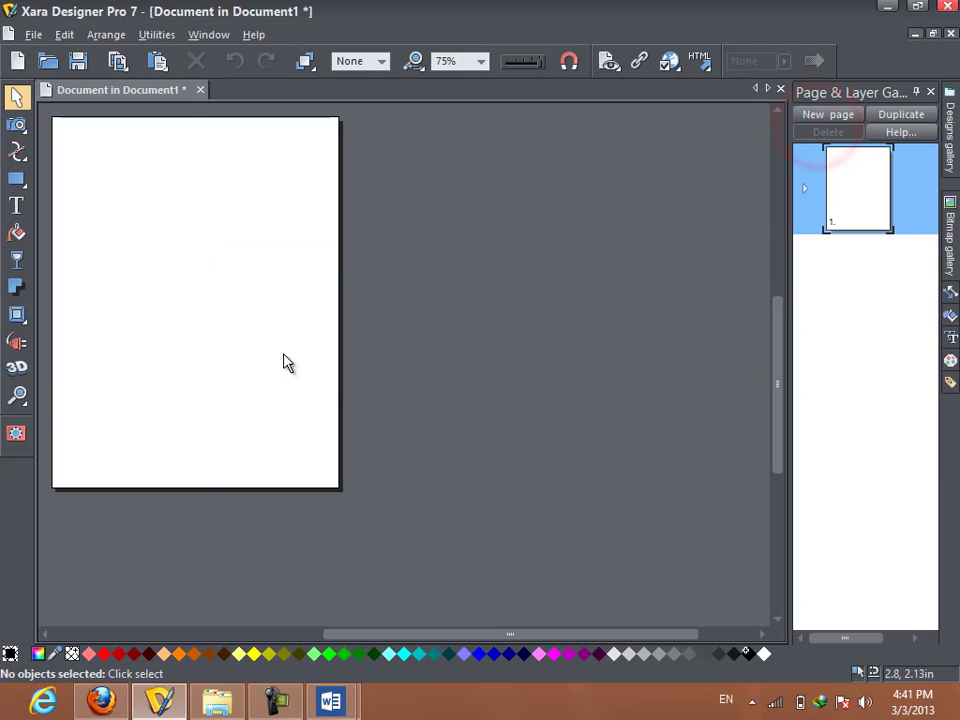
{"action": "left_click", "coordinate": [17, 396]}
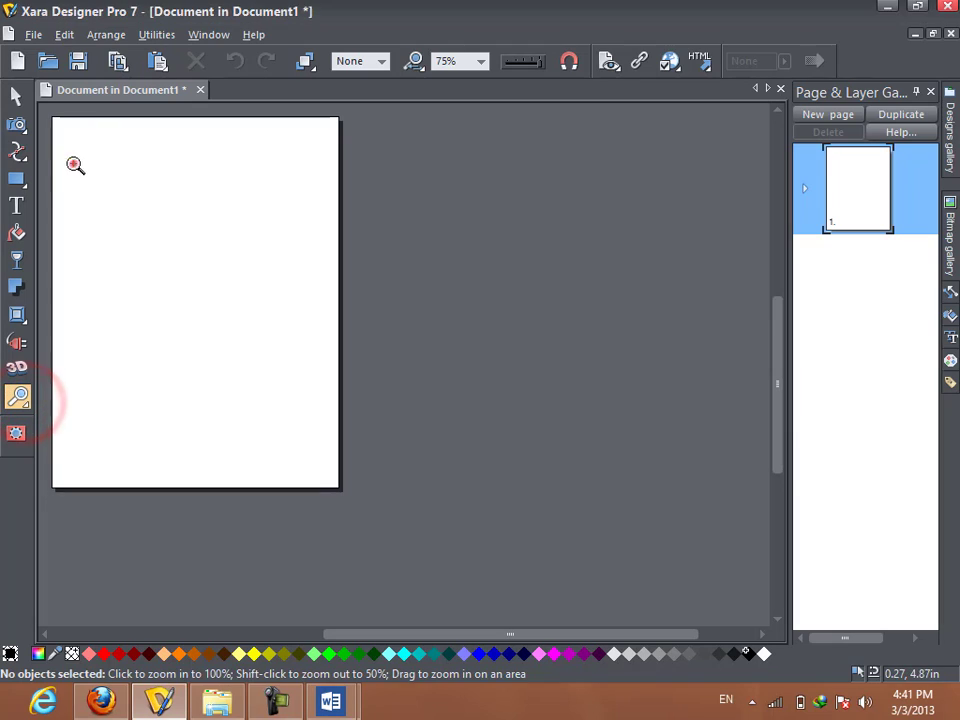
{"action": "left_click_drag", "start_coordinate": [74, 163], "coordinate": [330, 362]}
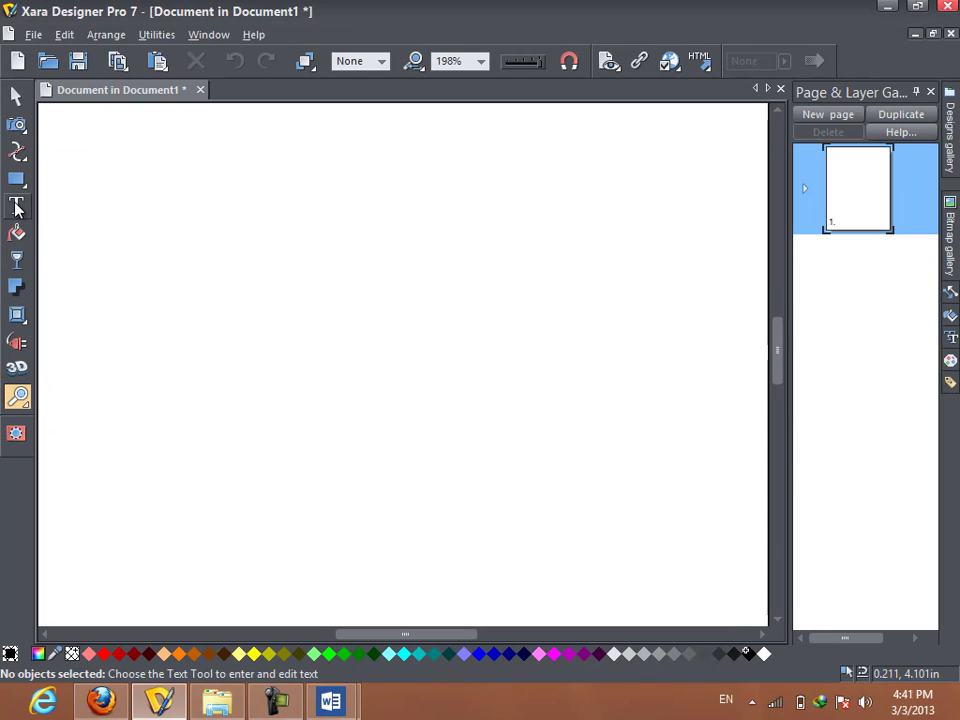
{"action": "left_click", "coordinate": [16, 207]}
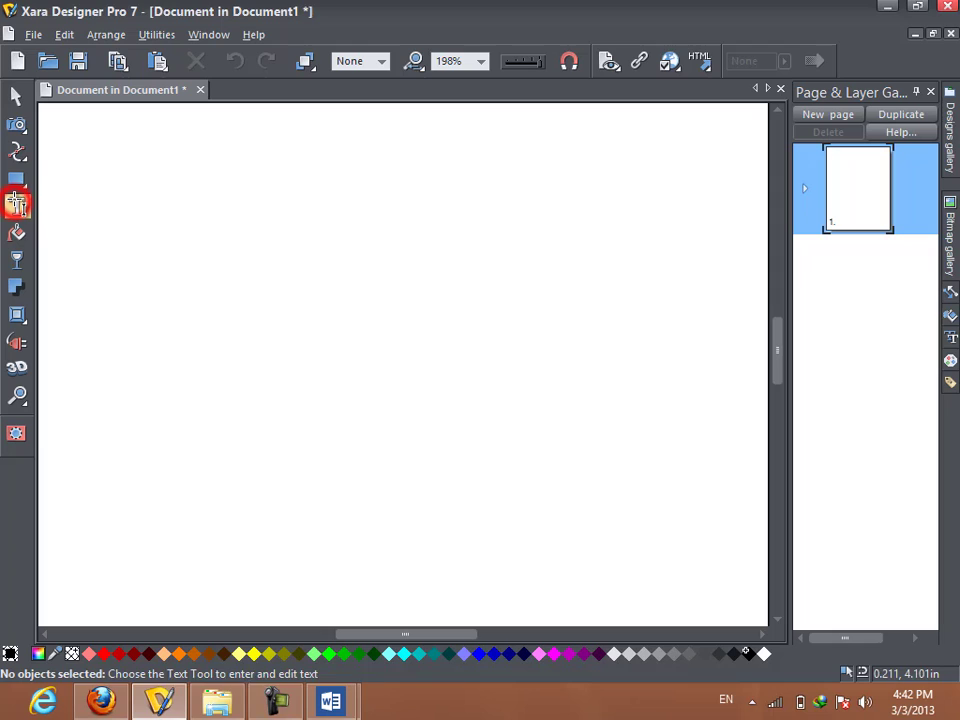
{"action": "left_click", "coordinate": [226, 259]}
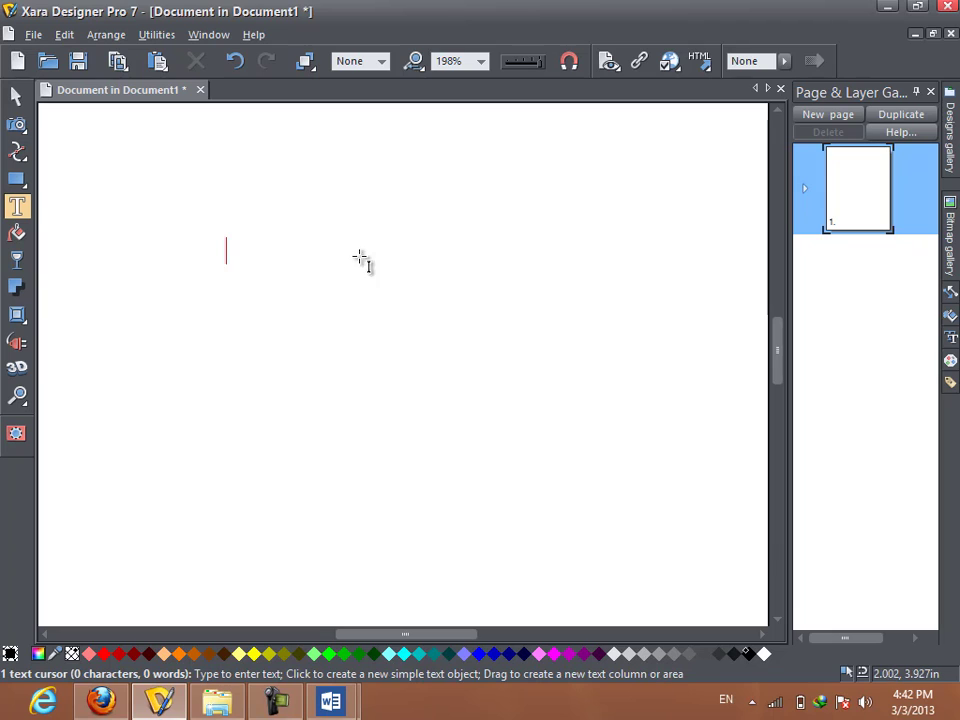
Open the Control Bars settings from the Window menu and close them without changes.
{"action": "left_click", "coordinate": [208, 35]}
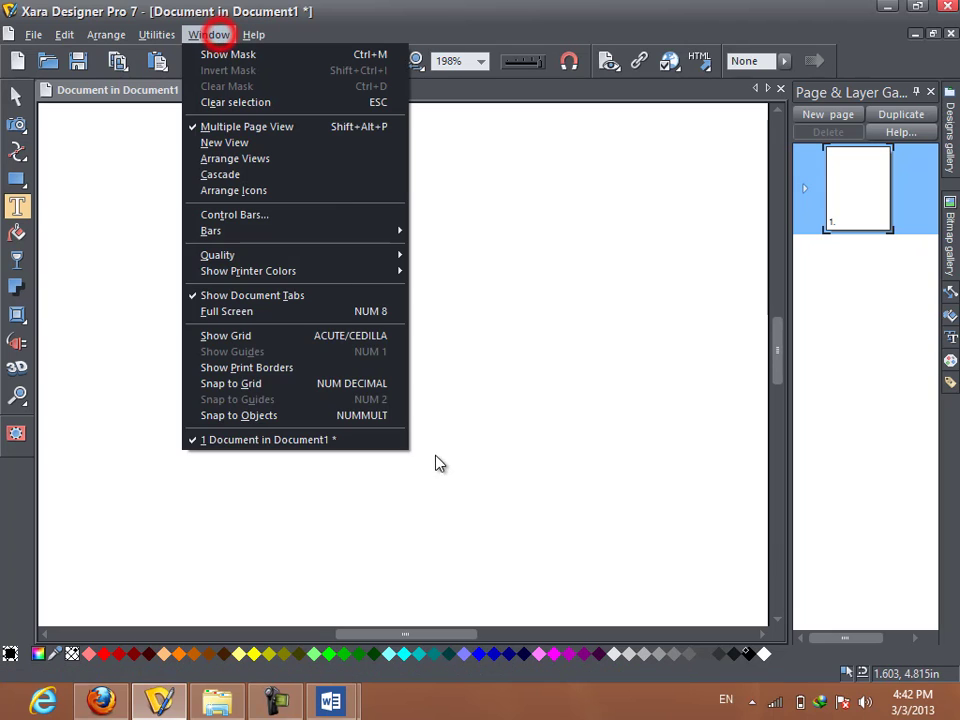
{"action": "left_click", "coordinate": [347, 214]}
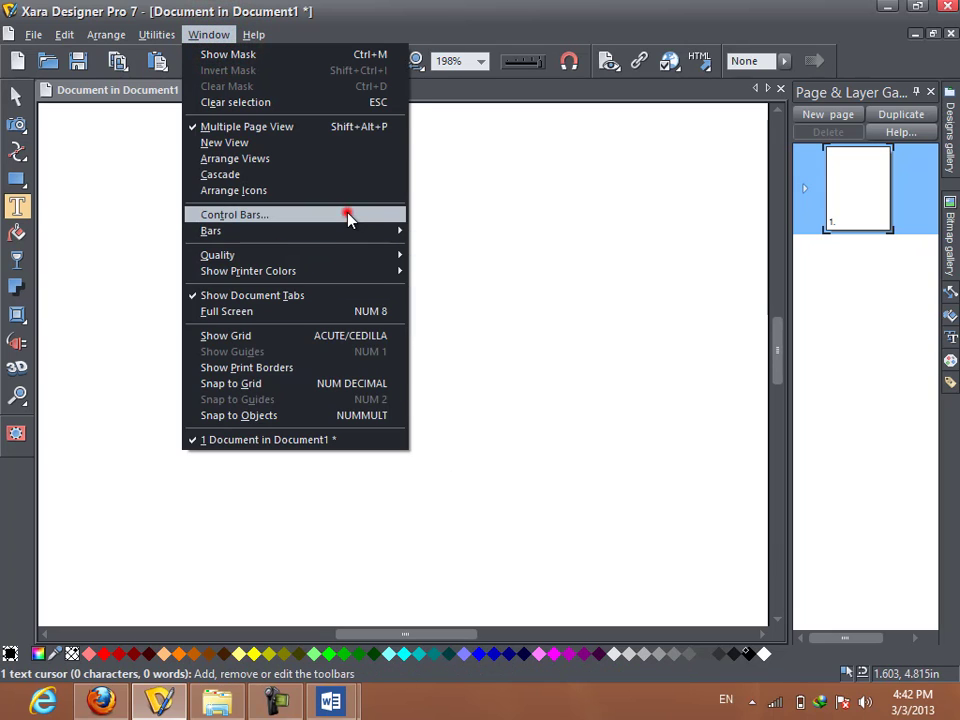
{"action": "left_click", "coordinate": [584, 326]}
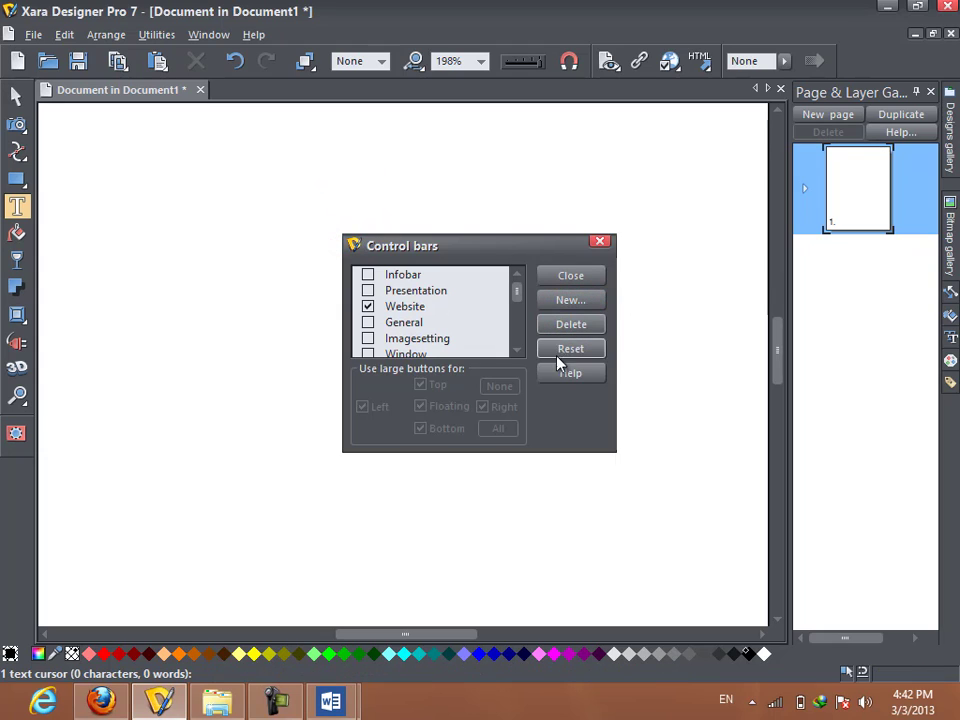
{"action": "left_click", "coordinate": [561, 274]}
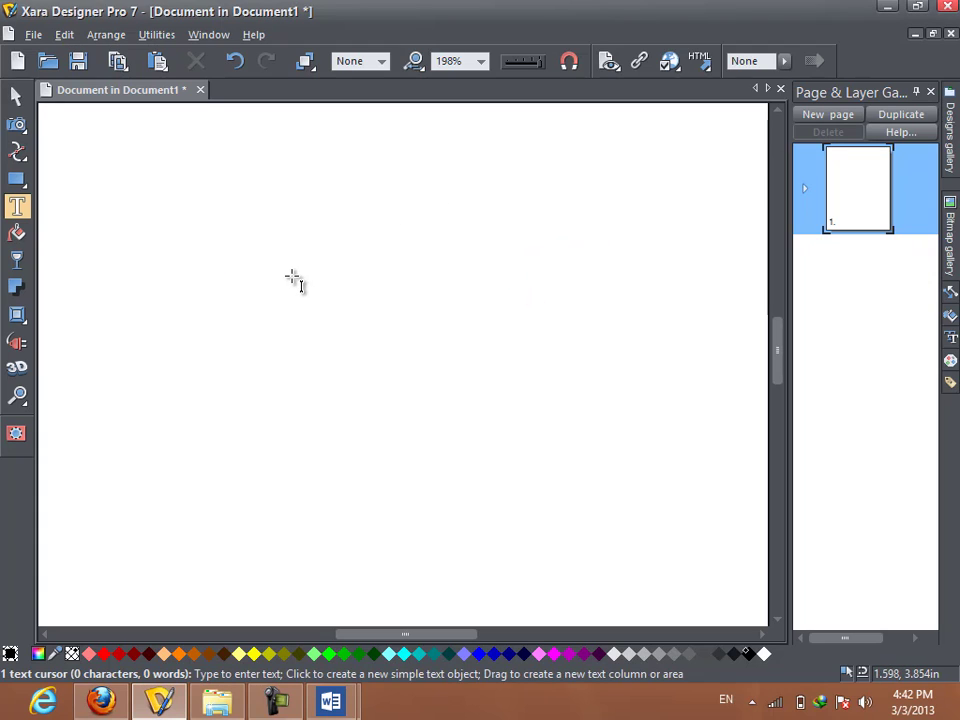
Type DOUNG SELA in bold and scale it up to very large lettering.
{"action": "type", "text": "DOU"}
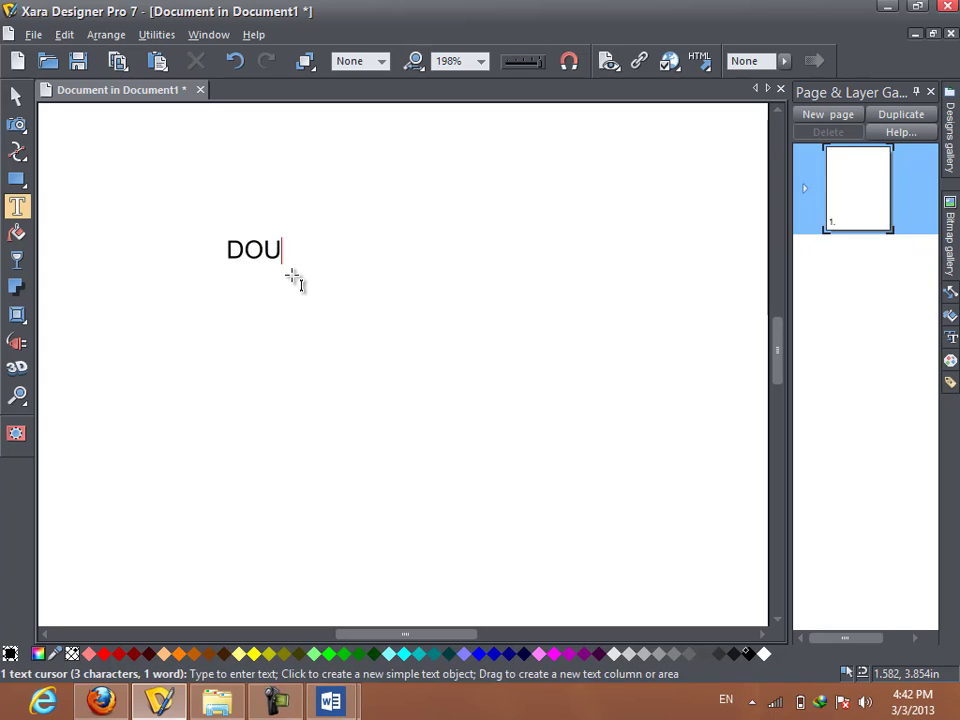
{"action": "type", "text": "NG SELA"}
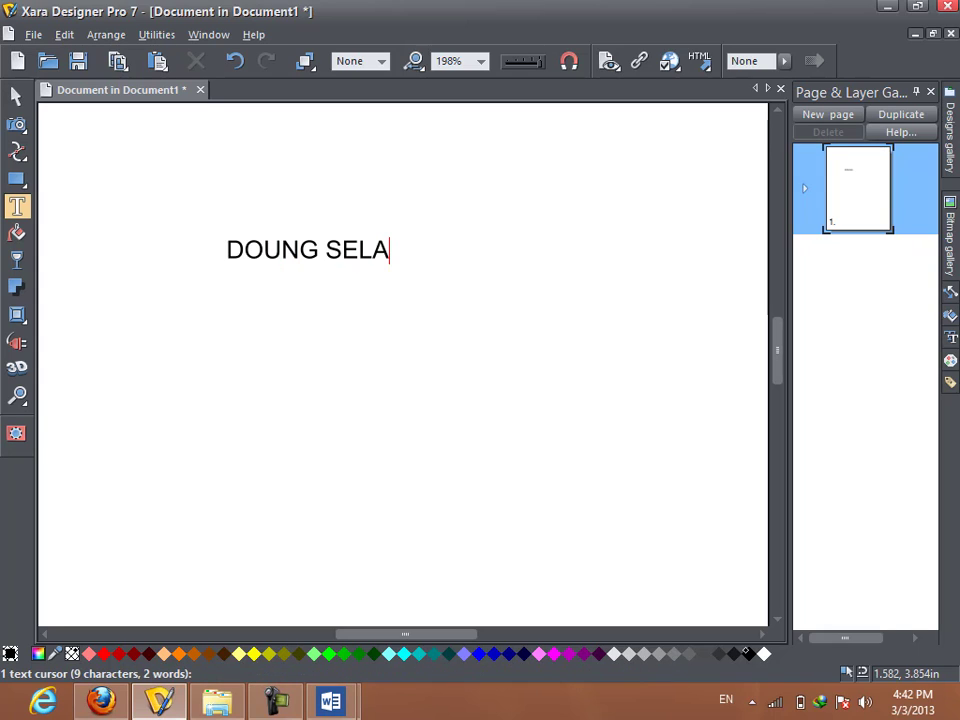
{"action": "key", "text": "ctrl+a"}
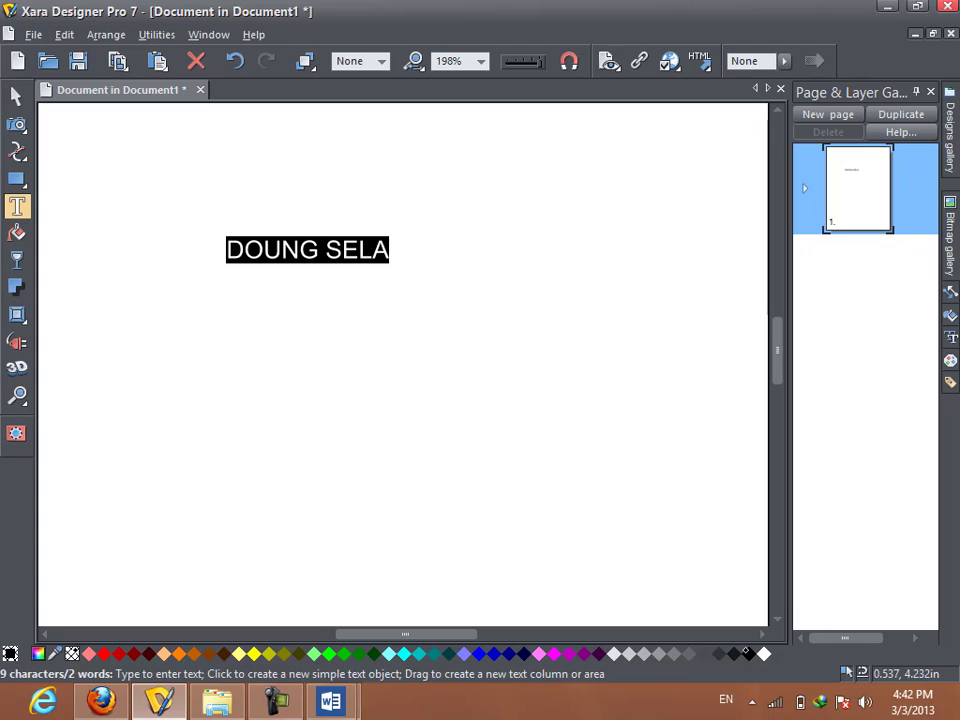
{"action": "key", "text": "ctrl+b"}
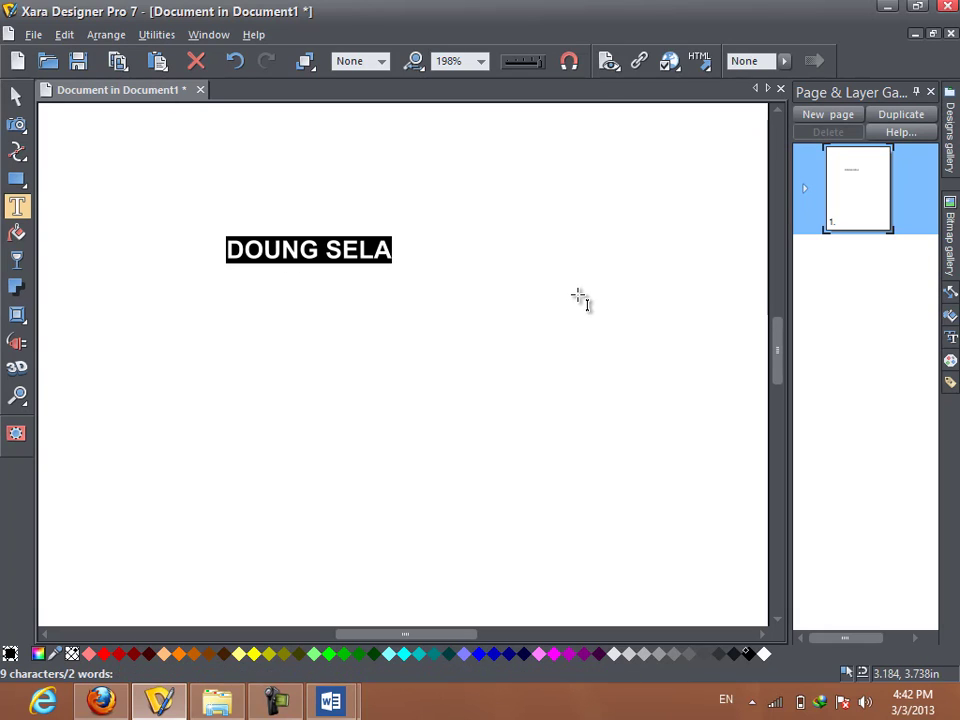
{"action": "left_click", "coordinate": [17, 96]}
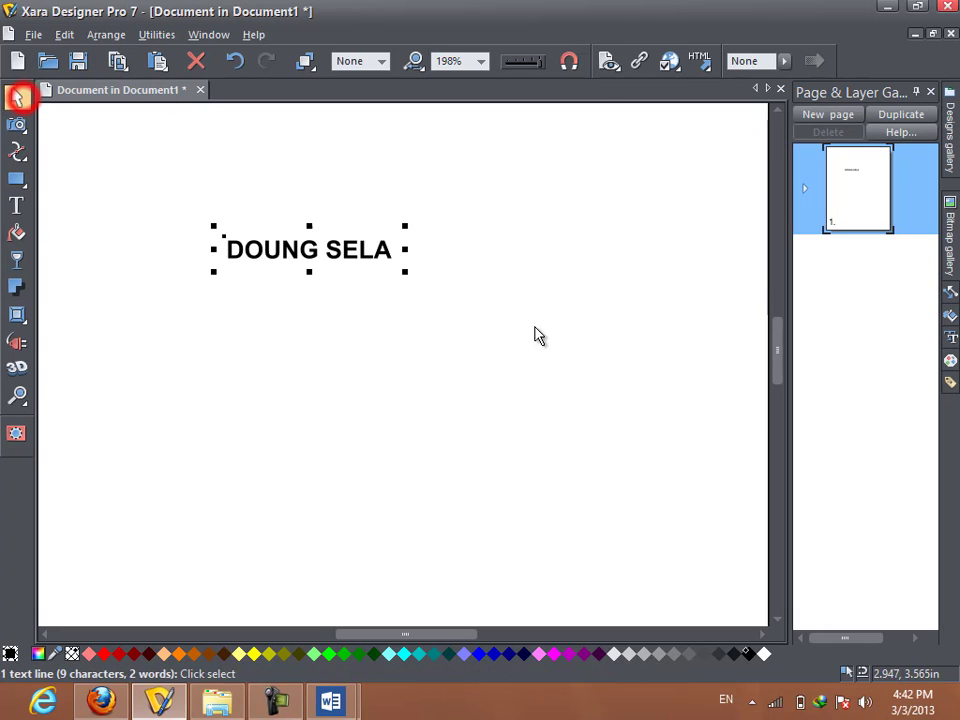
{"action": "left_click_drag", "start_coordinate": [403, 274], "coordinate": [510, 351]}
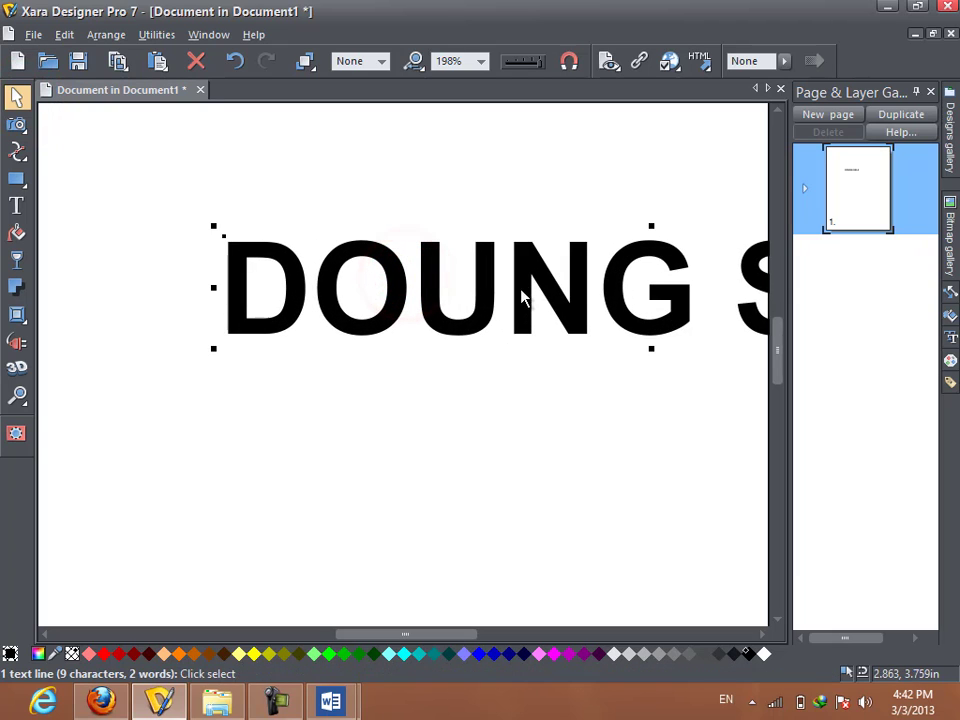
{"action": "left_click_drag", "start_coordinate": [520, 293], "coordinate": [428, 308]}
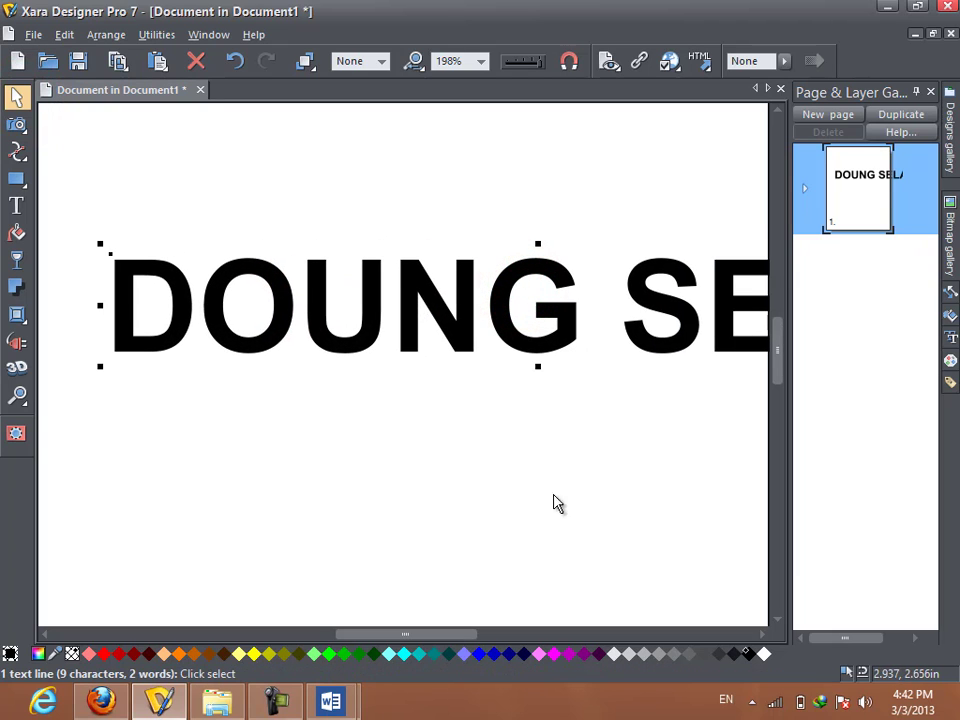
Hide the Page & Layer Gallery, centre the DOUNG SELA text on the page, and colour it orange.
{"action": "left_click", "coordinate": [933, 91]}
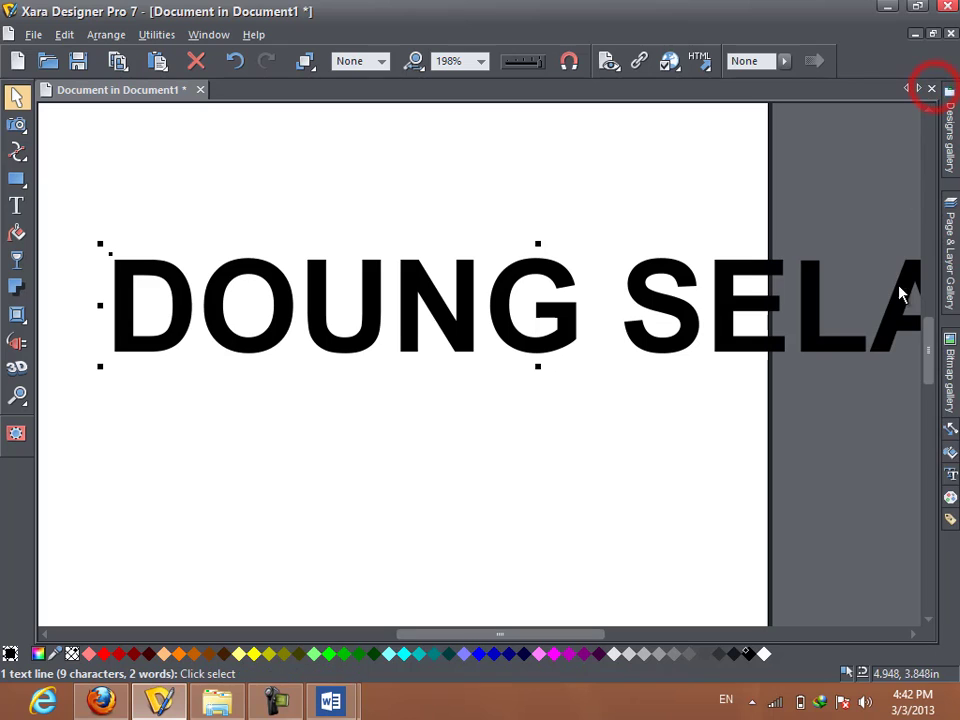
{"action": "left_click_drag", "start_coordinate": [110, 246], "coordinate": [373, 291]}
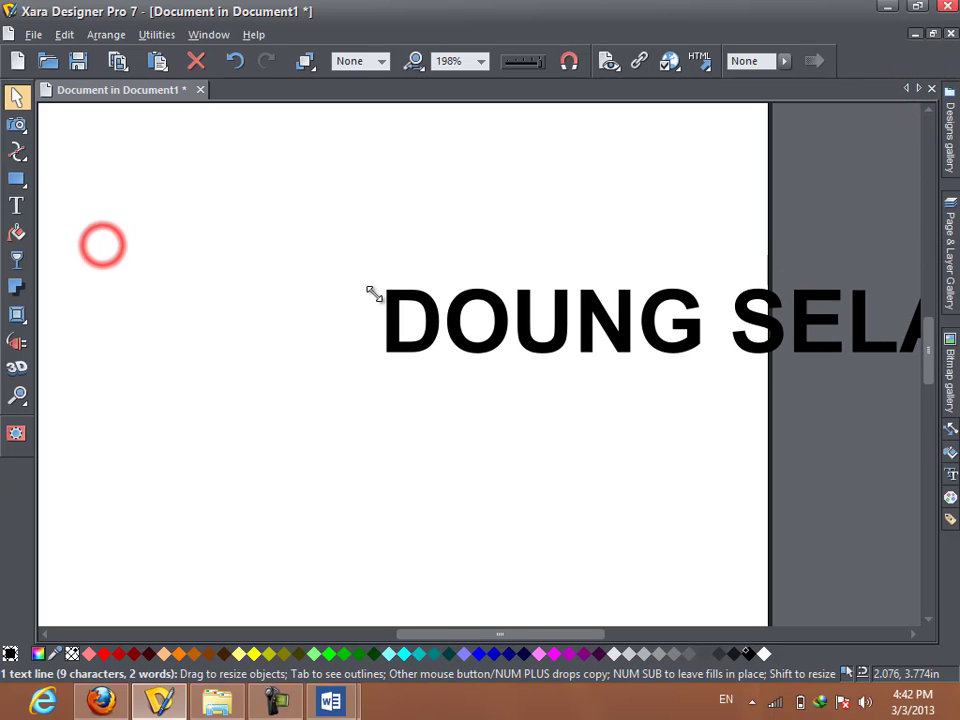
{"action": "mouse_move", "coordinate": [520, 322]}
{"action": "left_mouse_down"}
{"action": "mouse_move", "coordinate": [452, 334]}
{"action": "mouse_move", "coordinate": [261, 332]}
{"action": "left_mouse_up"}
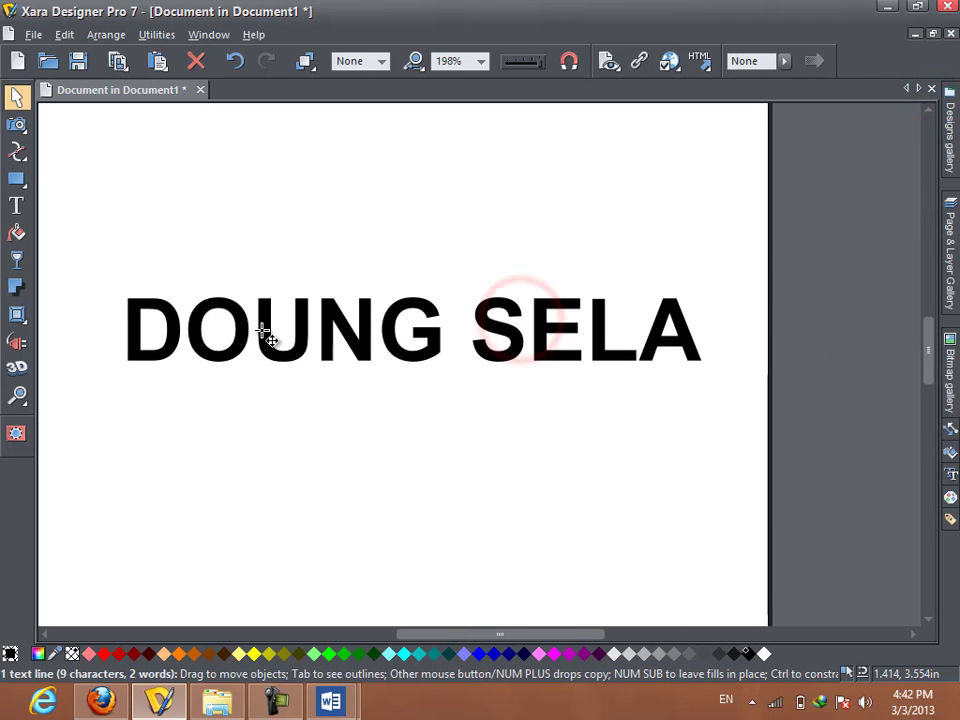
{"action": "left_click", "coordinate": [259, 654]}
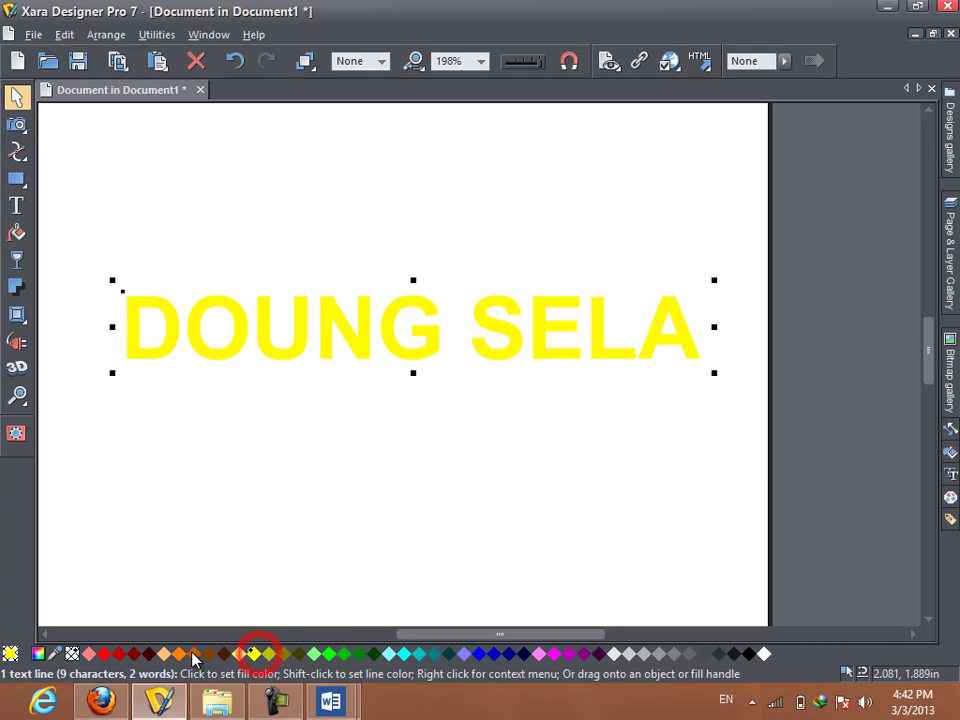
{"action": "left_click", "coordinate": [179, 654]}
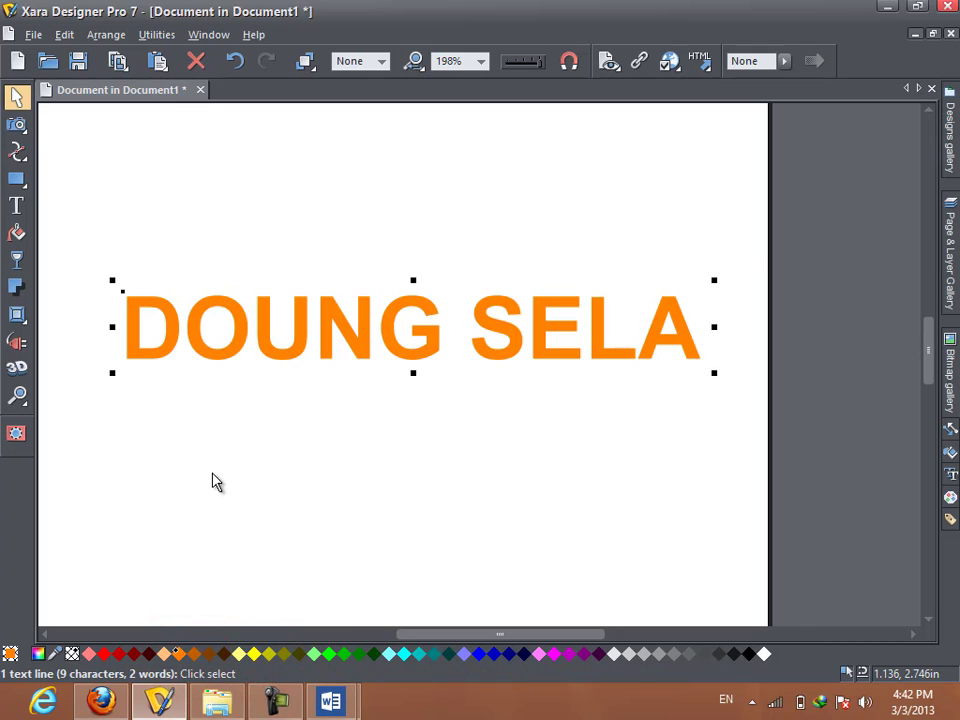
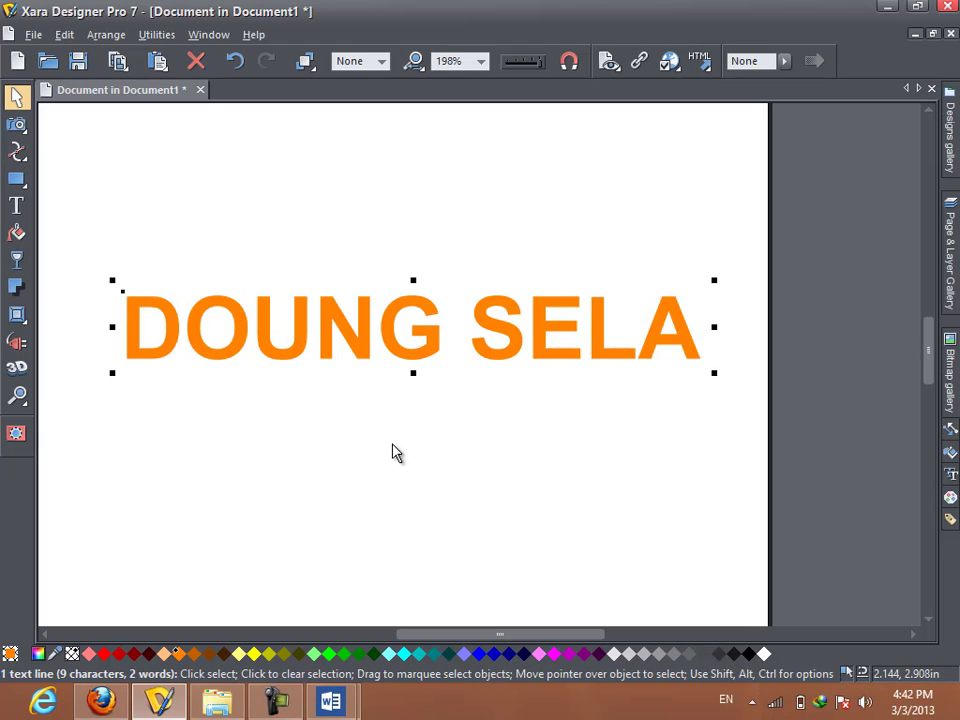
Lower the text's rotation centre and pick the Transparency tool.
{"action": "left_click", "coordinate": [386, 324]}
{"action": "left_click_drag", "start_coordinate": [413, 326], "coordinate": [373, 369]}
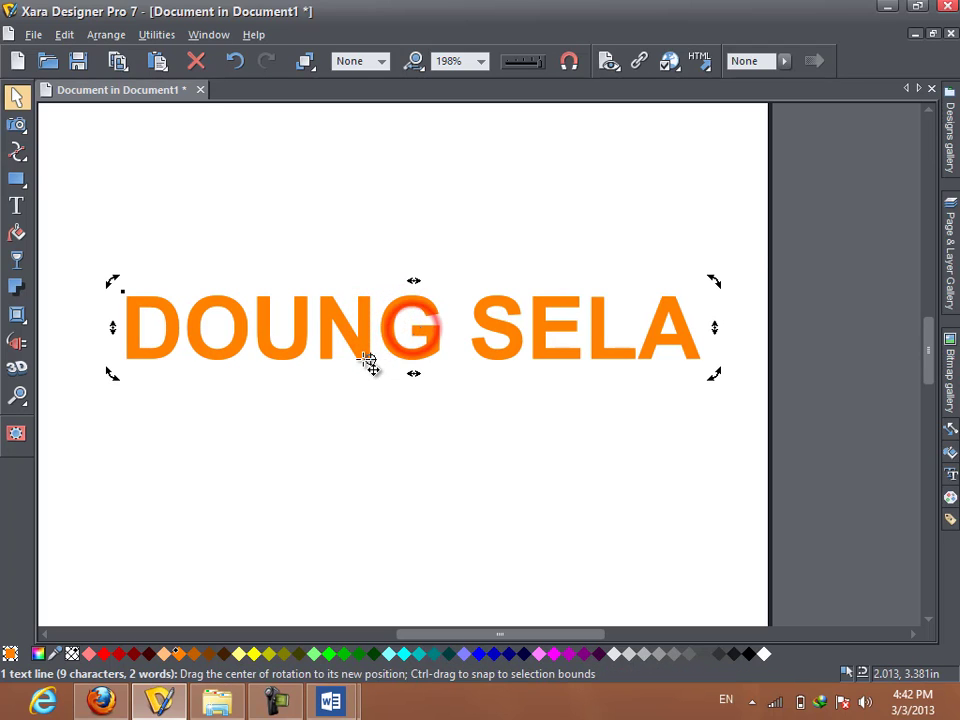
{"action": "left_click", "coordinate": [17, 260]}
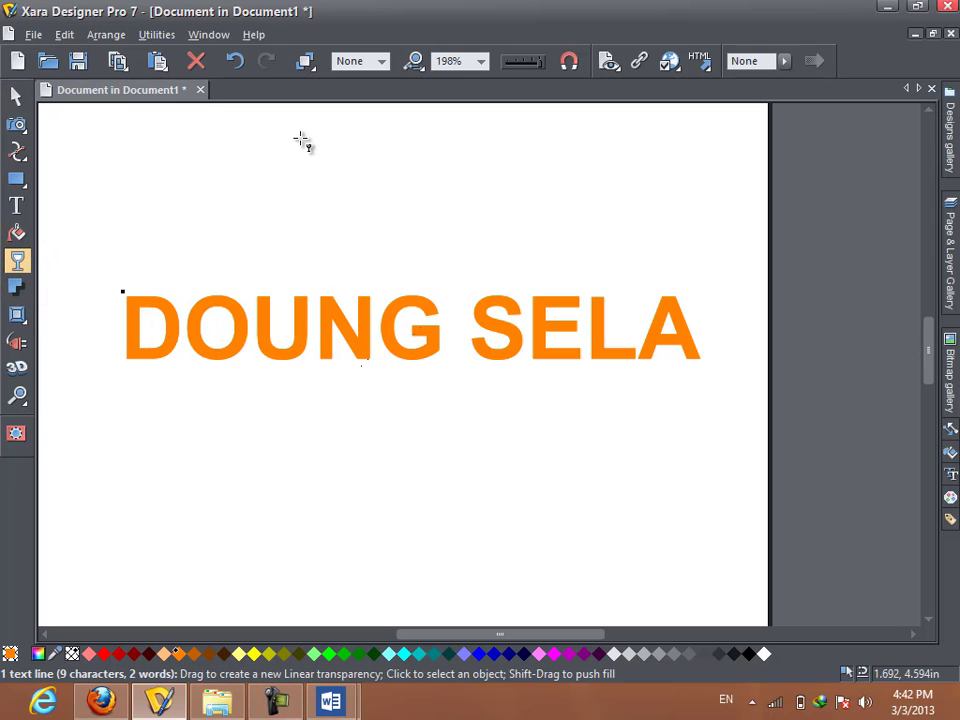
Reset all control bars to their defaults through Window > Control Bars.
{"action": "left_click", "coordinate": [214, 36]}
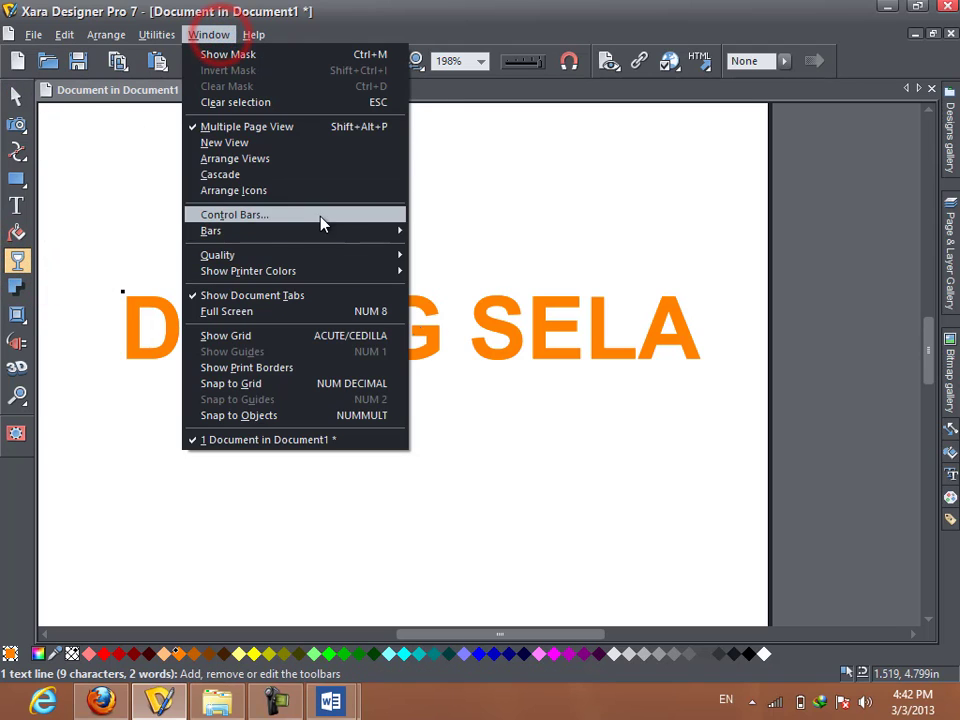
{"action": "left_click", "coordinate": [320, 214]}
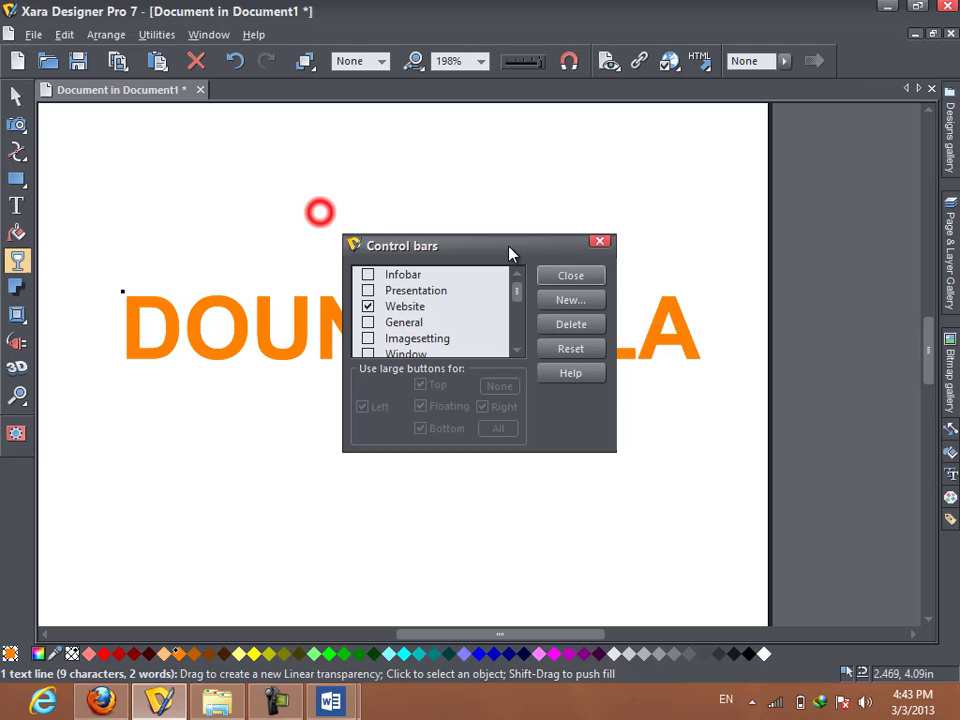
{"action": "left_click", "coordinate": [587, 348]}
{"action": "left_click", "coordinate": [436, 379]}
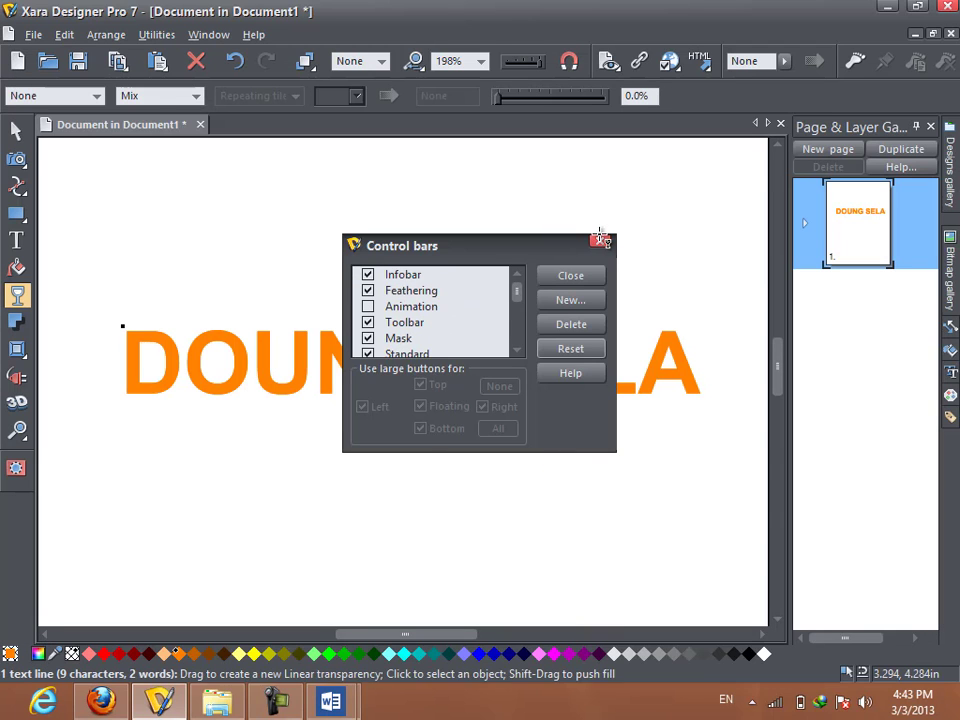
{"action": "left_click", "coordinate": [599, 241]}
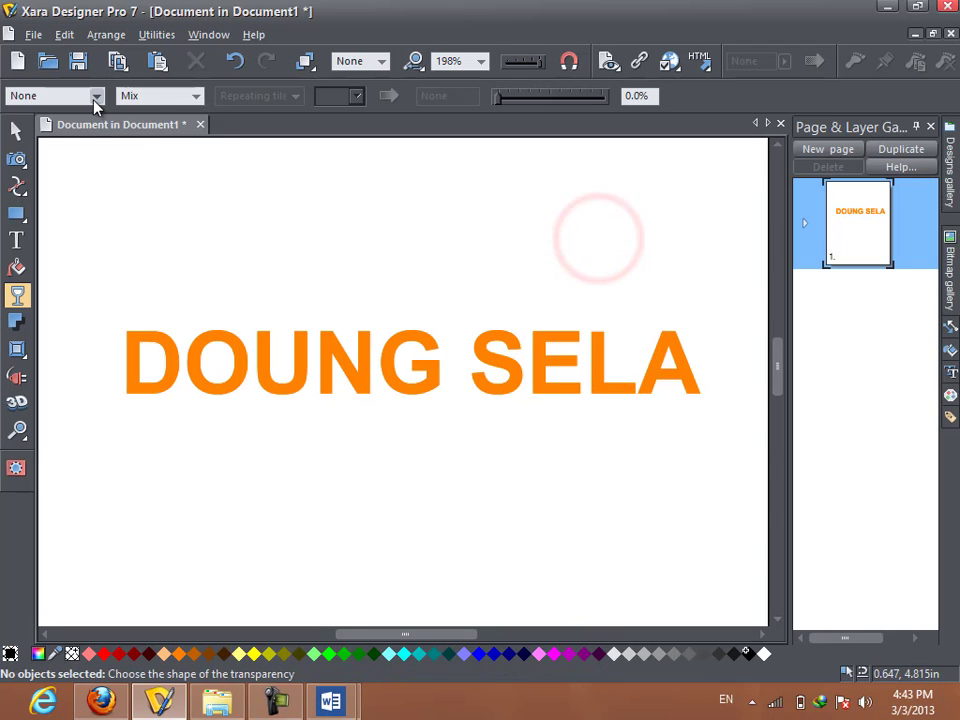
Give the DOUNG SELA text a Flat 50% transparency.
{"action": "left_click", "coordinate": [96, 95]}
{"action": "left_click", "coordinate": [205, 334]}
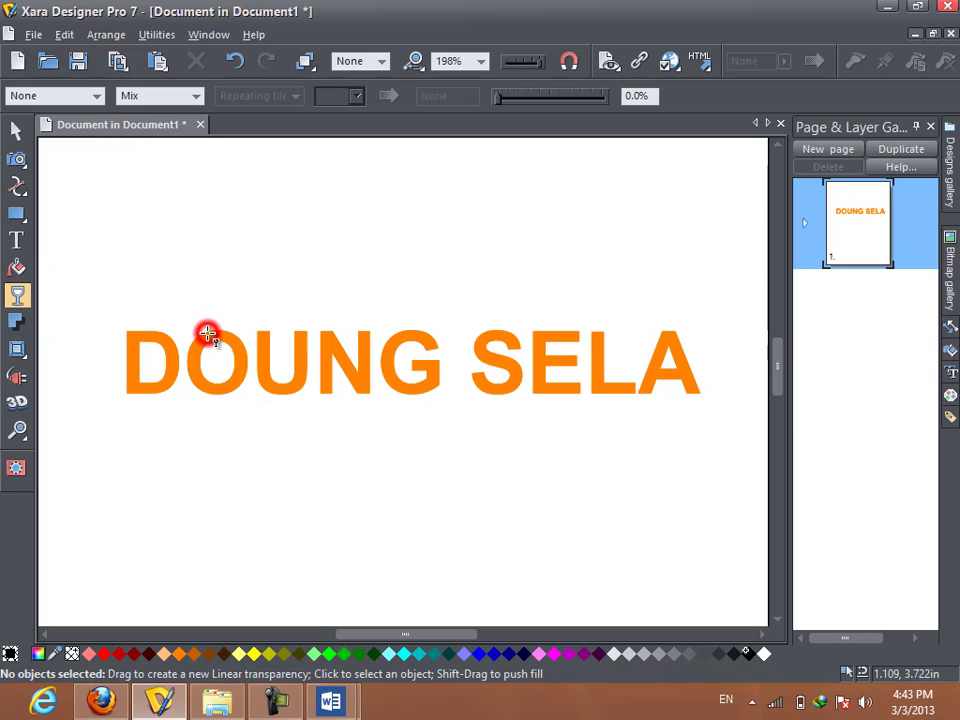
{"action": "left_click", "coordinate": [207, 332]}
{"action": "left_click", "coordinate": [97, 101]}
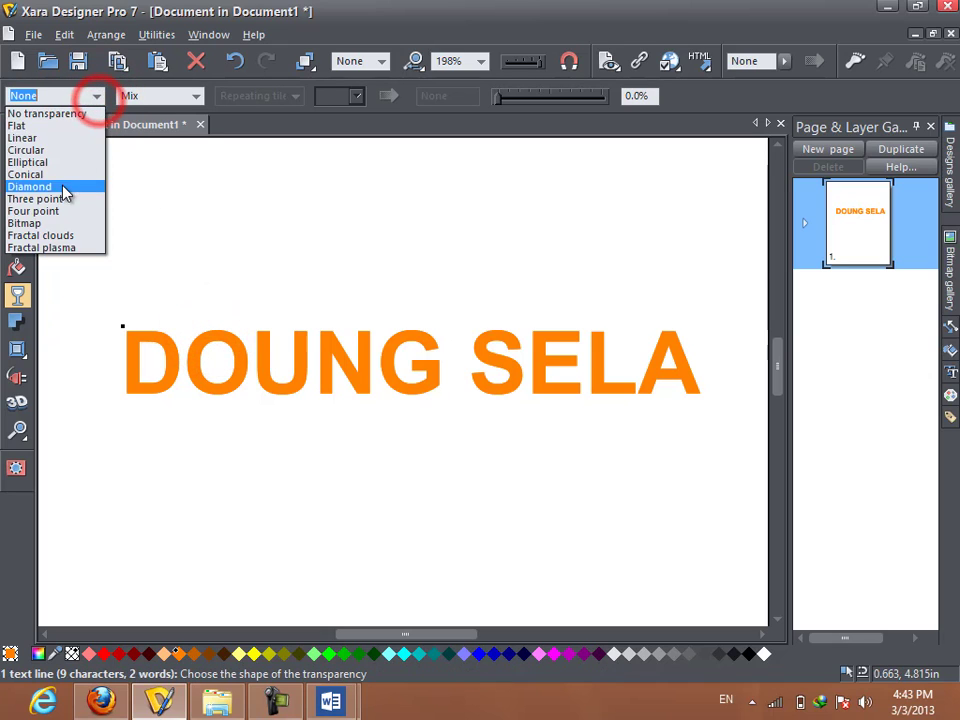
{"action": "left_click", "coordinate": [47, 124]}
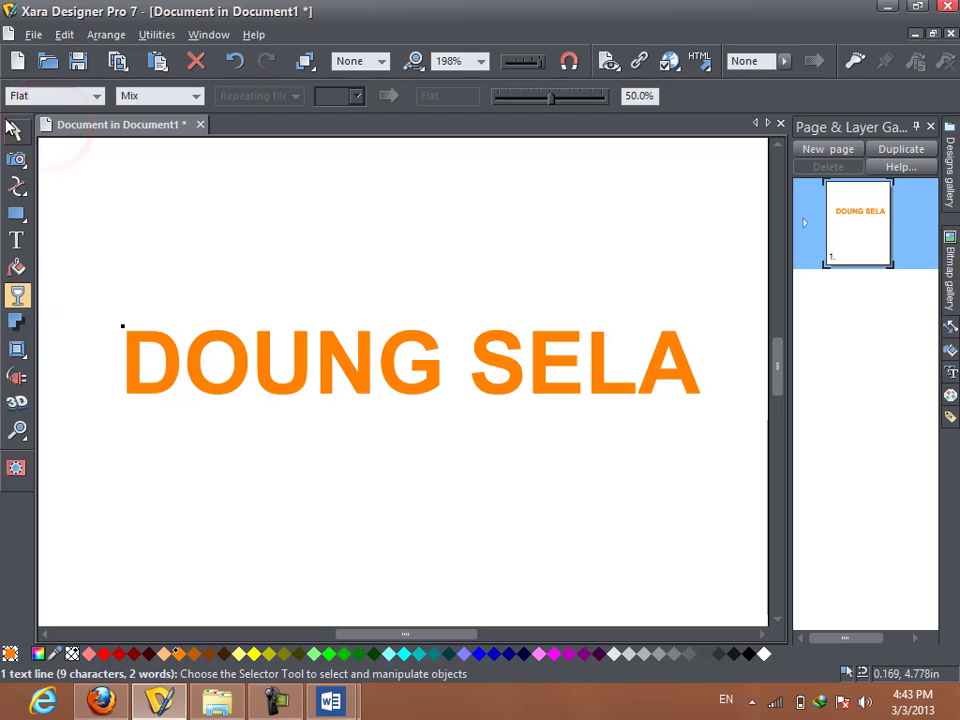
Create a vertically flipped copy of the text below it and nudge it down.
{"action": "left_click", "coordinate": [17, 131]}
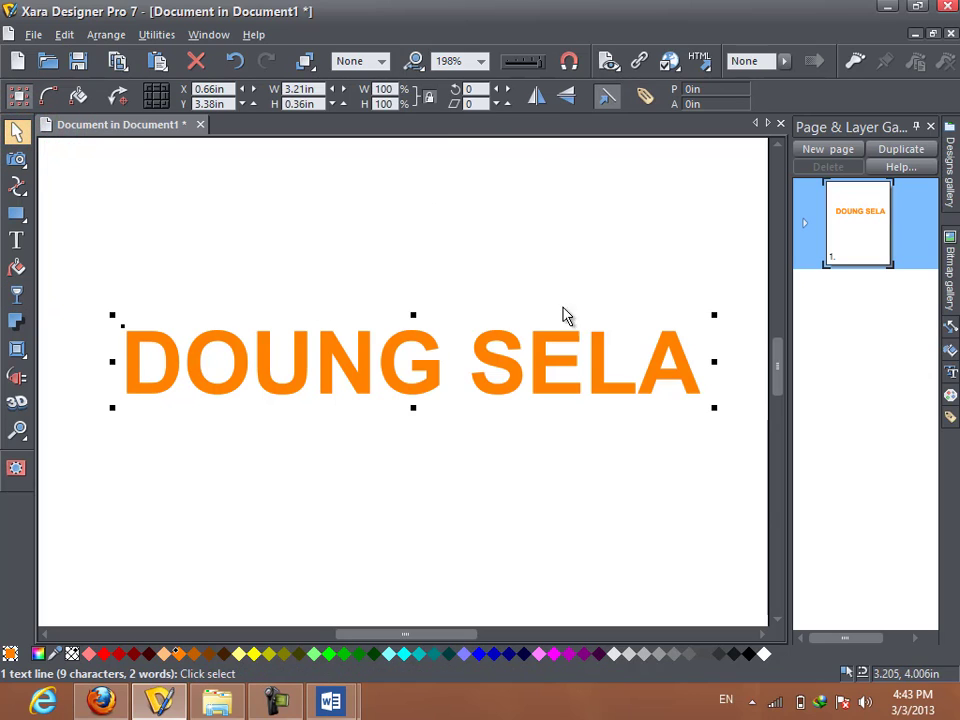
{"action": "left_click", "coordinate": [500, 366]}
{"action": "left_click_drag", "start_coordinate": [413, 361], "coordinate": [405, 398]}
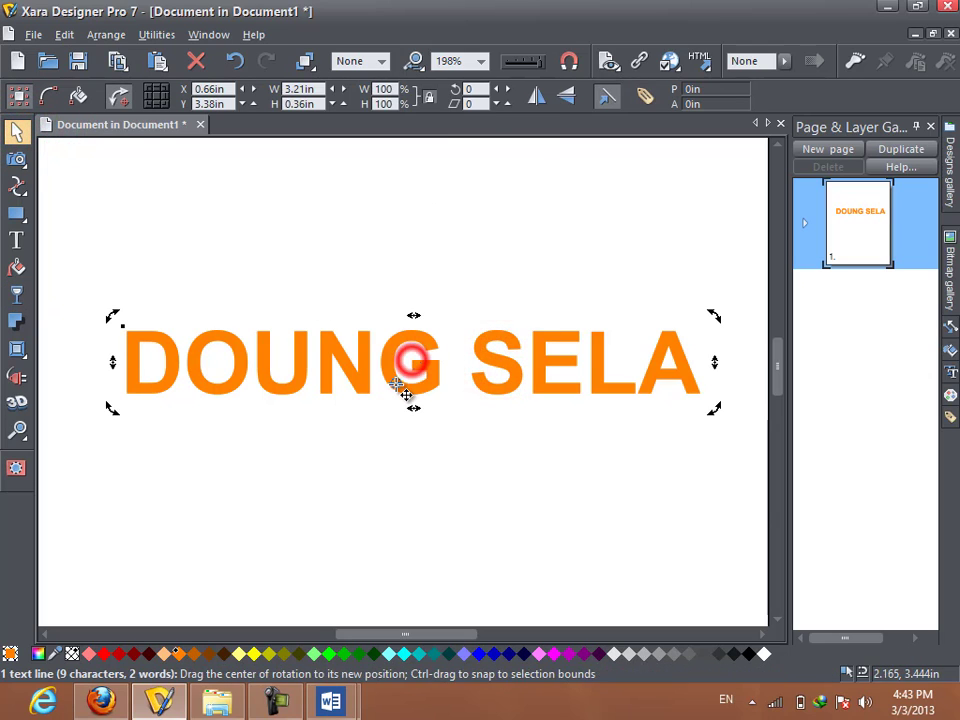
{"action": "left_click", "coordinate": [566, 97]}
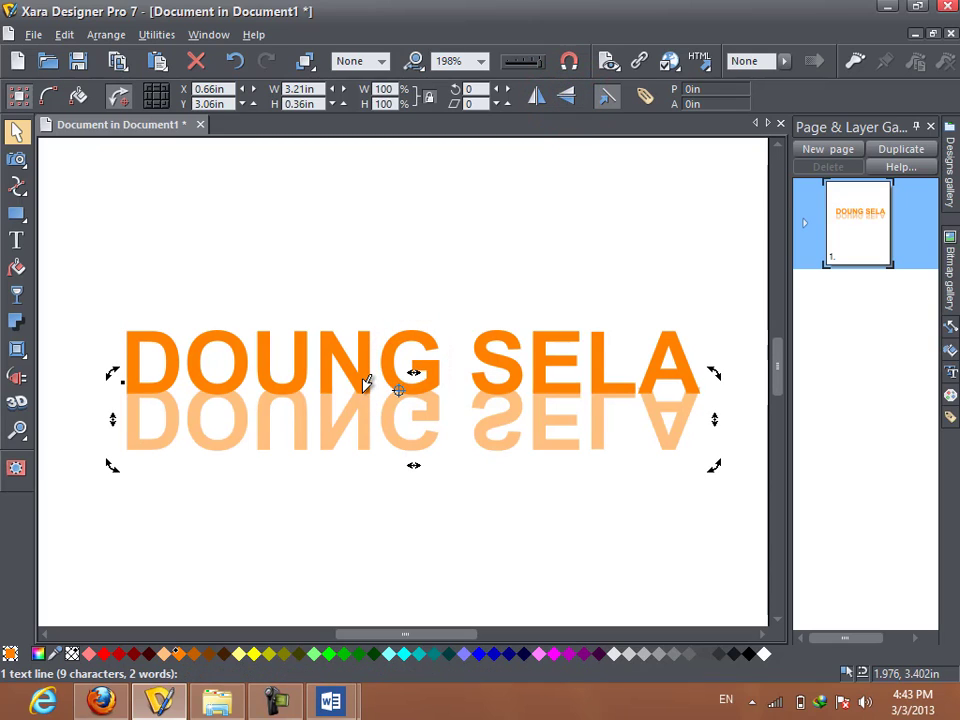
{"action": "key", "text": "Down"}
{"action": "key", "text": "Down"}
{"action": "key", "text": "Down"}
{"action": "key", "text": "Down"}
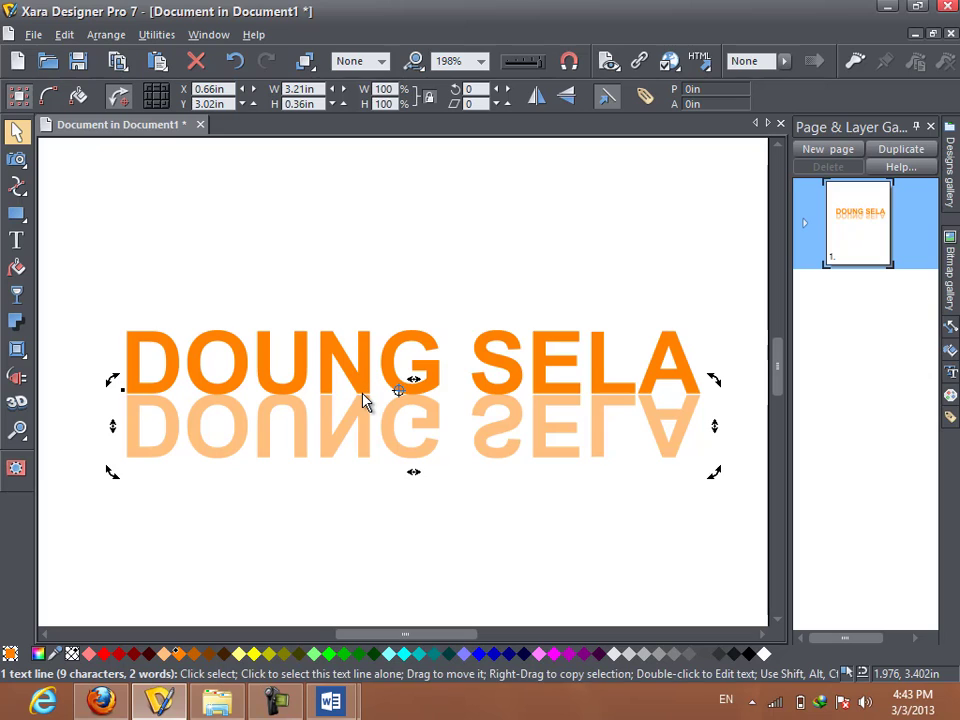
Fade the flipped copy toward its bottom with a linear transparency, then reselect the original text.
{"action": "left_click", "coordinate": [17, 296]}
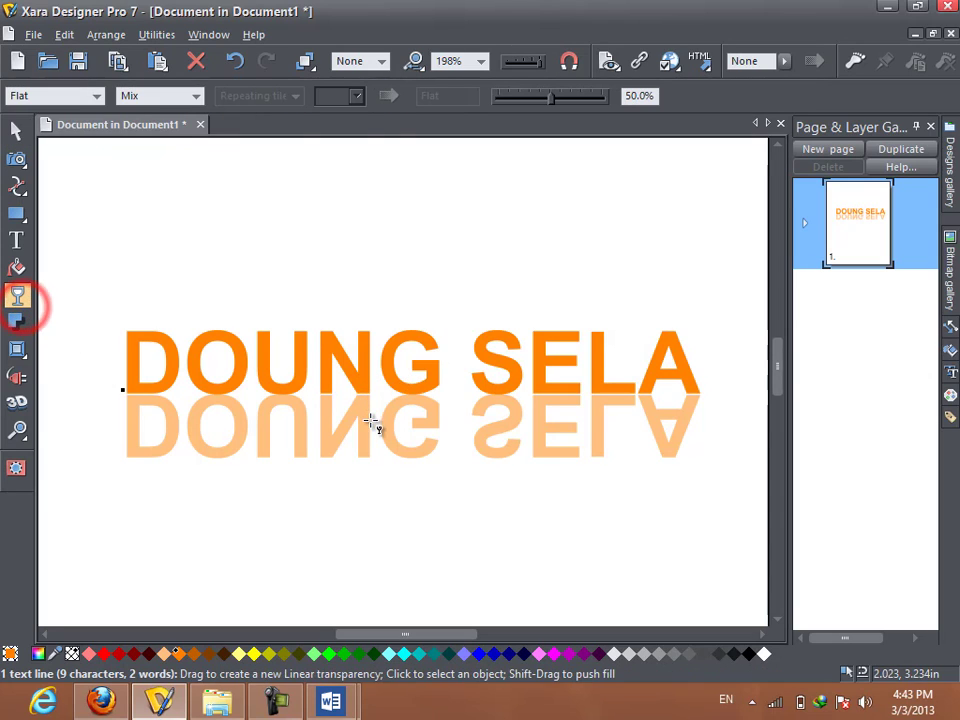
{"action": "left_click_drag", "start_coordinate": [429, 383], "coordinate": [429, 435]}
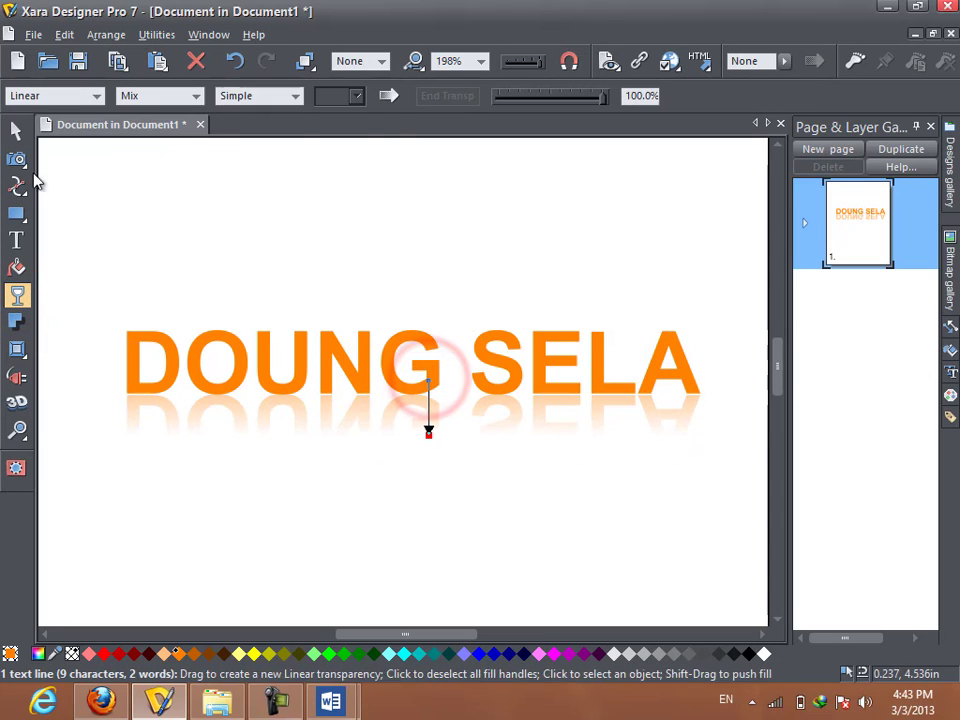
{"action": "left_click", "coordinate": [17, 132]}
{"action": "left_click", "coordinate": [190, 345]}
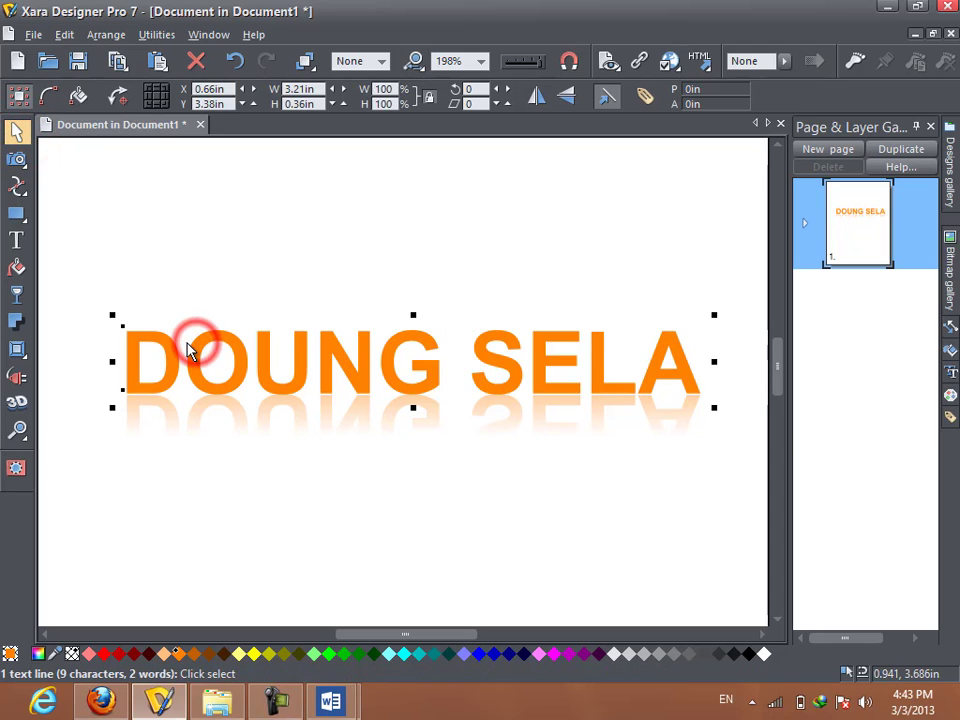
Try brown, dark blue and dark red swatches, settling on a dark burnt orange for the text.
{"action": "left_click", "coordinate": [199, 655]}
{"action": "left_click", "coordinate": [206, 655]}
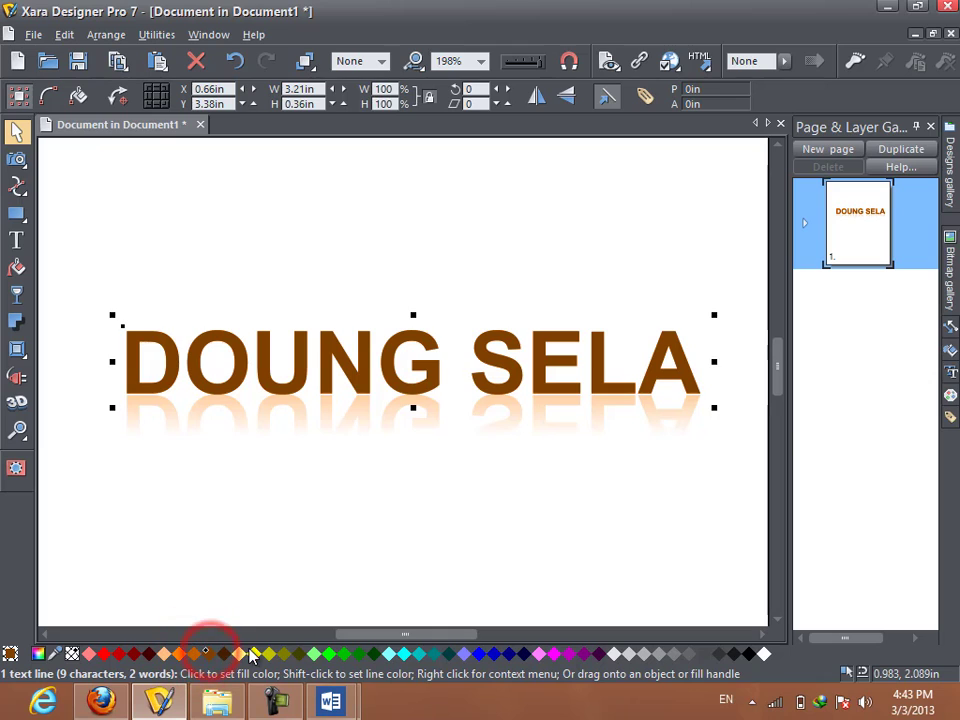
{"action": "left_click", "coordinate": [495, 655]}
{"action": "left_click", "coordinate": [145, 655]}
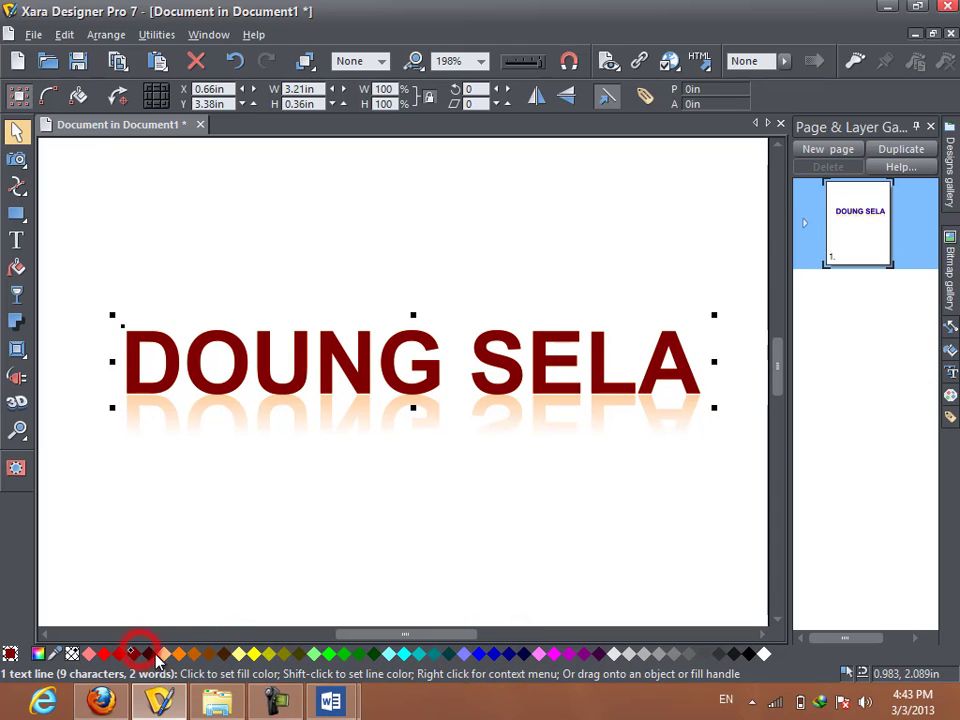
{"action": "left_click", "coordinate": [190, 655]}
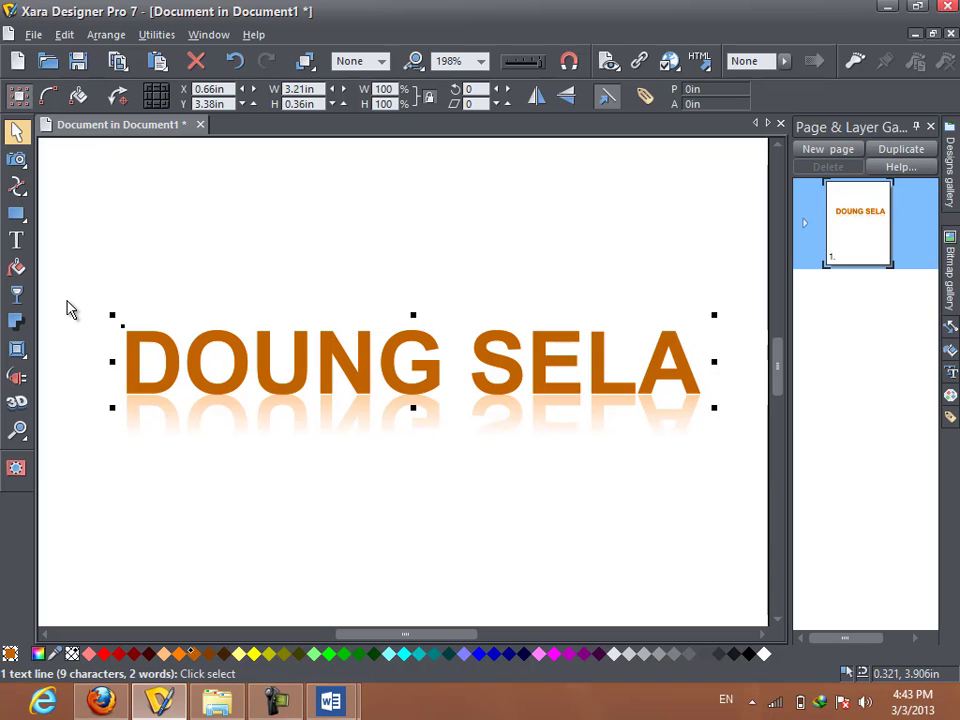
Draw a wavy freehand line at 100% smoothing across the DOUNG SELA letters.
{"action": "left_click", "coordinate": [15, 189]}
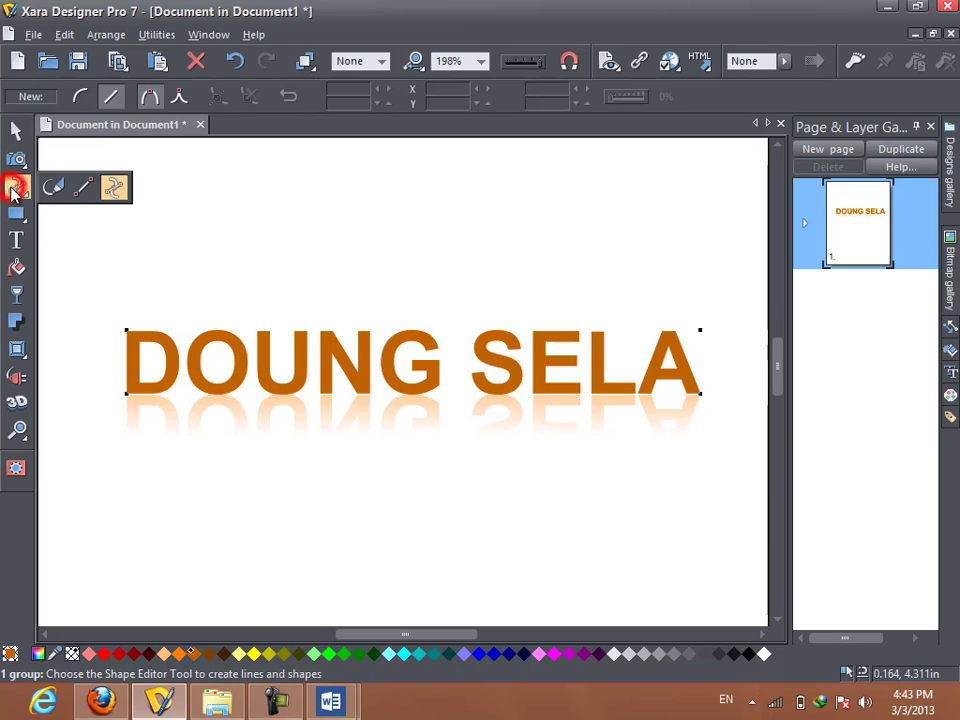
{"action": "left_click", "coordinate": [54, 188]}
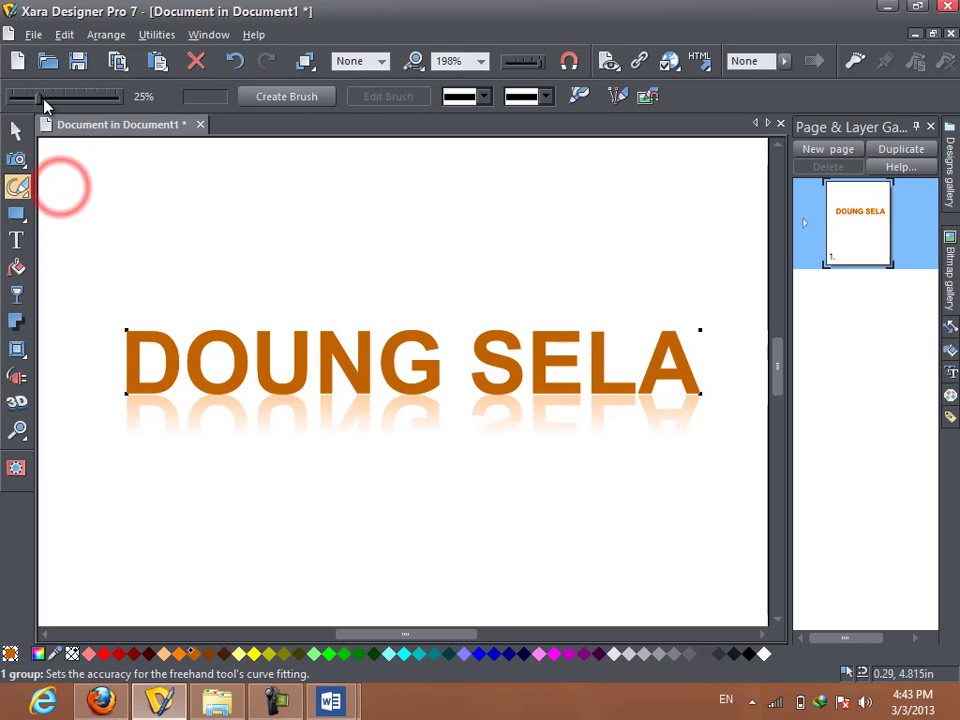
{"action": "left_click", "coordinate": [41, 95]}
{"action": "left_click_drag", "start_coordinate": [130, 118], "coordinate": [197, 279]}
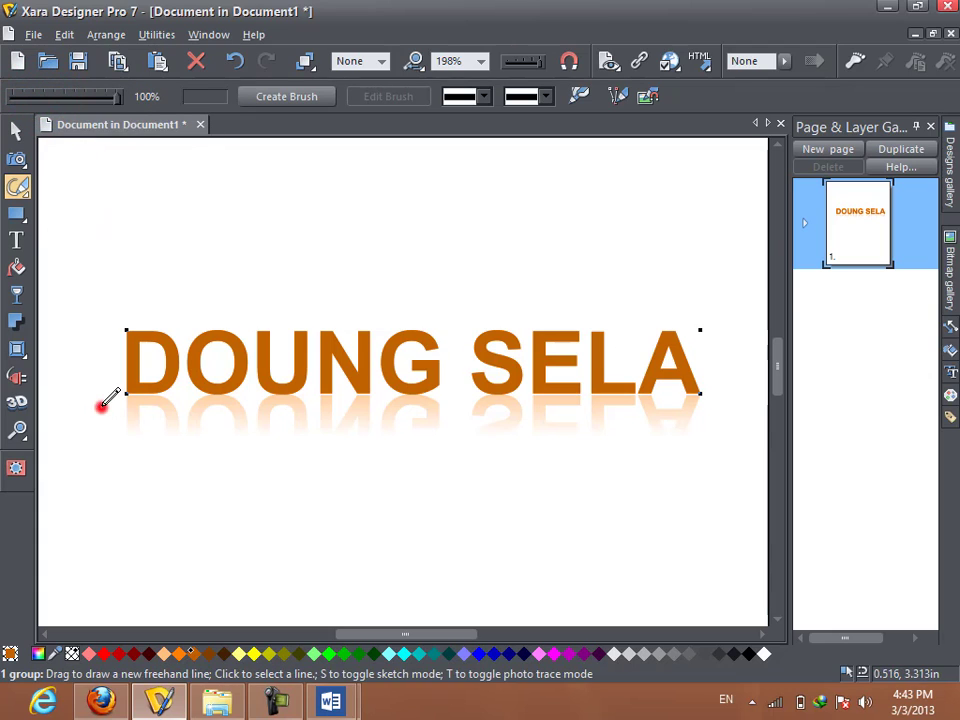
{"action": "mouse_move", "coordinate": [101, 405]}
{"action": "left_mouse_down"}
{"action": "mouse_move", "coordinate": [299, 364]}
{"action": "mouse_move", "coordinate": [491, 367]}
{"action": "left_mouse_up"}
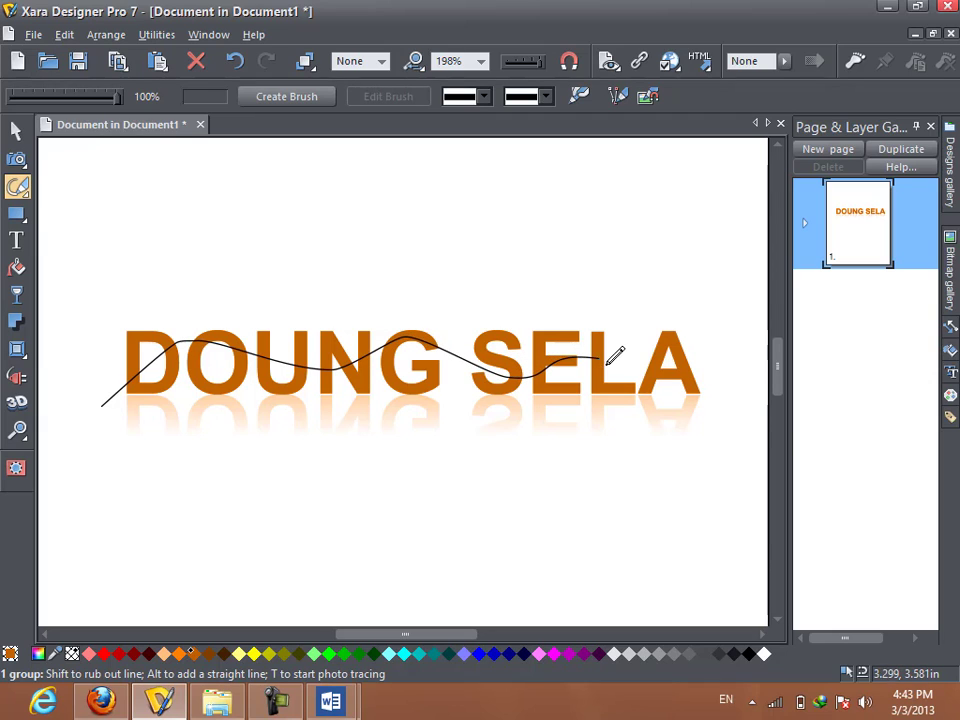
{"action": "mouse_move", "coordinate": [699, 343]}
{"action": "left_mouse_down"}
{"action": "mouse_move", "coordinate": [726, 318]}
{"action": "mouse_move", "coordinate": [716, 329]}
{"action": "left_mouse_up"}
{"action": "left_click", "coordinate": [16, 130]}
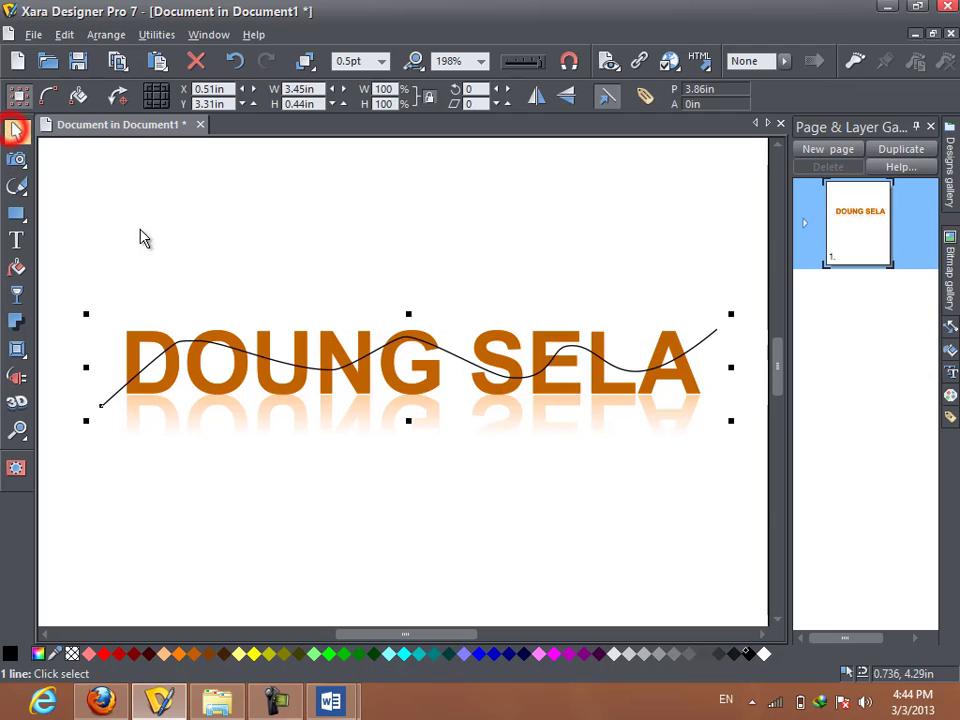
Combine the line with the lettering, fill the top slices yellow, then select all logo objects.
{"action": "left_click", "coordinate": [160, 343], "text": "shift"}
{"action": "key", "text": "ctrl+shift+f"}
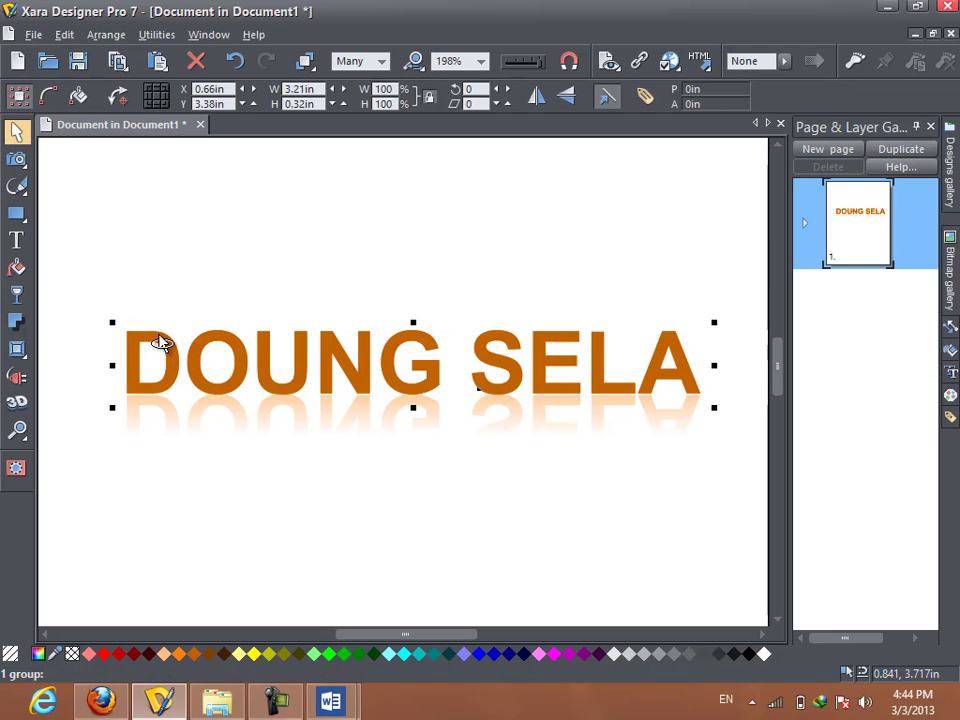
{"action": "left_click", "coordinate": [160, 343]}
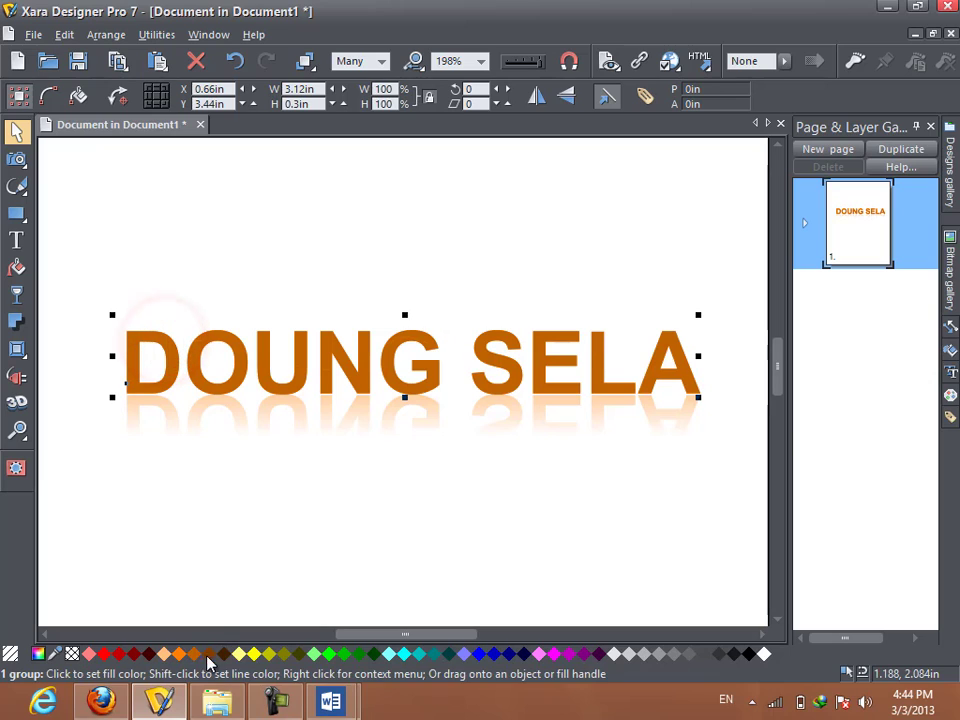
{"action": "left_click", "coordinate": [238, 655]}
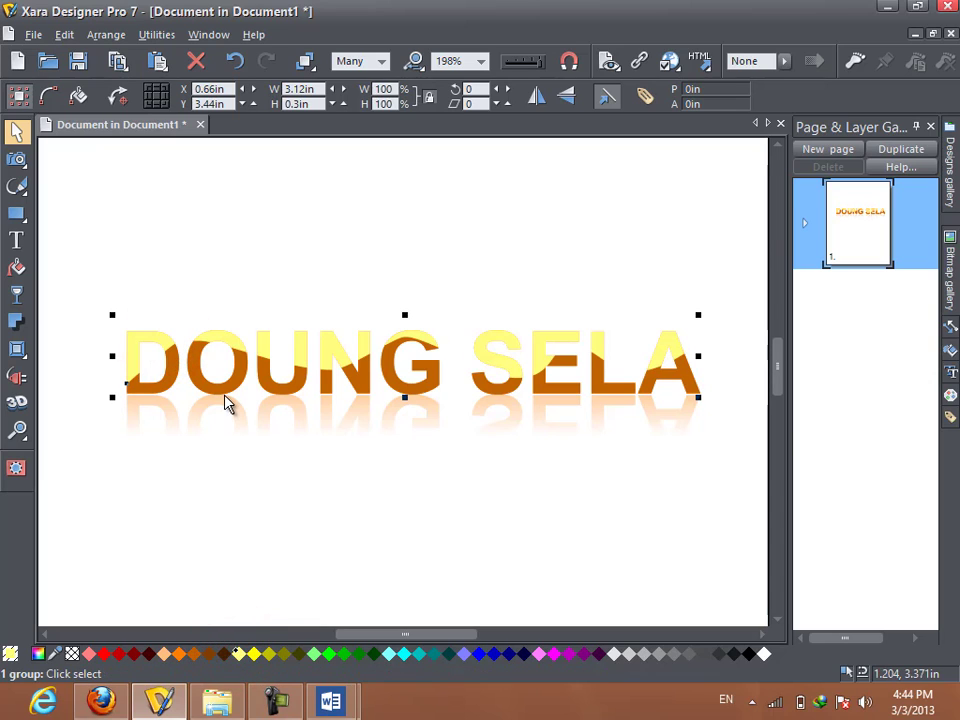
{"action": "left_click", "coordinate": [98, 266]}
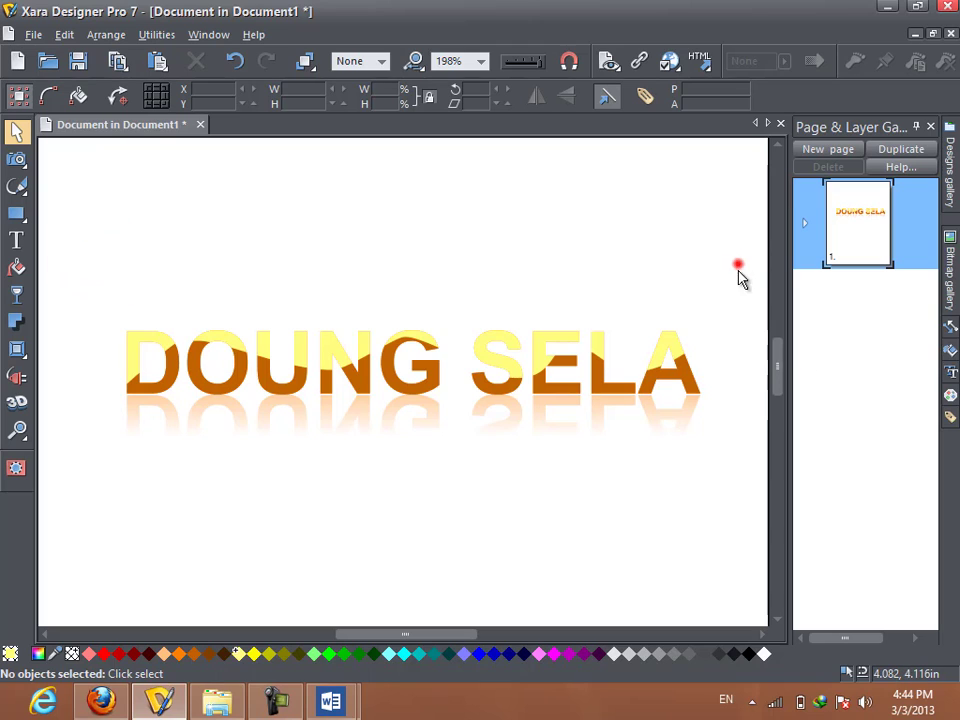
{"action": "left_click_drag", "start_coordinate": [738, 266], "coordinate": [95, 527]}
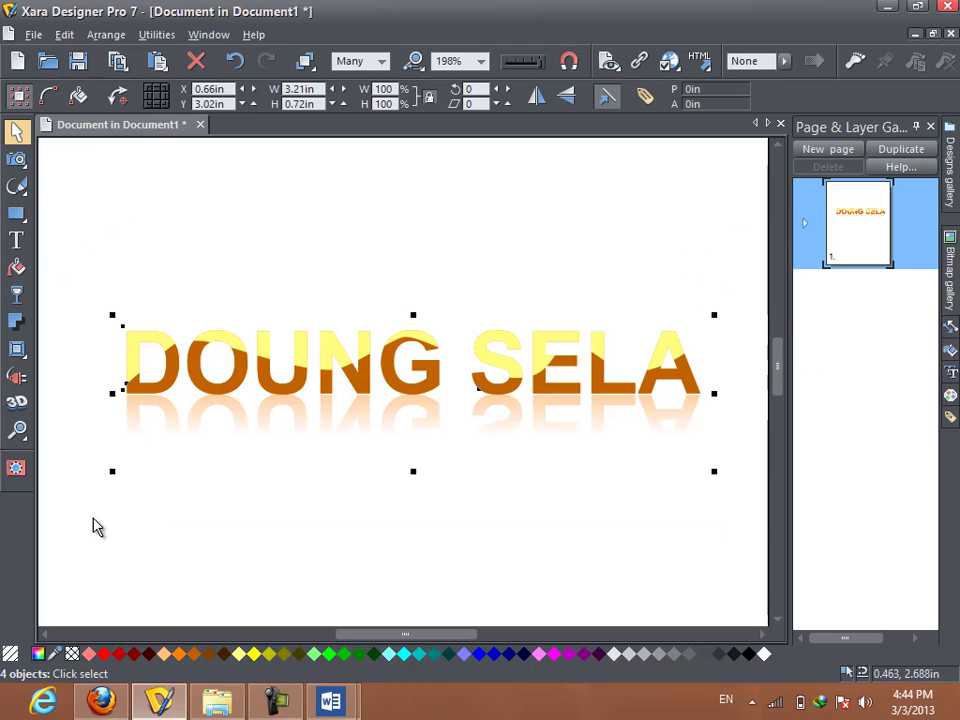
Group the logo and browse the Designs gallery's Clipart, opening and closing Animals > Eagles.
{"action": "left_click", "coordinate": [136, 497]}
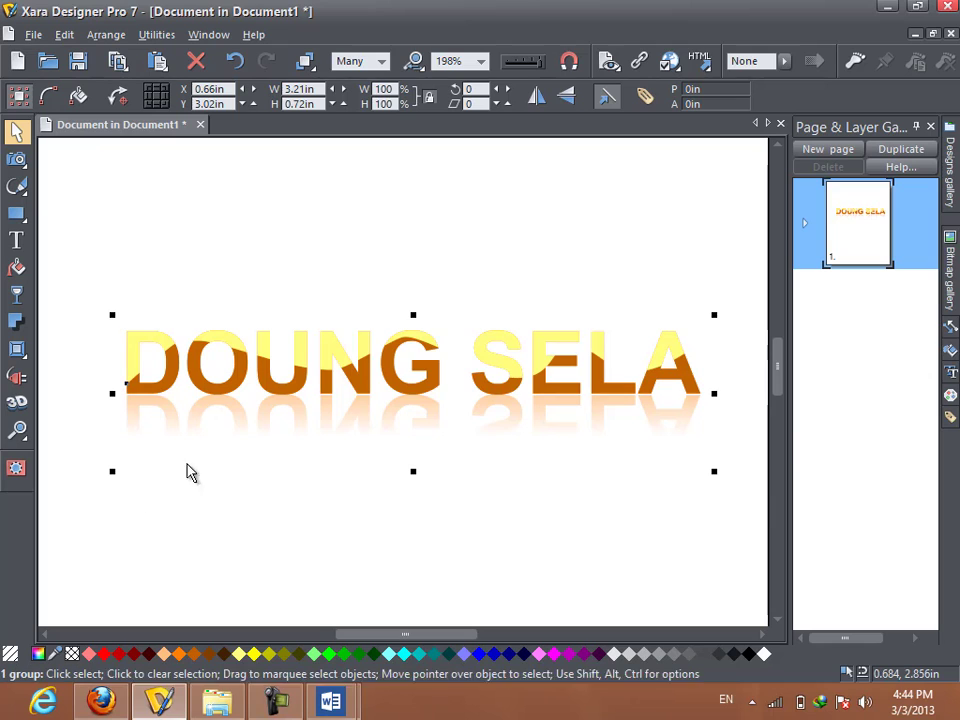
{"action": "left_click", "coordinate": [950, 268]}
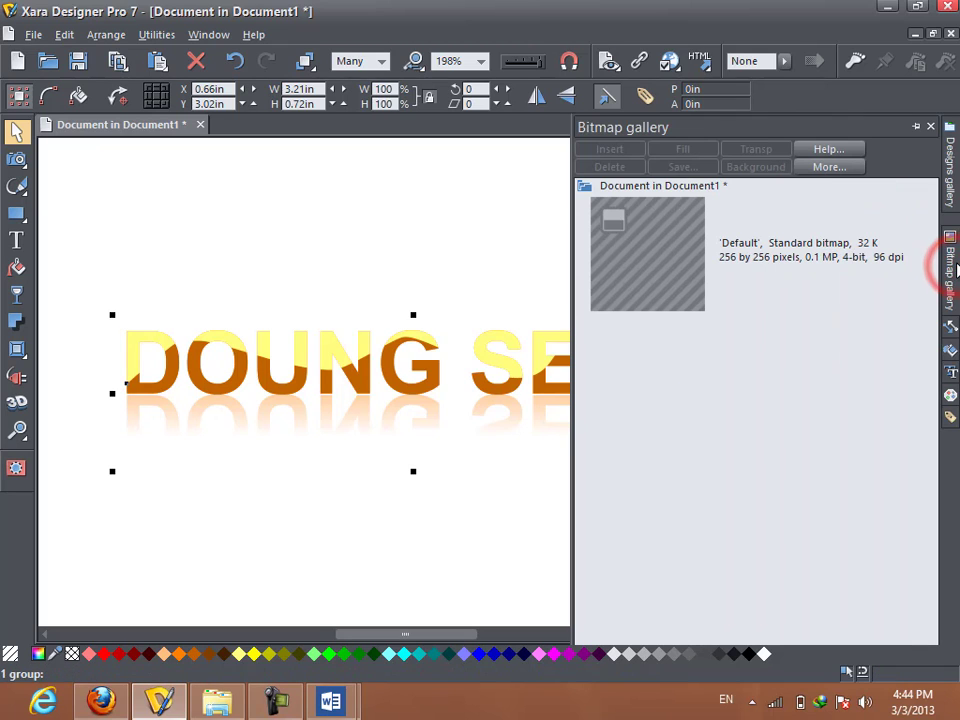
{"action": "left_click", "coordinate": [953, 168]}
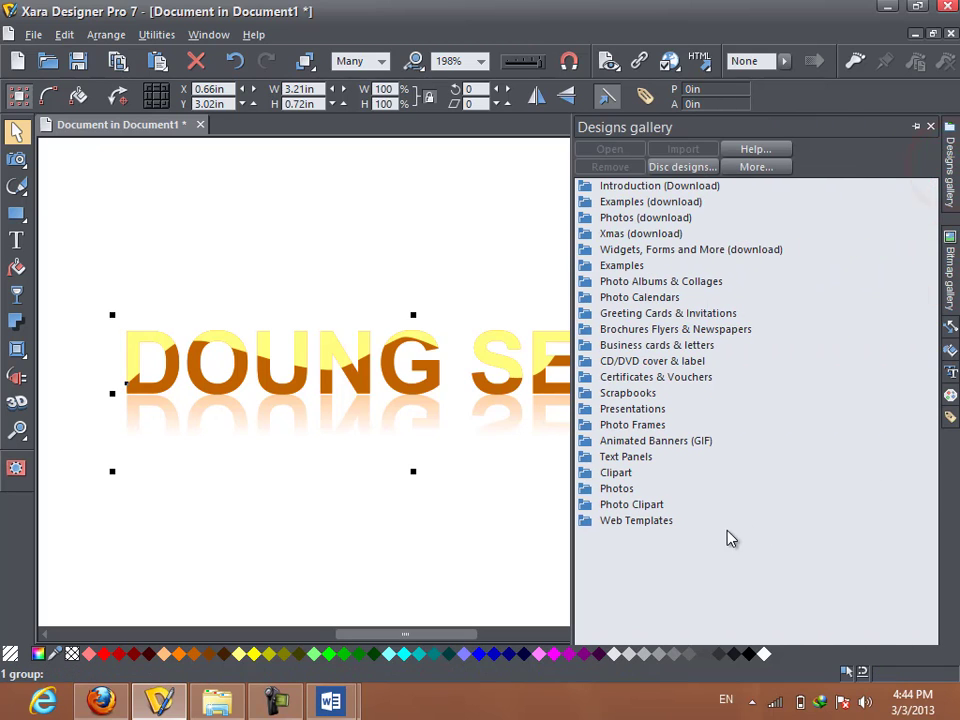
{"action": "left_click", "coordinate": [608, 474]}
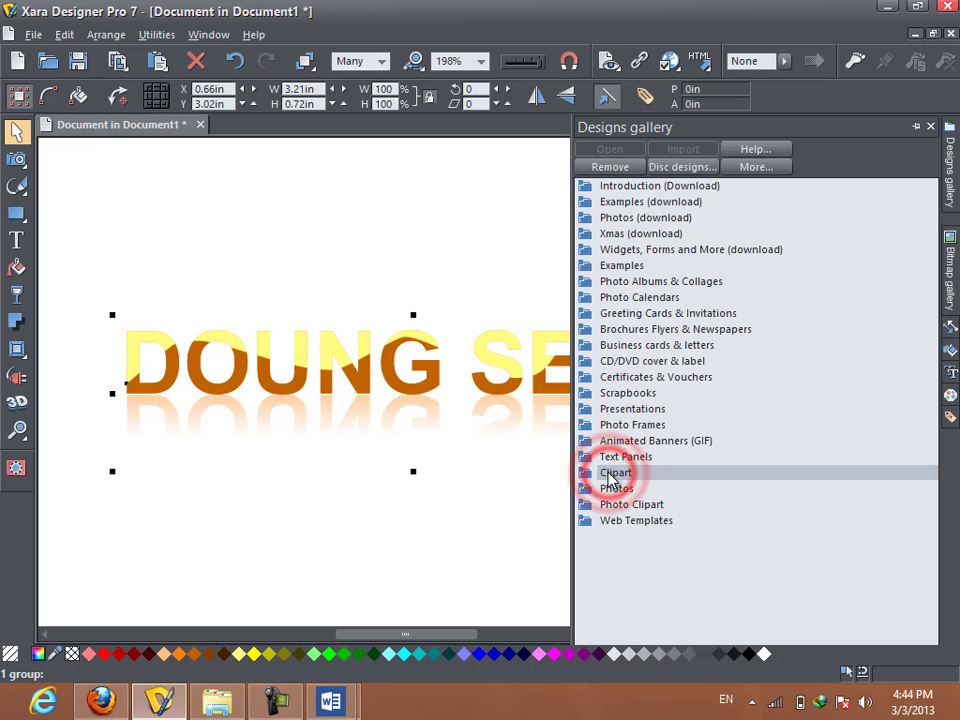
{"action": "left_click", "coordinate": [595, 474]}
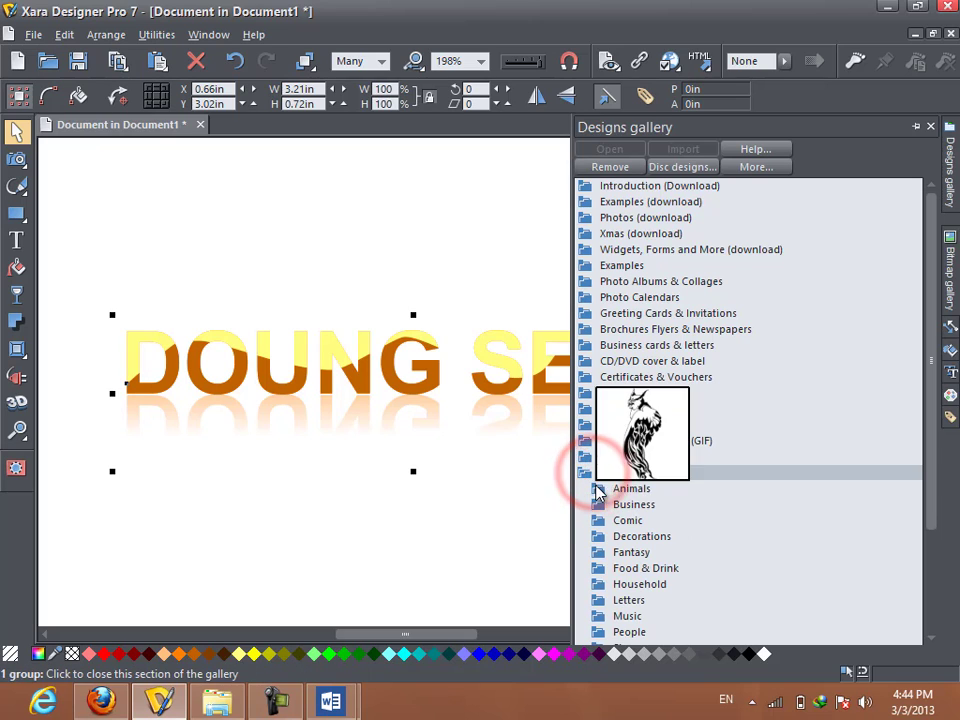
{"action": "left_click", "coordinate": [597, 489]}
{"action": "left_click", "coordinate": [628, 505]}
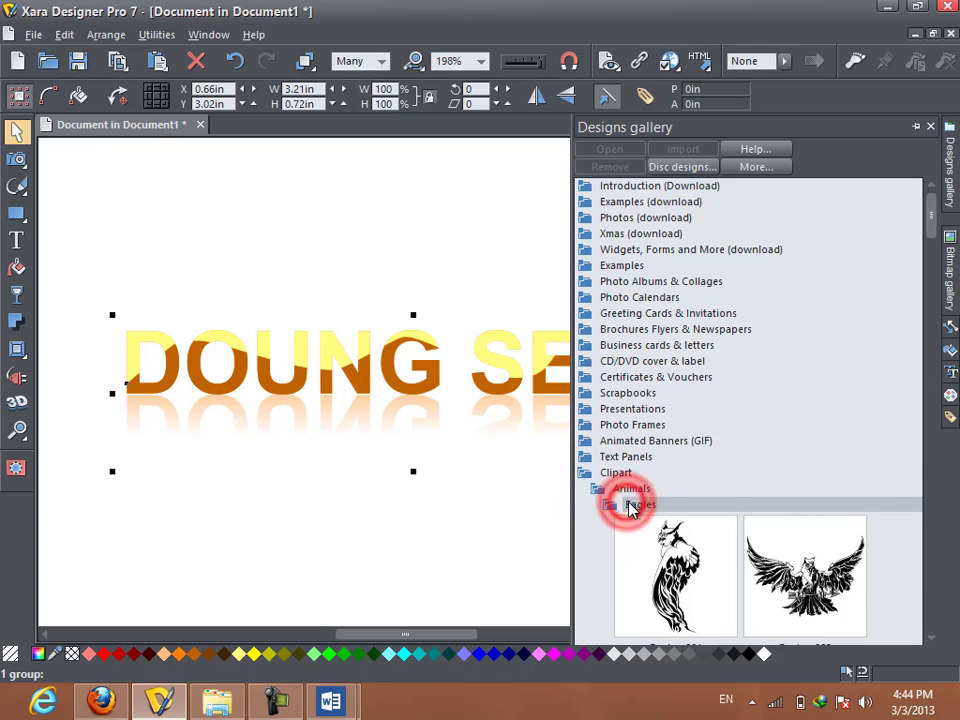
{"action": "scroll", "coordinate": [660, 510], "scroll_direction": "down", "scroll_amount": 5}
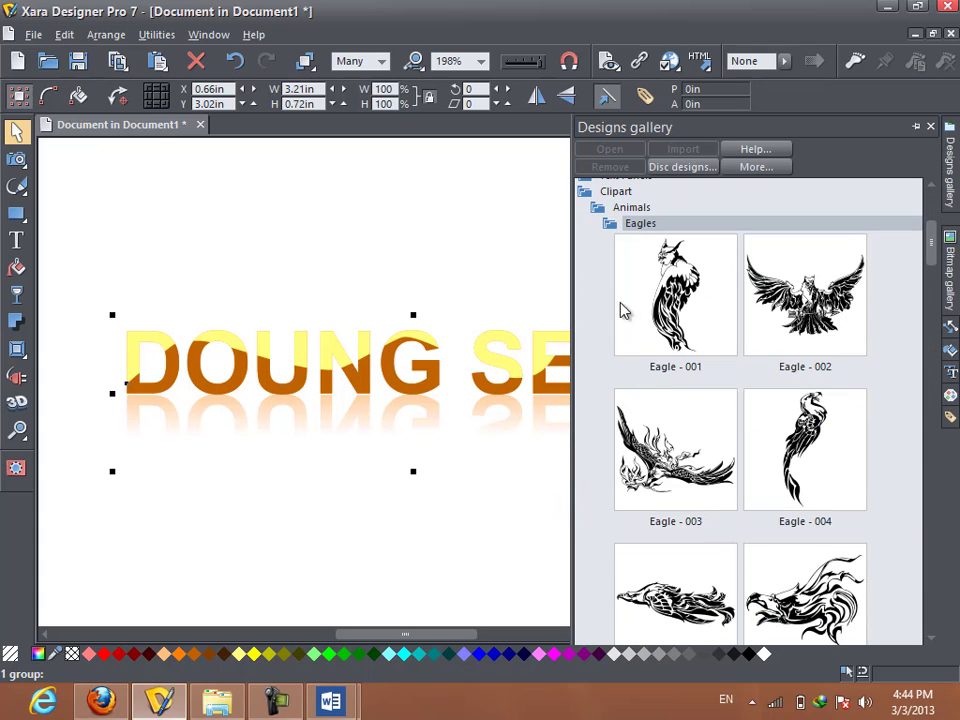
{"action": "double_click", "coordinate": [610, 223]}
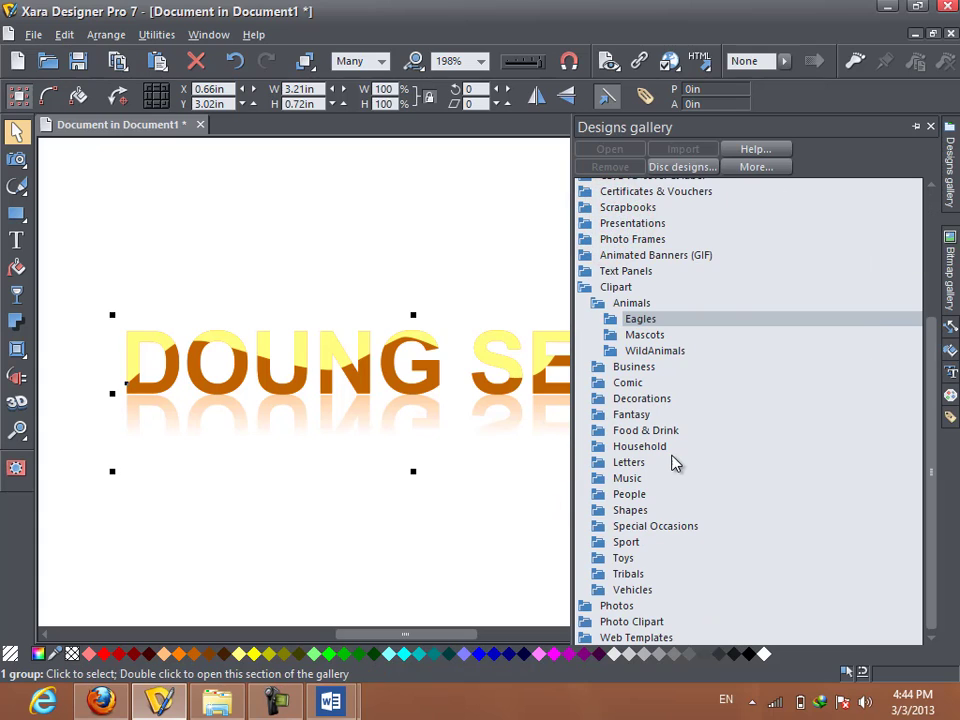
Open the People > Mums & Kids clipart and scroll to design 008.
{"action": "double_click", "coordinate": [627, 495]}
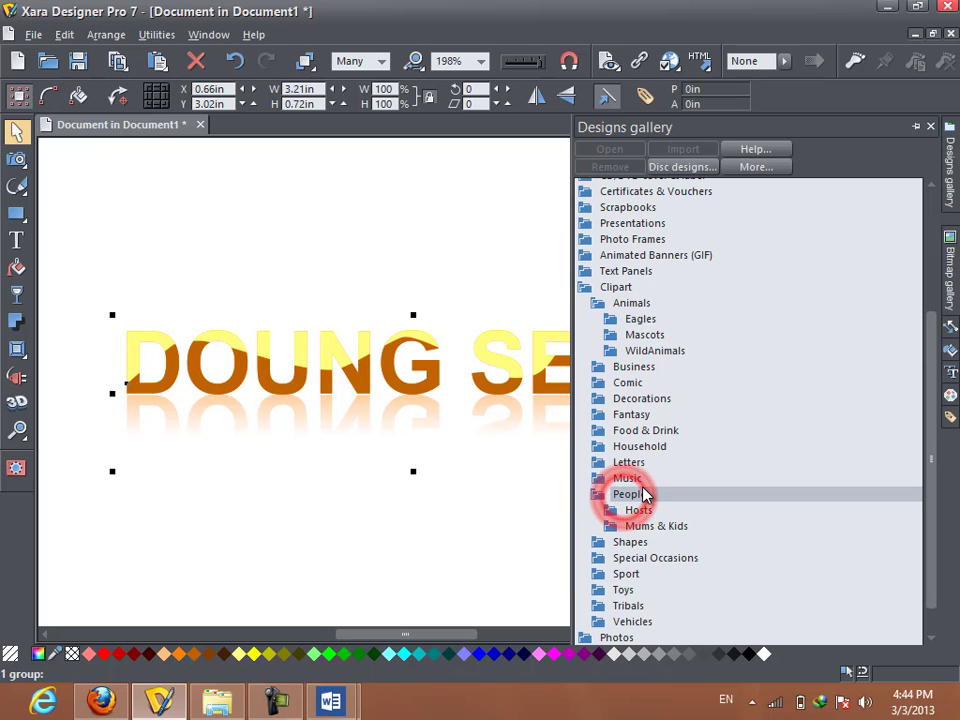
{"action": "double_click", "coordinate": [680, 525]}
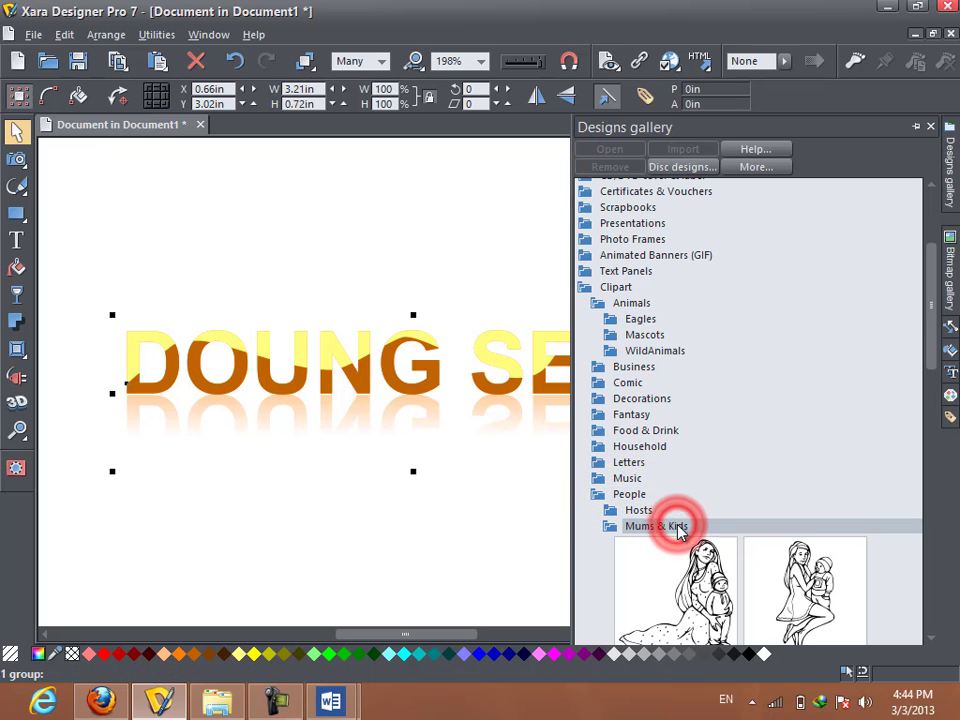
{"action": "scroll", "coordinate": [714, 527], "scroll_direction": "down", "scroll_amount": 1}
{"action": "scroll", "coordinate": [725, 505], "scroll_direction": "down", "scroll_amount": 5}
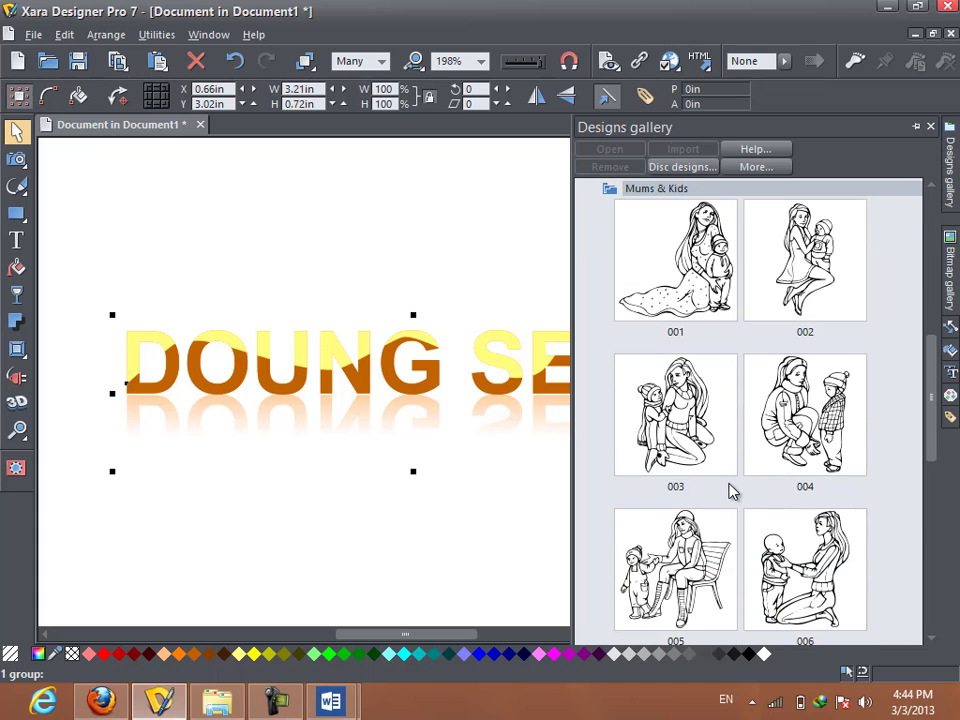
{"action": "scroll", "coordinate": [737, 495], "scroll_direction": "down", "scroll_amount": 1}
{"action": "scroll", "coordinate": [737, 495], "scroll_direction": "down", "scroll_amount": 2}
{"action": "scroll", "coordinate": [737, 492], "scroll_direction": "down", "scroll_amount": 2}
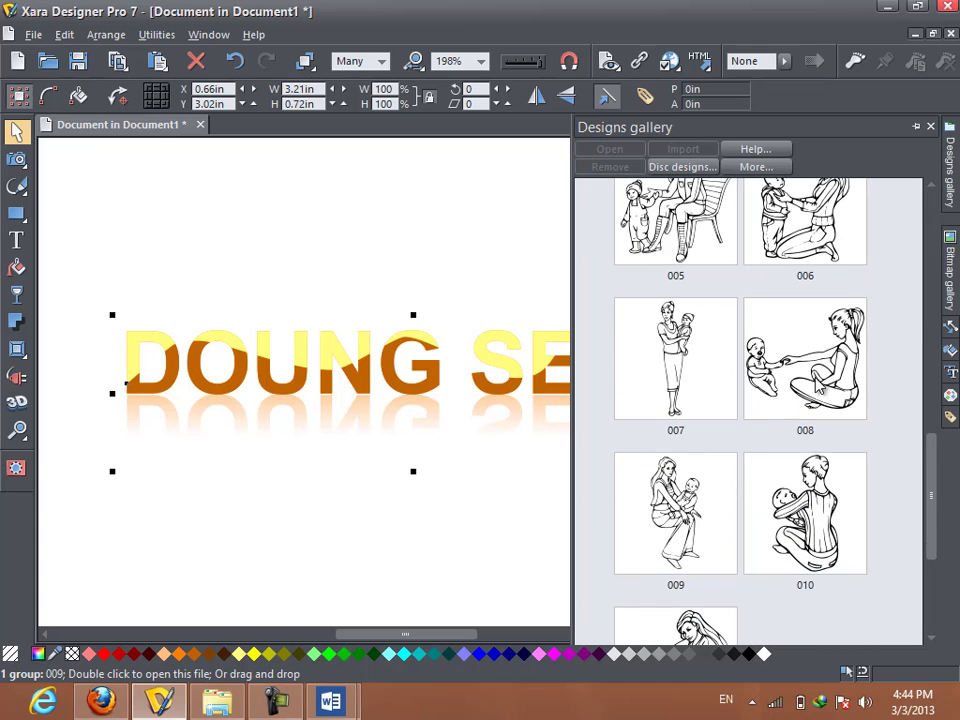
Drop mother-and-baby clipart 008 onto the page, undoing an accidental squash of the lettering.
{"action": "left_click_drag", "start_coordinate": [820, 345], "coordinate": [340, 452]}
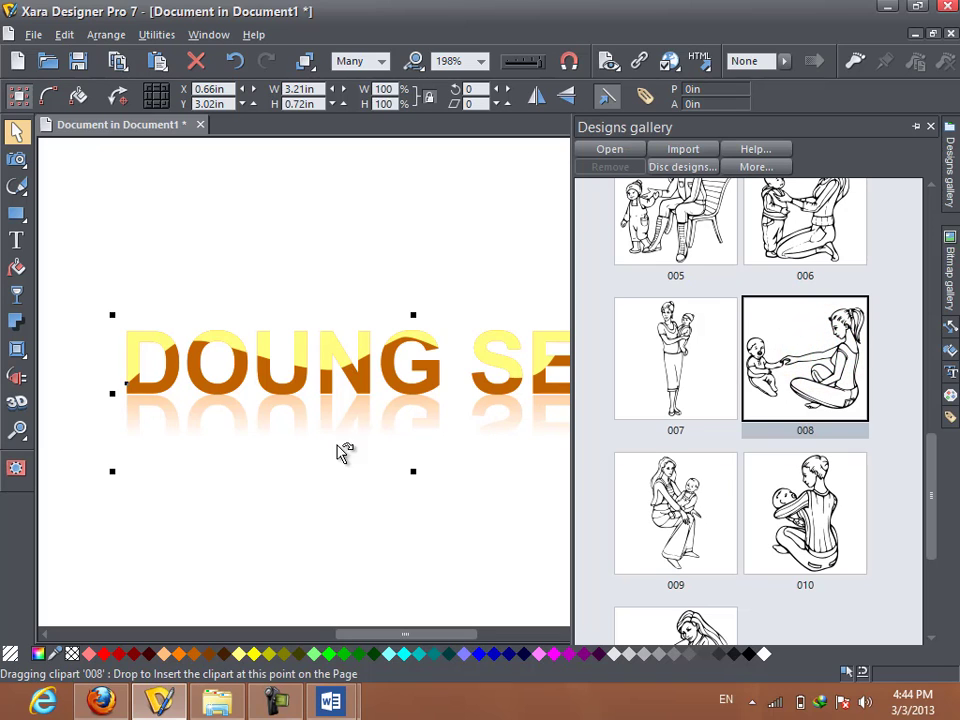
{"action": "left_click_drag", "start_coordinate": [337, 541], "coordinate": [333, 541]}
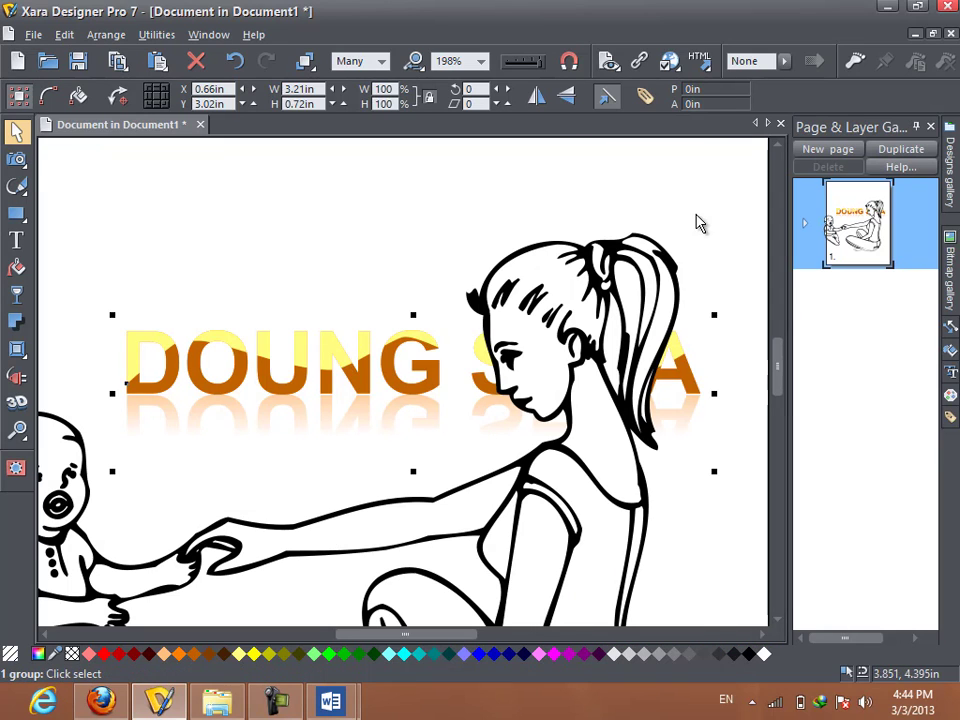
{"action": "left_click_drag", "start_coordinate": [703, 325], "coordinate": [521, 508]}
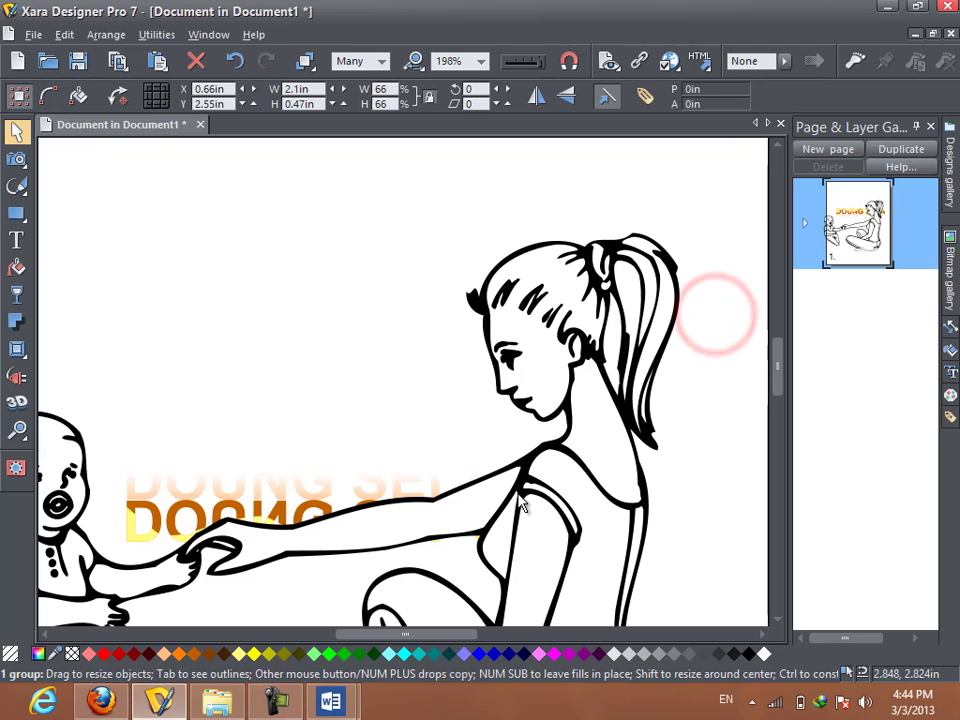
{"action": "key", "text": "ctrl+z"}
Shrink the mother-and-baby drawing and position it just above the DOUNG SELA text.
{"action": "left_click", "coordinate": [585, 318]}
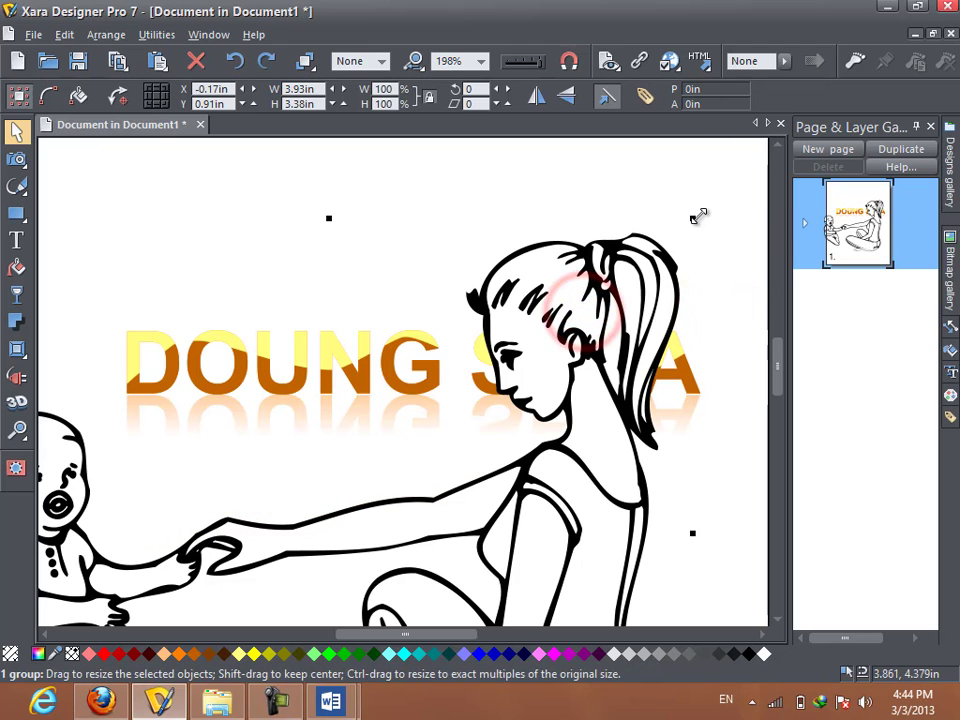
{"action": "left_click_drag", "start_coordinate": [697, 215], "coordinate": [461, 499]}
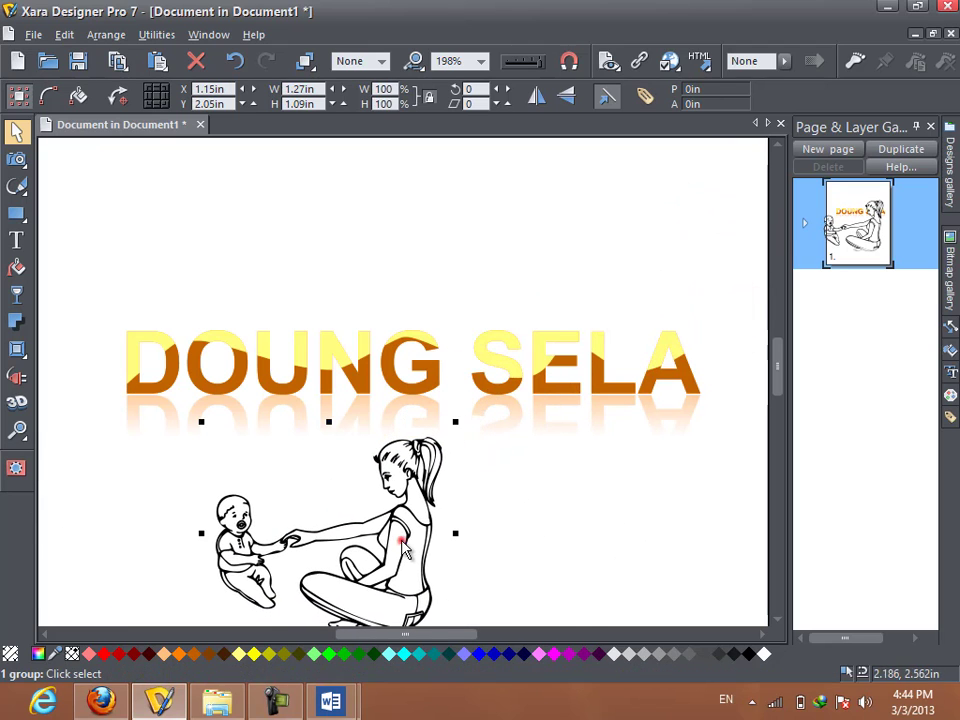
{"action": "mouse_move", "coordinate": [398, 545]}
{"action": "left_mouse_down"}
{"action": "mouse_move", "coordinate": [470, 404]}
{"action": "mouse_move", "coordinate": [344, 291]}
{"action": "left_mouse_up"}
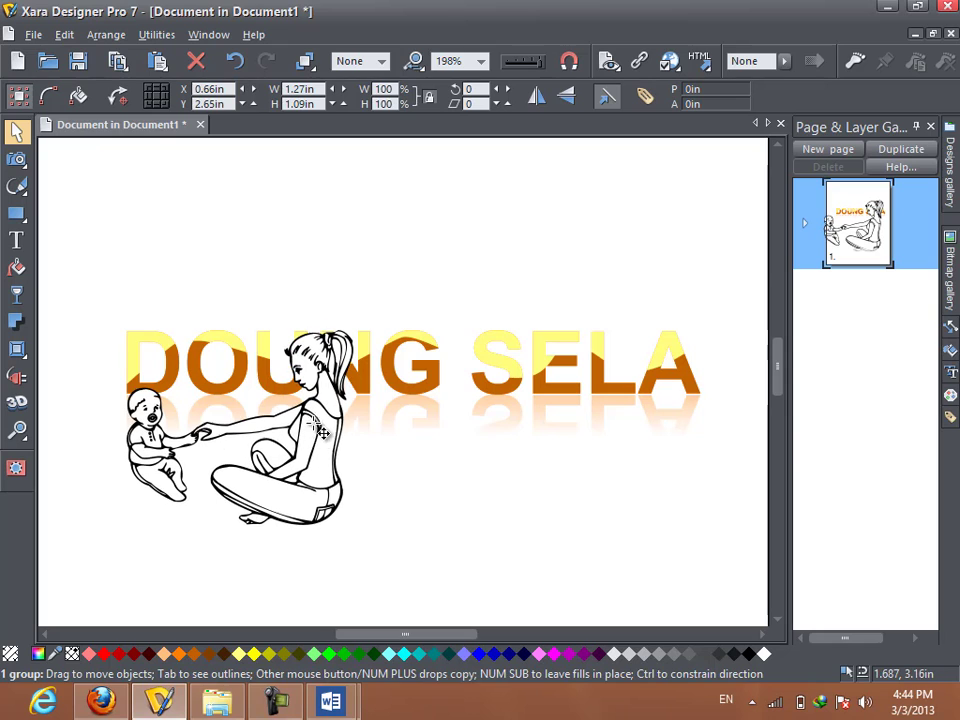
{"action": "left_click_drag", "start_coordinate": [344, 291], "coordinate": [324, 379]}
{"action": "left_click_drag", "start_coordinate": [369, 303], "coordinate": [317, 330]}
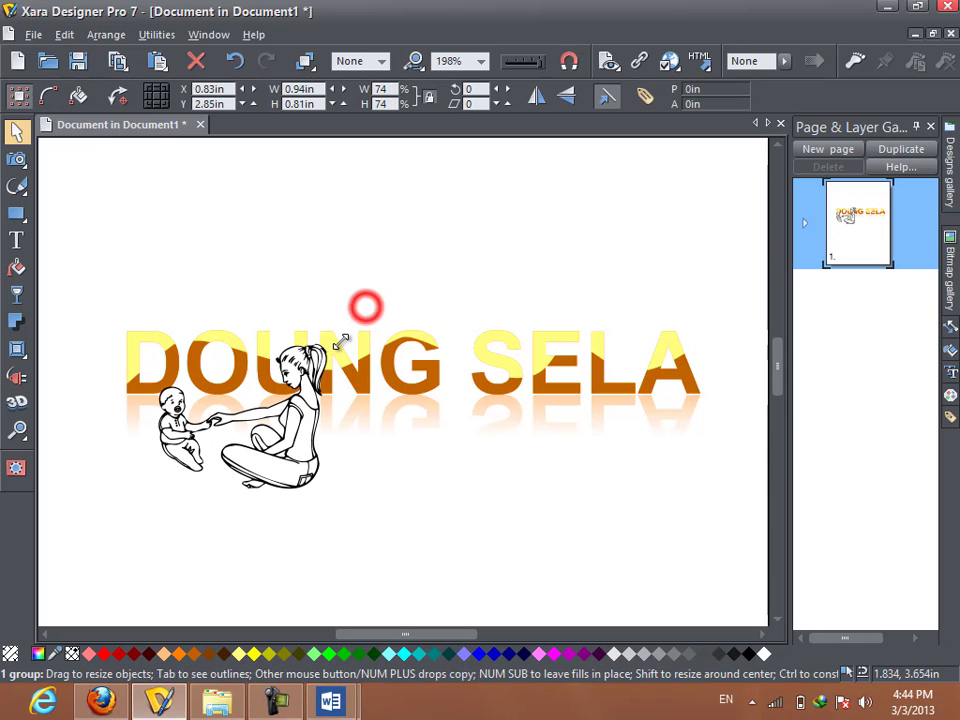
{"action": "mouse_move", "coordinate": [300, 432]}
{"action": "left_mouse_down"}
{"action": "mouse_move", "coordinate": [470, 462]}
{"action": "mouse_move", "coordinate": [553, 283]}
{"action": "mouse_move", "coordinate": [451, 290]}
{"action": "left_mouse_up"}
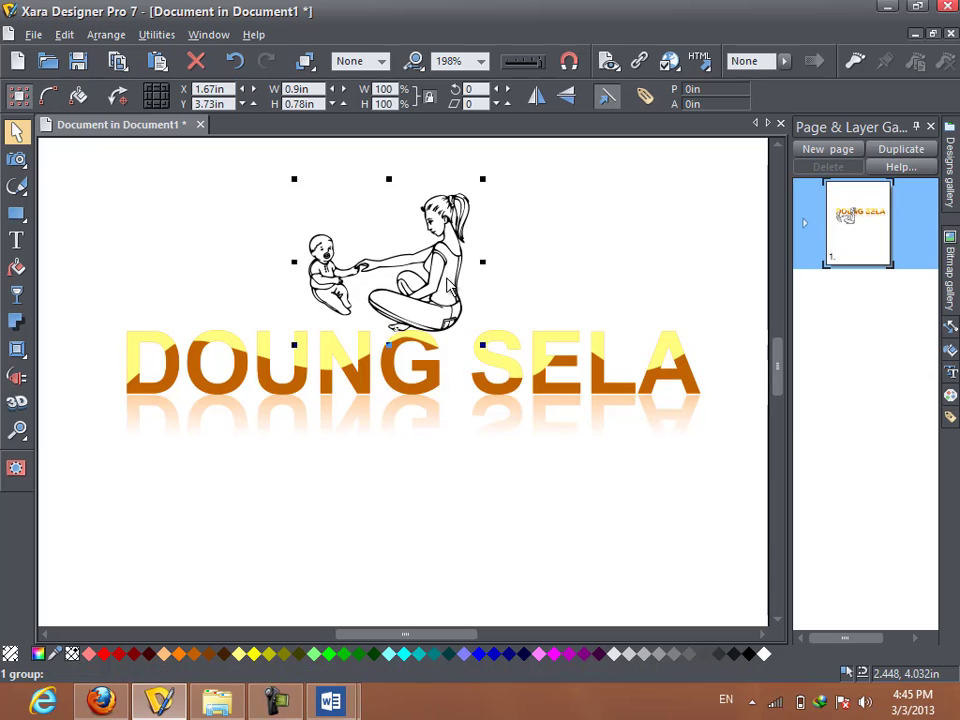
Return to the Designs gallery, glance at Shapes, and expand the Toys clipart collection.
{"action": "scroll", "coordinate": [465, 387], "scroll_direction": "up", "scroll_amount": 1}
{"action": "left_click", "coordinate": [952, 288]}
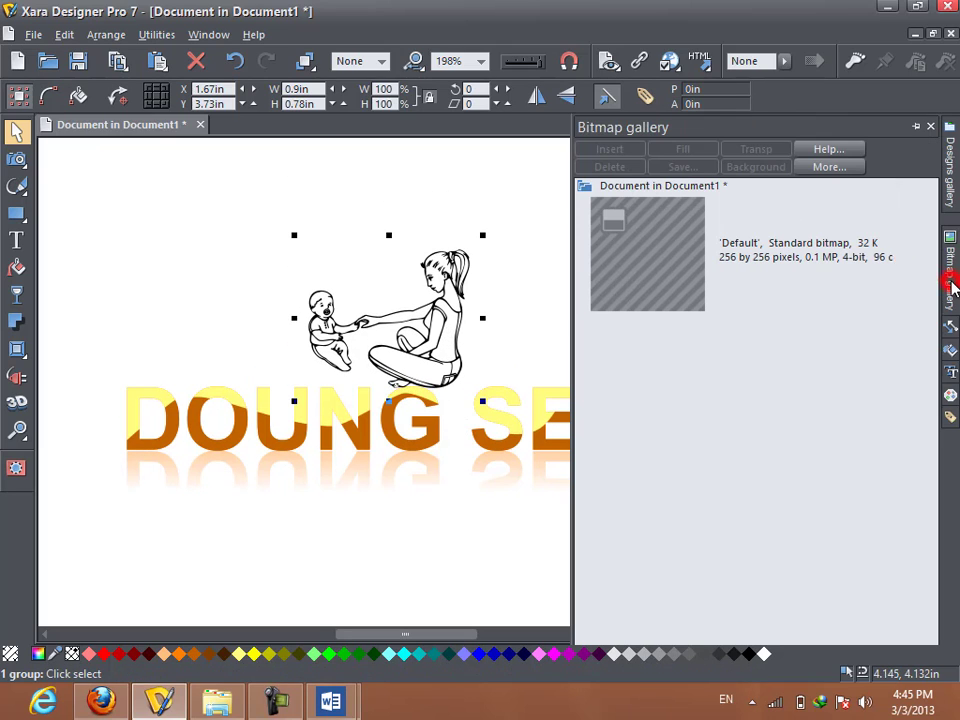
{"action": "left_click", "coordinate": [950, 213]}
{"action": "scroll", "coordinate": [830, 452], "scroll_direction": "down", "scroll_amount": 3}
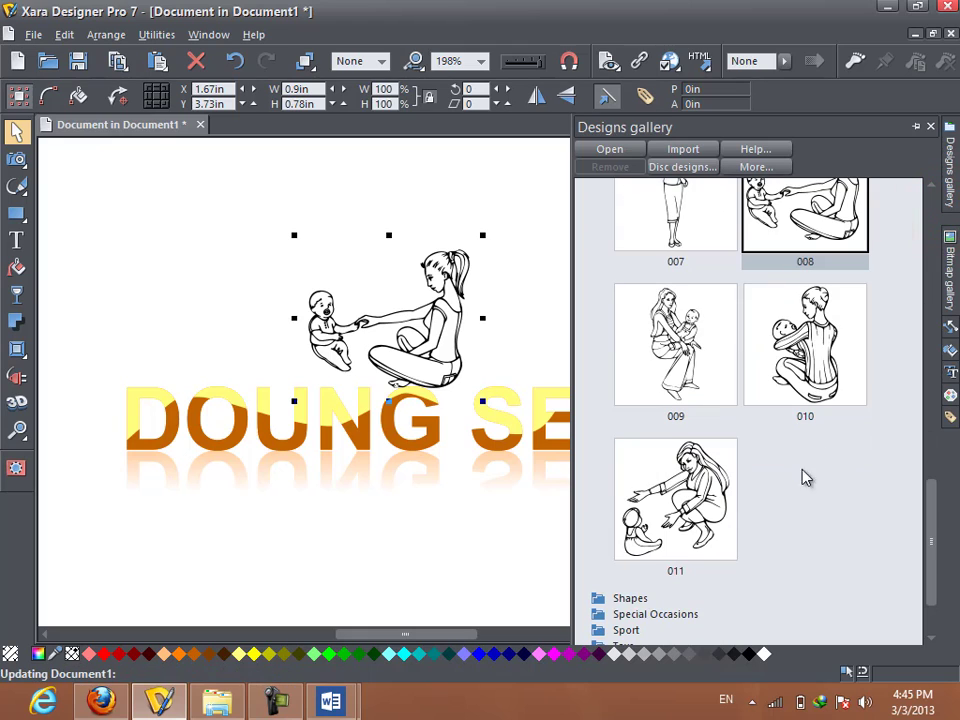
{"action": "scroll", "coordinate": [688, 524], "scroll_direction": "down", "scroll_amount": 2}
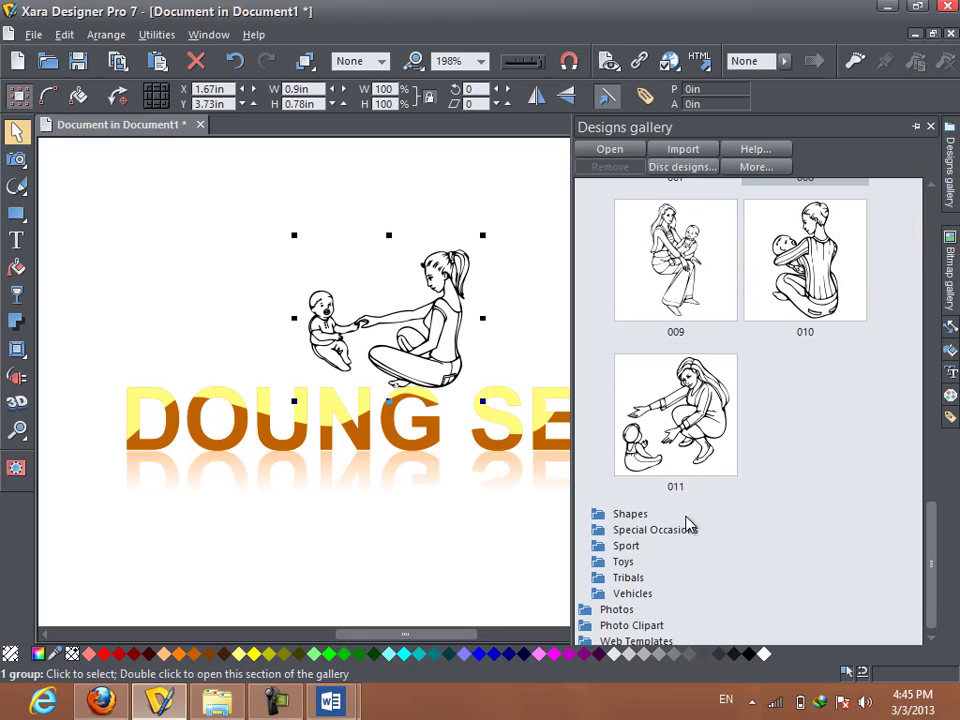
{"action": "left_click", "coordinate": [620, 514]}
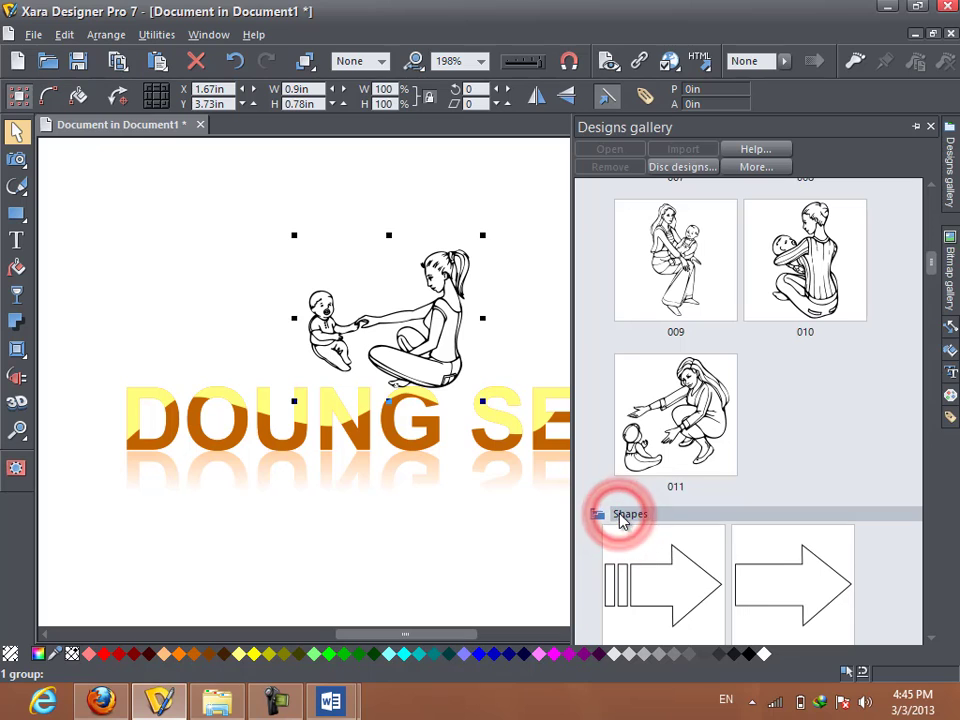
{"action": "left_click", "coordinate": [620, 512]}
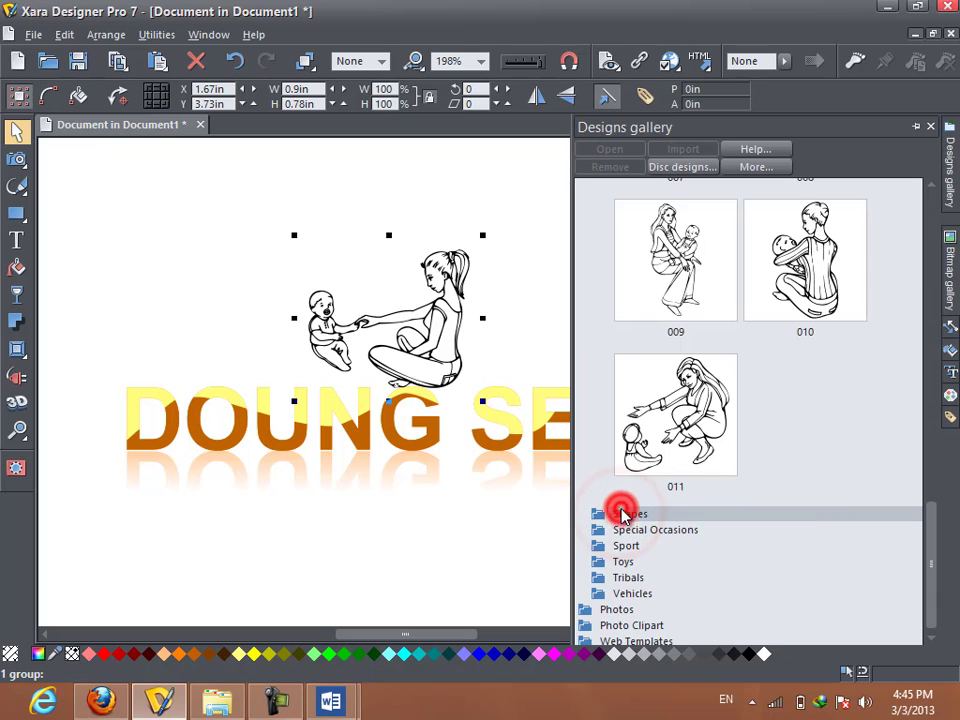
{"action": "left_click", "coordinate": [630, 562]}
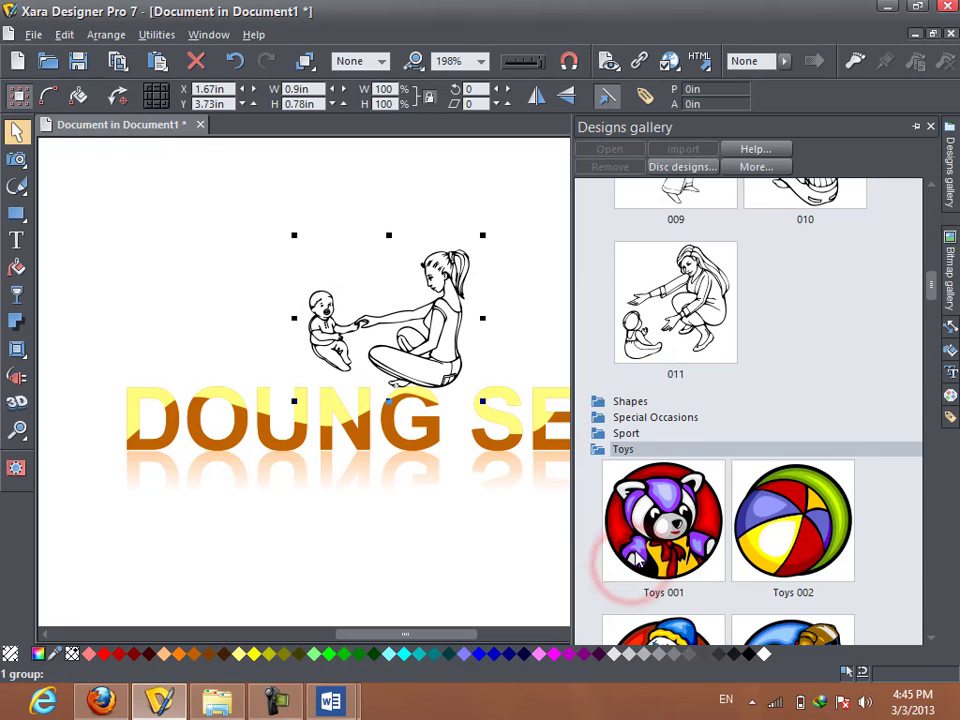
Place the Toys 001 teddy-bear badge on the page and scale it to 10%.
{"action": "left_click_drag", "start_coordinate": [675, 410], "coordinate": [155, 253]}
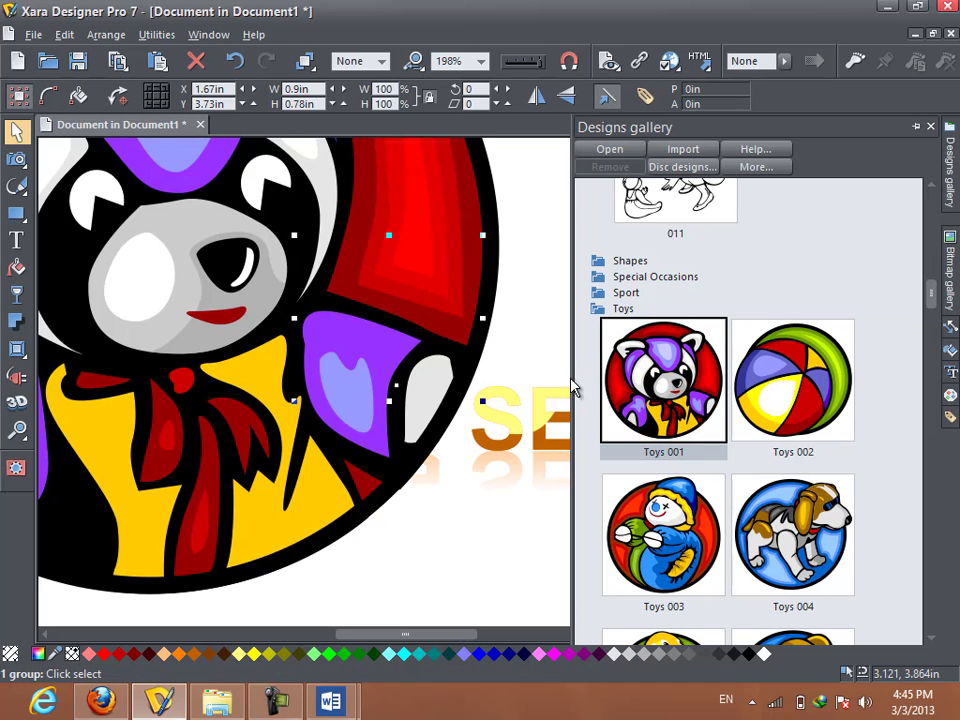
{"action": "left_click", "coordinate": [422, 216]}
{"action": "scroll", "coordinate": [439, 227], "scroll_direction": "up", "scroll_amount": 3}
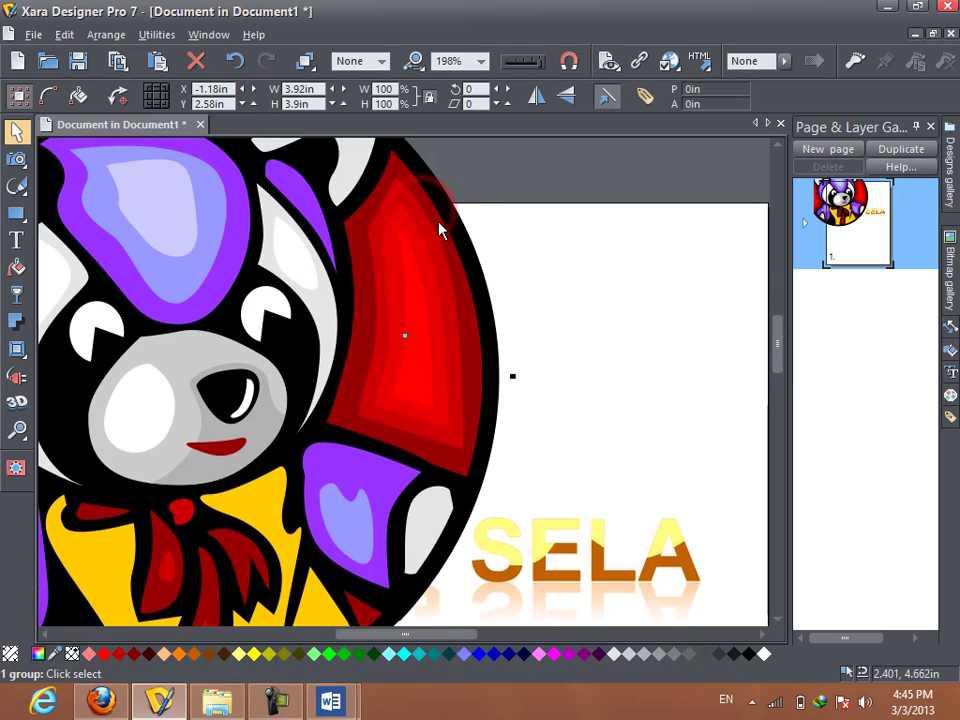
{"action": "double_click", "coordinate": [385, 89]}
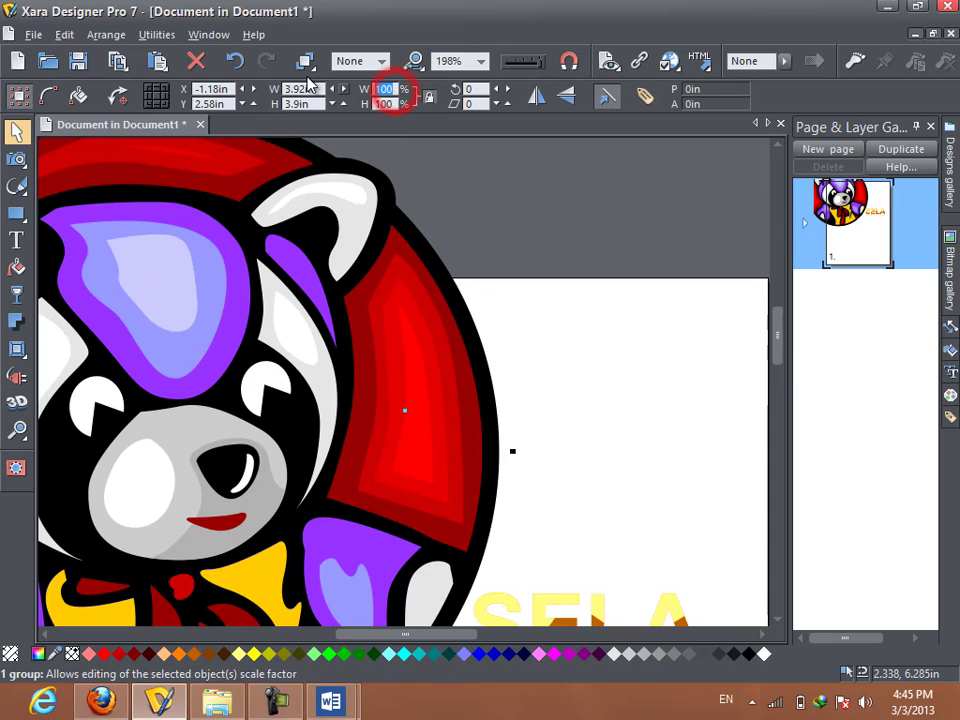
{"action": "type", "text": "10"}
{"action": "key", "text": "Return"}
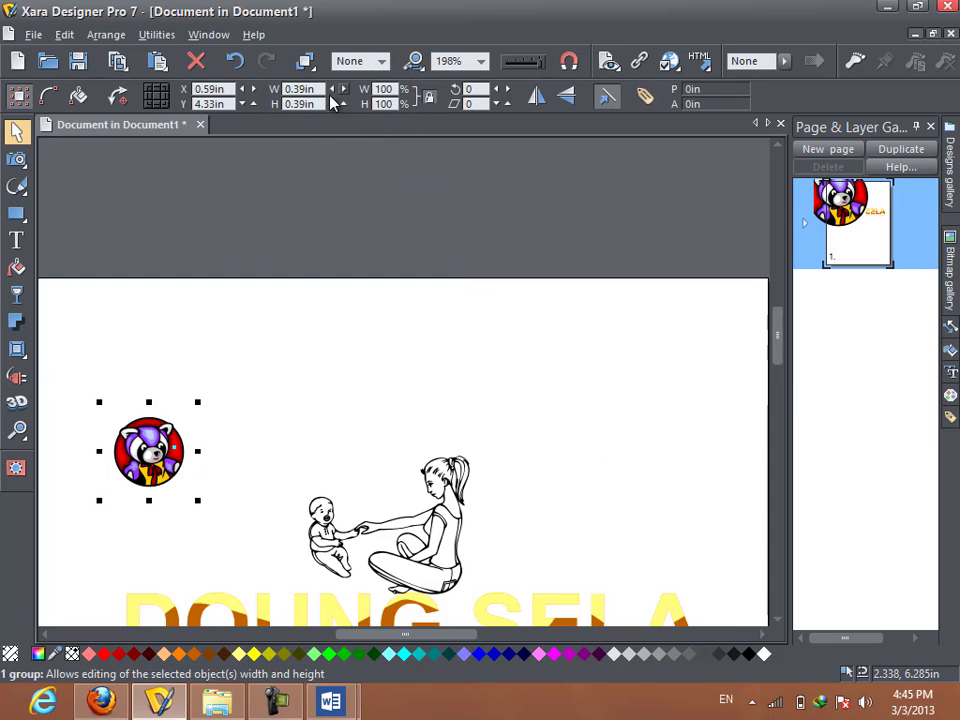
Move the teddy badge into the O of DOUNG and the mother-and-baby drawing below-left of the text.
{"action": "mouse_move", "coordinate": [138, 454]}
{"action": "left_mouse_down"}
{"action": "mouse_move", "coordinate": [208, 518]}
{"action": "mouse_move", "coordinate": [176, 544]}
{"action": "left_mouse_up"}
{"action": "scroll", "coordinate": [165, 555], "scroll_direction": "down", "scroll_amount": 3}
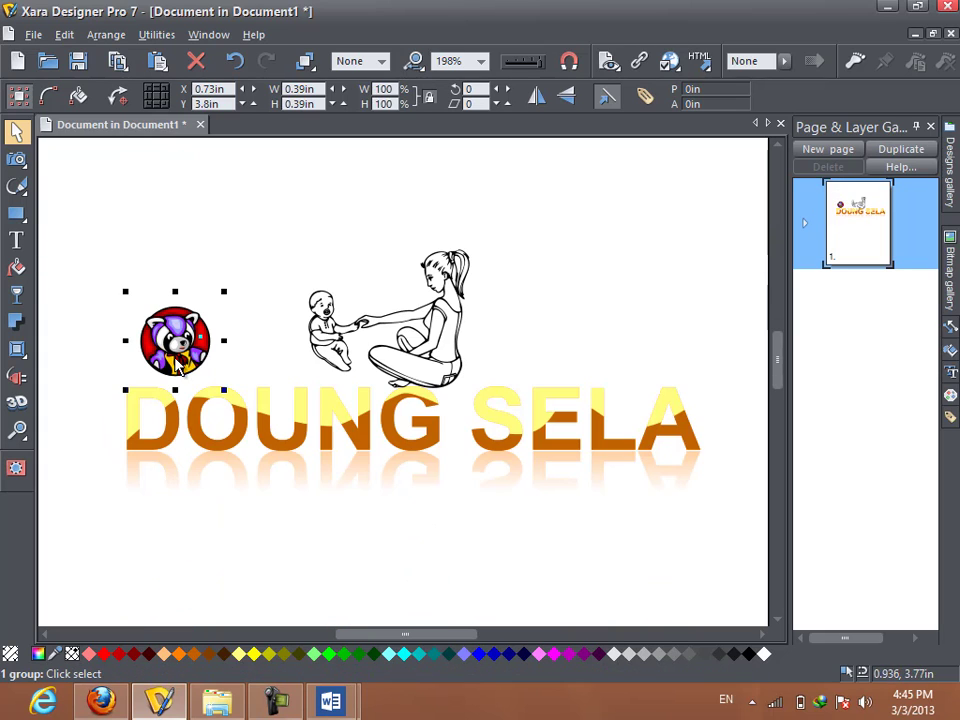
{"action": "left_click_drag", "start_coordinate": [181, 340], "coordinate": [225, 411]}
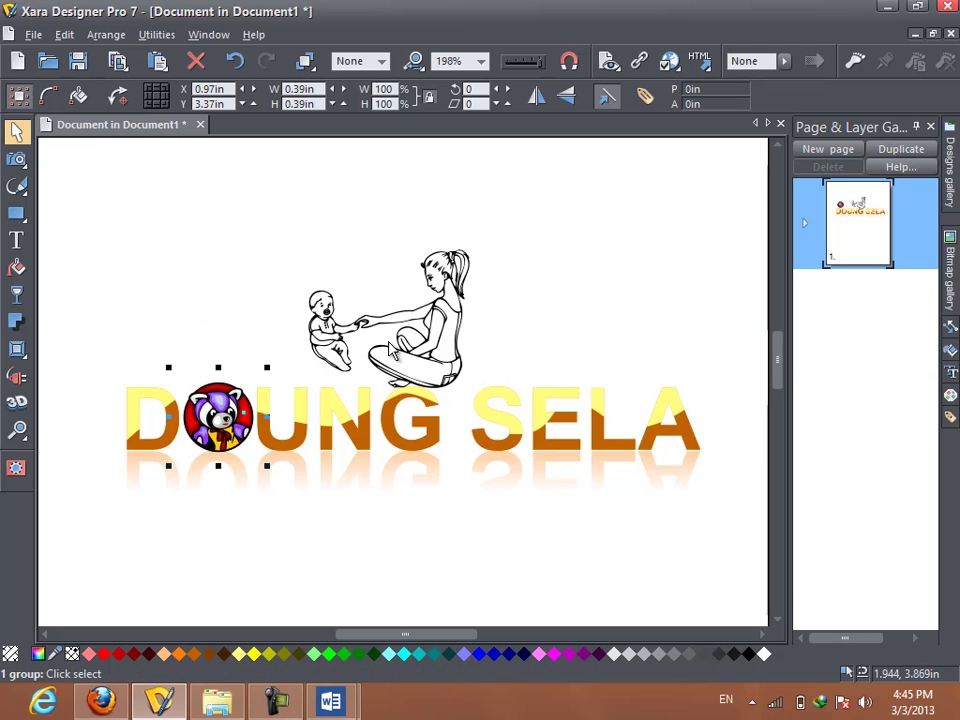
{"action": "mouse_move", "coordinate": [440, 298]}
{"action": "left_mouse_down"}
{"action": "mouse_move", "coordinate": [267, 505]}
{"action": "mouse_move", "coordinate": [298, 476]}
{"action": "left_mouse_up"}
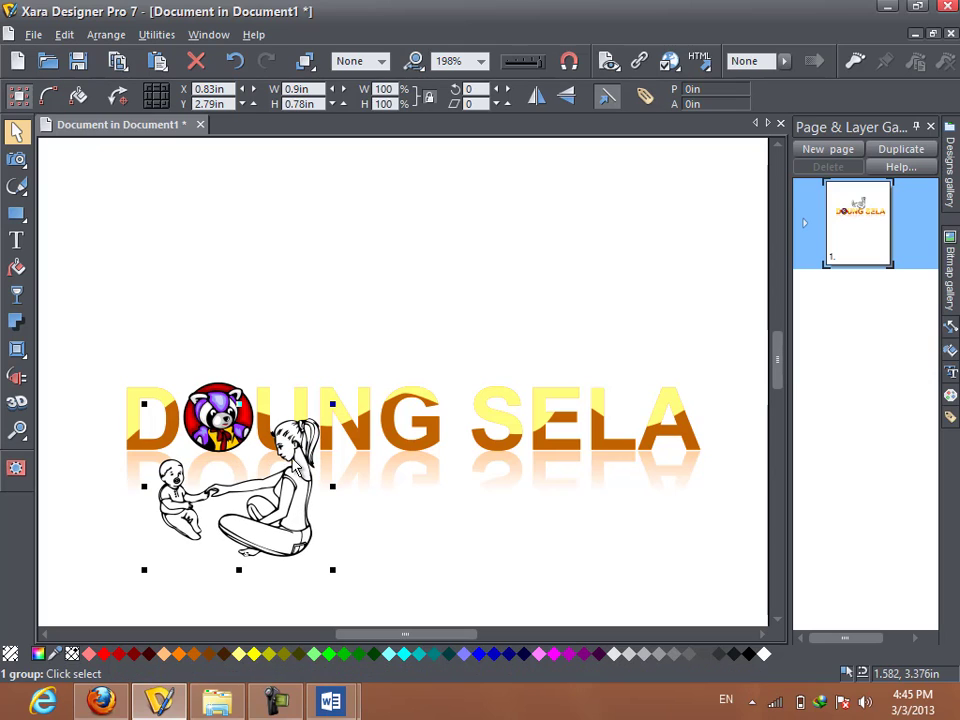
{"action": "scroll", "coordinate": [298, 458], "scroll_direction": "down", "scroll_amount": 1}
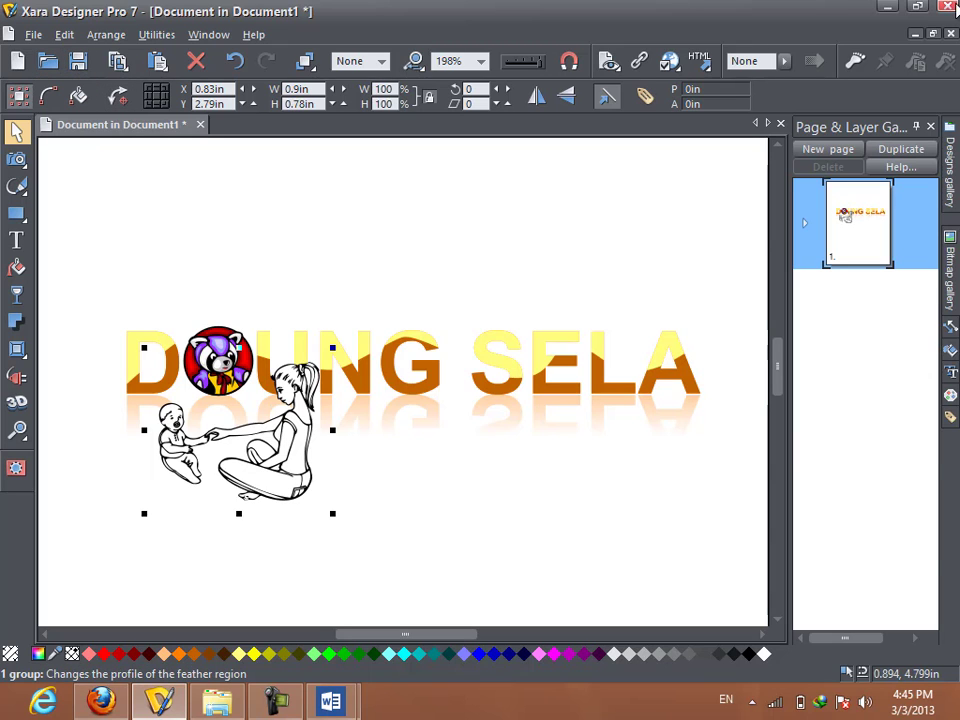
Close the Xara window to return to the Word document.
{"action": "mouse_move", "coordinate": [947, 12]}
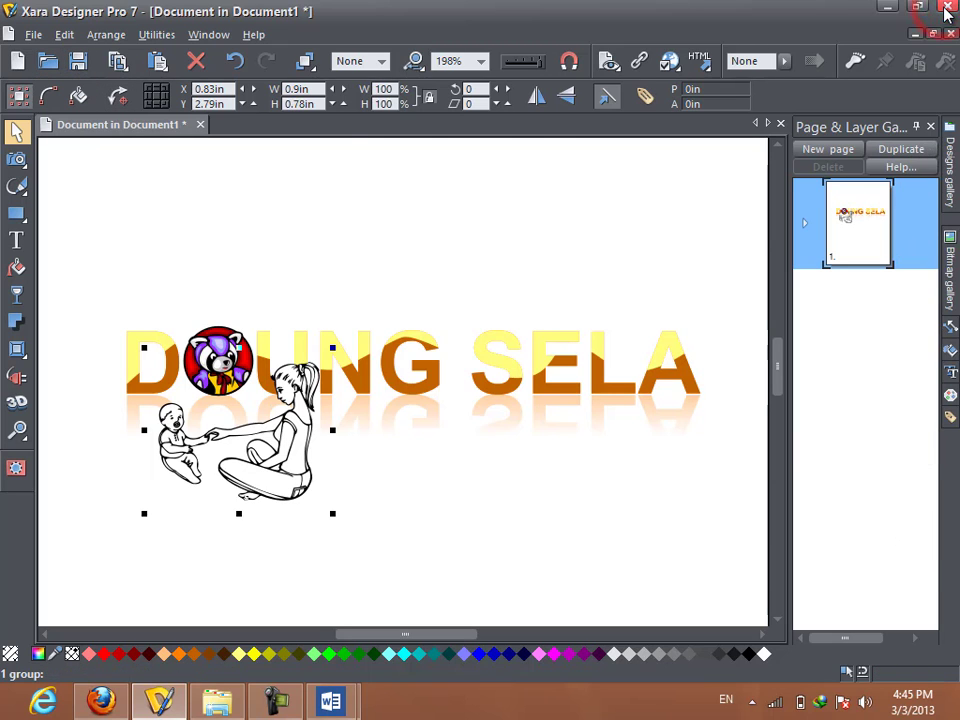
{"action": "left_click", "coordinate": [947, 12]}
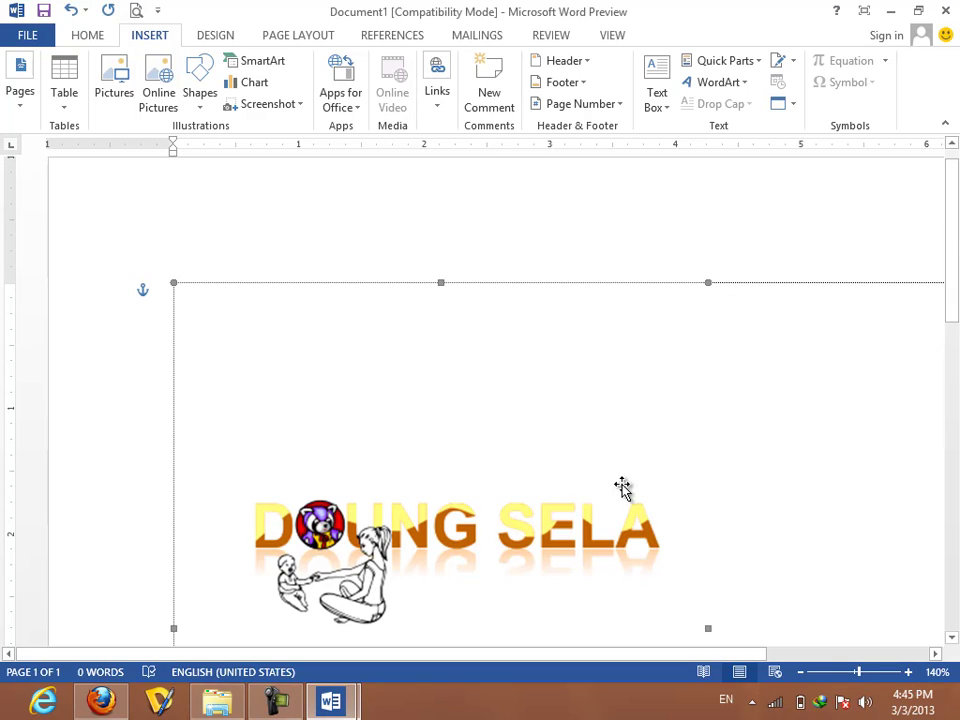
{"action": "scroll", "coordinate": [602, 467], "scroll_direction": "down", "scroll_amount": 3}
{"action": "scroll", "coordinate": [518, 330], "scroll_direction": "down", "scroll_amount": 2}
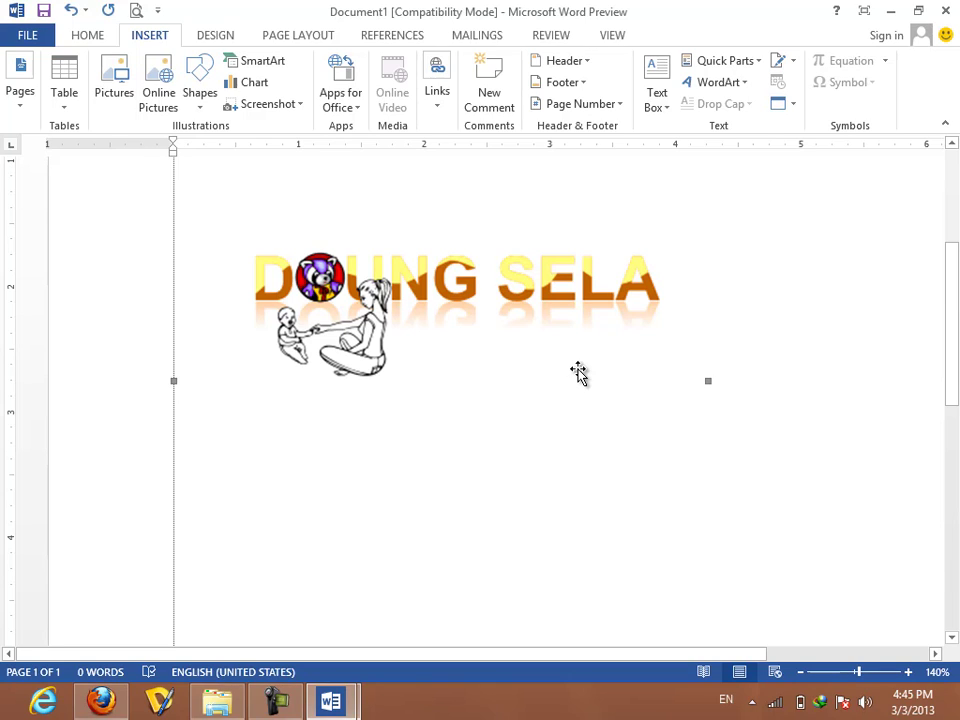
Zoom in on the Word page and reopen the embedded logo in Xara for editing.
{"action": "left_click", "coordinate": [905, 672]}
{"action": "left_click", "coordinate": [905, 672]}
{"action": "left_click", "coordinate": [905, 672]}
{"action": "left_click", "coordinate": [905, 672]}
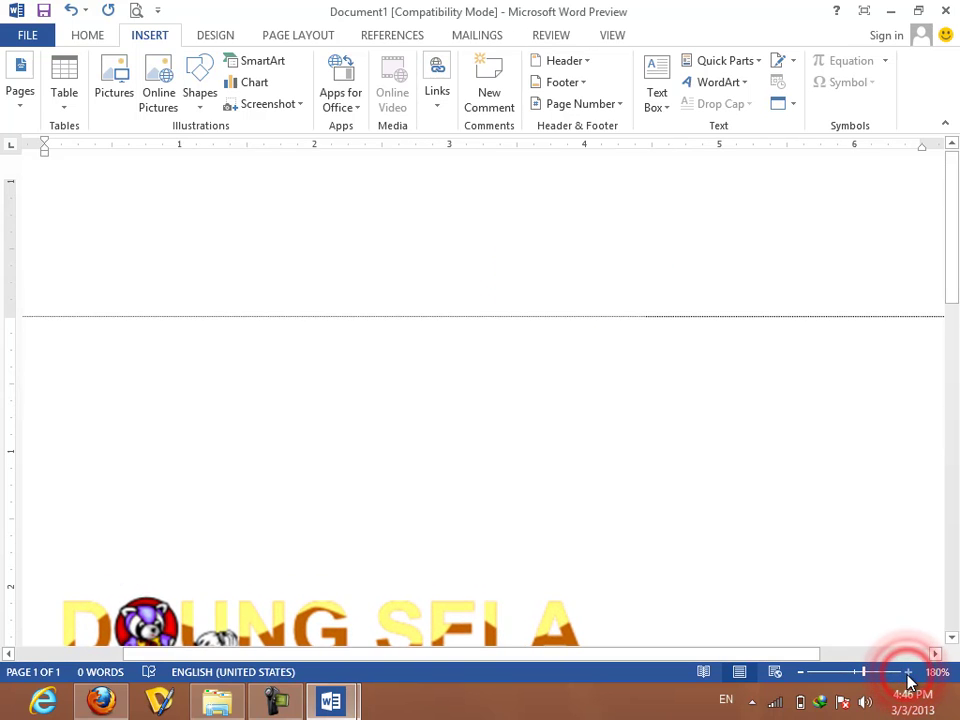
{"action": "left_click", "coordinate": [905, 672]}
{"action": "left_click", "coordinate": [596, 471]}
{"action": "scroll", "coordinate": [593, 468], "scroll_direction": "down", "scroll_amount": 5}
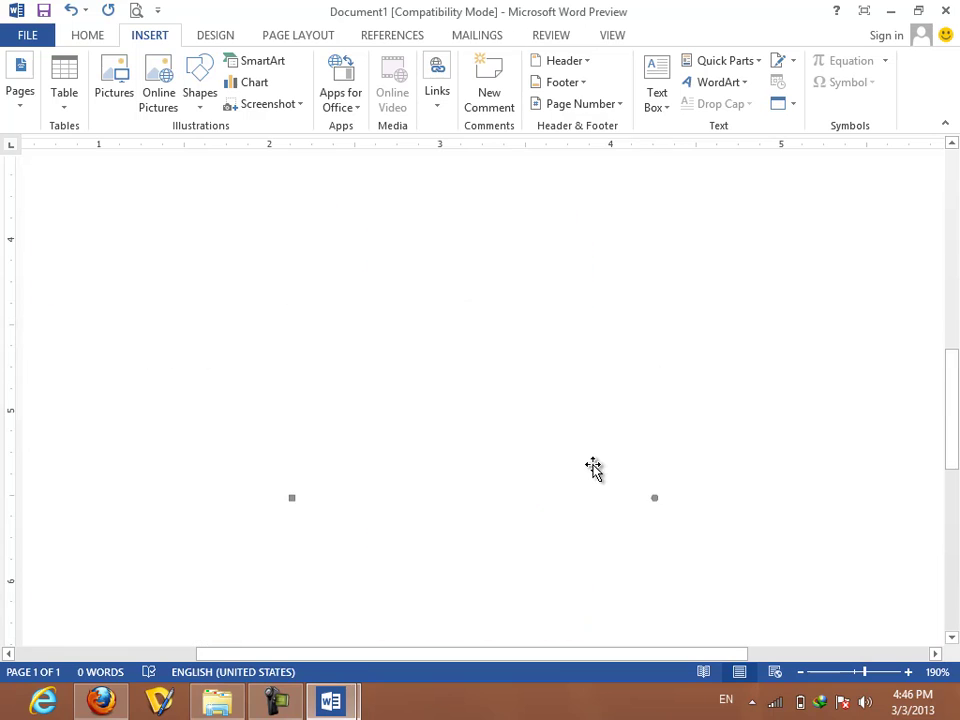
{"action": "scroll", "coordinate": [594, 469], "scroll_direction": "up", "scroll_amount": 5}
{"action": "scroll", "coordinate": [594, 469], "scroll_direction": "up", "scroll_amount": 3}
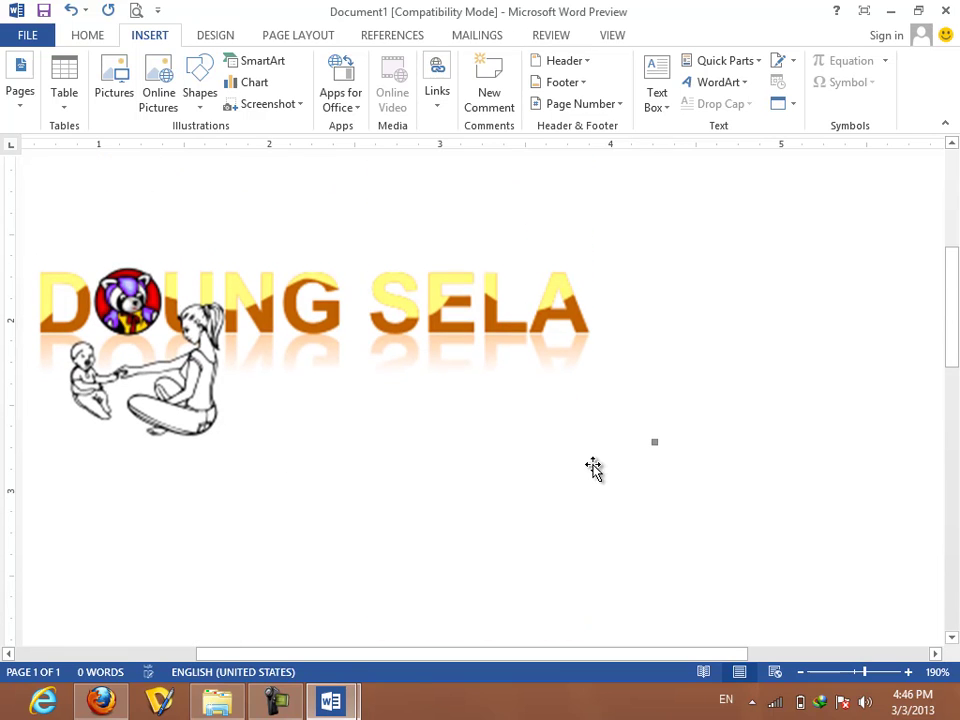
{"action": "double_click", "coordinate": [354, 422]}
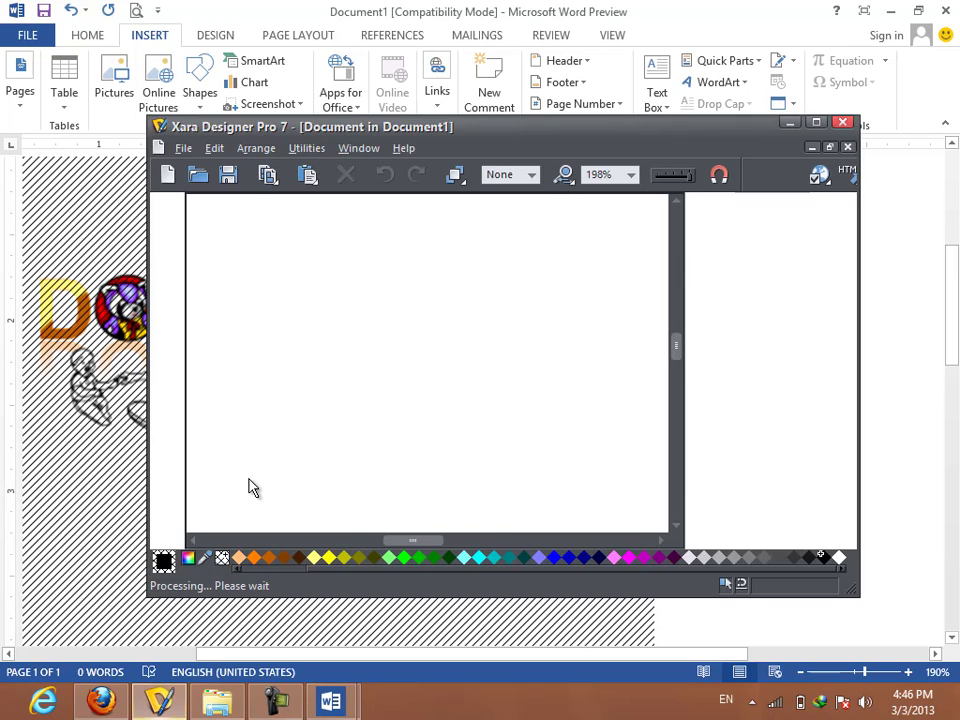
Maximize the Xara editing window and set the zoom to 30%.
{"action": "left_click", "coordinate": [816, 122]}
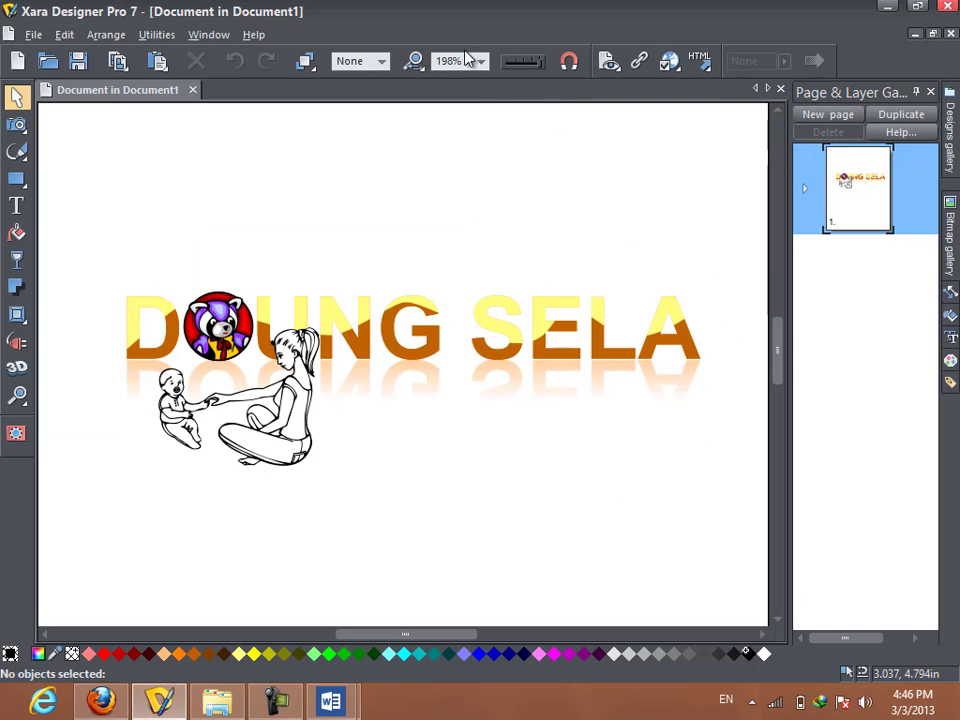
{"action": "left_click", "coordinate": [414, 60]}
{"action": "left_click", "coordinate": [480, 61]}
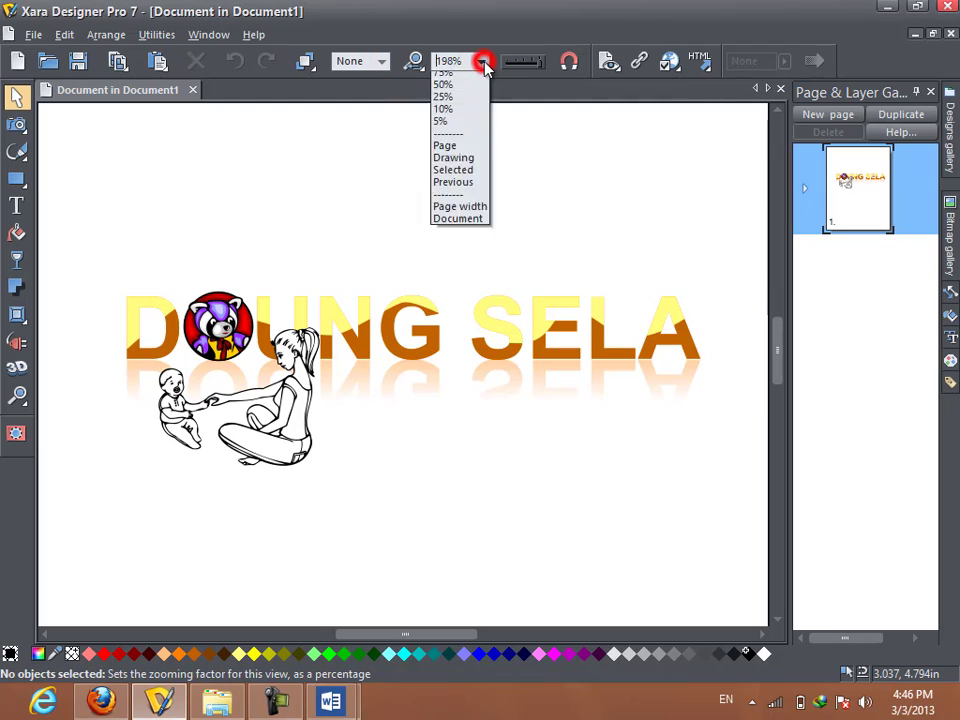
{"action": "left_click", "coordinate": [478, 61]}
{"action": "left_click", "coordinate": [476, 60]}
{"action": "left_click", "coordinate": [476, 60]}
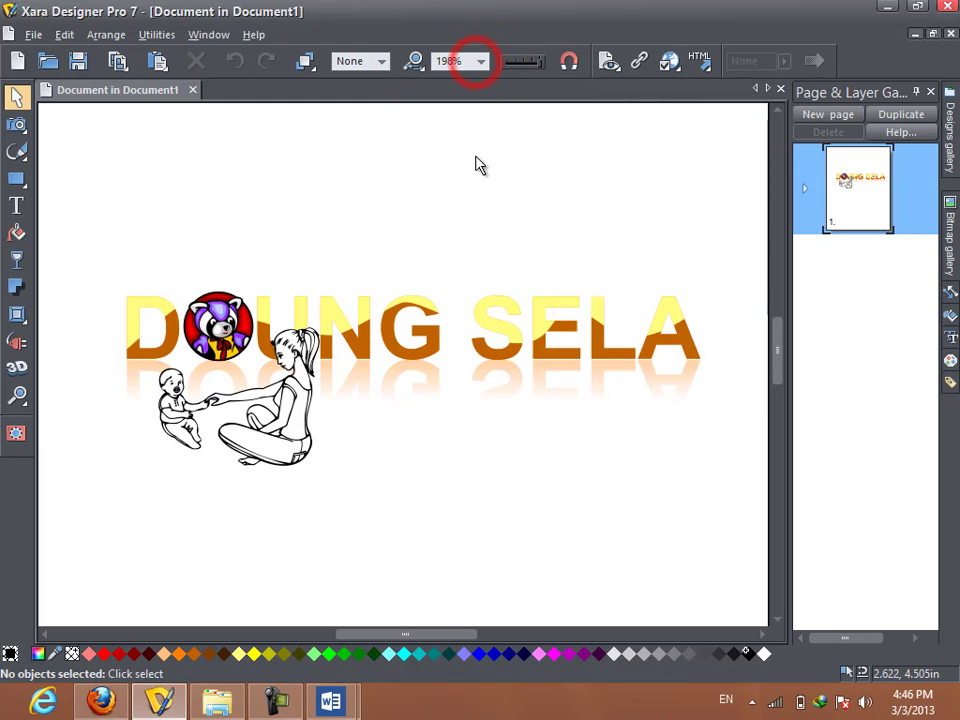
{"action": "left_click", "coordinate": [478, 64]}
{"action": "left_click", "coordinate": [478, 64]}
{"action": "left_click", "coordinate": [478, 64]}
{"action": "left_click", "coordinate": [478, 64]}
{"action": "type", "text": "30"}
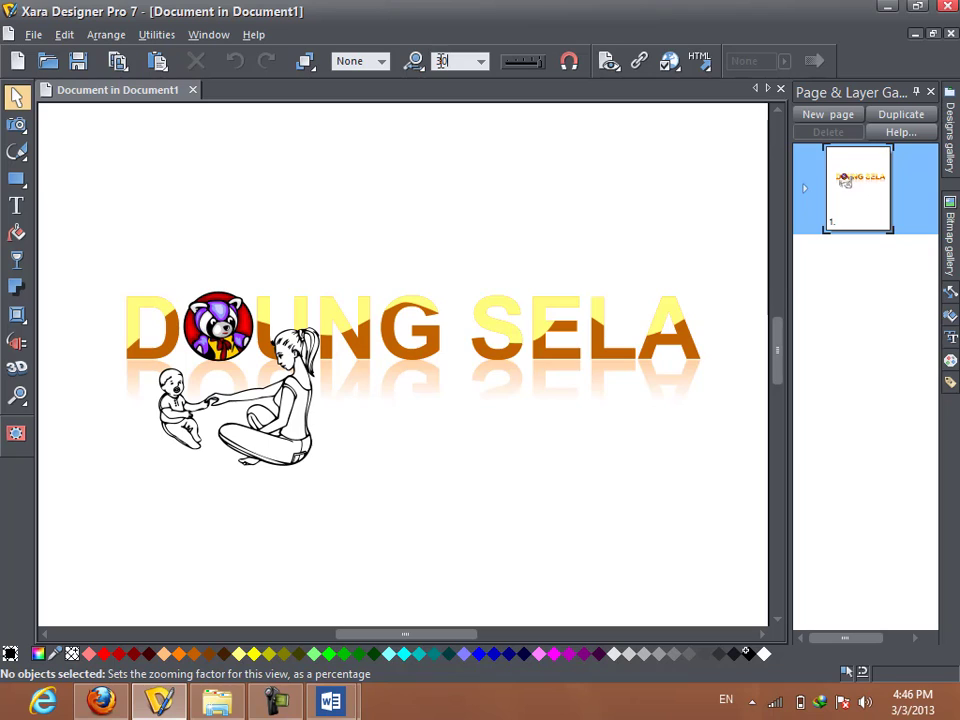
{"action": "key", "text": "Return"}
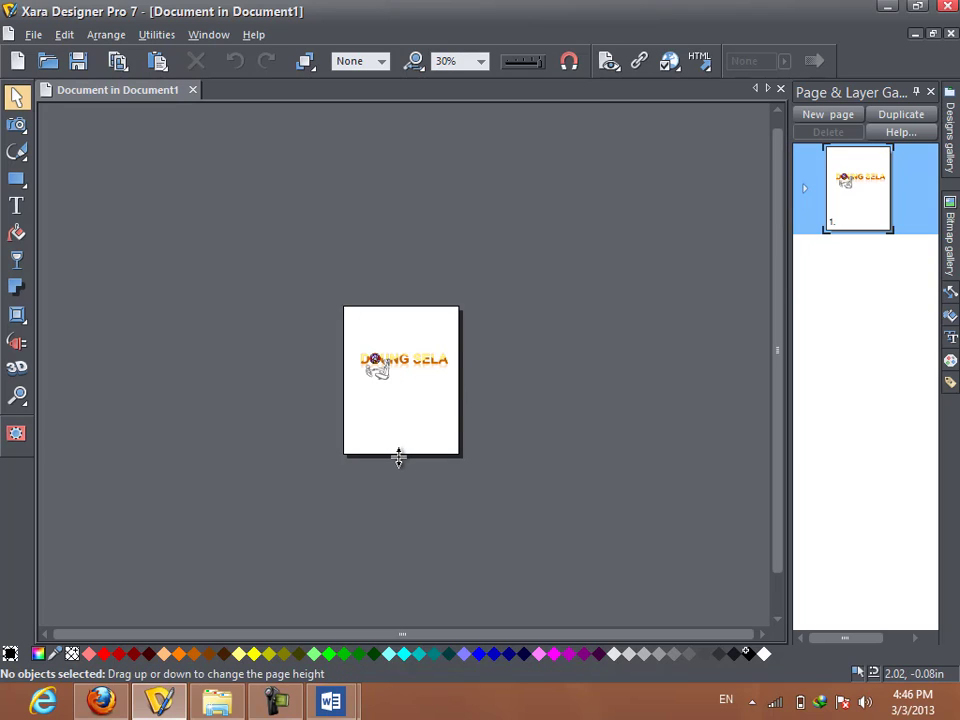
Move the logo to the page top, trim the page height around it, and close the editor.
{"action": "left_click_drag", "start_coordinate": [398, 455], "coordinate": [399, 390]}
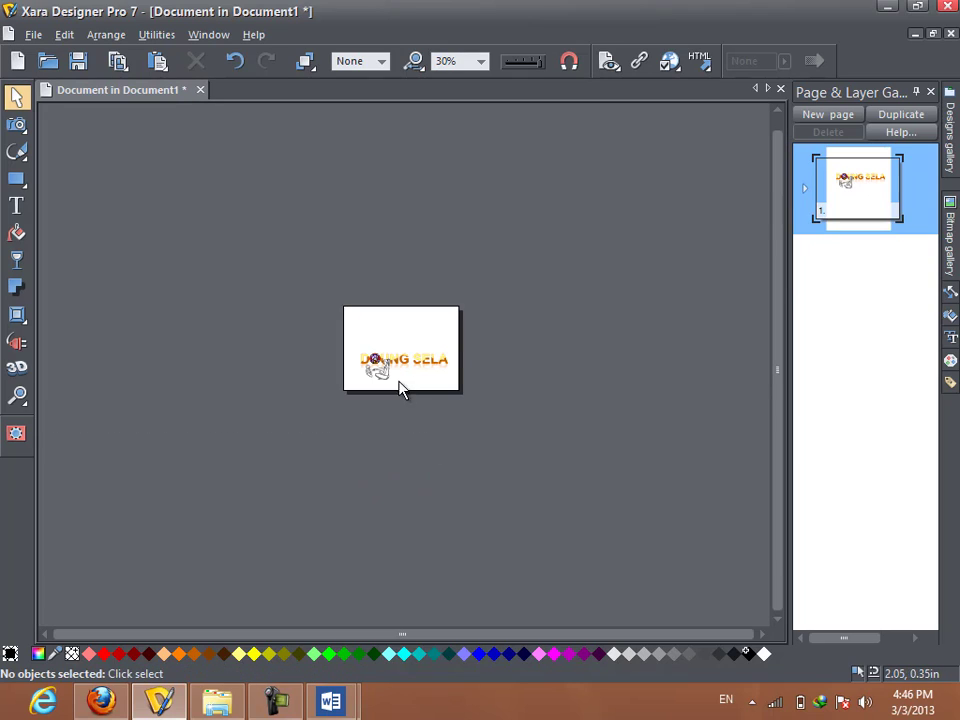
{"action": "left_click_drag", "start_coordinate": [329, 332], "coordinate": [486, 407]}
{"action": "left_click_drag", "start_coordinate": [403, 368], "coordinate": [401, 342]}
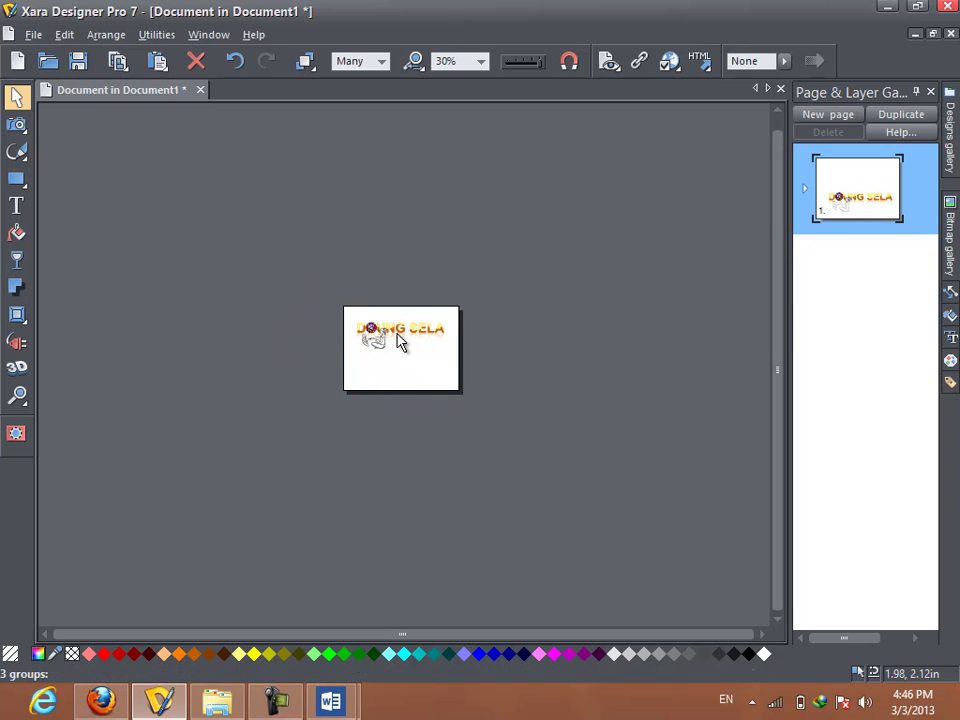
{"action": "left_click_drag", "start_coordinate": [404, 390], "coordinate": [404, 359]}
{"action": "left_click", "coordinate": [513, 290]}
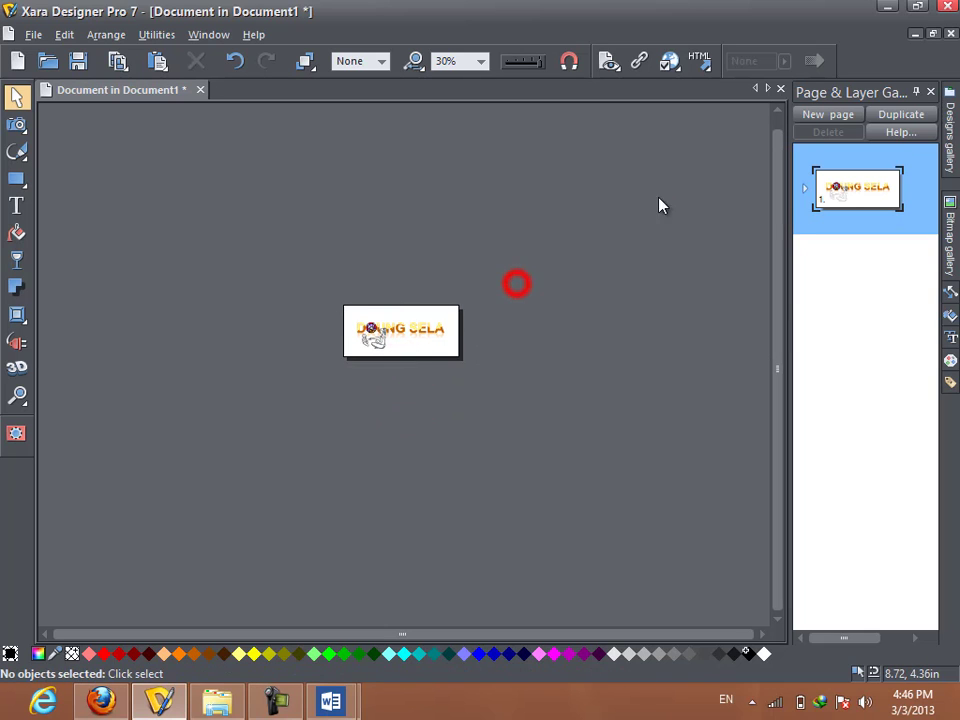
{"action": "left_click", "coordinate": [946, 8]}
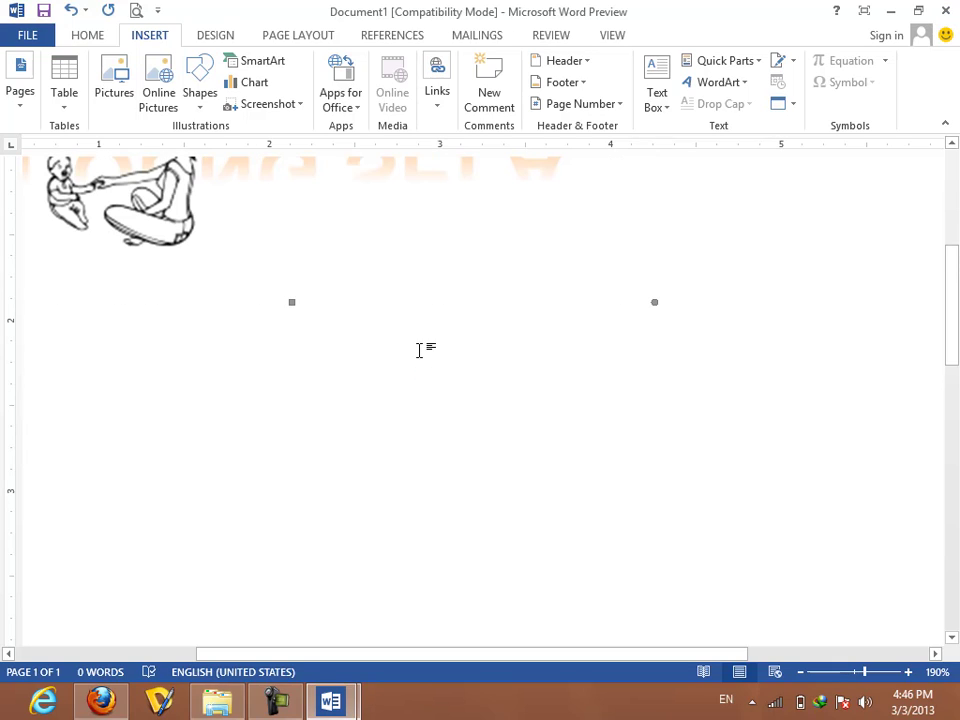
Scroll up in Word to view the refreshed logo in its tighter frame.
{"action": "scroll", "coordinate": [474, 325], "scroll_direction": "up", "scroll_amount": 5}
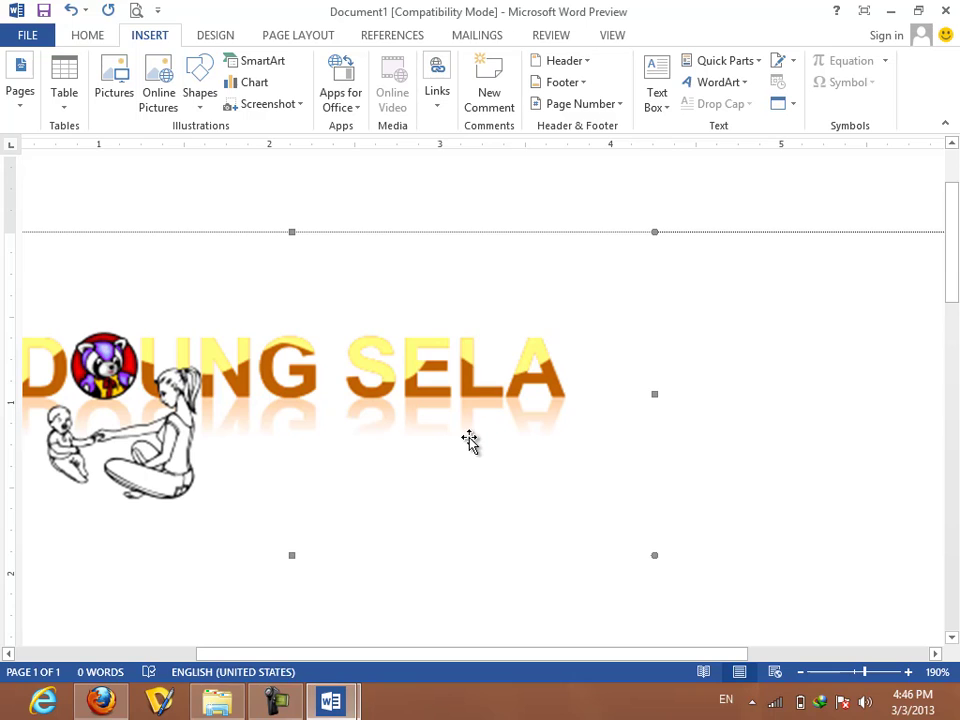